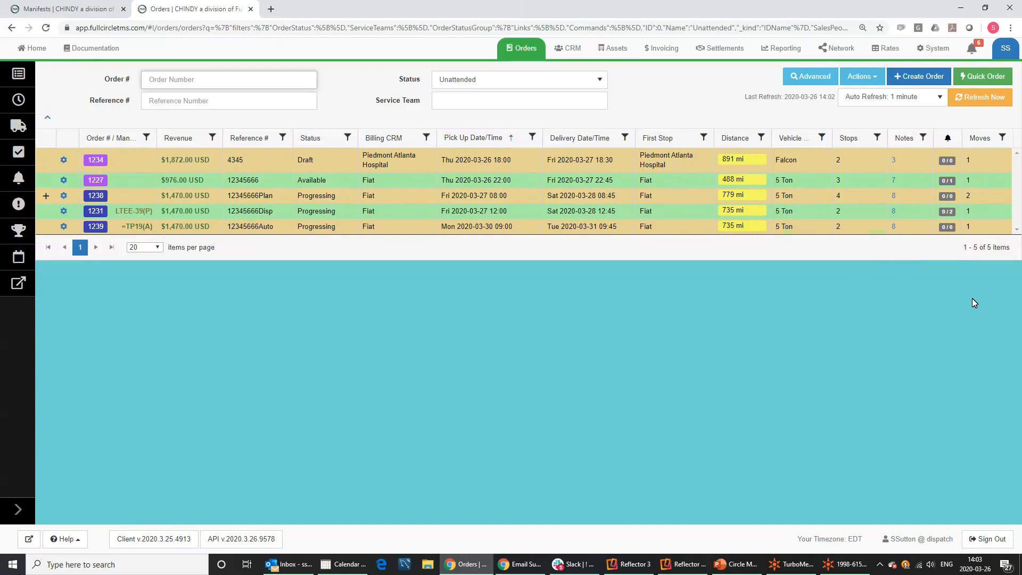
# Review the grid's column visibility settings, then sort orders ascending by Order # from 1227 to 1239.
pyautogui.click(872, 78)
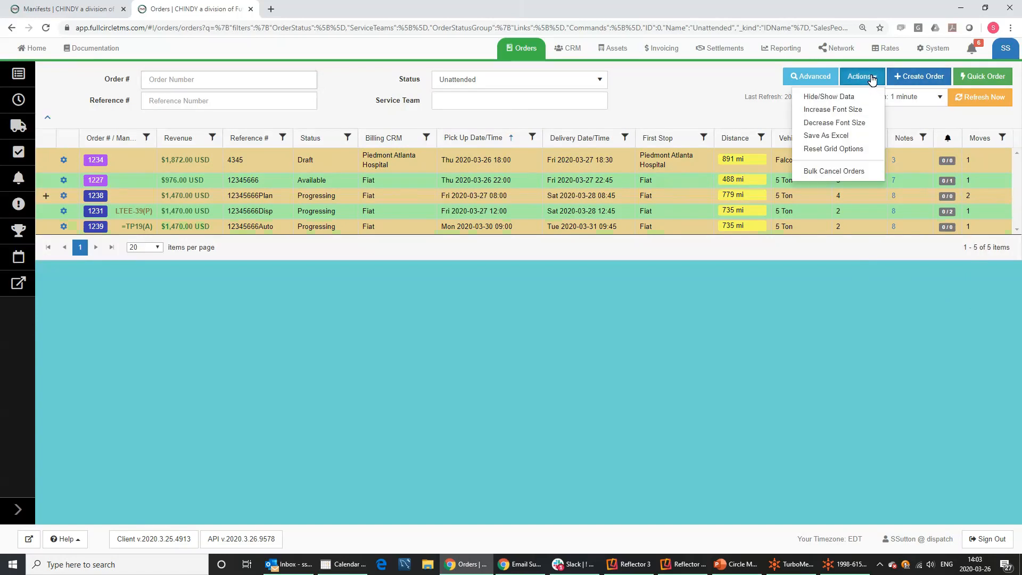
pyautogui.click(854, 96)
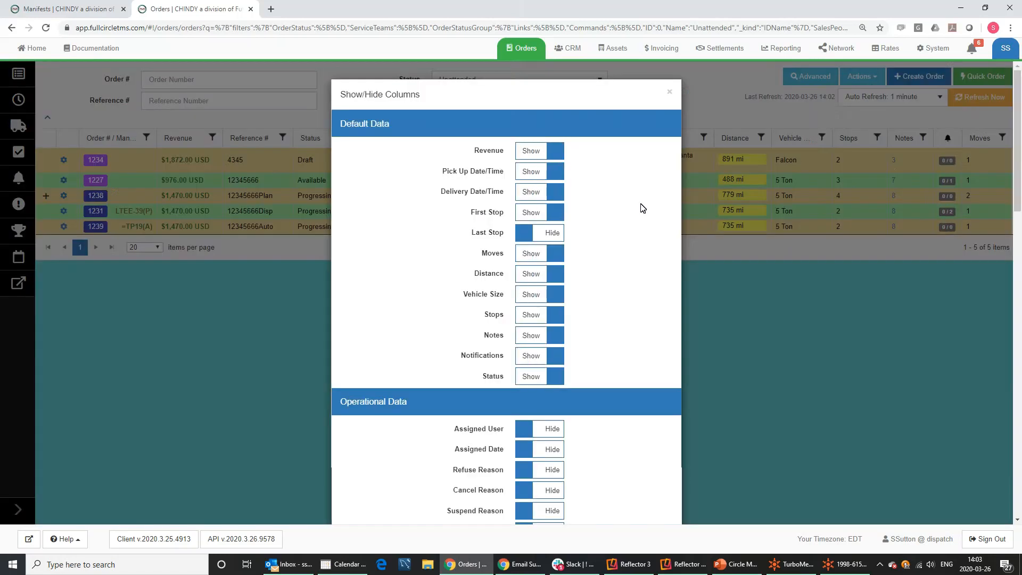
pyautogui.scroll(-15, 642, 207)
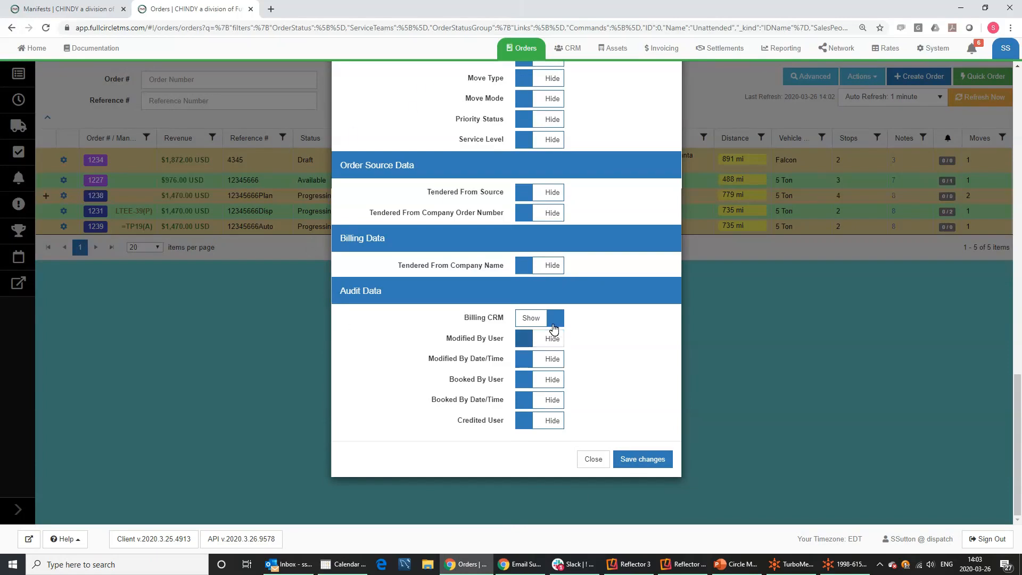
pyautogui.click(593, 459)
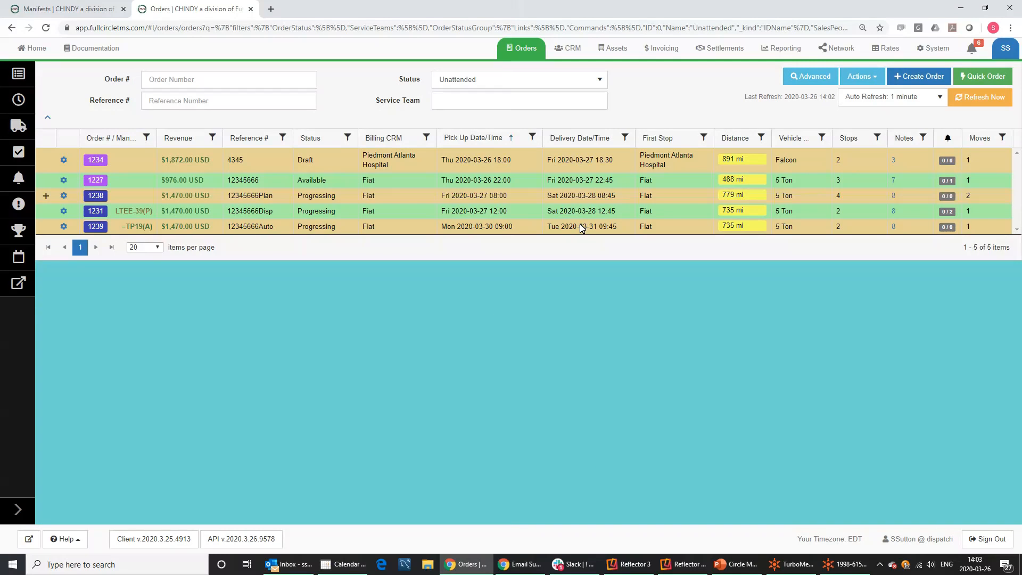
pyautogui.moveTo(322, 139)
pyautogui.mouseDown()
pyautogui.moveTo(471, 144)
pyautogui.moveTo(288, 146)
pyautogui.mouseUp()
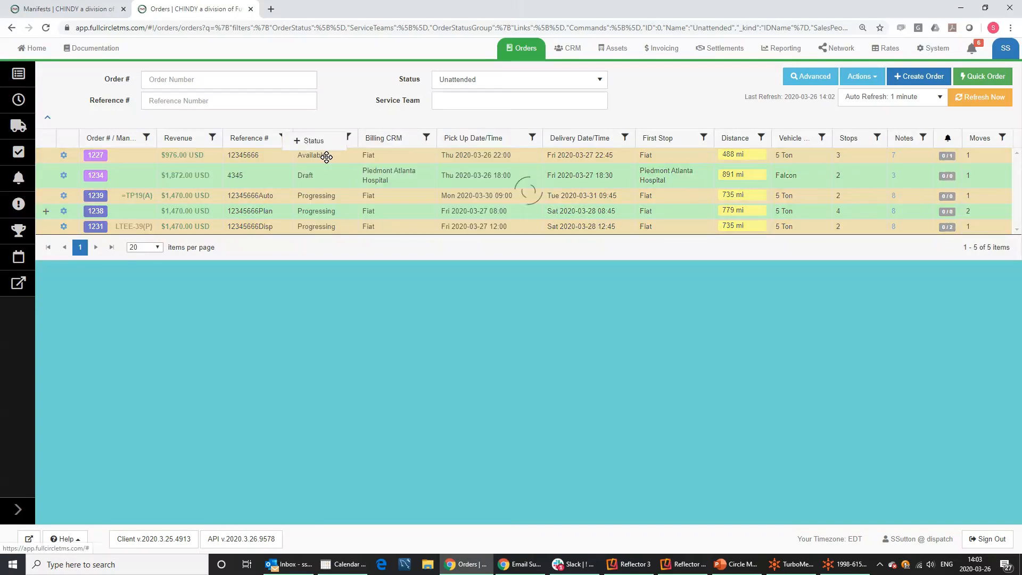
pyautogui.click(137, 137)
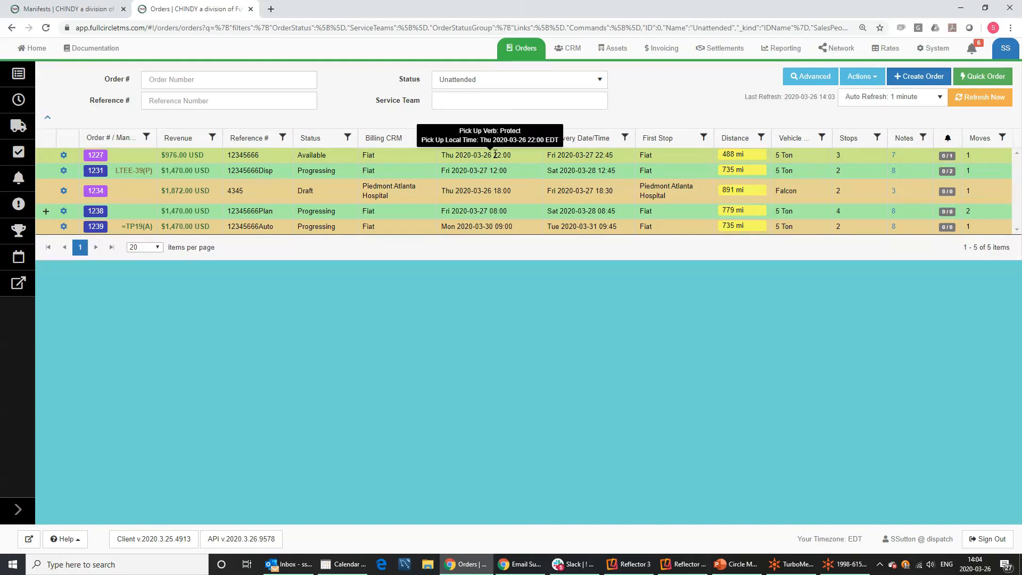
pyautogui.moveTo(660, 160)
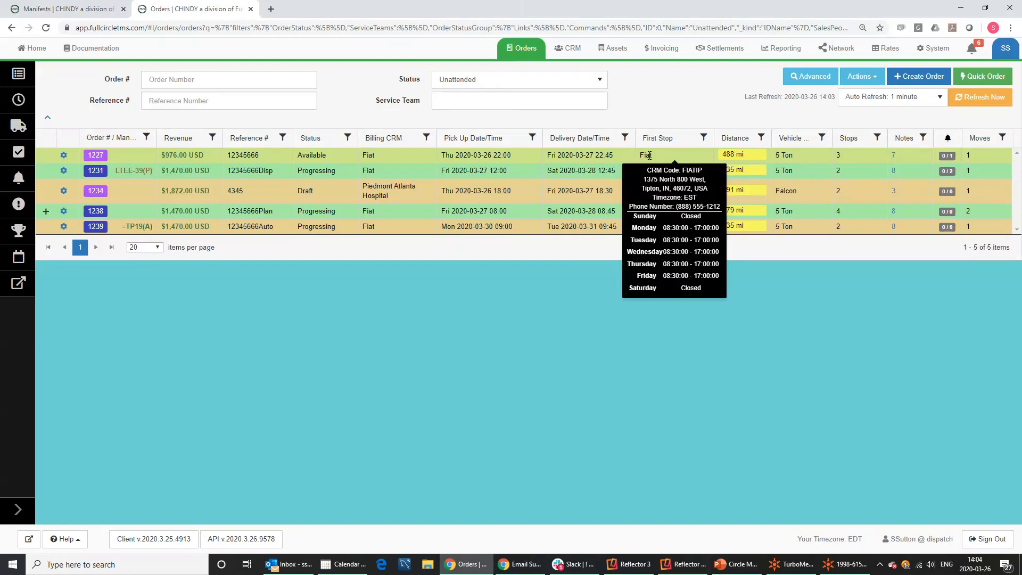
pyautogui.moveTo(574, 154)
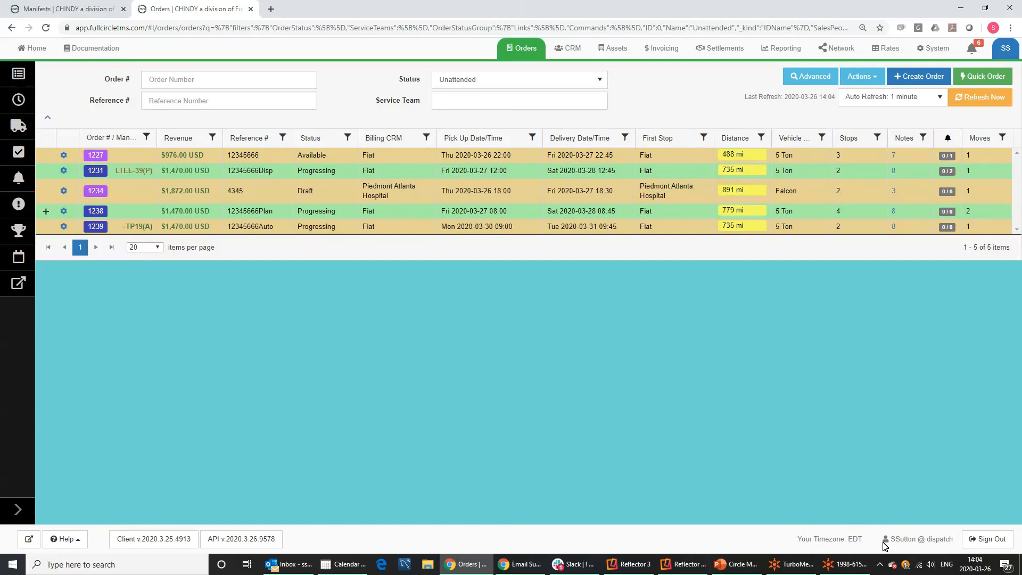
# Search all fleets for trucks within 100 miles of order 1227's pickup, finding six vehicles.
pyautogui.moveTo(505, 160)
pyautogui.click(64, 157)
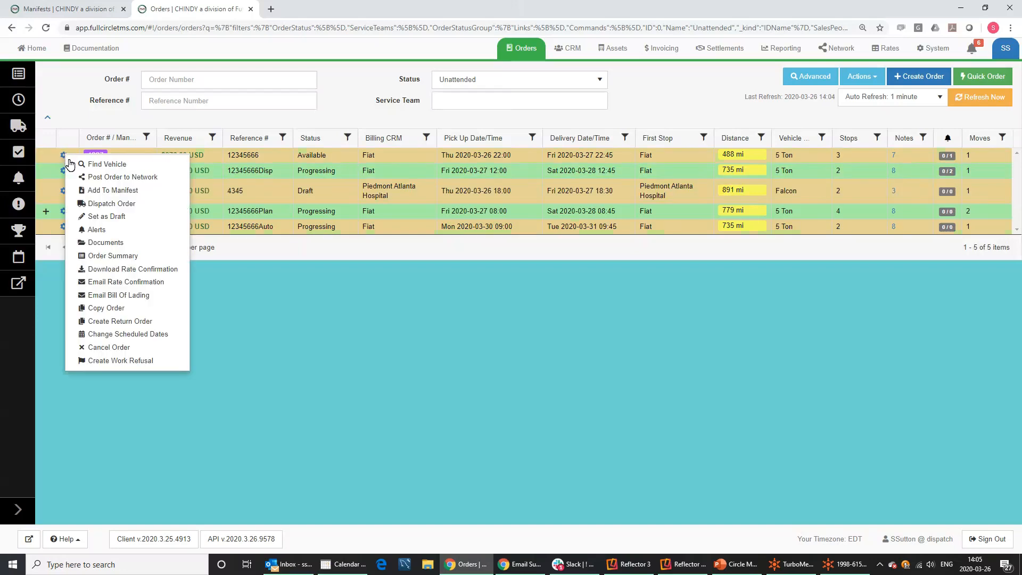
pyautogui.click(123, 169)
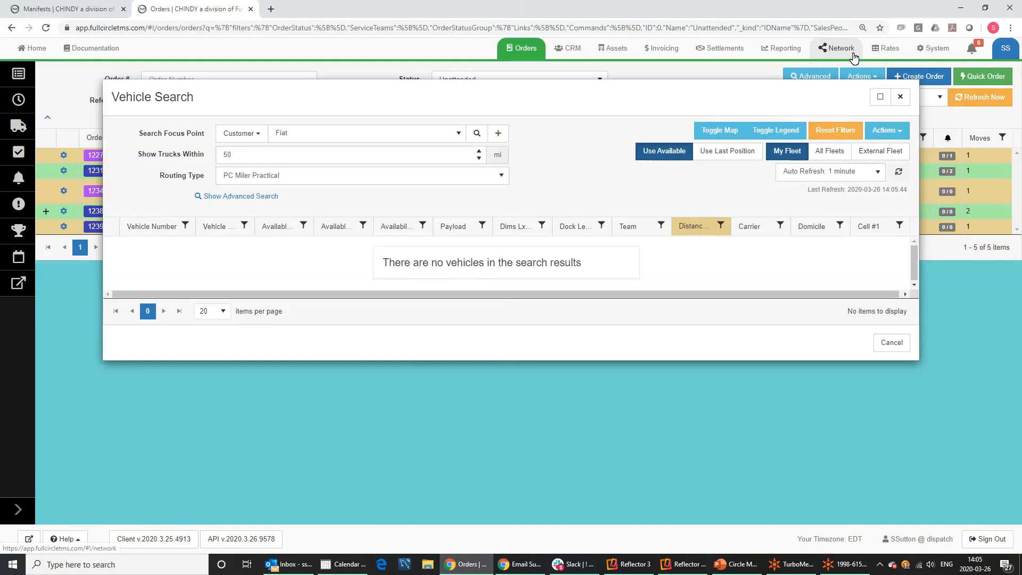
pyautogui.click(826, 156)
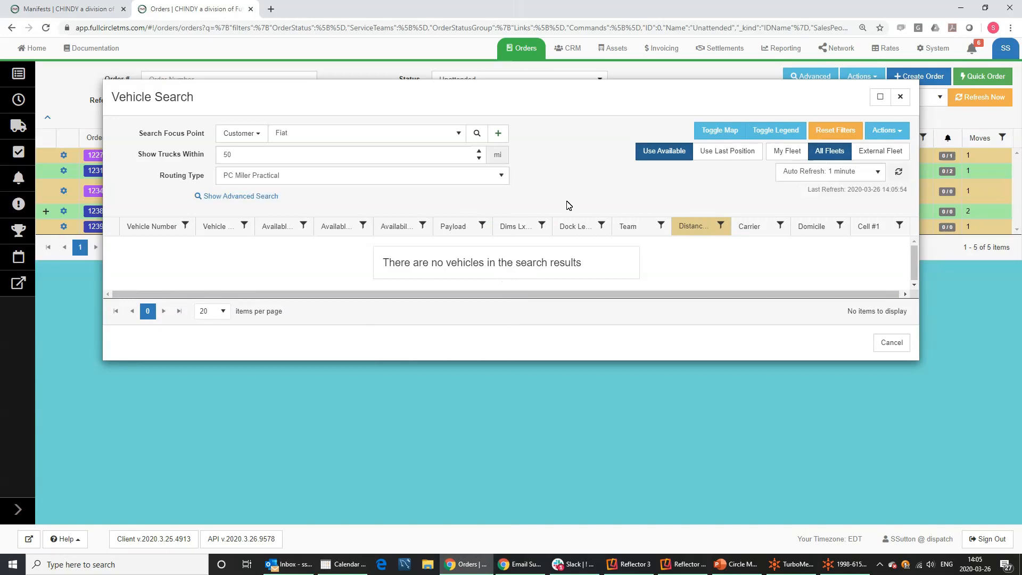
pyautogui.click(254, 157)
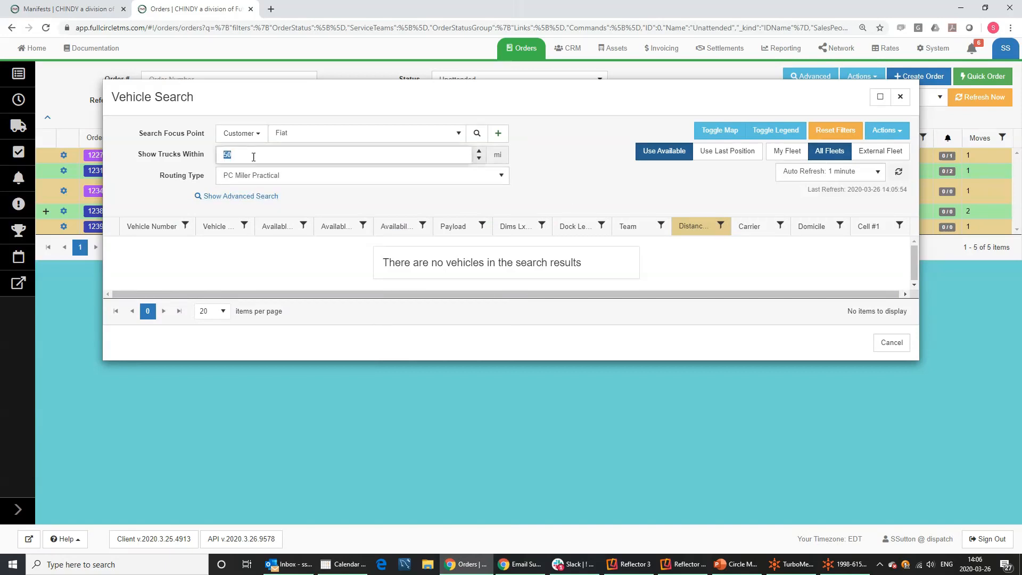
pyautogui.write('100')
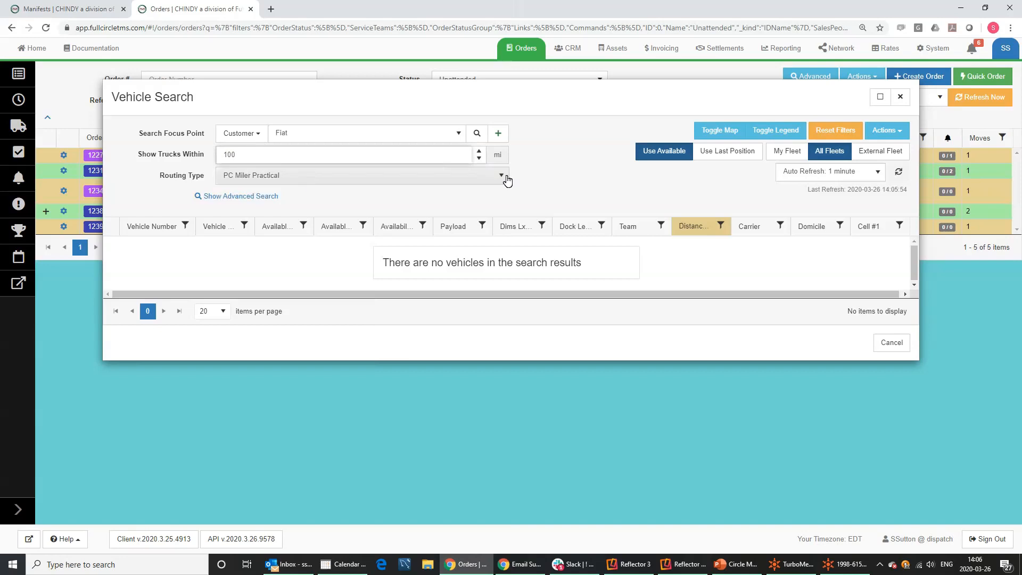
pyautogui.click(827, 152)
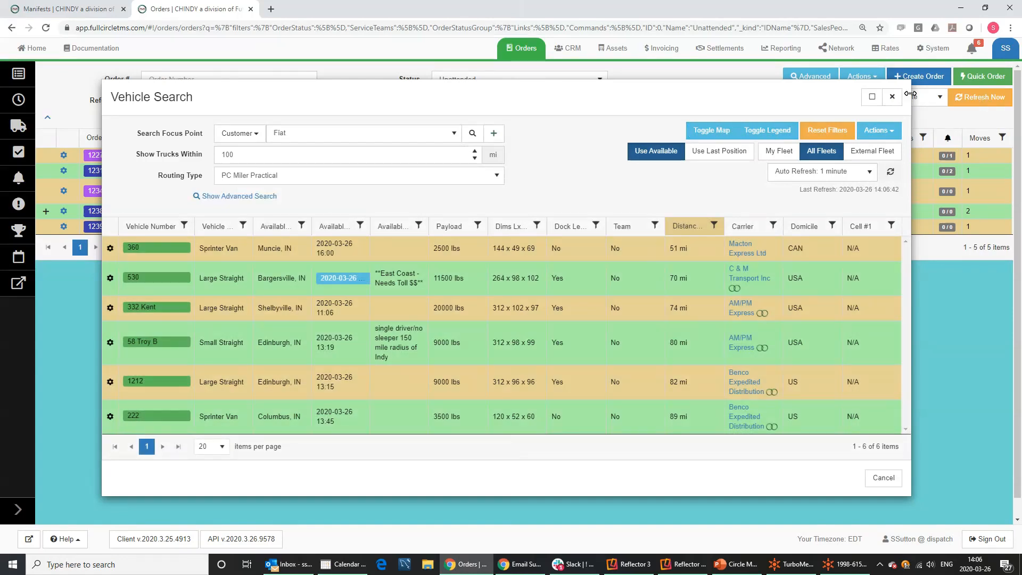
# Map the found trucks around Indianapolis, zoom in, and close the Vehicle Search dialog.
pyautogui.click(717, 132)
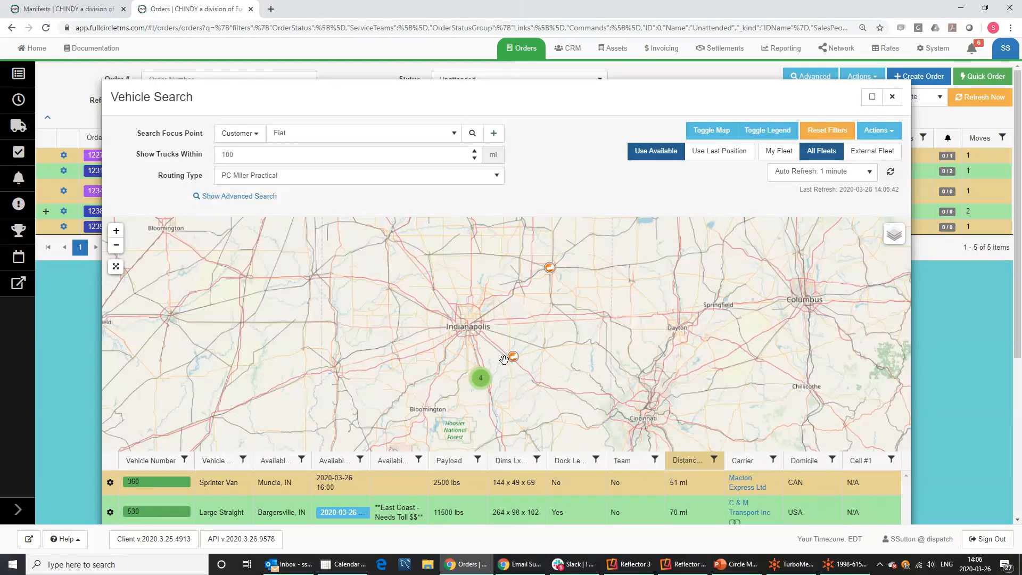
pyautogui.scroll(1, 426, 369)
pyautogui.scroll(1, 426, 368)
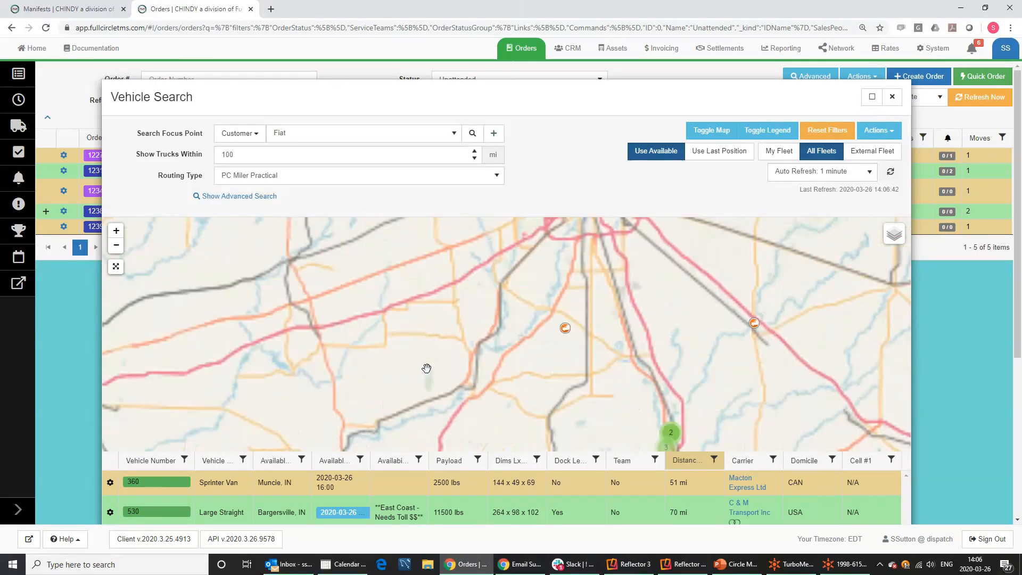
pyautogui.click(892, 99)
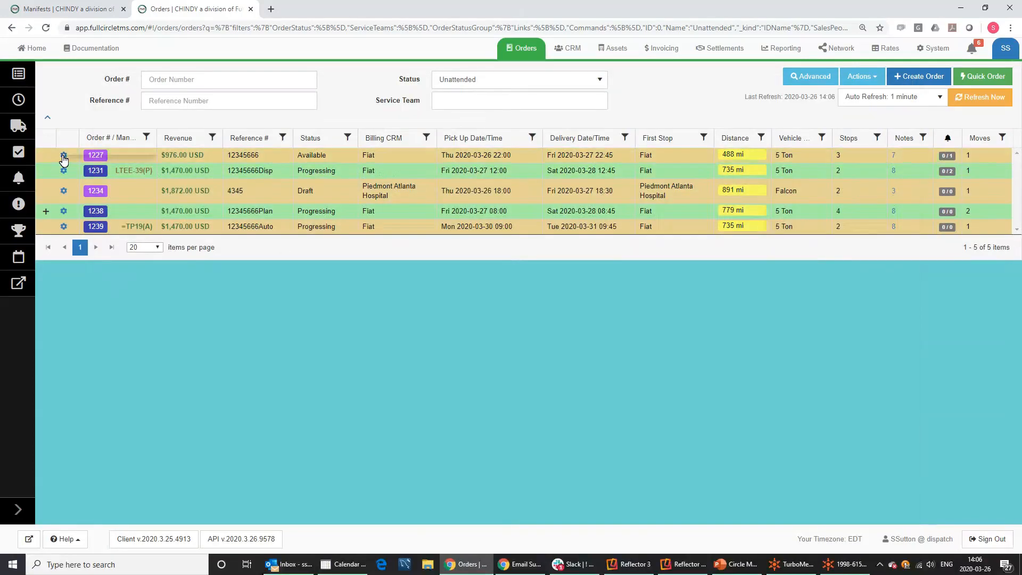
pyautogui.click(63, 157)
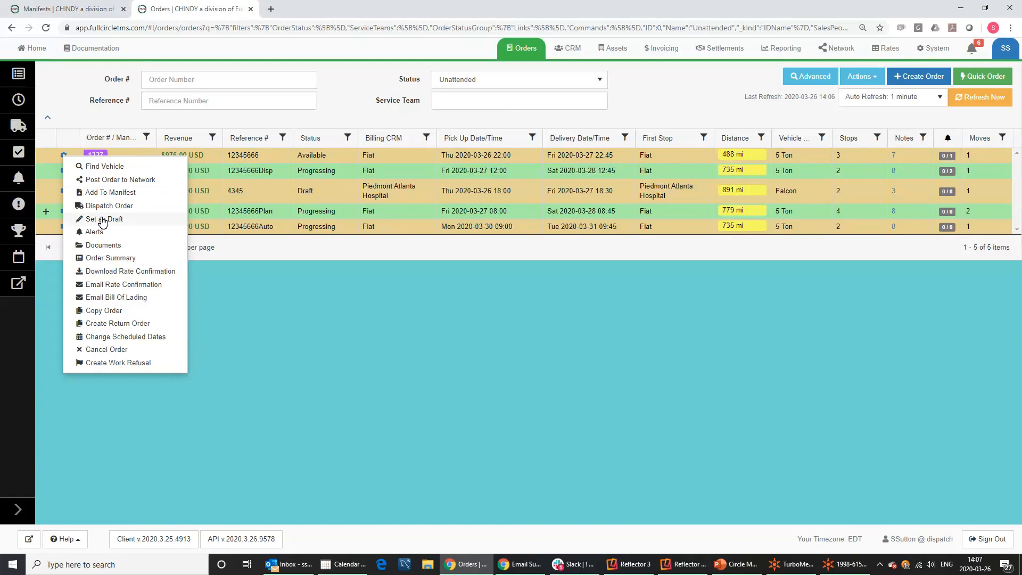
pyautogui.click(304, 349)
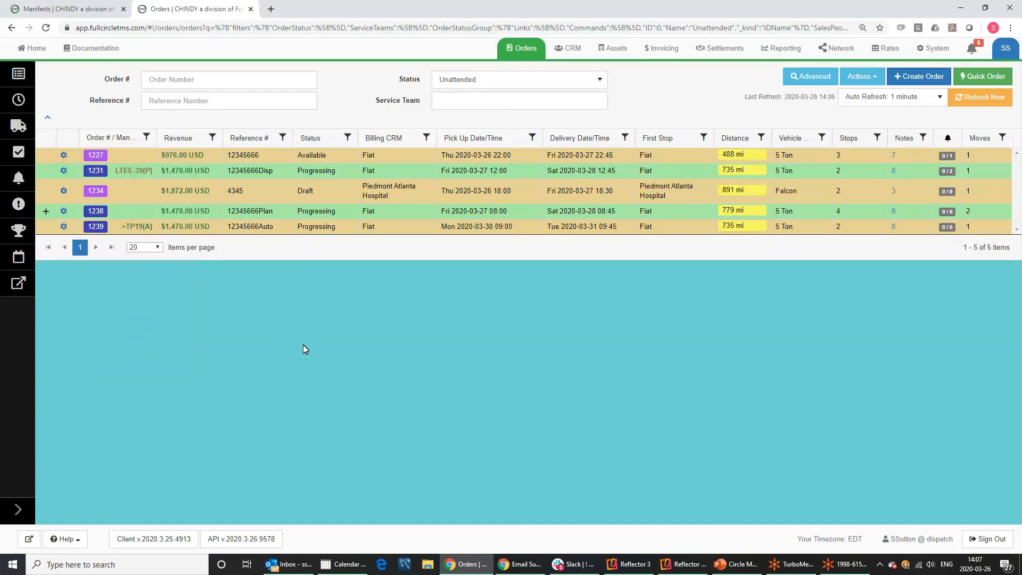
pyautogui.doubleClick(314, 193)
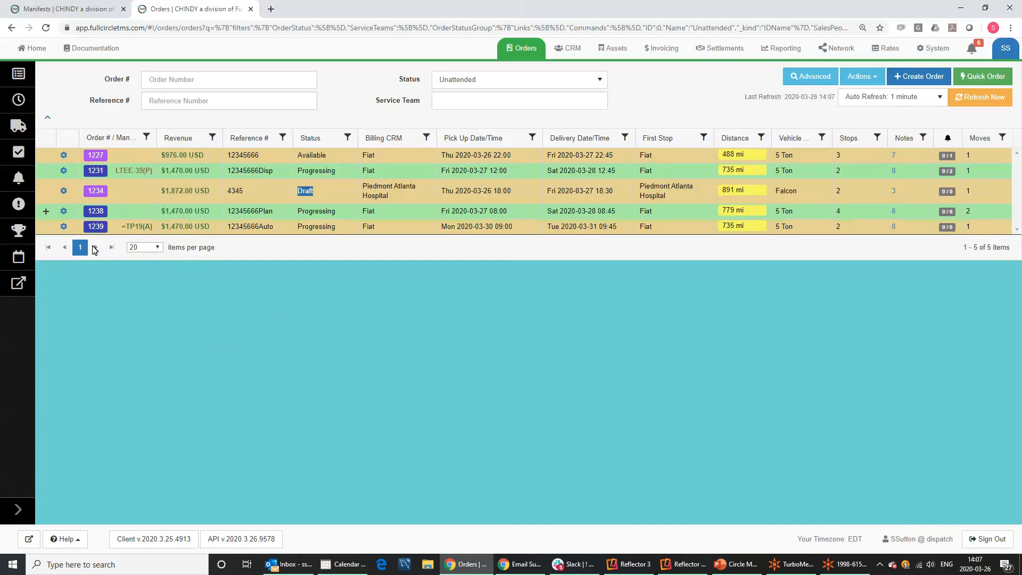
# Expand and collapse order 1238's two moves, then bring up draft order 1234's actions.
pyautogui.click(46, 213)
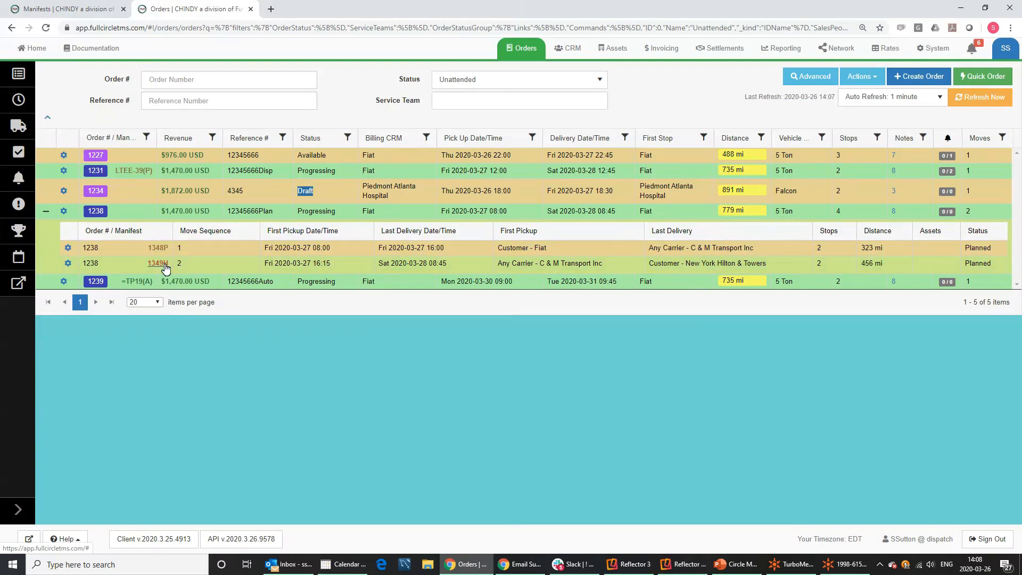
pyautogui.click(46, 212)
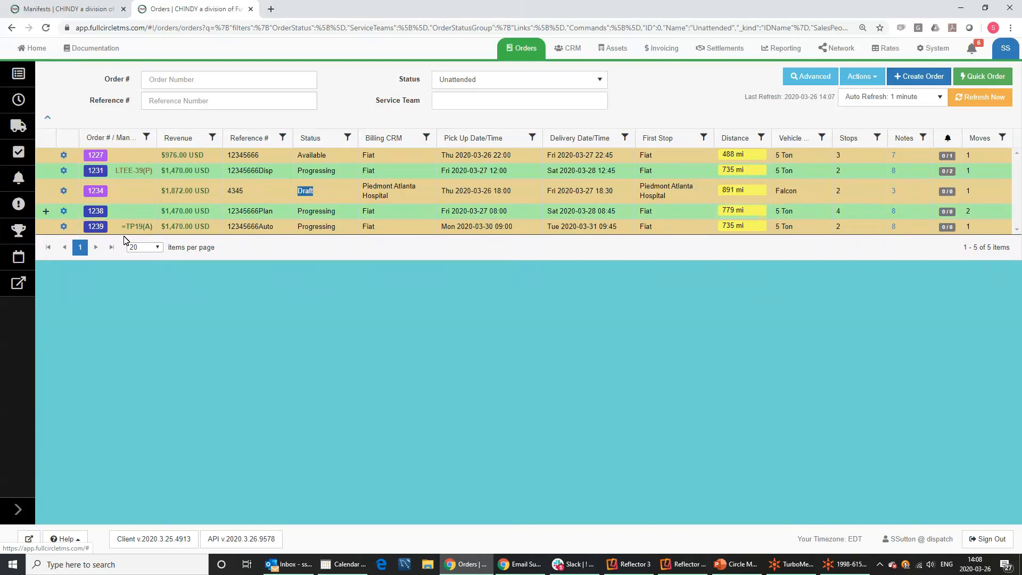
pyautogui.click(64, 192)
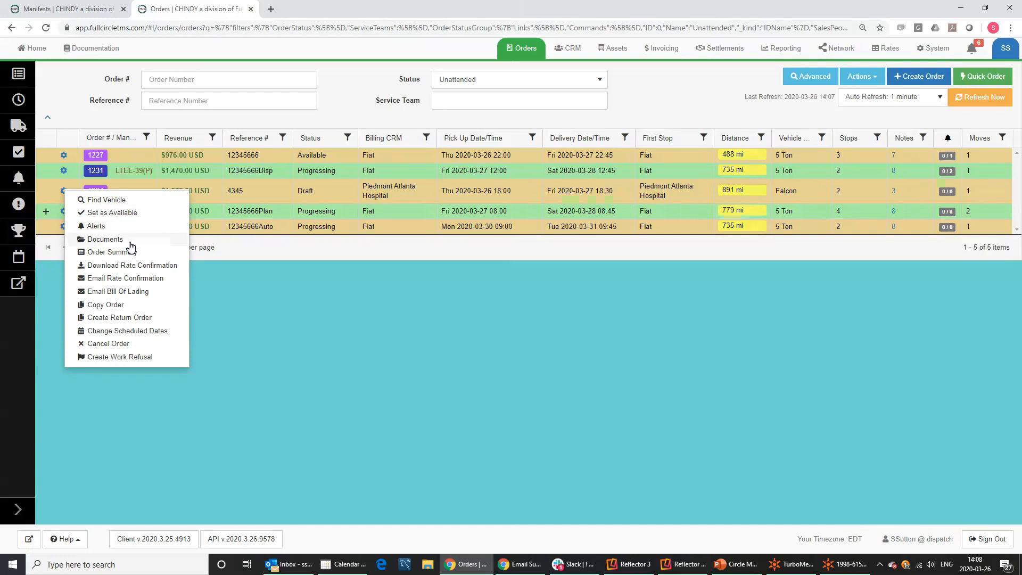
# Dismiss order 1234's actions and show order 1227's actions, including Dispatch Order and Set as Draft.
pyautogui.click(330, 309)
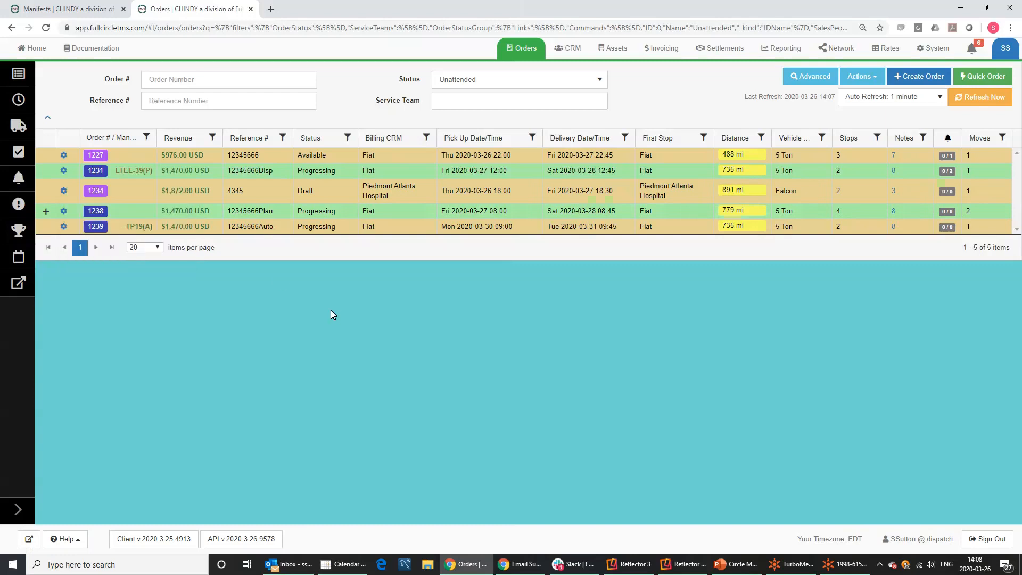
pyautogui.click(64, 155)
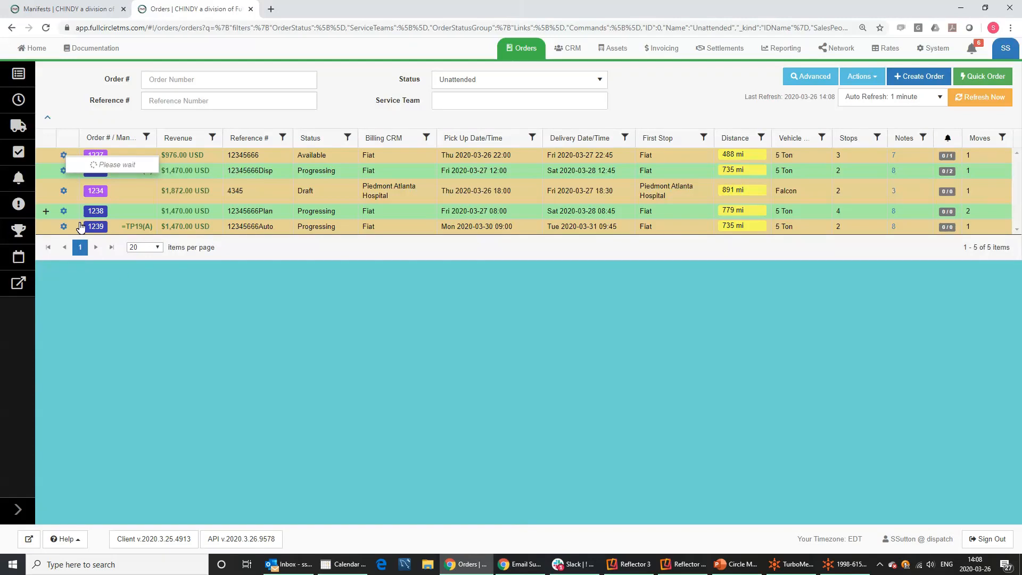
pyautogui.click(64, 190)
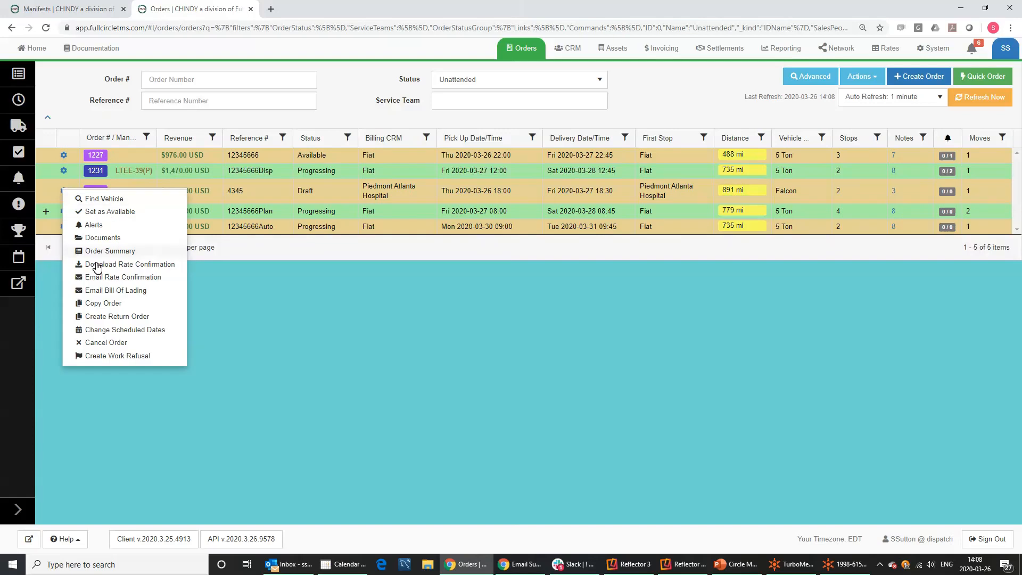
pyautogui.click(274, 335)
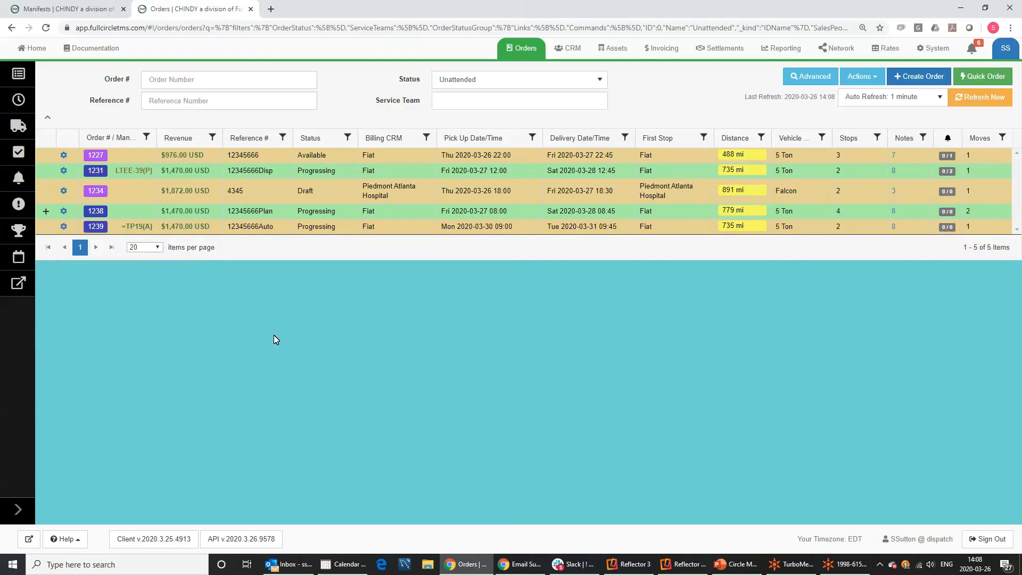
pyautogui.click(63, 155)
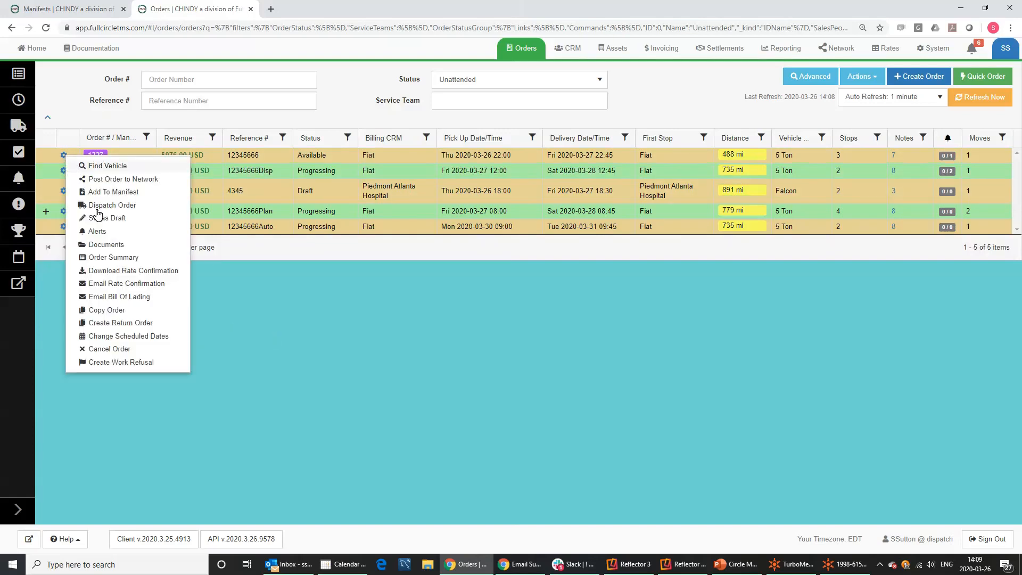
pyautogui.click(106, 245)
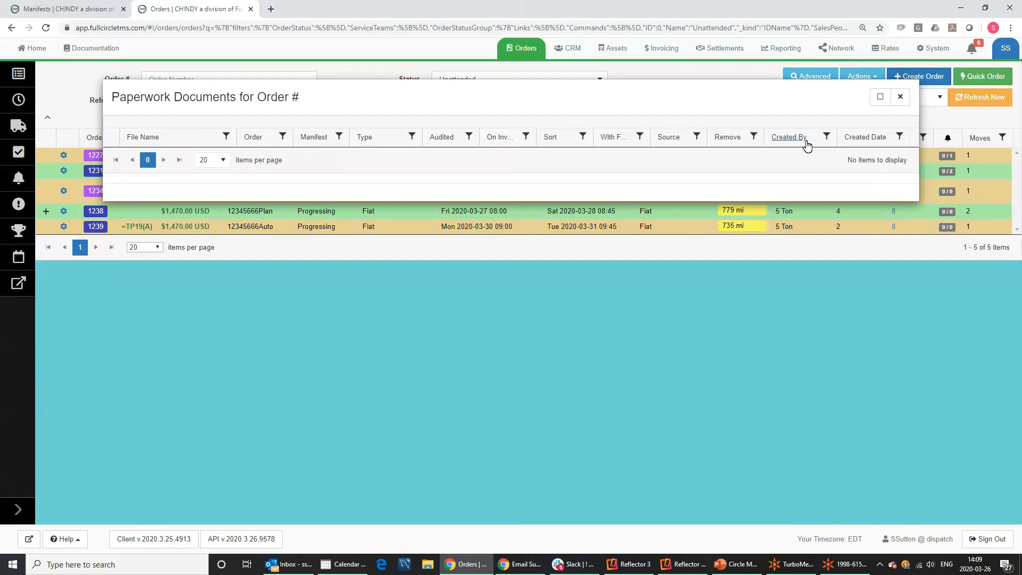
pyautogui.click(900, 97)
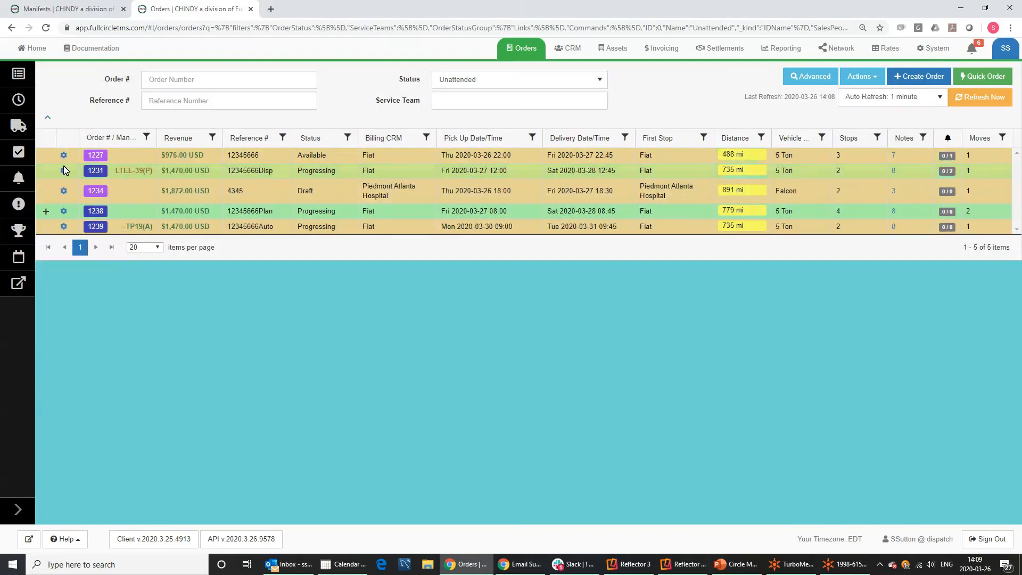
pyautogui.click(64, 154)
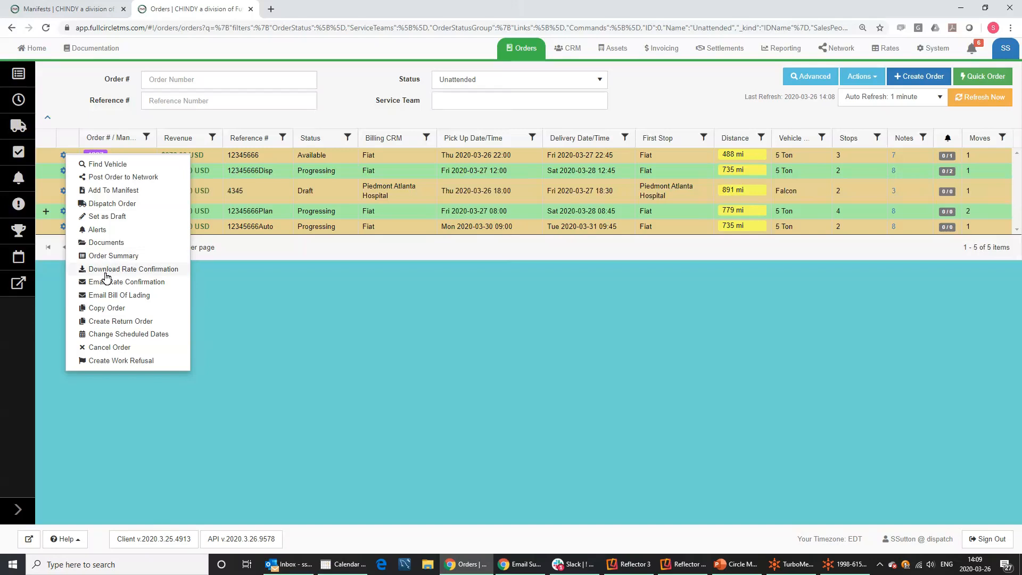
# Open Copy Order for order 1238, prefilled with reference 12345666Plan and revenue $1,470.00.
pyautogui.click(110, 308)
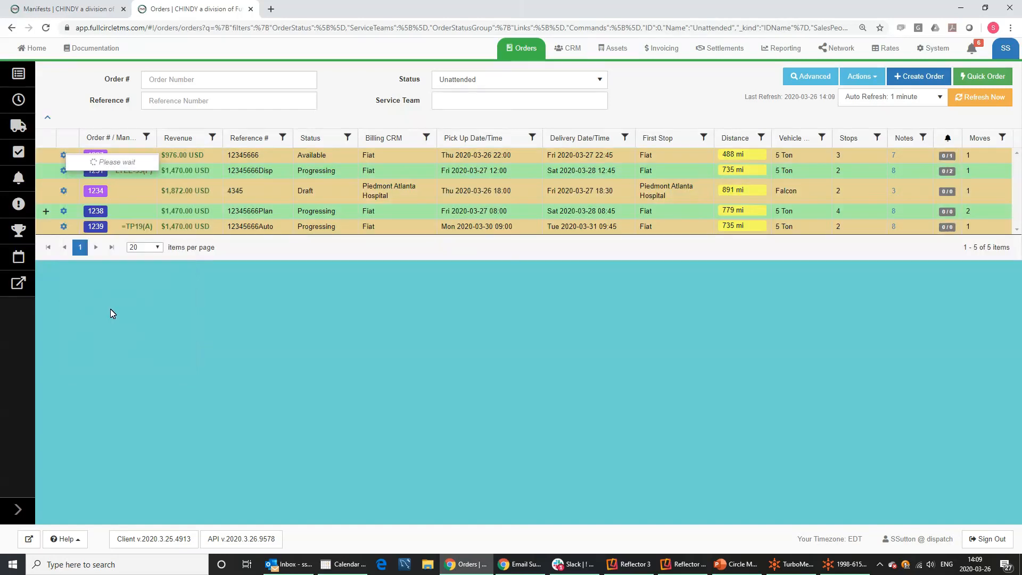
pyautogui.click(64, 193)
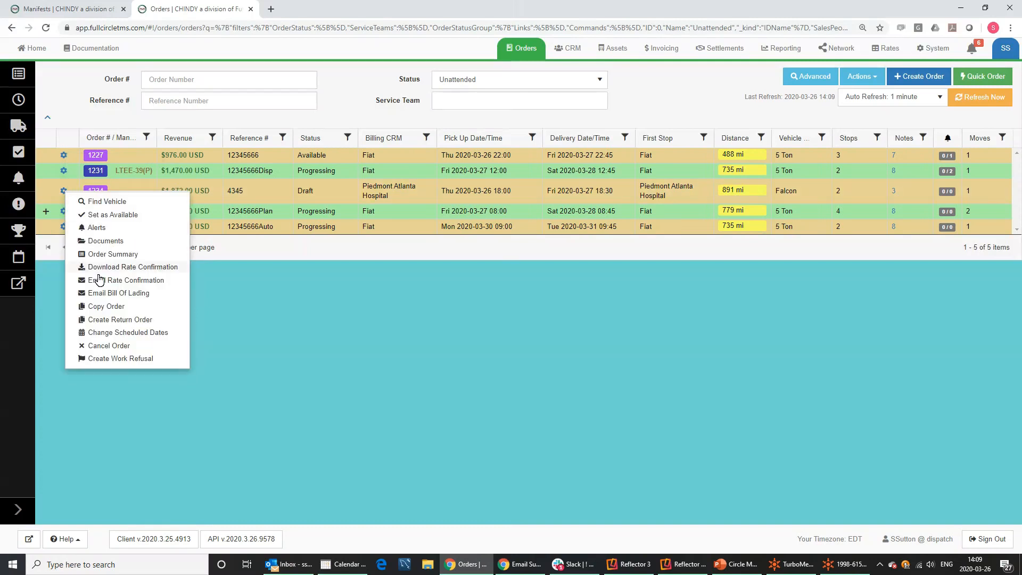
pyautogui.click(340, 353)
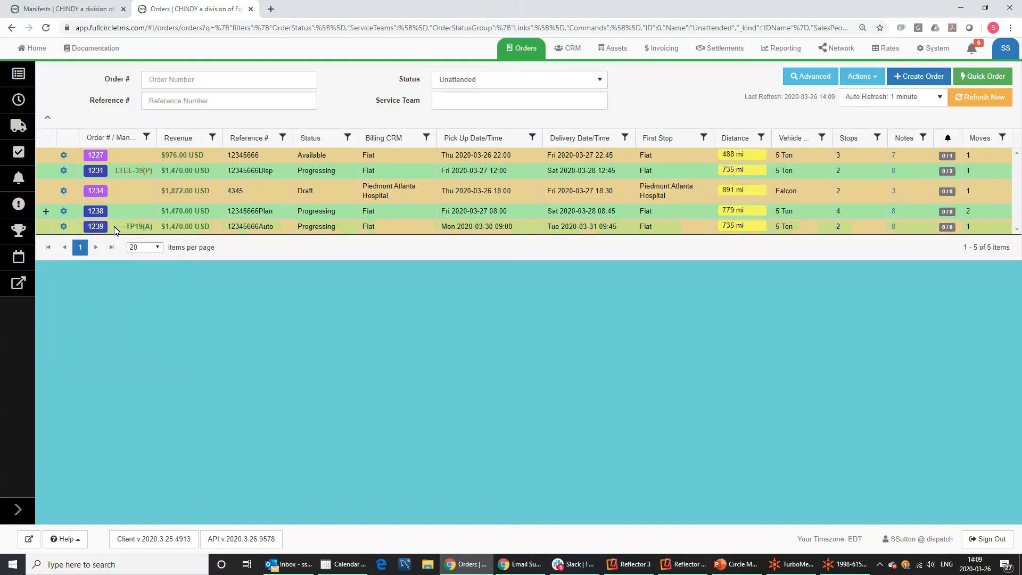
pyautogui.click(64, 211)
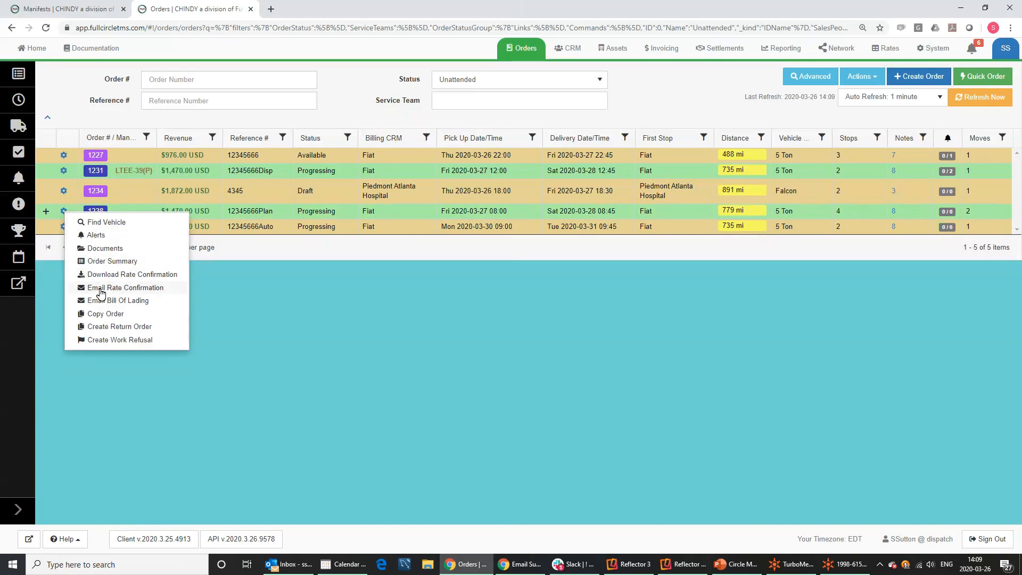
pyautogui.click(104, 315)
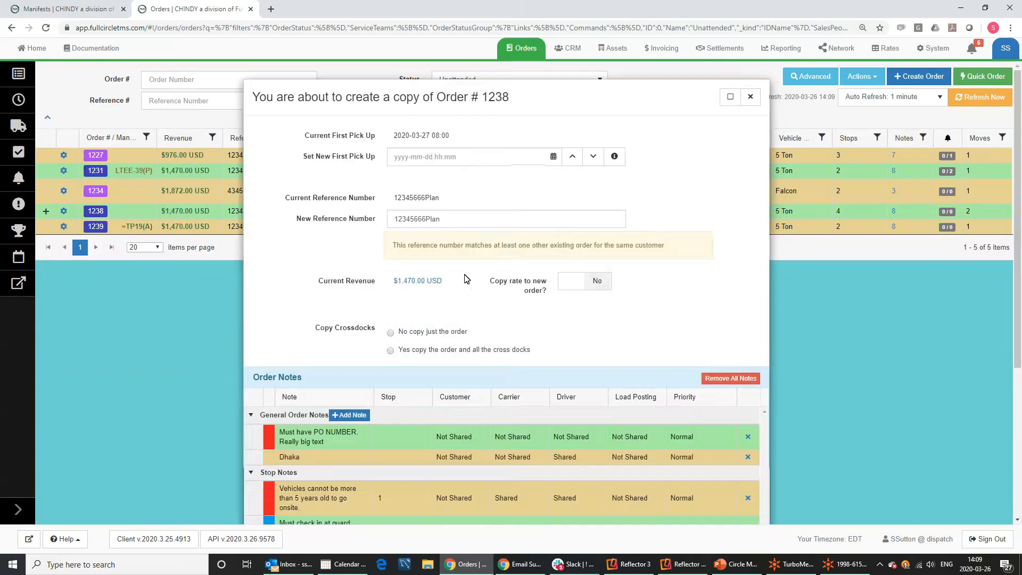
pyautogui.click(420, 159)
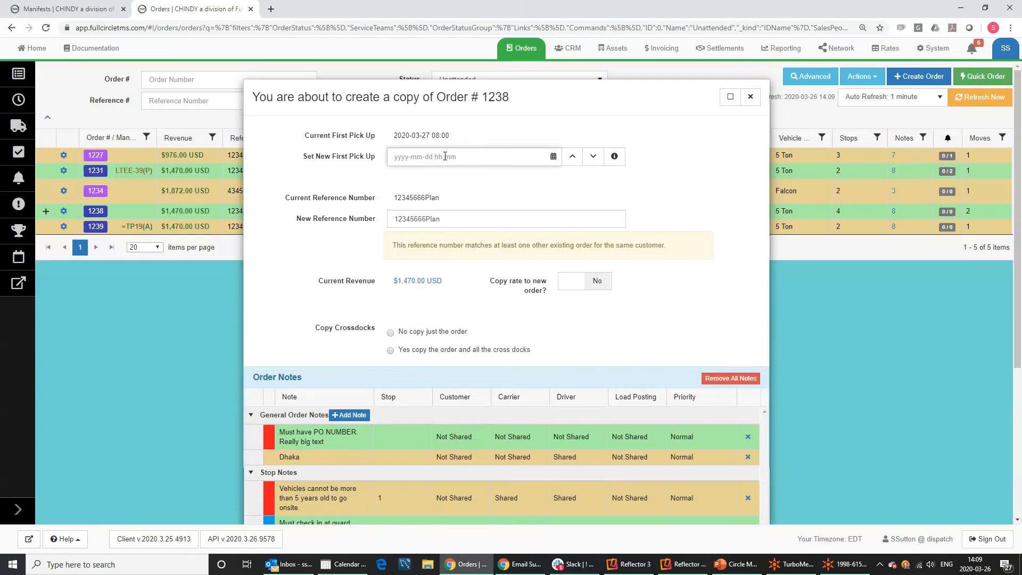
pyautogui.write('m 11')
pyautogui.press('Tab')
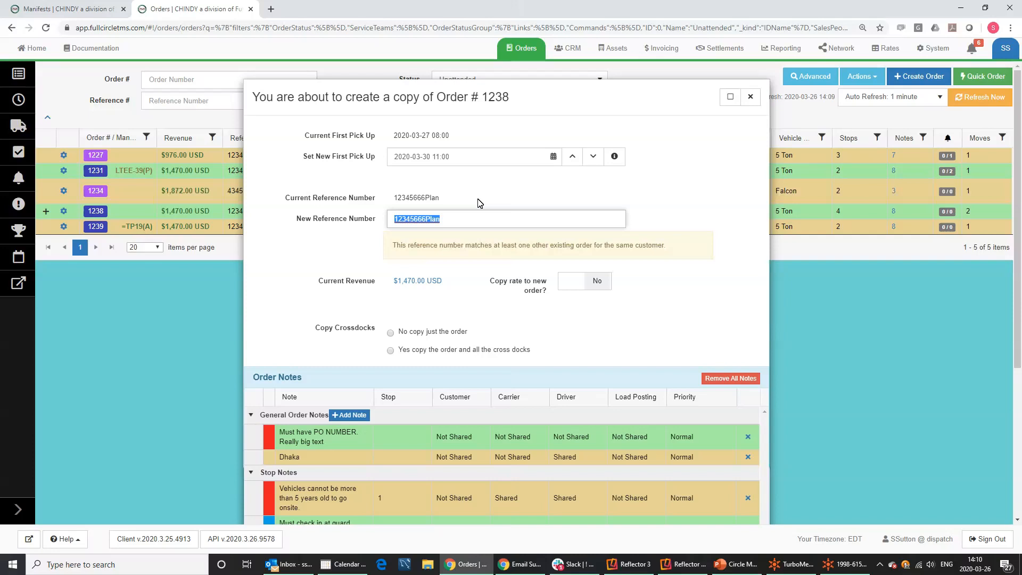
pyautogui.moveTo(442, 198); pyautogui.dragTo(385, 198)
pyautogui.moveTo(452, 222); pyautogui.dragTo(427, 218)
pyautogui.write('B')
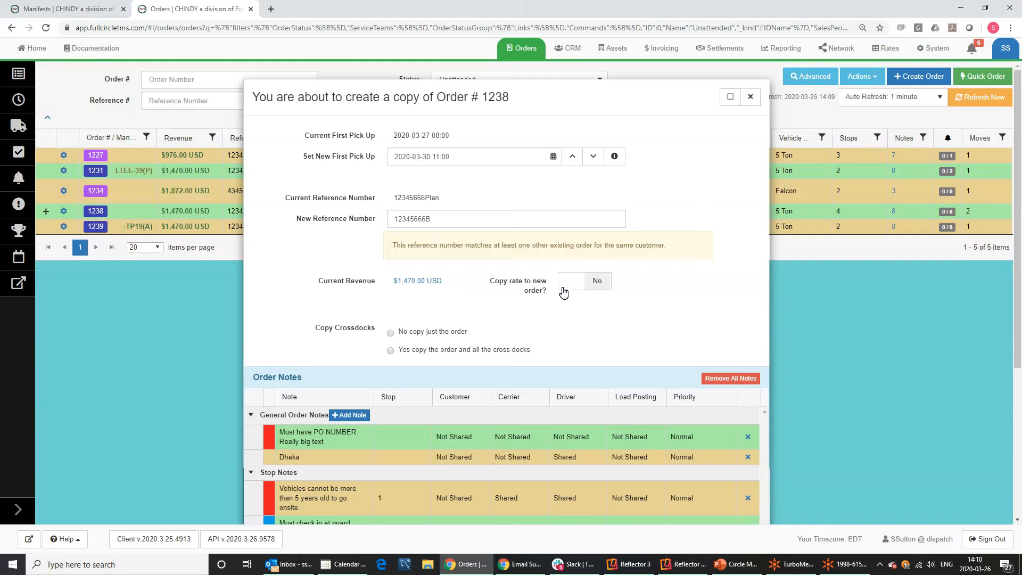
# Copy the rate and cross docks along, creating new order 1240.
pyautogui.click(598, 286)
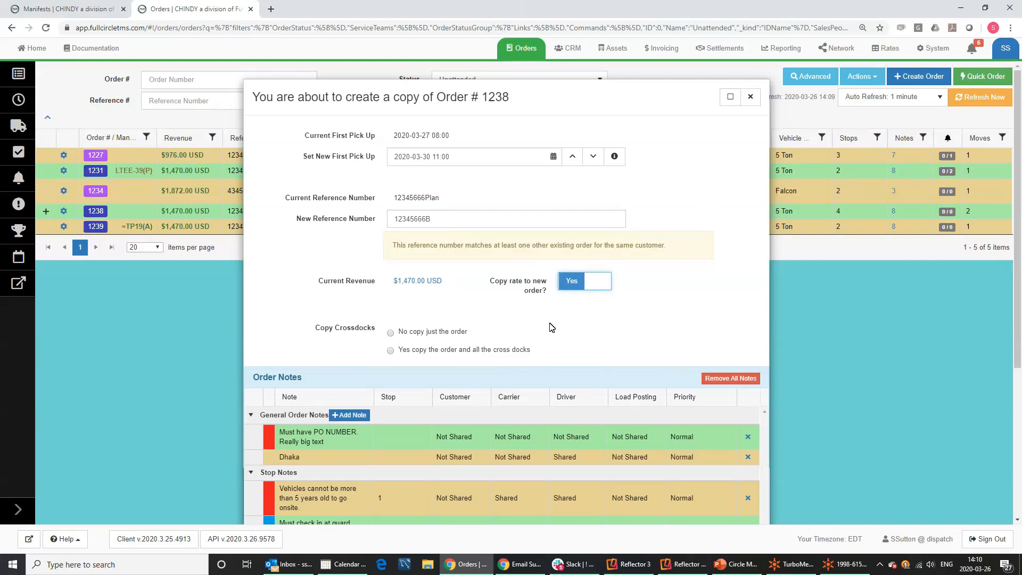
pyautogui.scroll(-2, 540, 326)
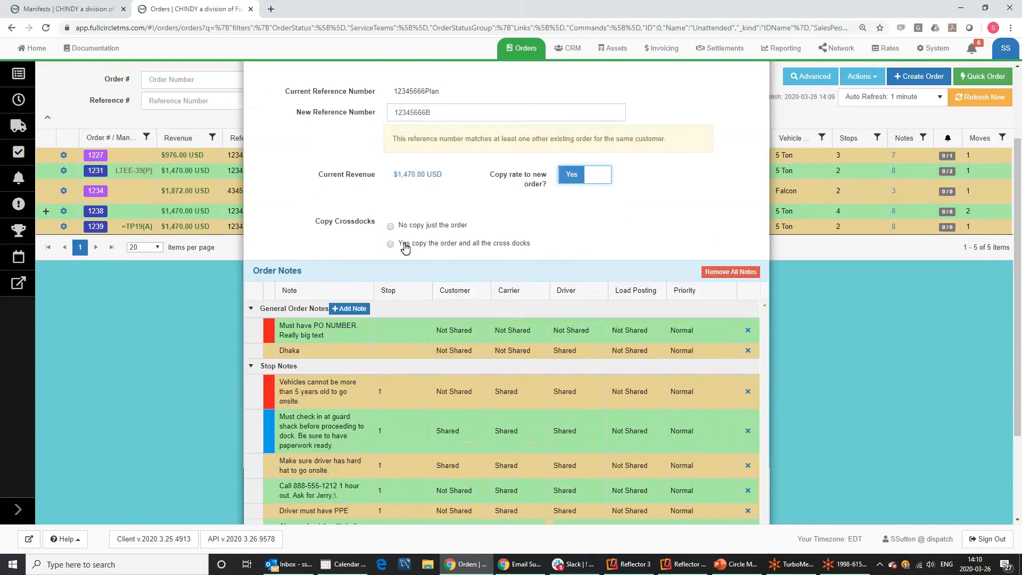
pyautogui.click(405, 246)
pyautogui.scroll(-3, 490, 360)
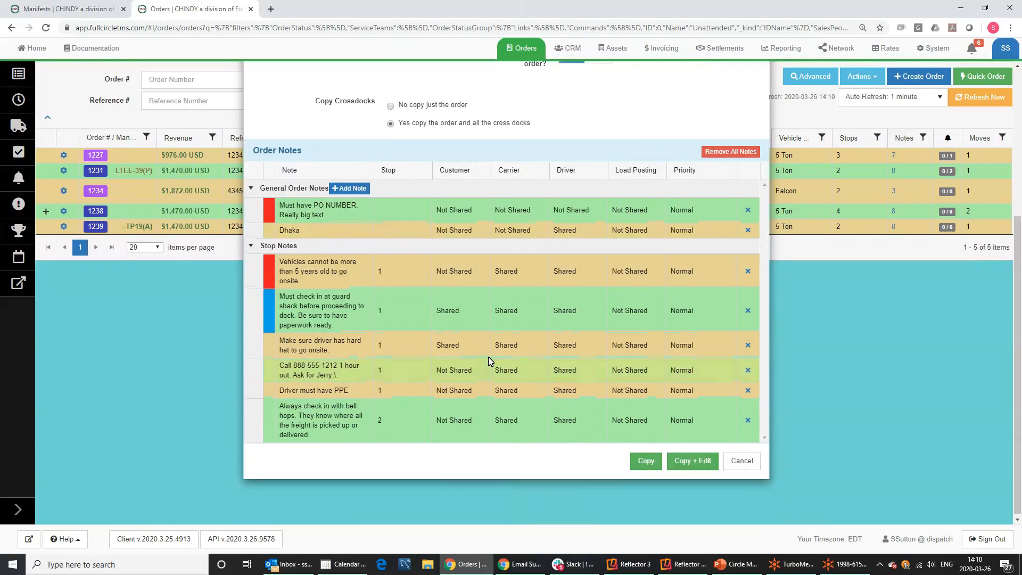
pyautogui.scroll(-2, 490, 359)
pyautogui.click(653, 461)
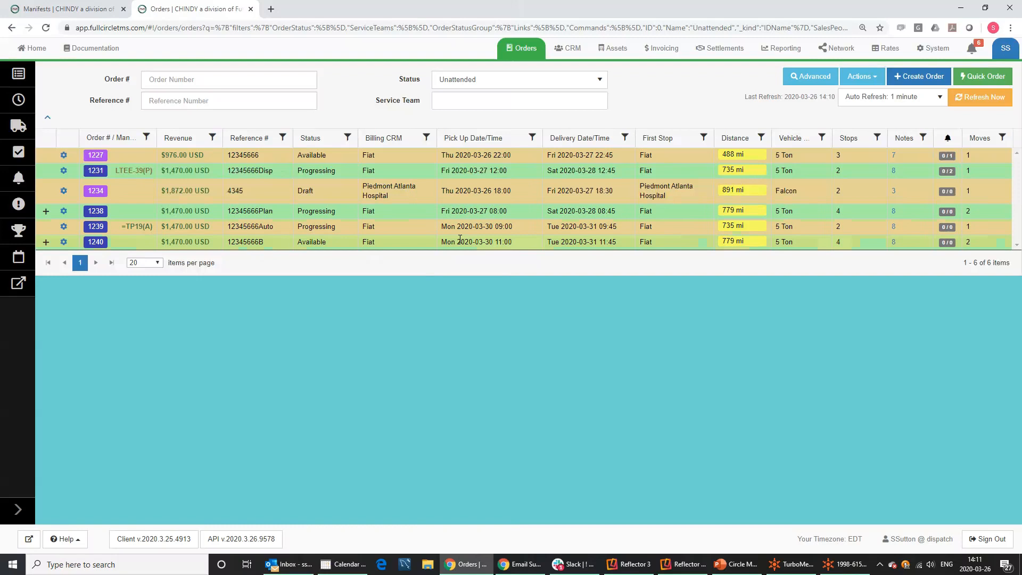
# Expand and collapse new order 1240's two moves, then bring up order 1227's actions.
pyautogui.click(46, 242)
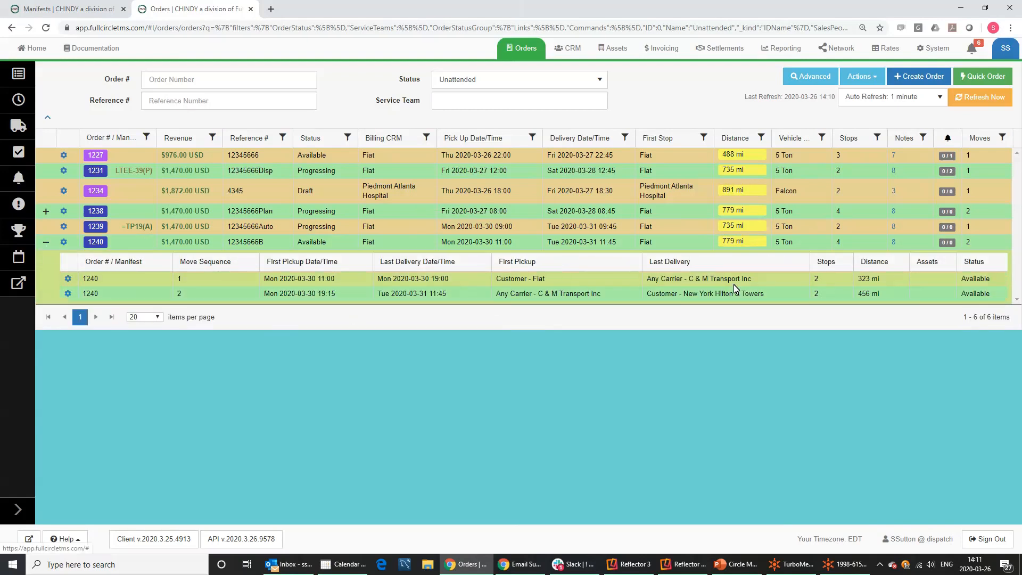
pyautogui.click(47, 244)
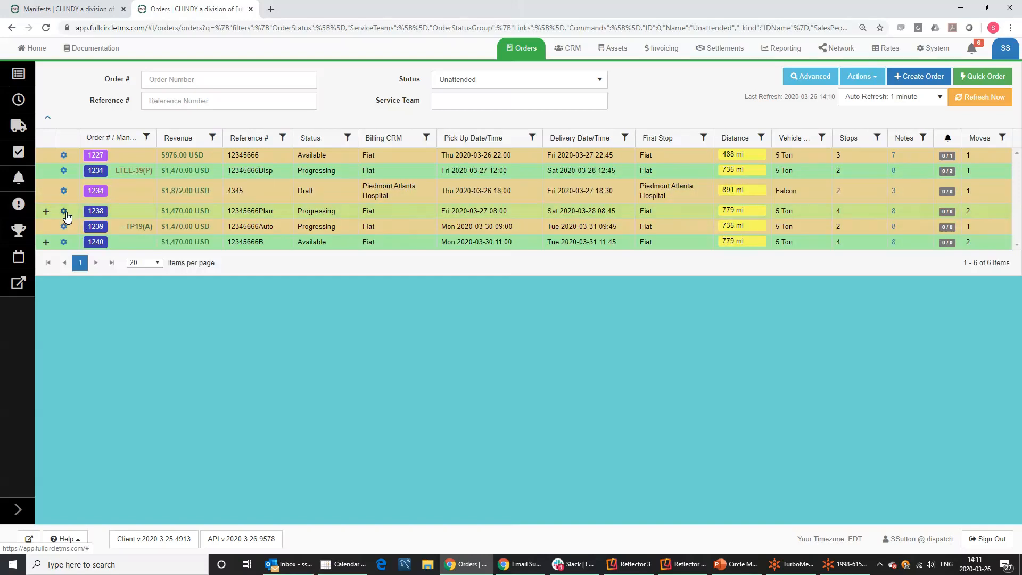
pyautogui.click(63, 156)
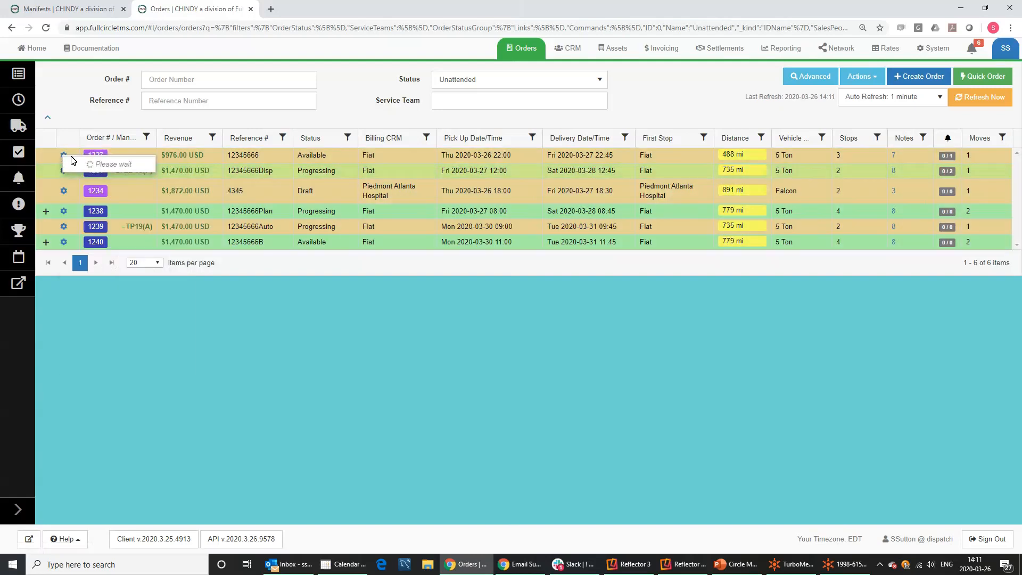
pyautogui.click(46, 158)
pyautogui.click(61, 152)
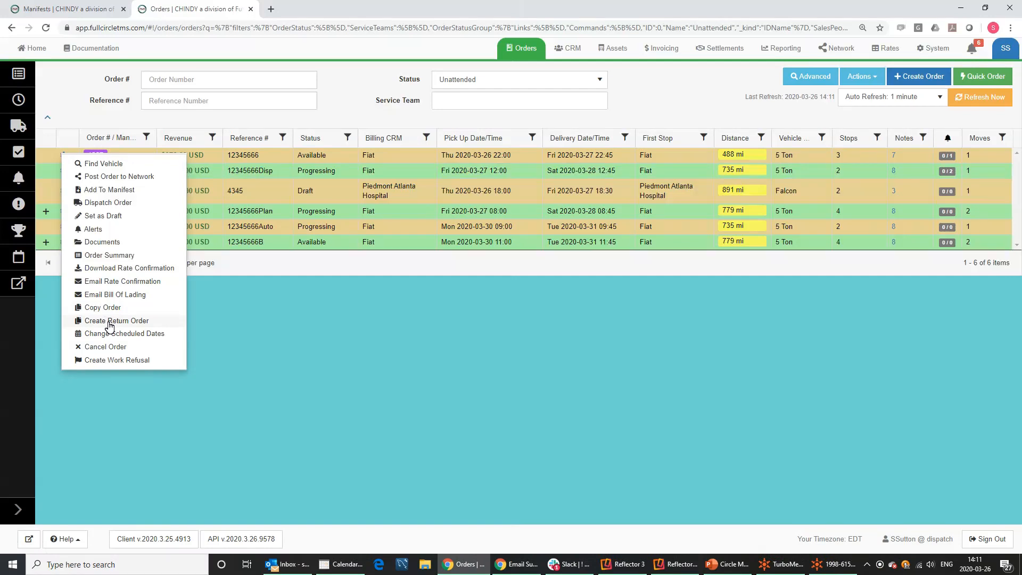
pyautogui.click(110, 322)
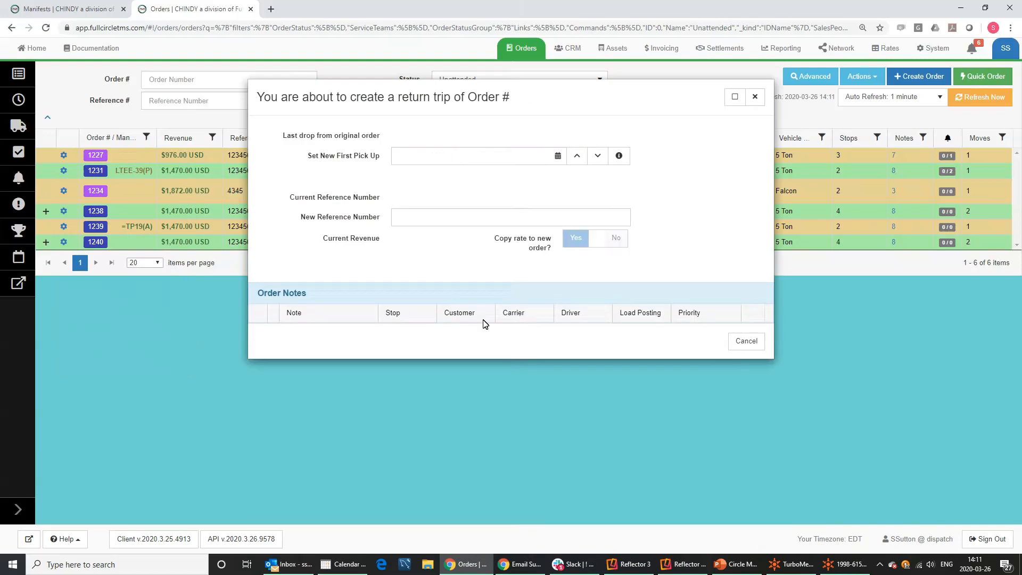
pyautogui.click(408, 157)
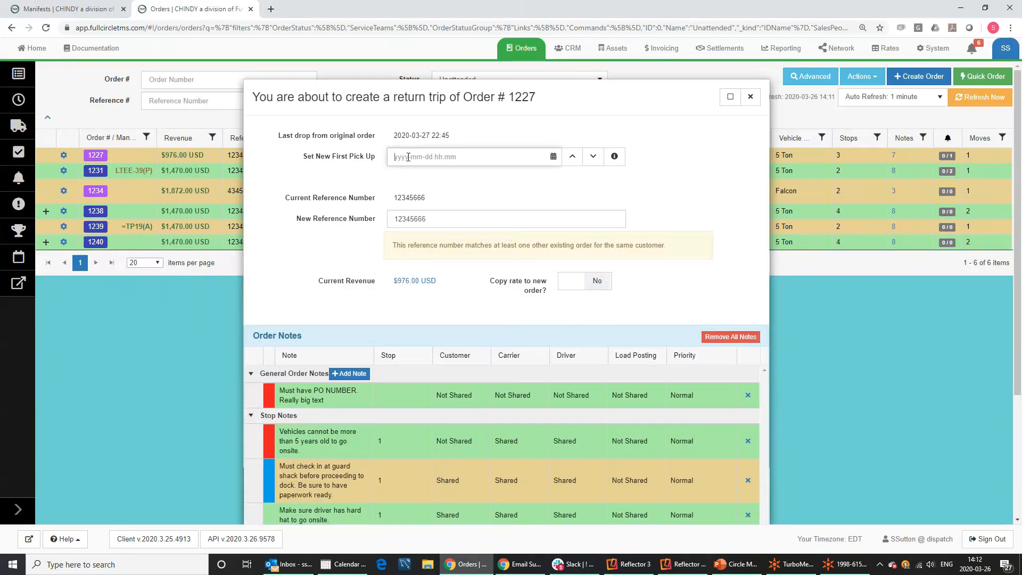
pyautogui.write('m 9')
pyautogui.press('Tab')
# Set reference 12345666Return, copy the rate, remove all notes, and create return order 1241.
pyautogui.click(448, 222)
pyautogui.write('Return')
pyautogui.click(598, 280)
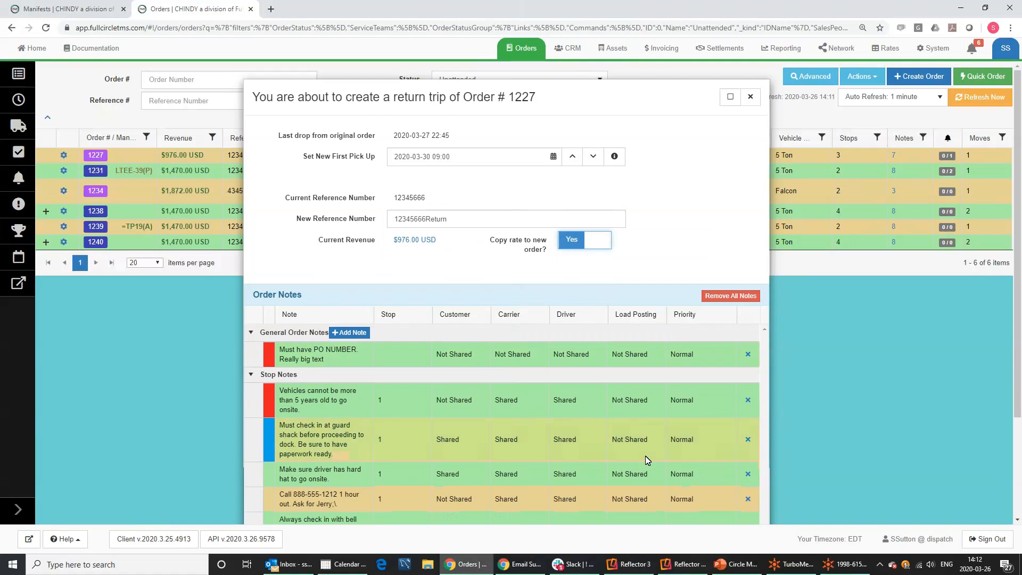
pyautogui.scroll(-3, 650, 445)
pyautogui.click(708, 166)
pyautogui.click(637, 161)
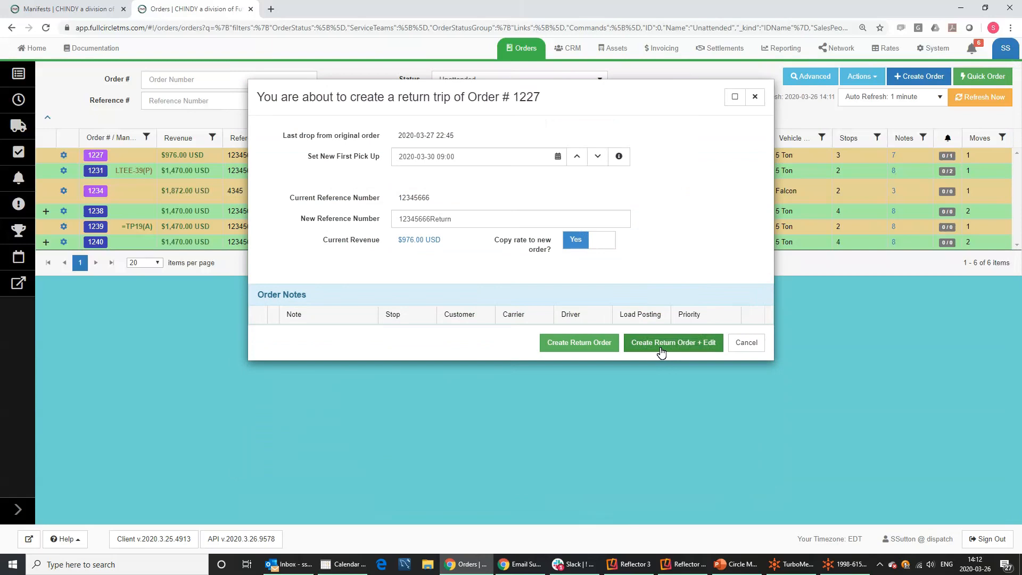
pyautogui.click(593, 351)
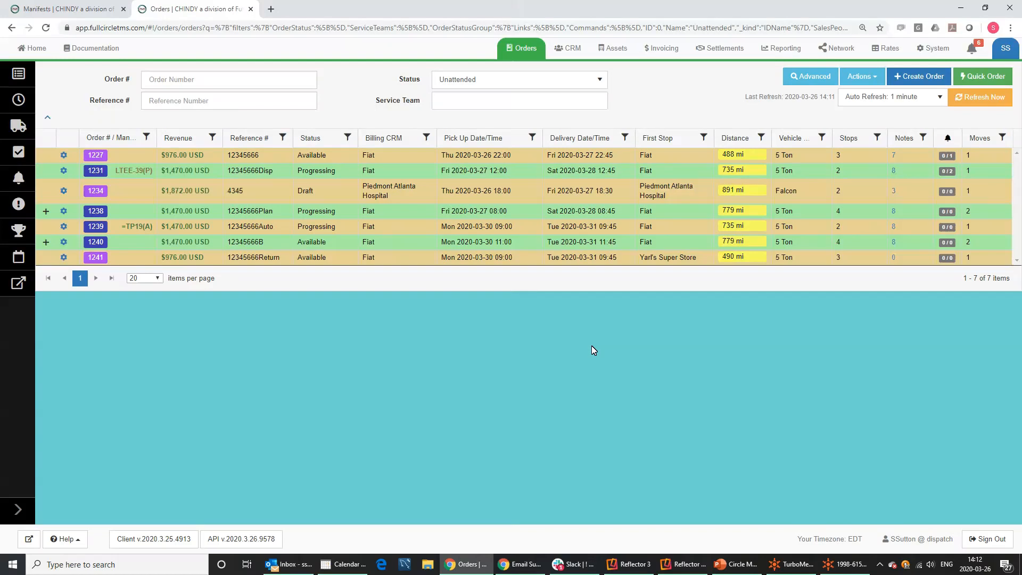
pyautogui.moveTo(280, 258); pyautogui.dragTo(239, 257)
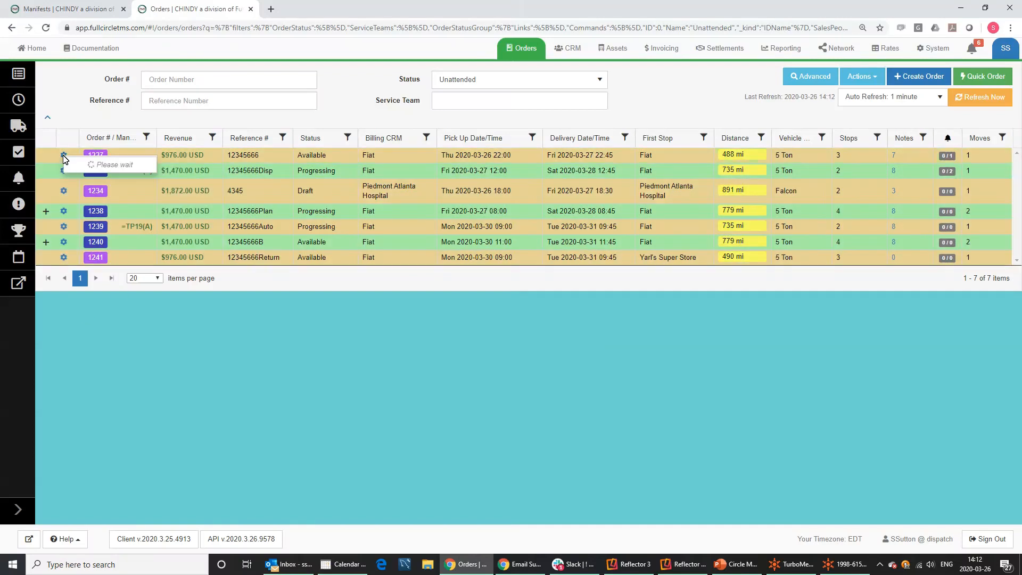
pyautogui.click(64, 155)
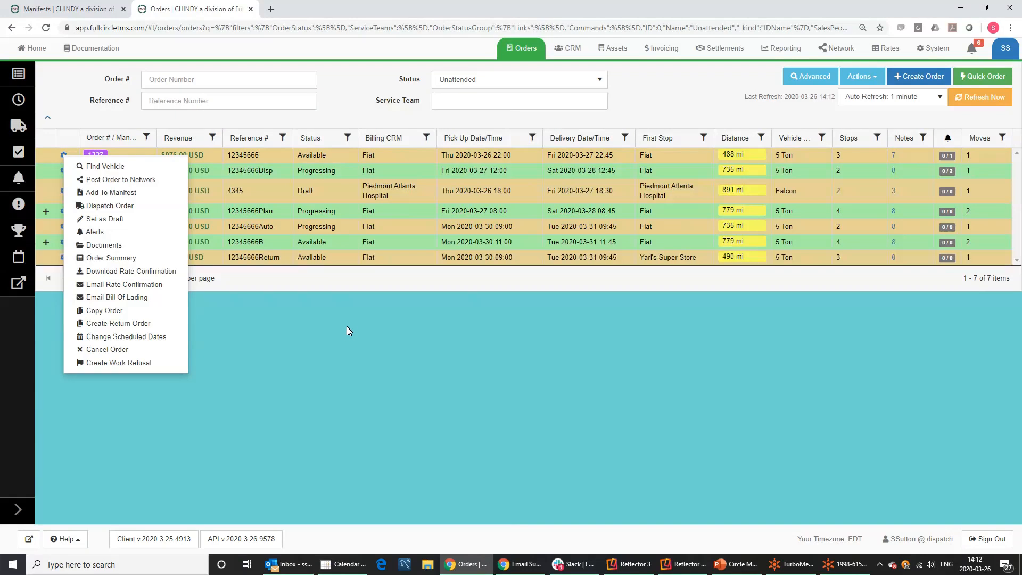
pyautogui.click(110, 337)
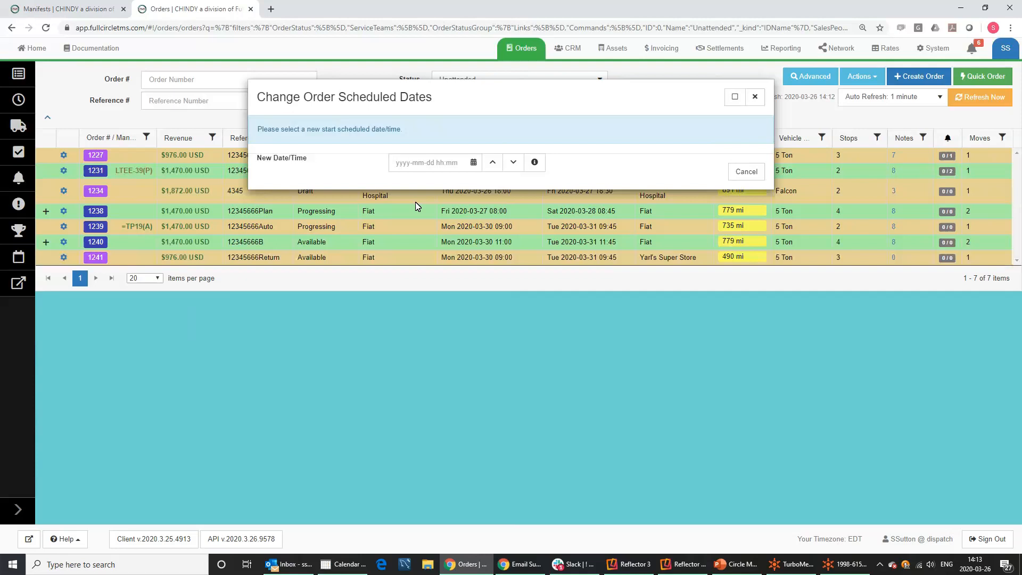
pyautogui.moveTo(465, 100); pyautogui.dragTo(494, 211)
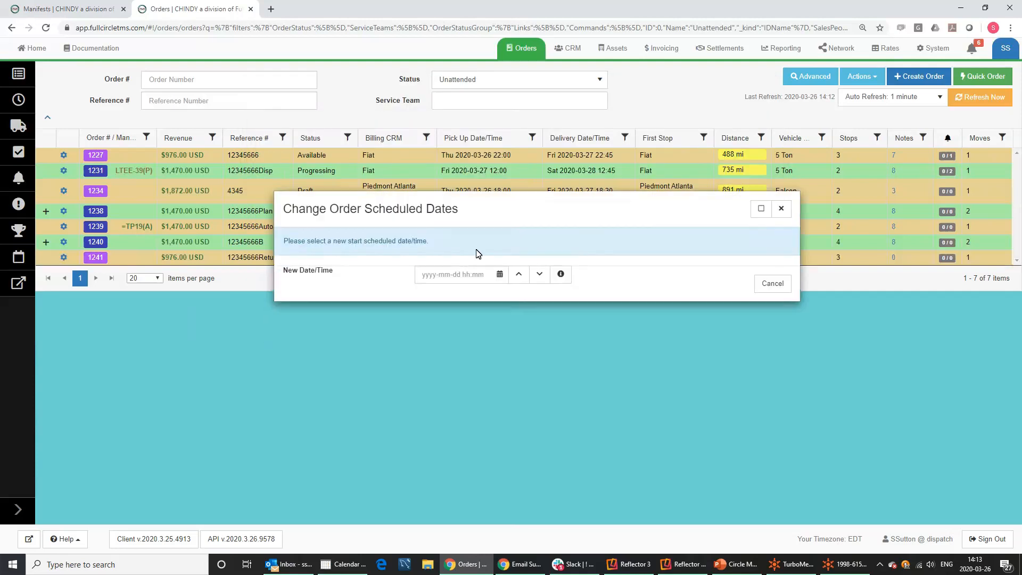
pyautogui.click(460, 276)
pyautogui.write('3-27 22')
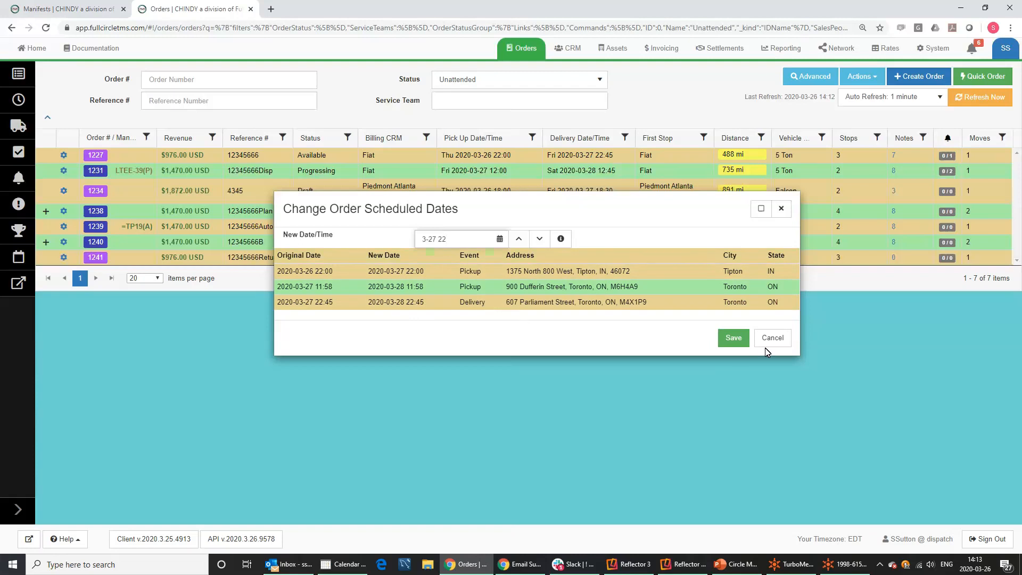
pyautogui.click(733, 337)
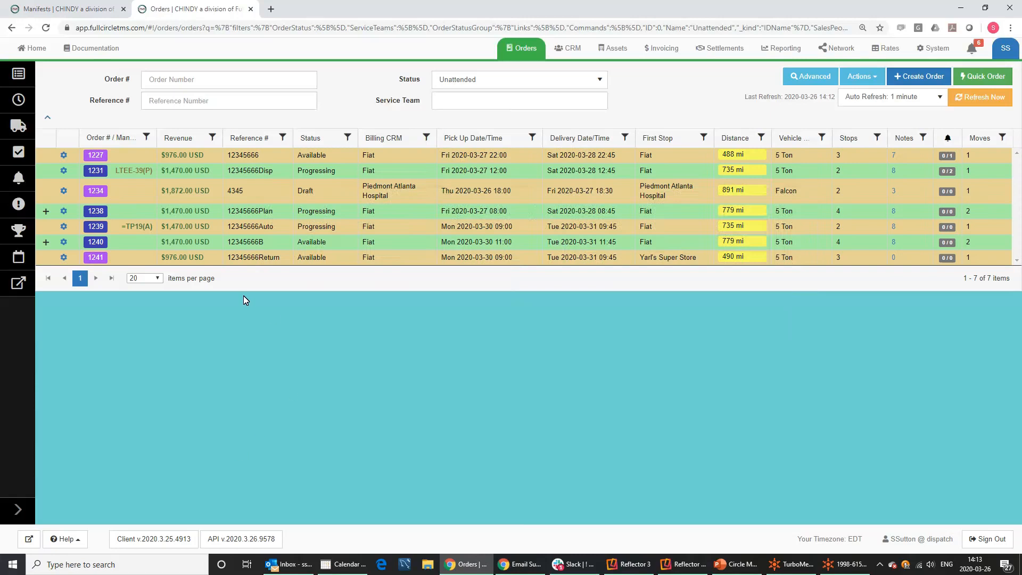
pyautogui.click(63, 156)
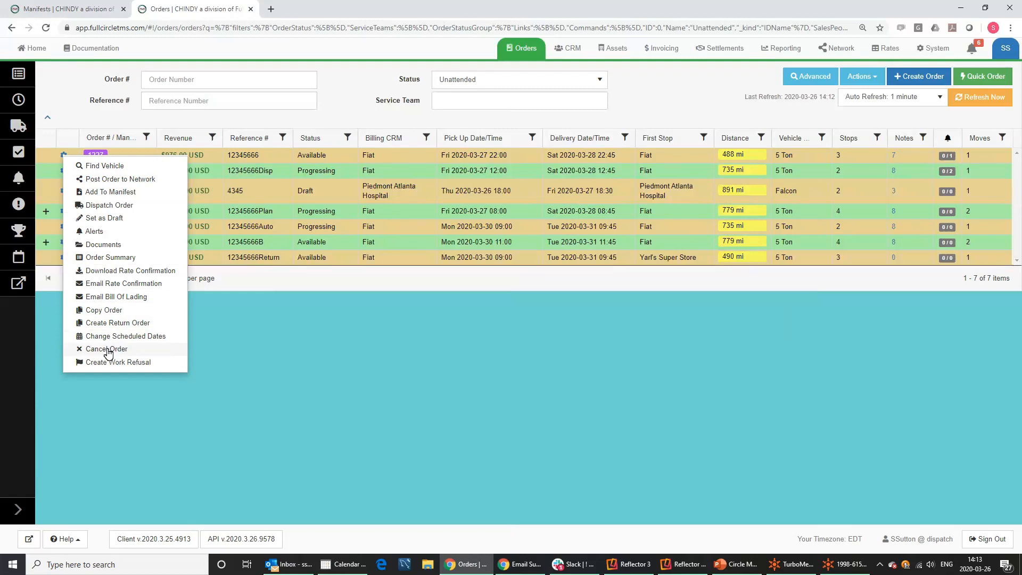
pyautogui.click(107, 350)
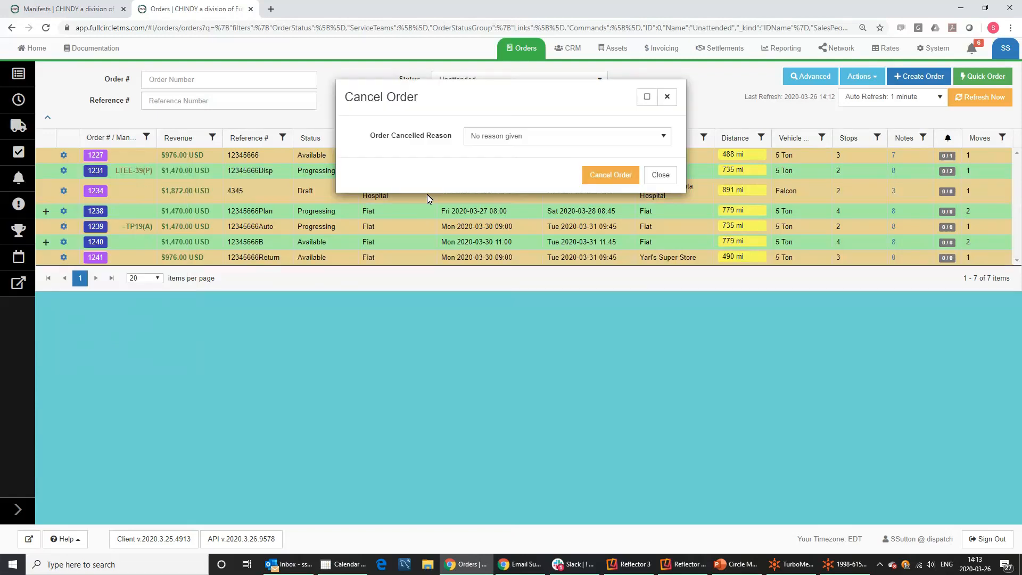
pyautogui.click(480, 138)
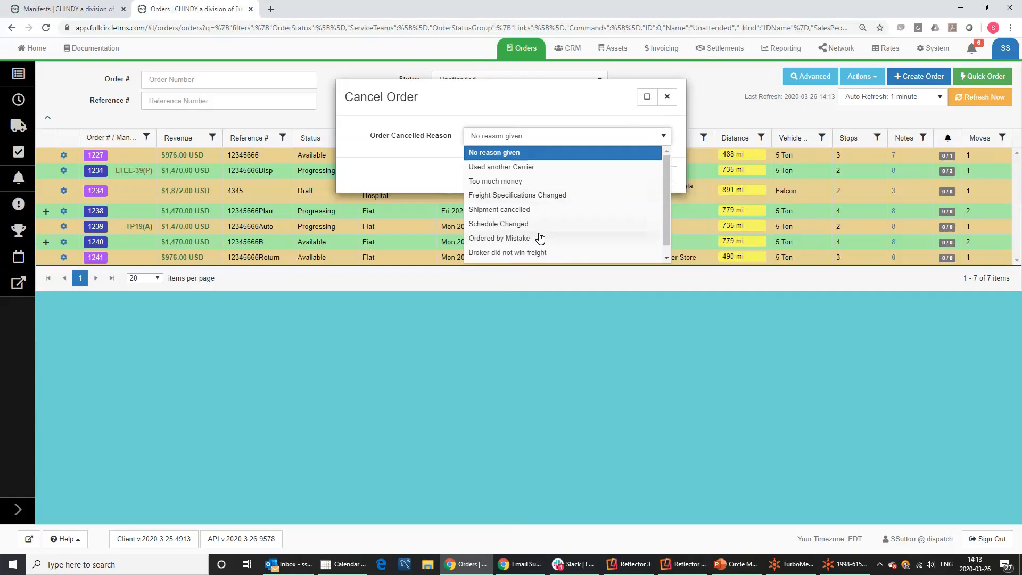
pyautogui.click(666, 99)
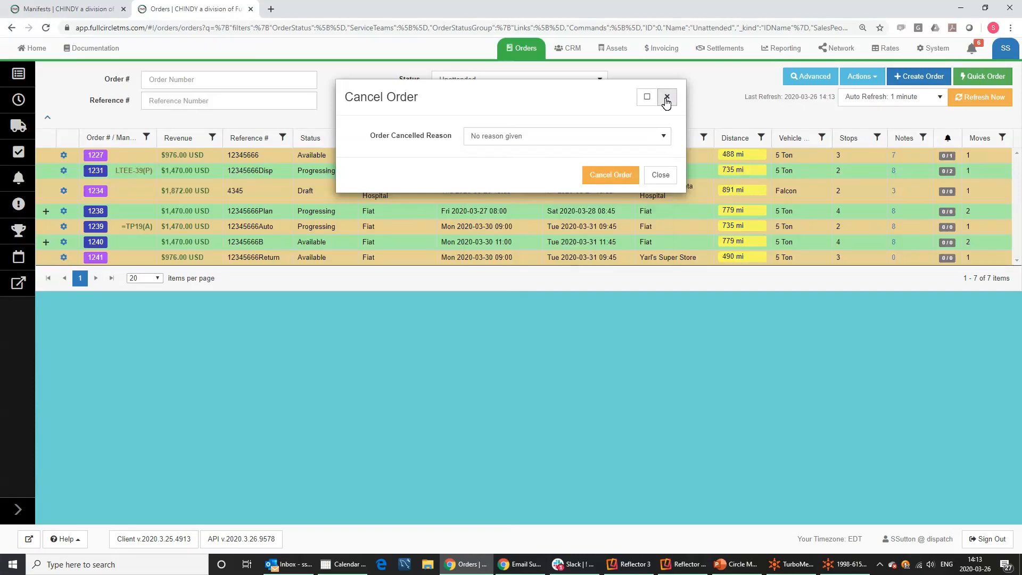
pyautogui.click(666, 99)
pyautogui.click(64, 155)
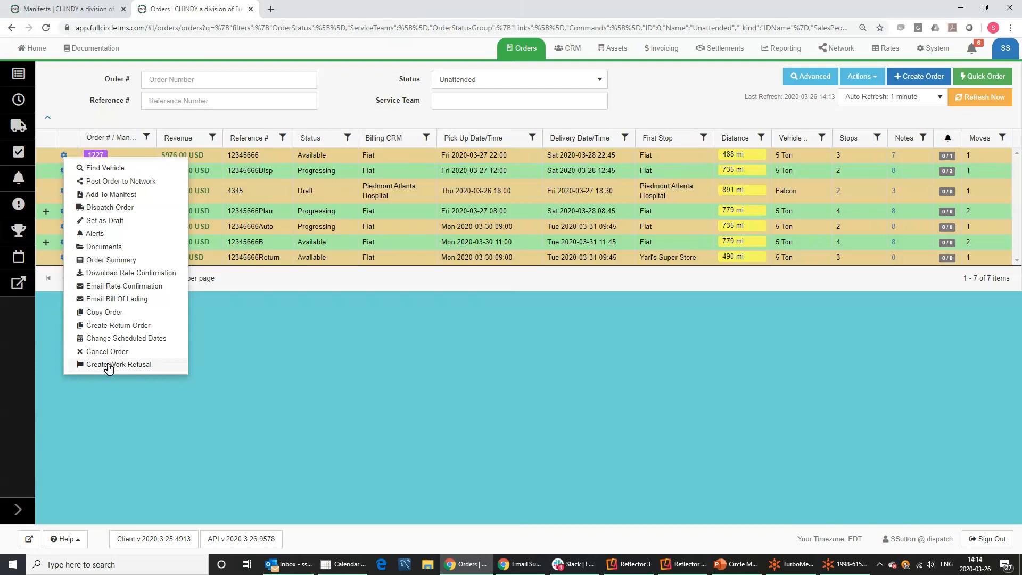
# Start a work refusal for order 1227, choosing the refusing driver and opening Refusal Reason.
pyautogui.click(109, 367)
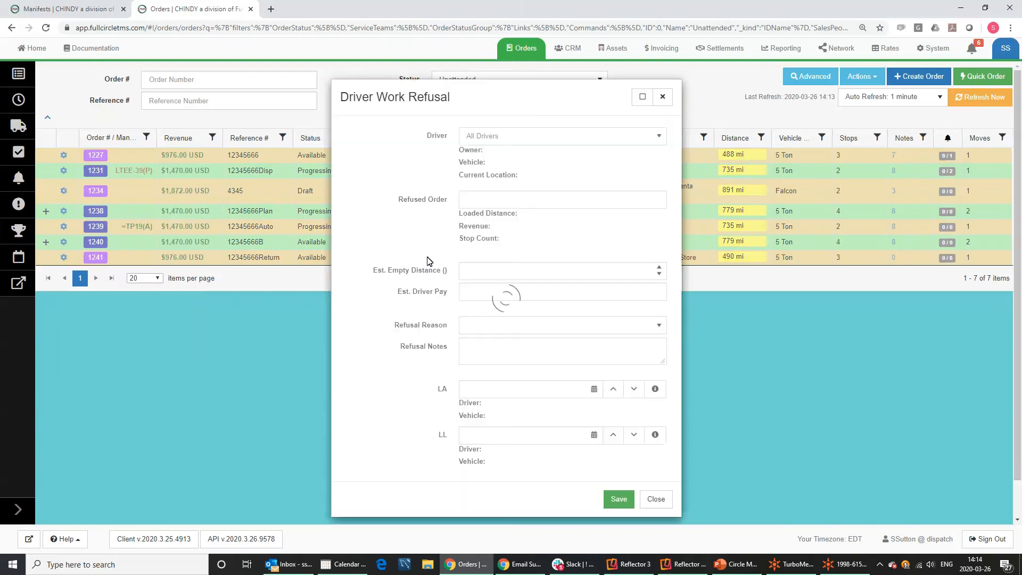
pyautogui.click(491, 136)
pyautogui.click(473, 225)
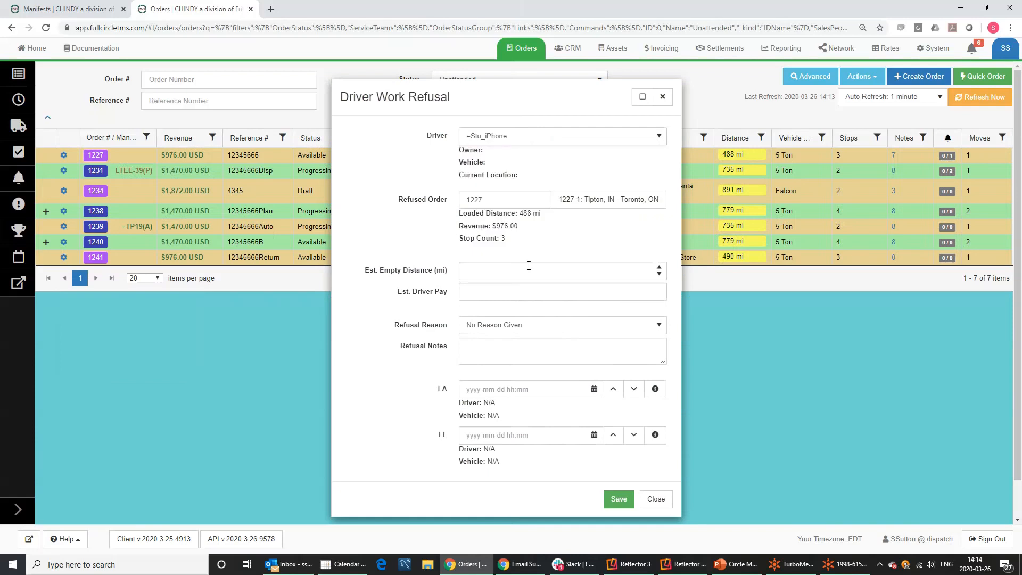
pyautogui.click(504, 287)
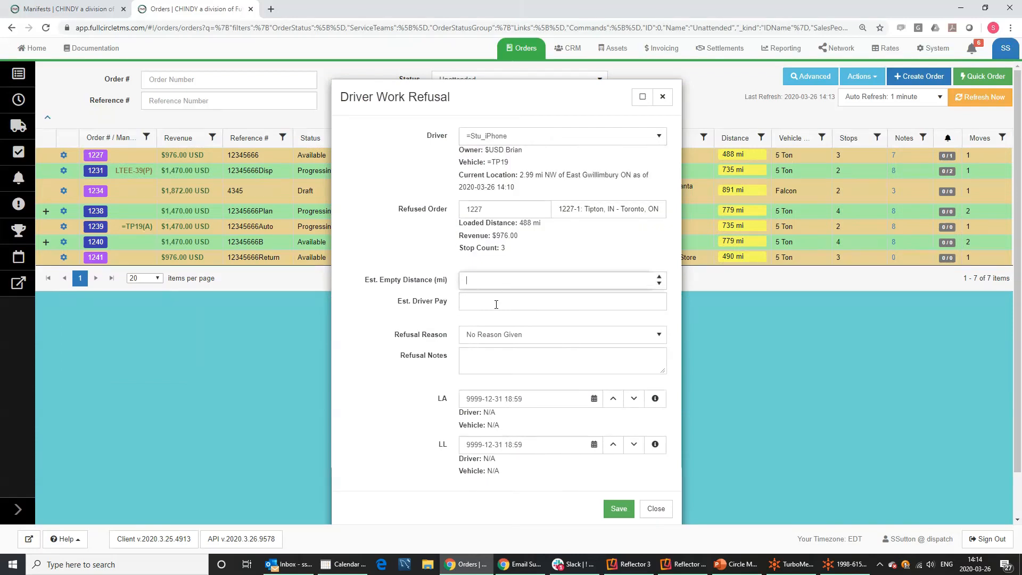
pyautogui.click(501, 336)
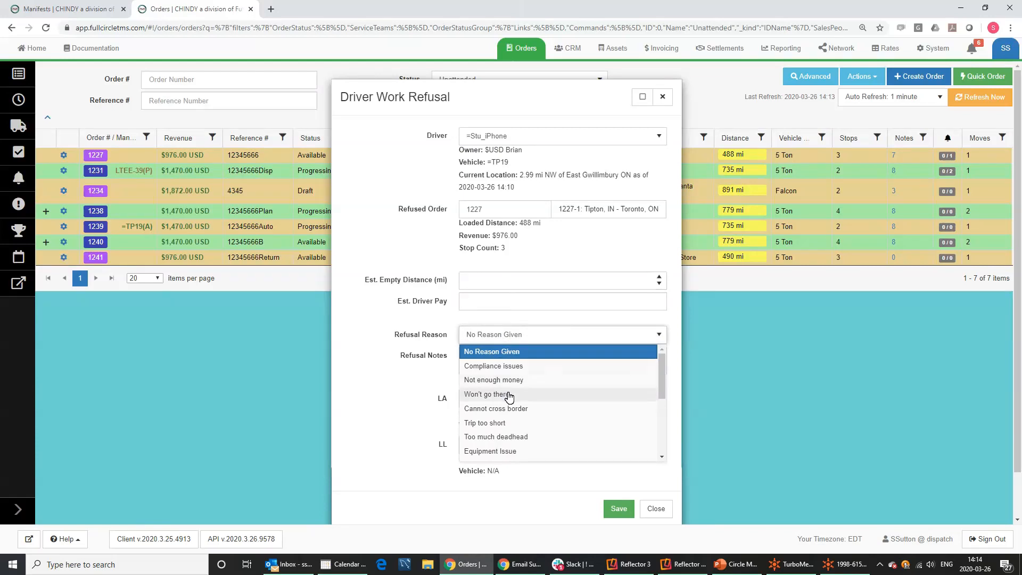
# Leave the reason as No Reason Given, discard the refusal, and bring up order 1227's actions.
pyautogui.click(419, 327)
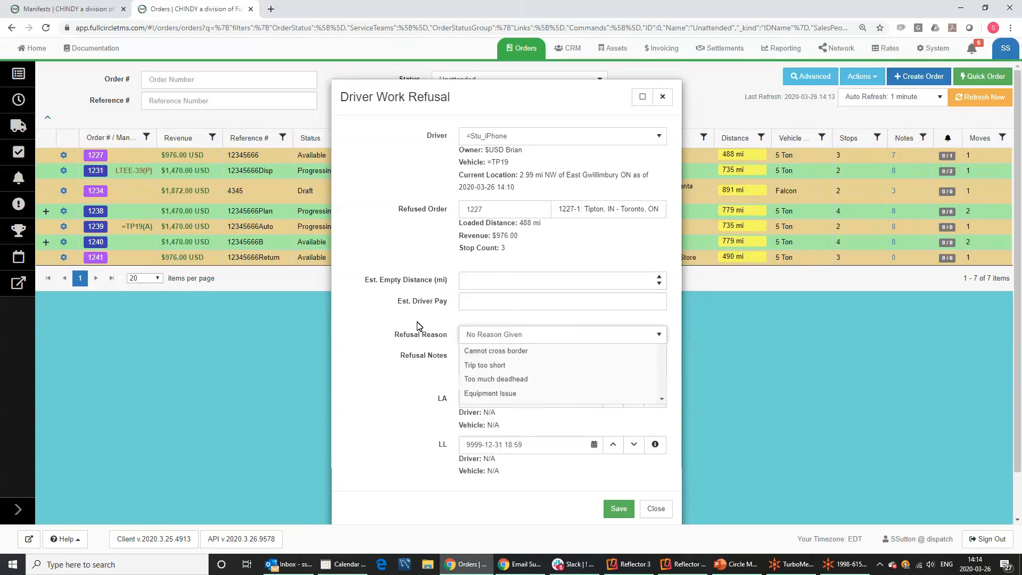
pyautogui.click(498, 339)
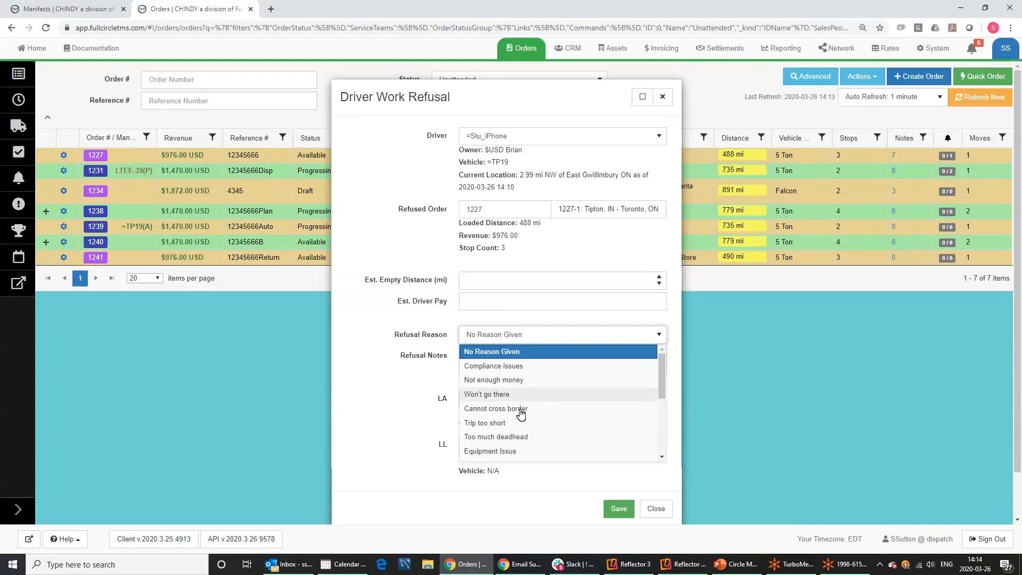
pyautogui.click(430, 337)
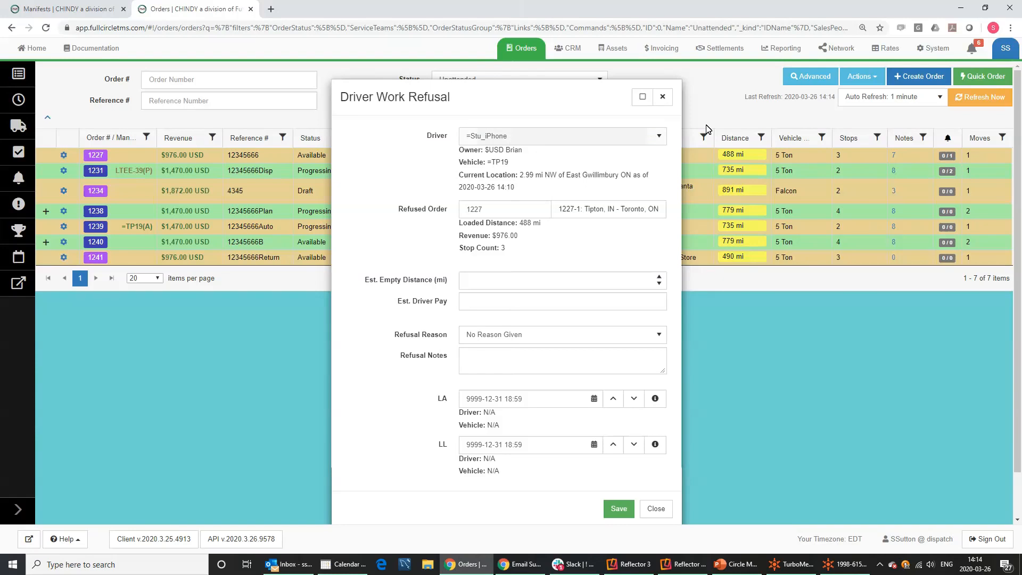
pyautogui.click(668, 99)
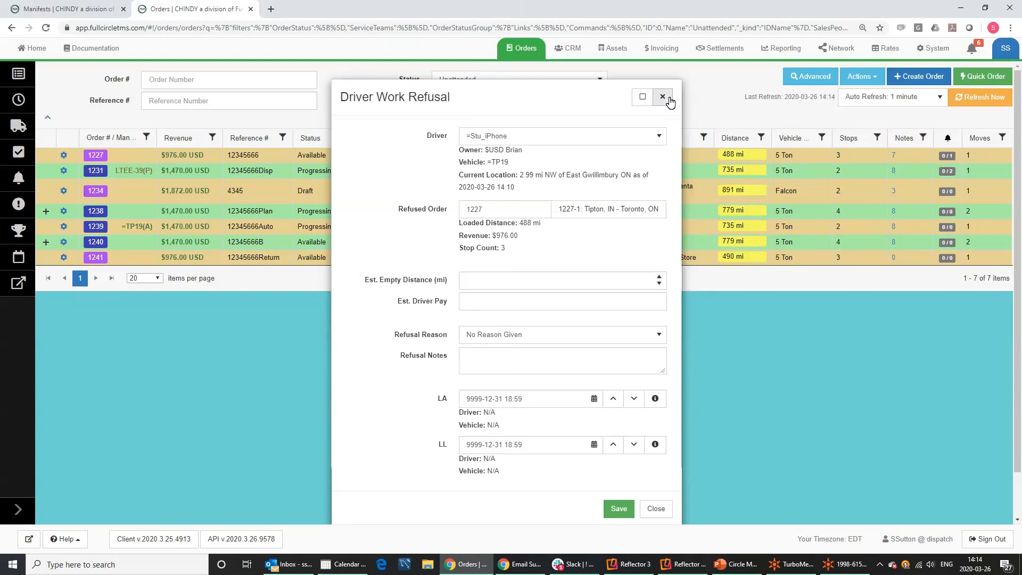
pyautogui.click(64, 155)
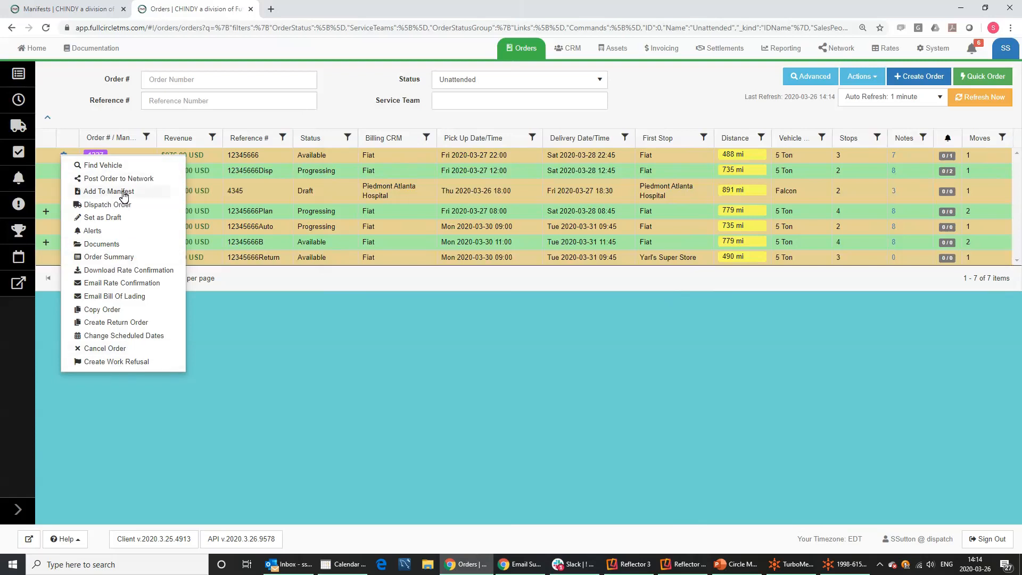
# Dismiss the order actions, hide and restore the order filter panel twice, then choose Advanced.
pyautogui.click(258, 371)
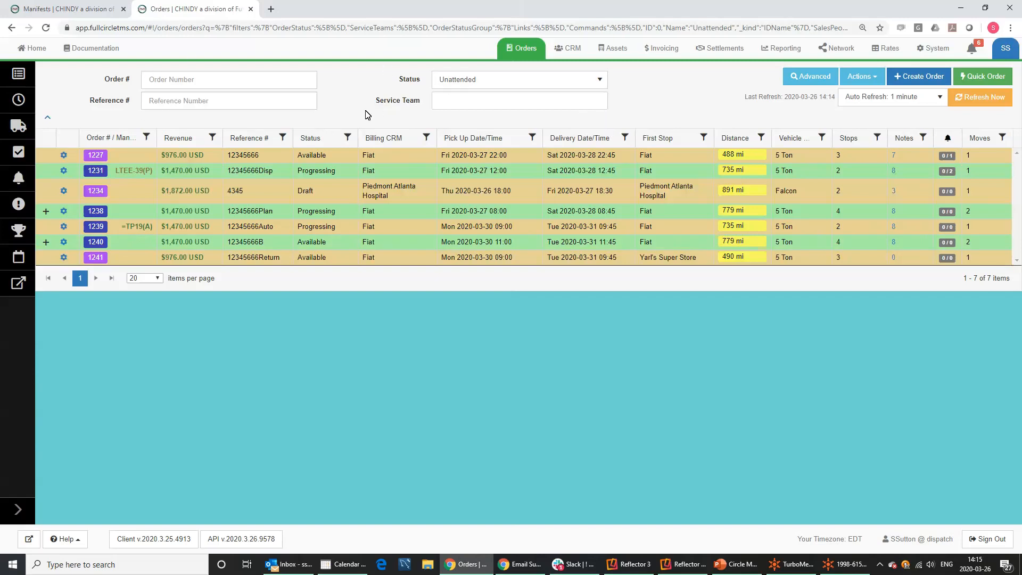
pyautogui.click(47, 122)
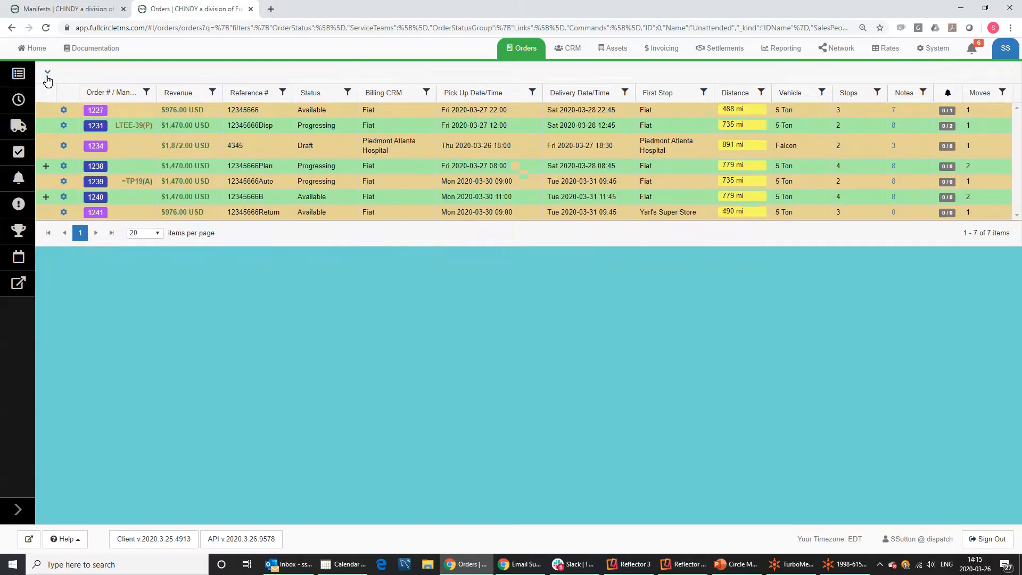
pyautogui.click(46, 75)
pyautogui.click(48, 118)
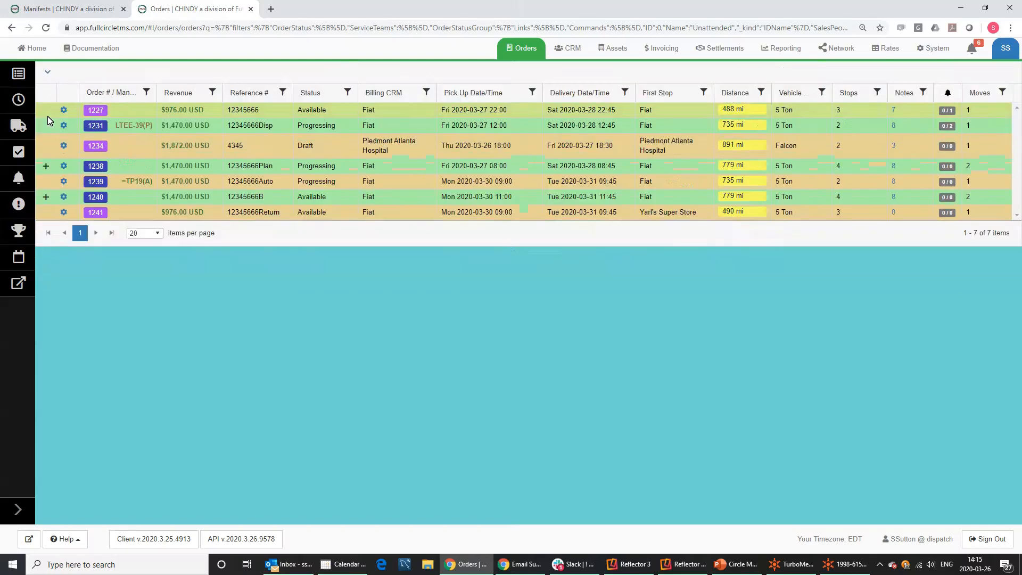
pyautogui.click(48, 75)
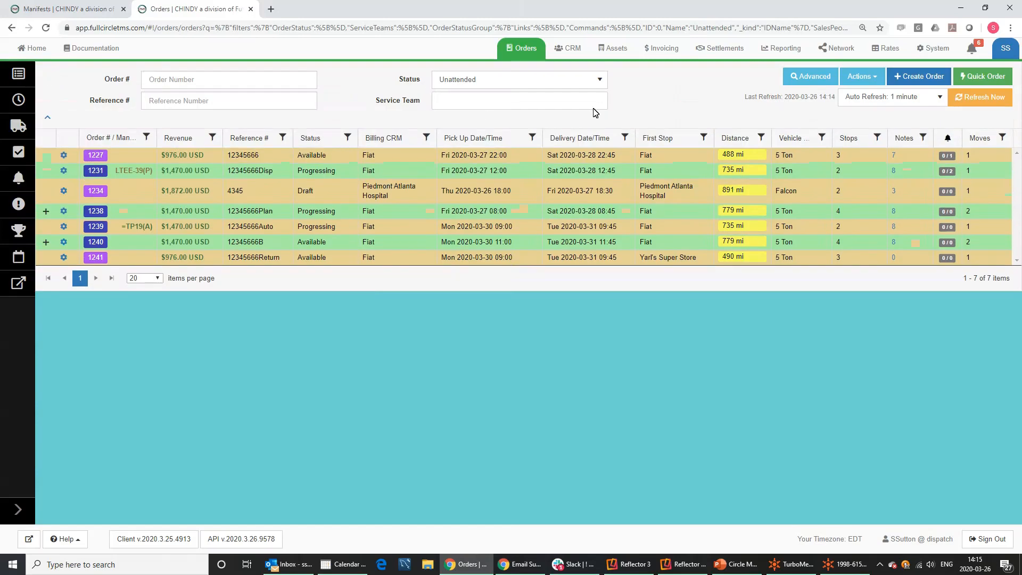
pyautogui.click(804, 80)
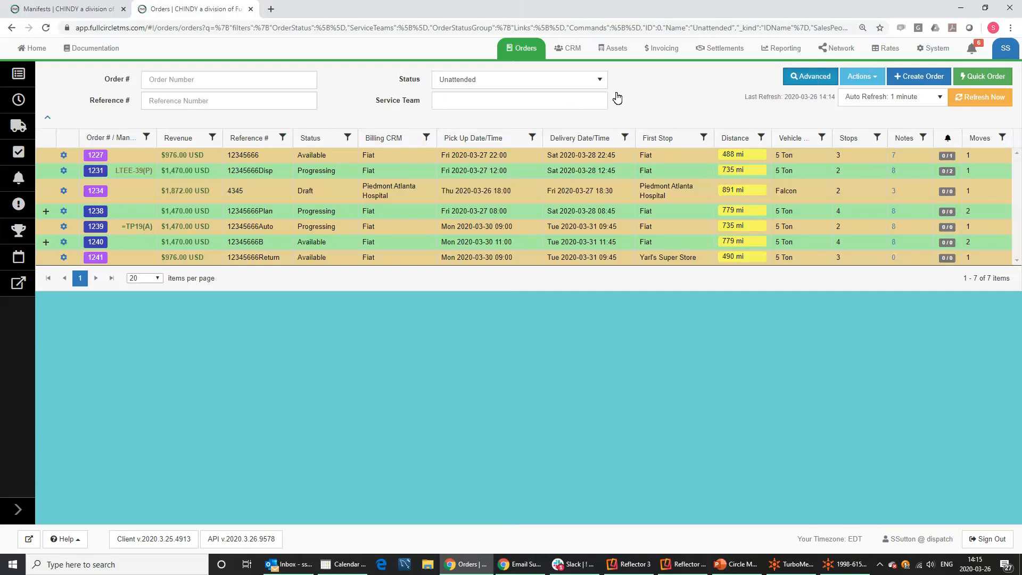
# Visit Planning, return to Orders, and expand the advanced filters with status tags and date range.
pyautogui.click(22, 104)
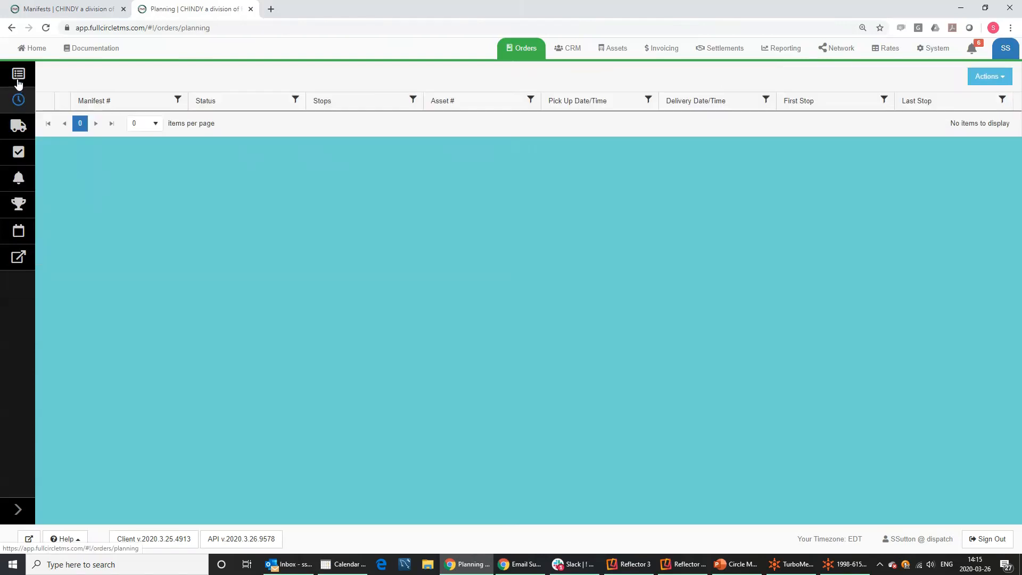
pyautogui.click(18, 79)
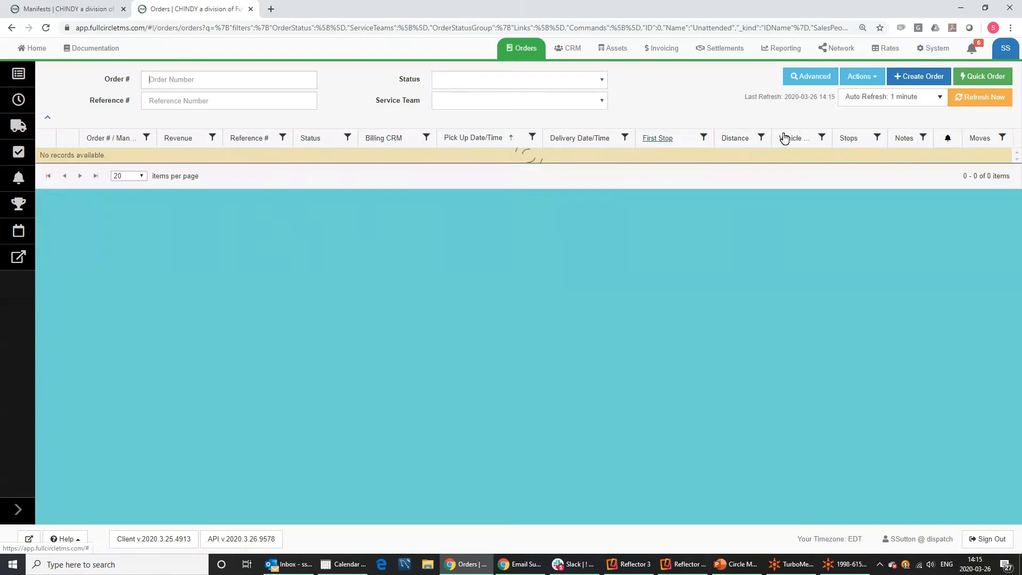
pyautogui.click(812, 78)
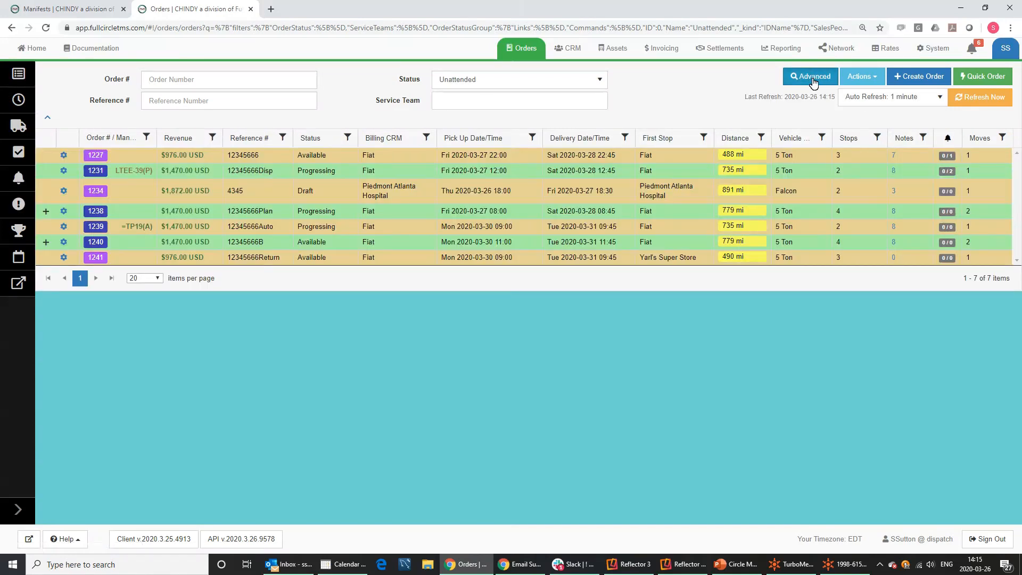
pyautogui.click(810, 78)
pyautogui.click(807, 77)
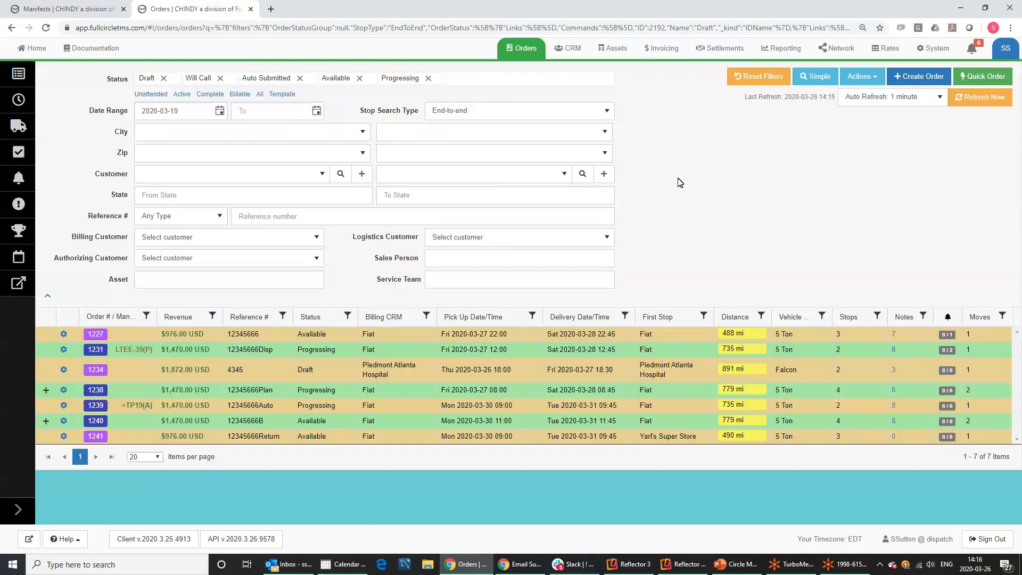
# Collapse back to the simple filters showing order number, reference and Unattended status.
pyautogui.click(811, 80)
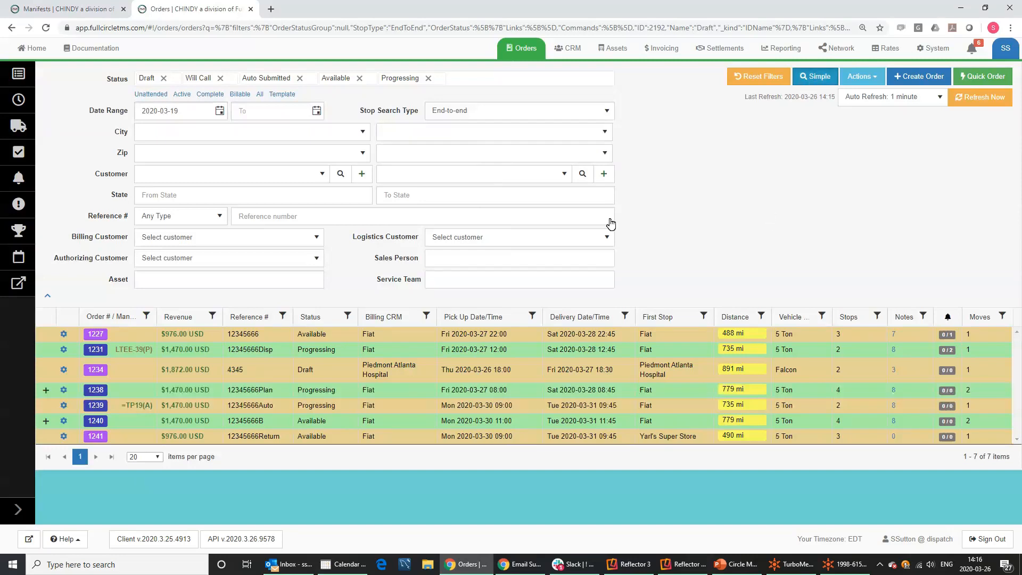
pyautogui.click(19, 80)
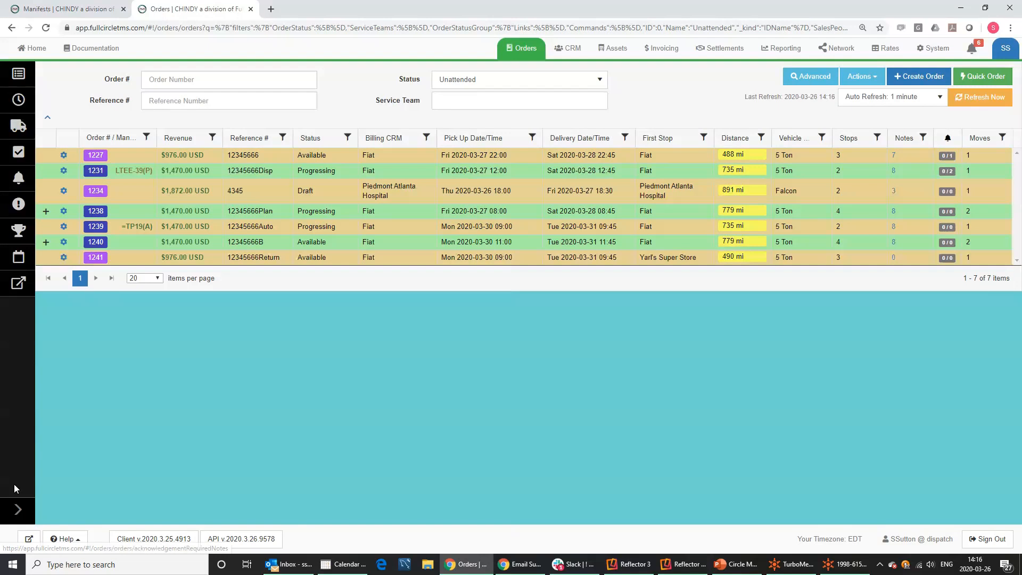
# Expand the sidebar and order 1238's moves, then open Planning with manifests 1346–1349.
pyautogui.click(19, 512)
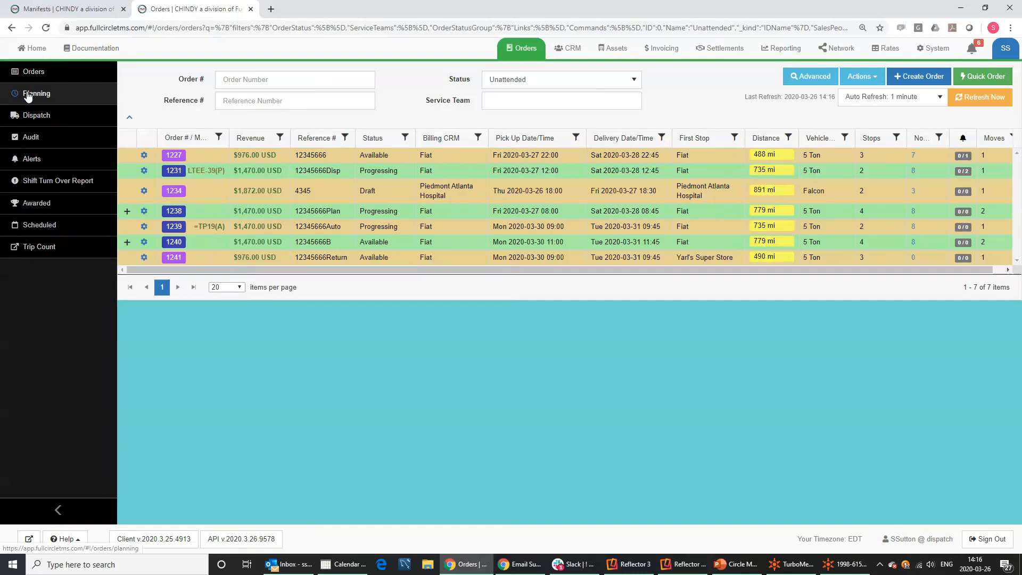
pyautogui.moveTo(218, 177)
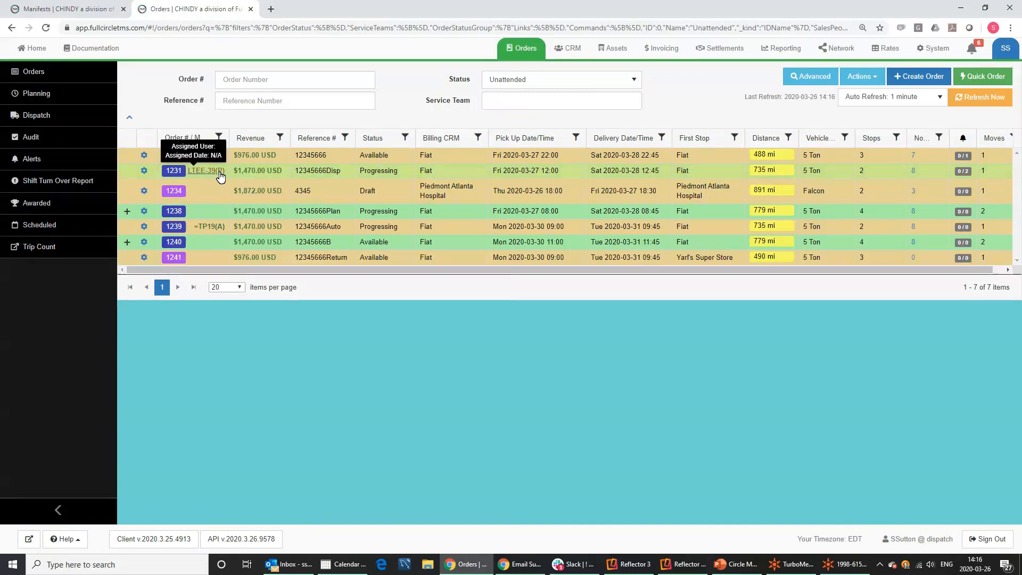
pyautogui.click(126, 212)
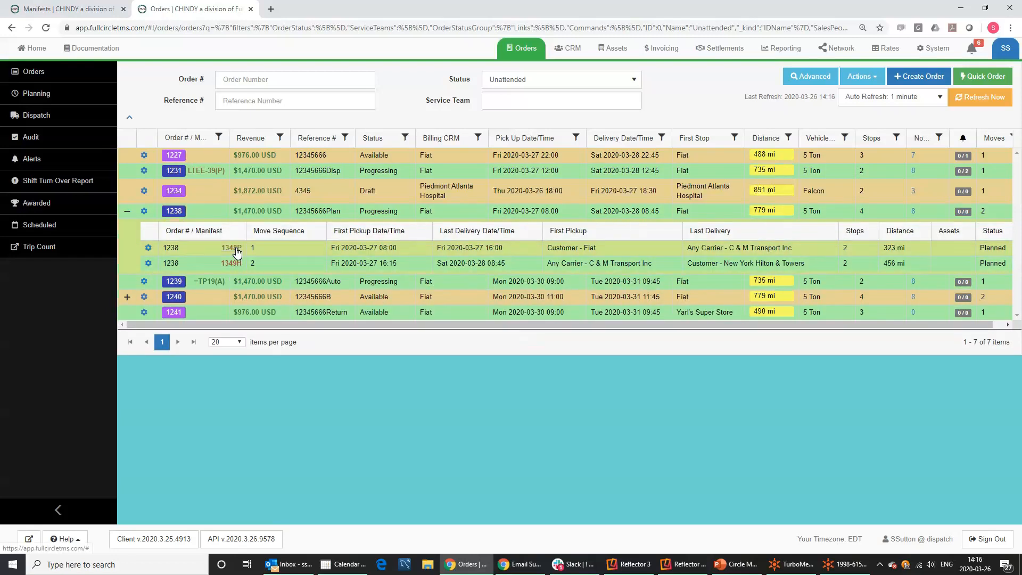
pyautogui.click(37, 93)
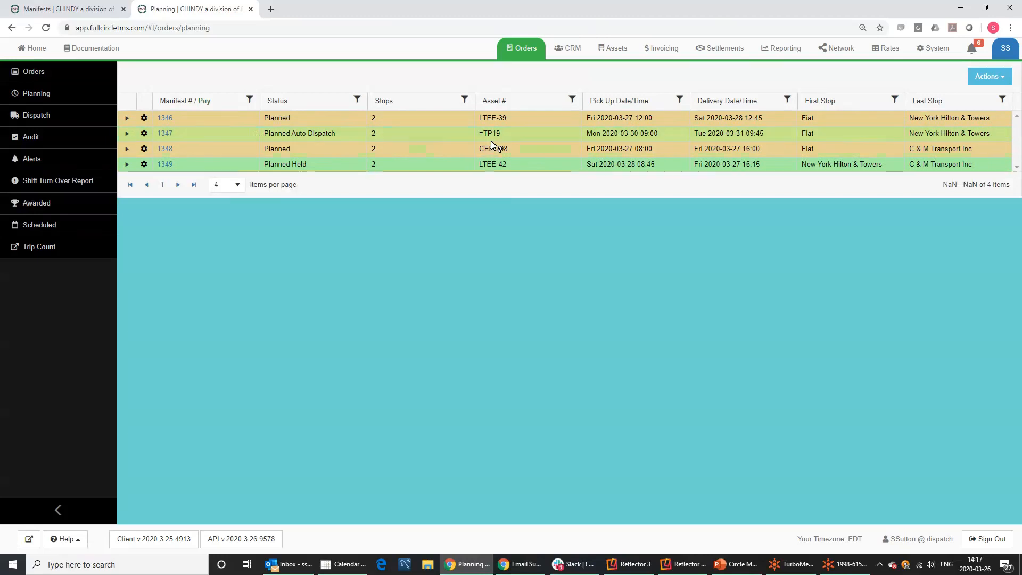
pyautogui.moveTo(493, 145)
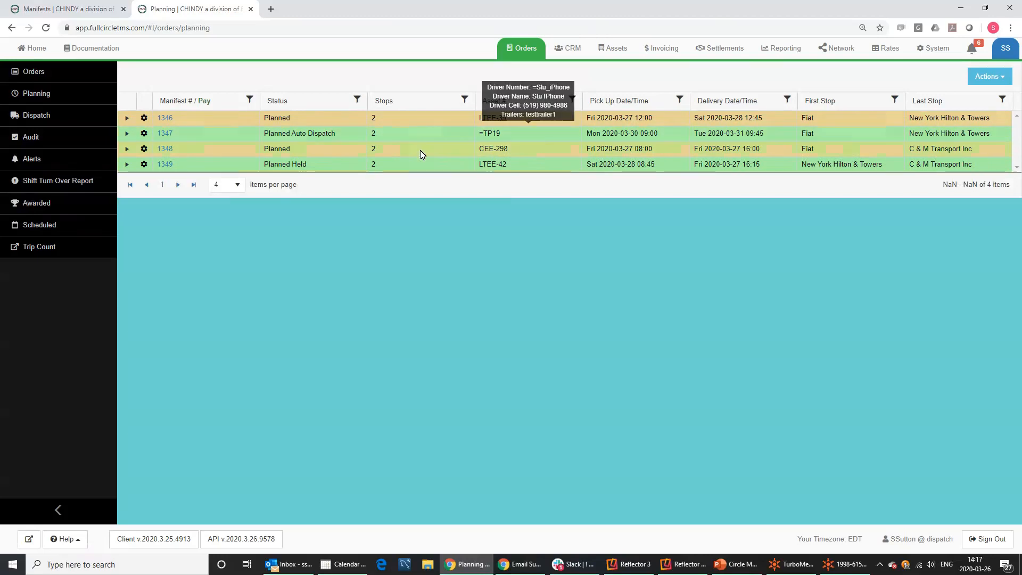
pyautogui.moveTo(237, 139)
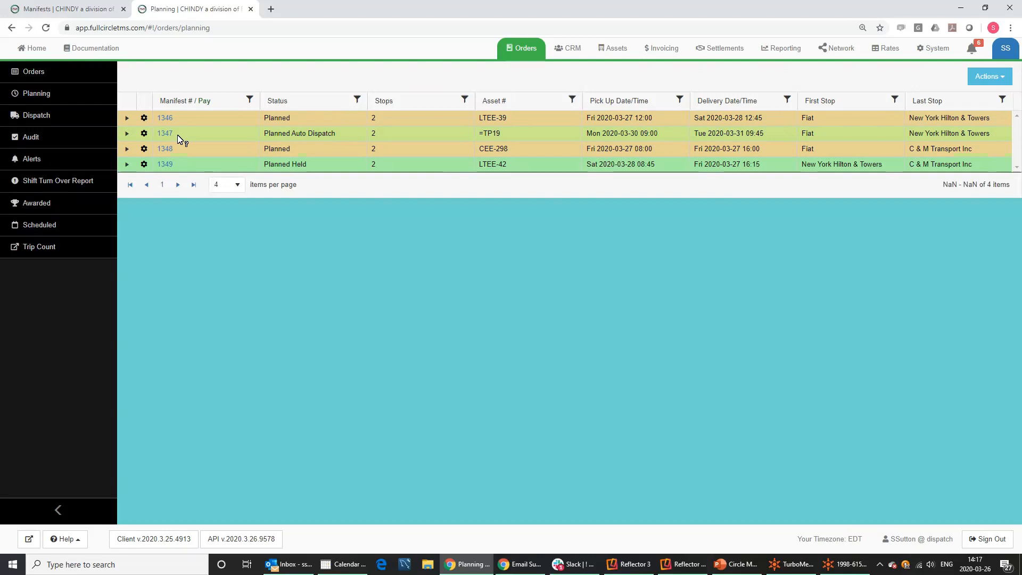
pyautogui.moveTo(175, 137)
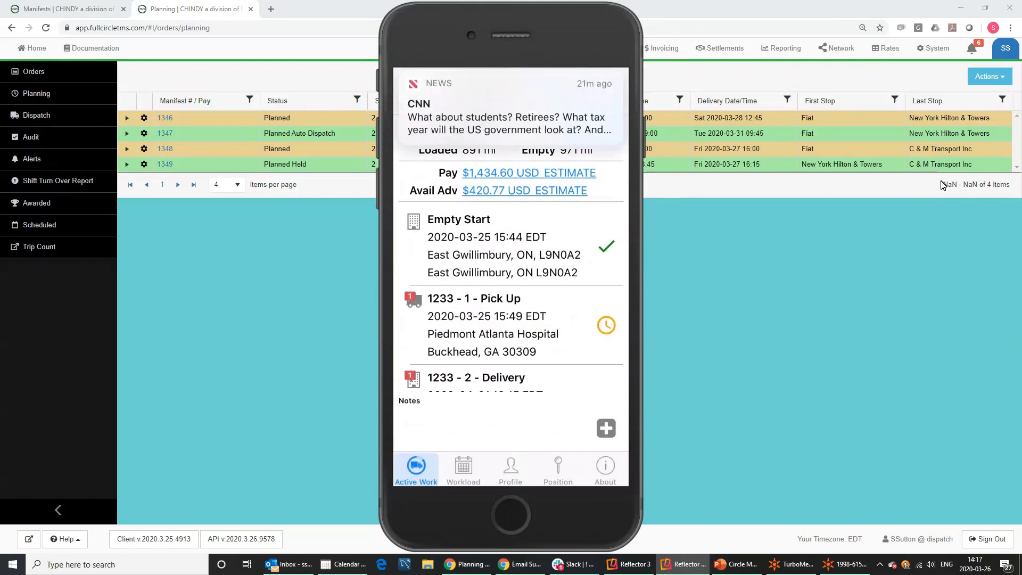
# View the driver app's Workload of manifests 1347, 1343 and 1339, then drag the mirror off-screen.
pyautogui.click(463, 471)
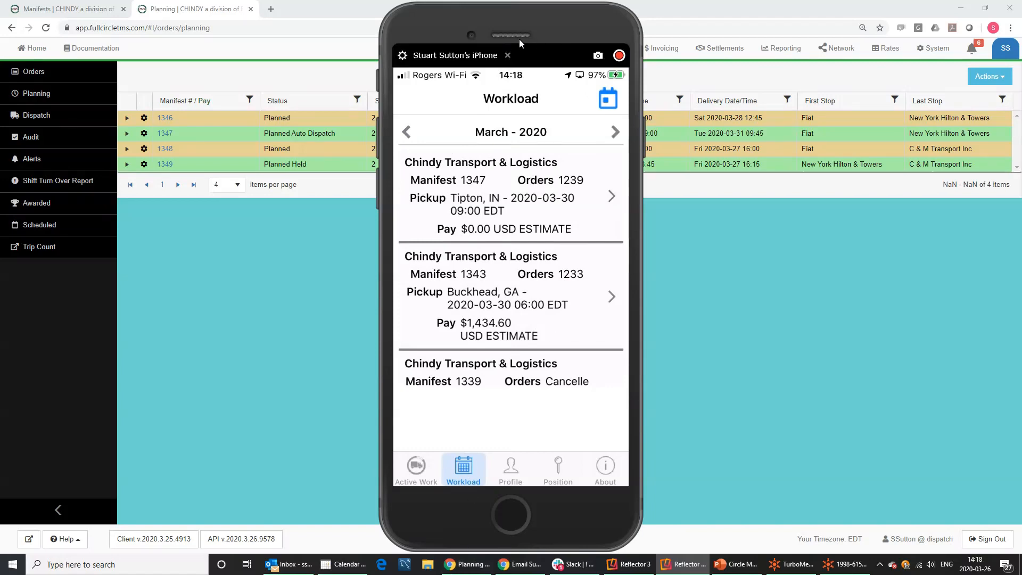
pyautogui.moveTo(531, 23); pyautogui.dragTo(1021, 133)
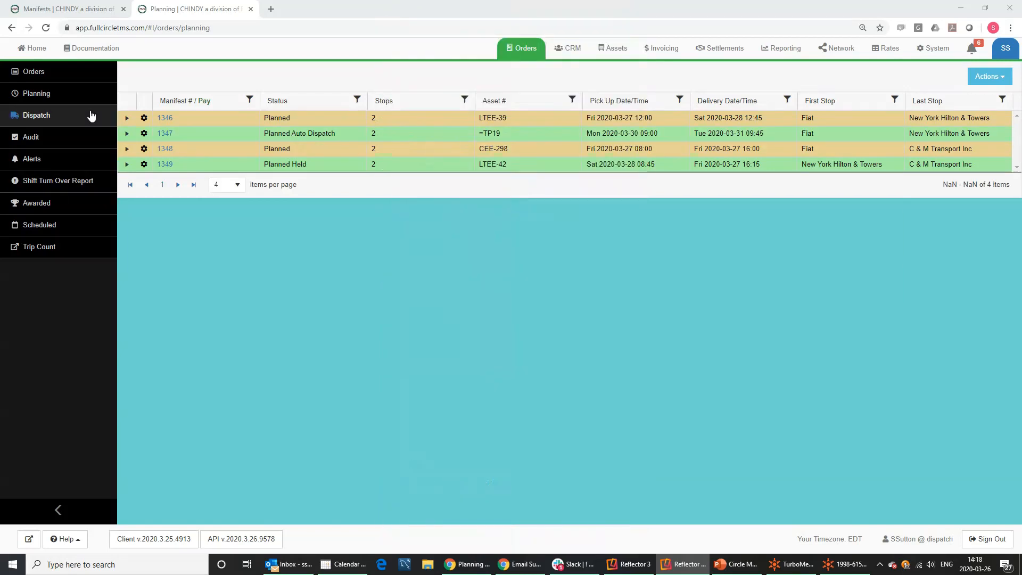
# Open the Dispatch board, collapse the sidebar, and bring up order 1241's actions.
pyautogui.click(37, 117)
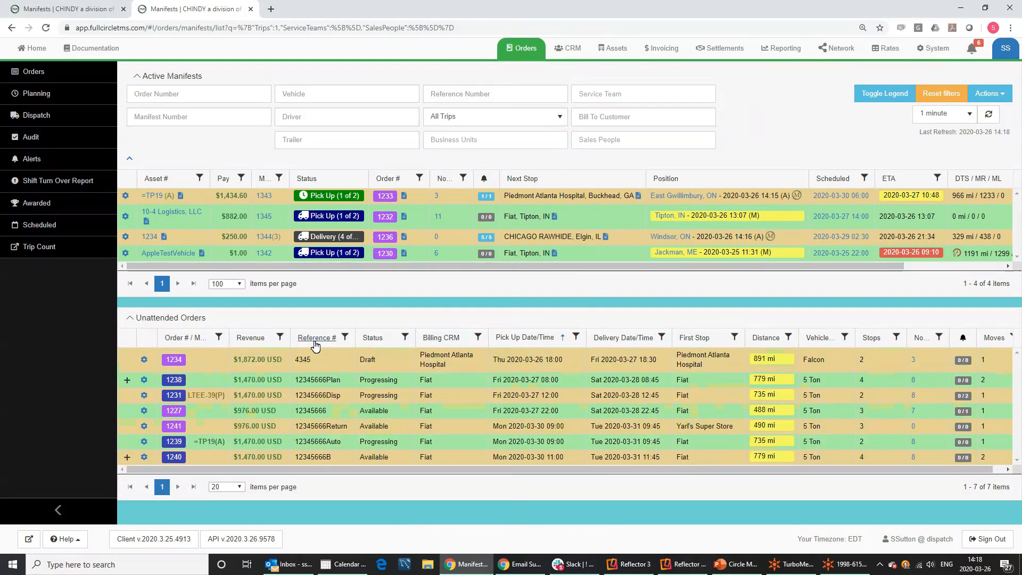
pyautogui.click(59, 510)
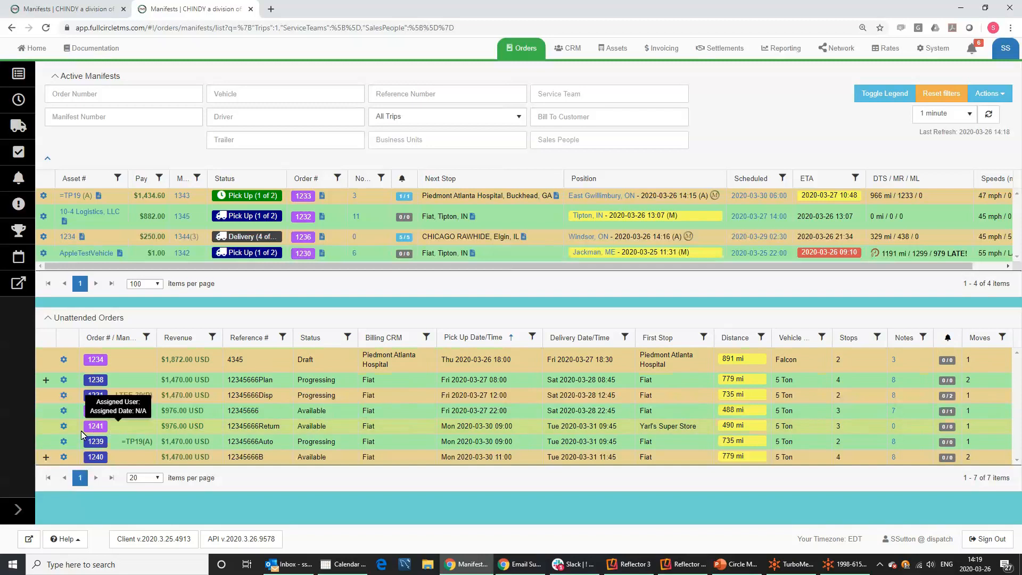
pyautogui.click(64, 426)
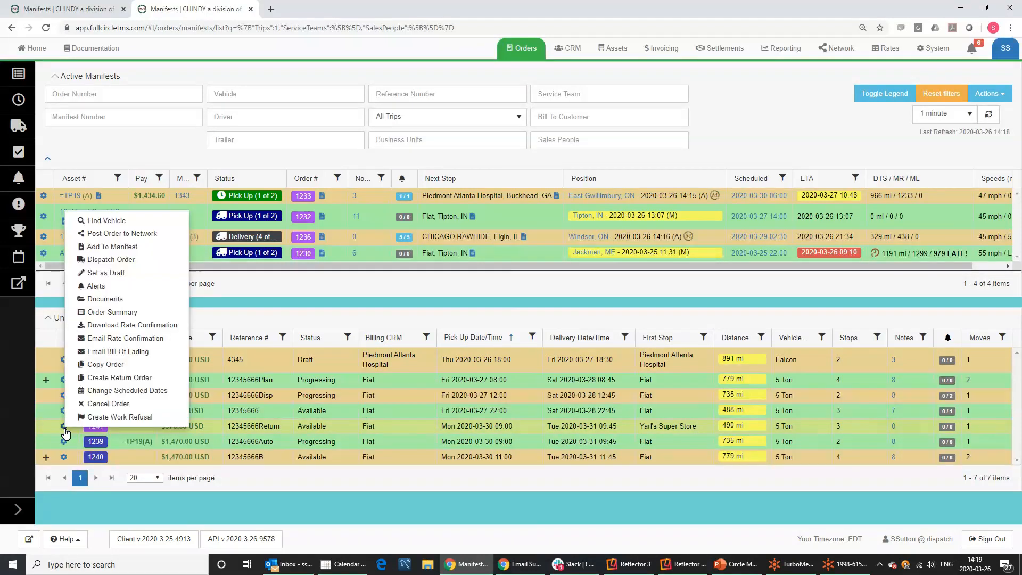
# Plan order 1241 onto vehicle AREX-88, return to Manifests, and bring up order 1227's actions.
pyautogui.click(107, 261)
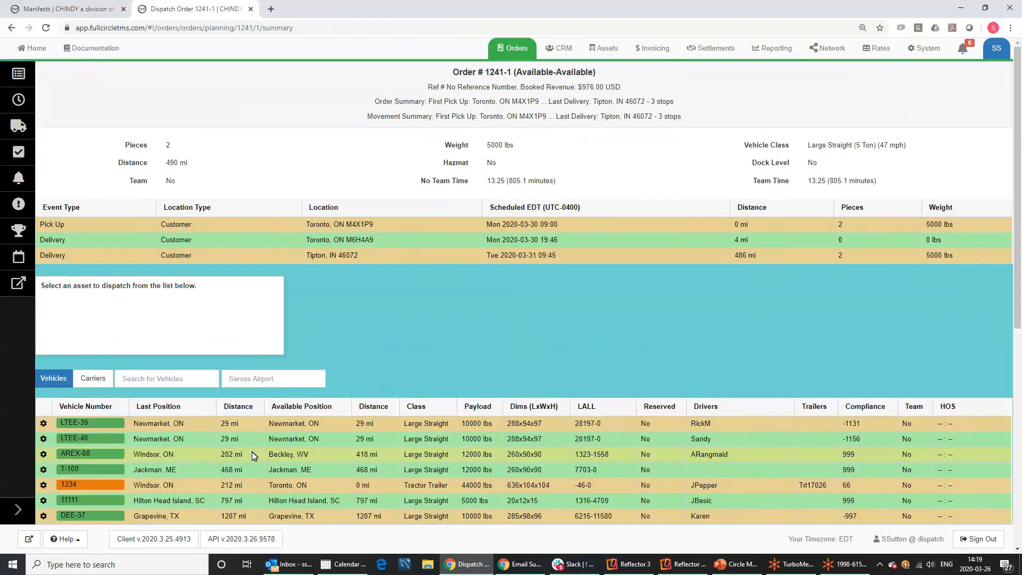
pyautogui.scroll(-3, 239, 431)
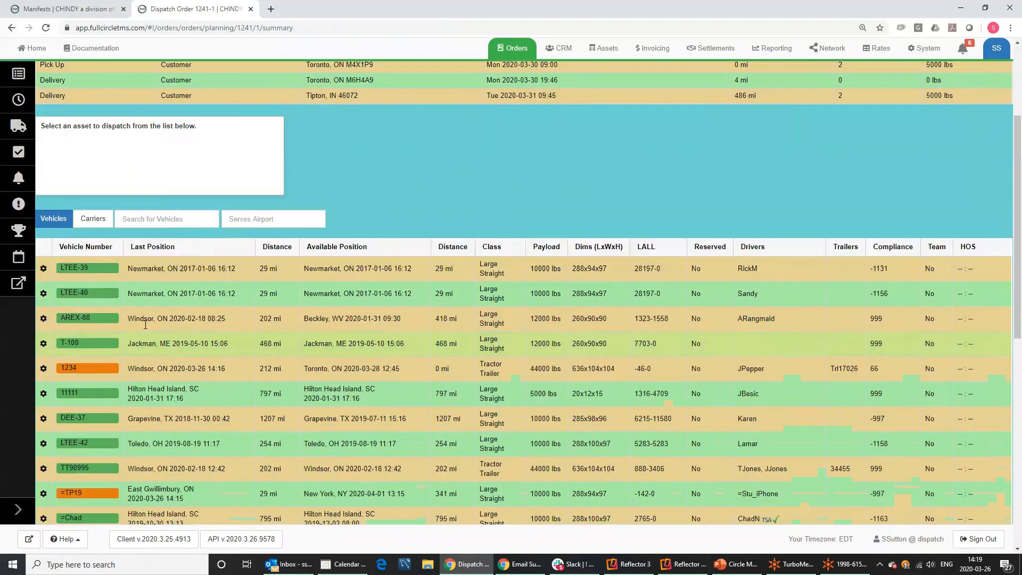
pyautogui.click(75, 319)
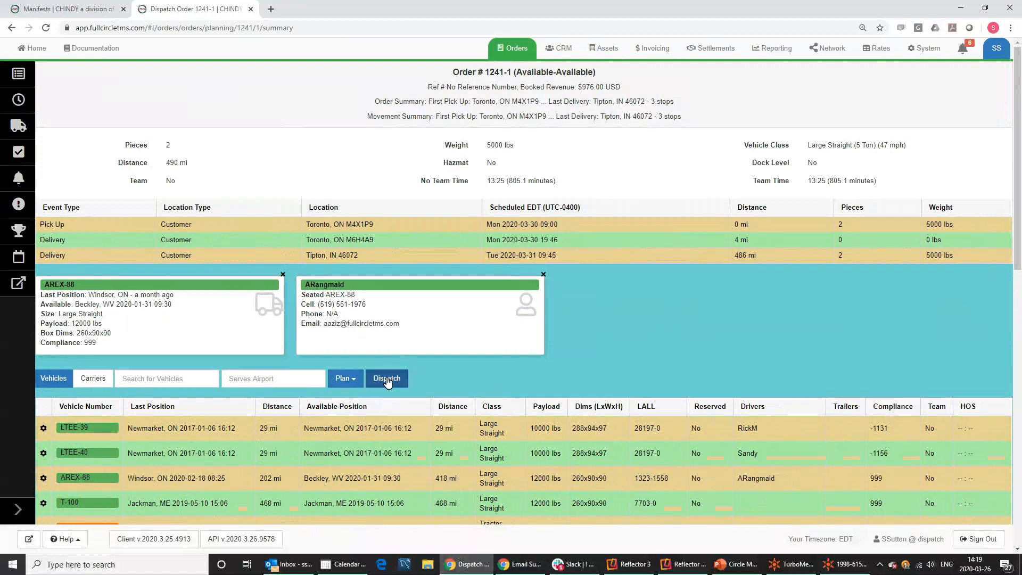
pyautogui.click(353, 382)
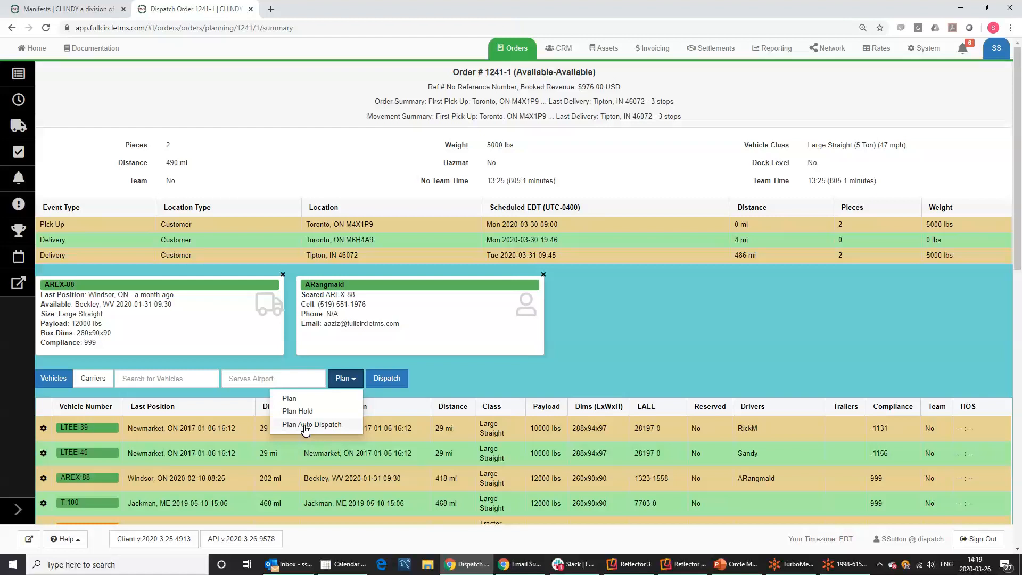
pyautogui.click(302, 400)
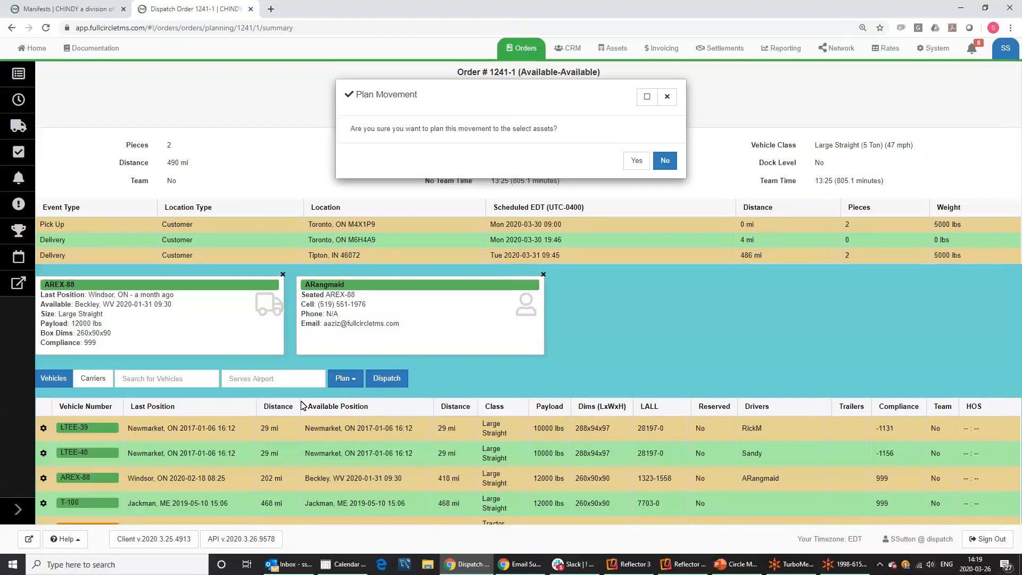
pyautogui.click(637, 163)
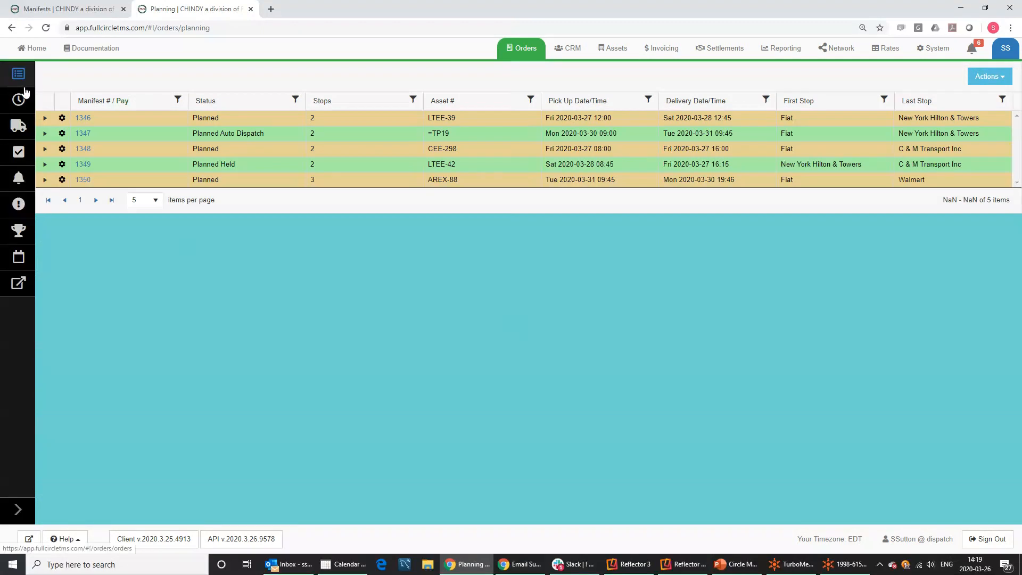
pyautogui.click(19, 127)
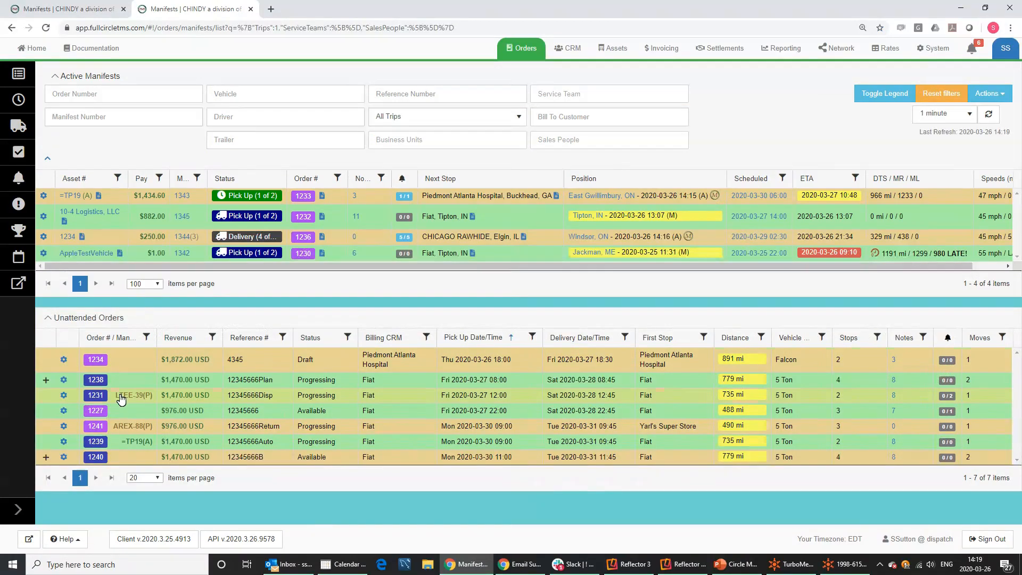
pyautogui.click(63, 411)
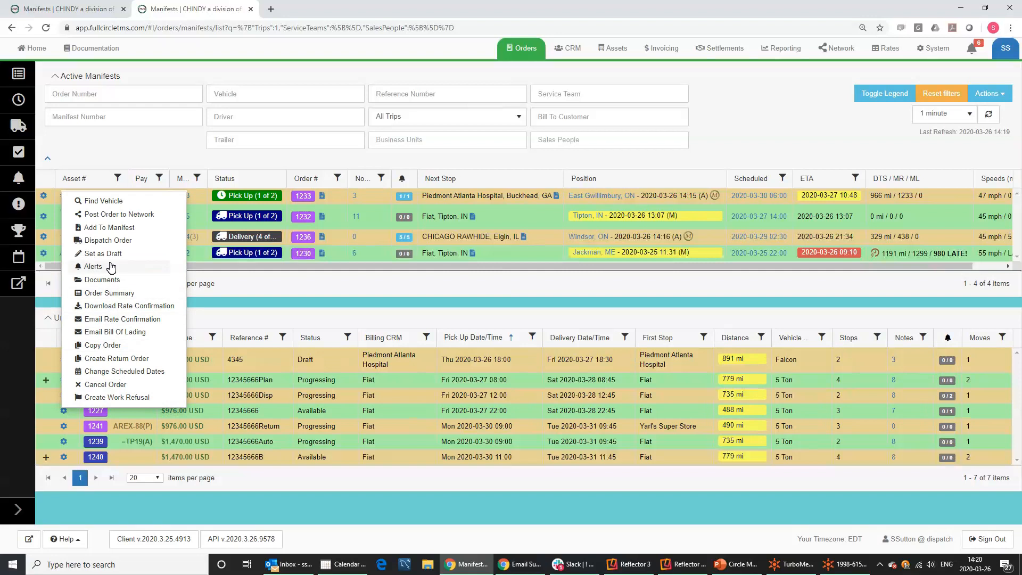
# Dispatch order 1227 onto LTEE-39 with a normal Plan, then go to the unattended orders list.
pyautogui.click(109, 241)
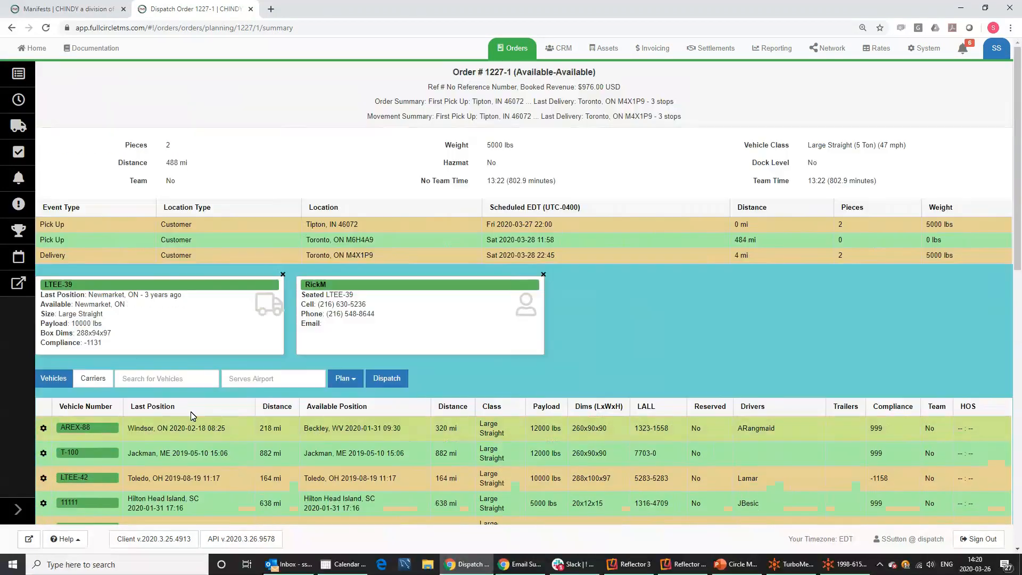
pyautogui.click(341, 378)
pyautogui.click(290, 398)
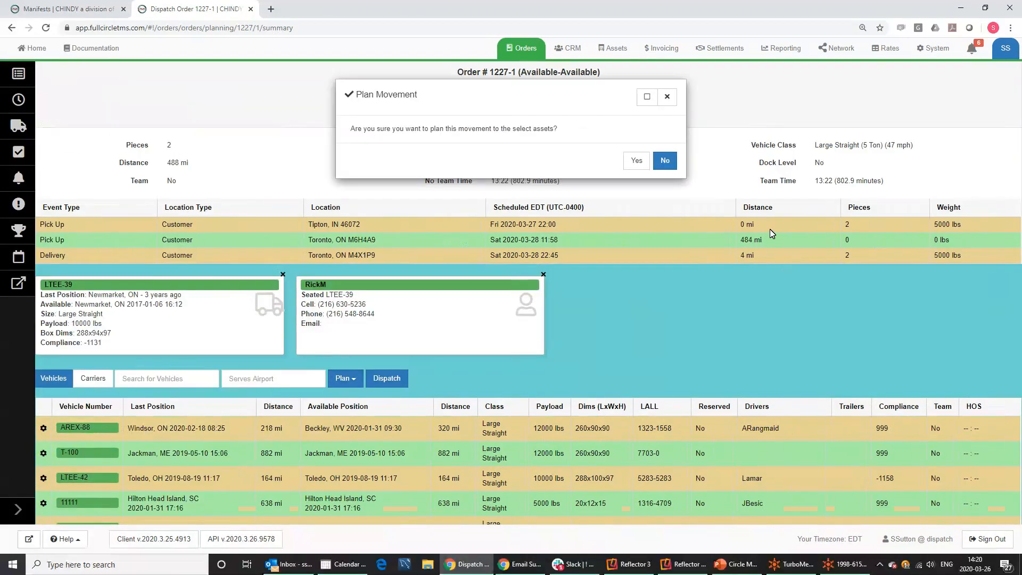
pyautogui.click(635, 160)
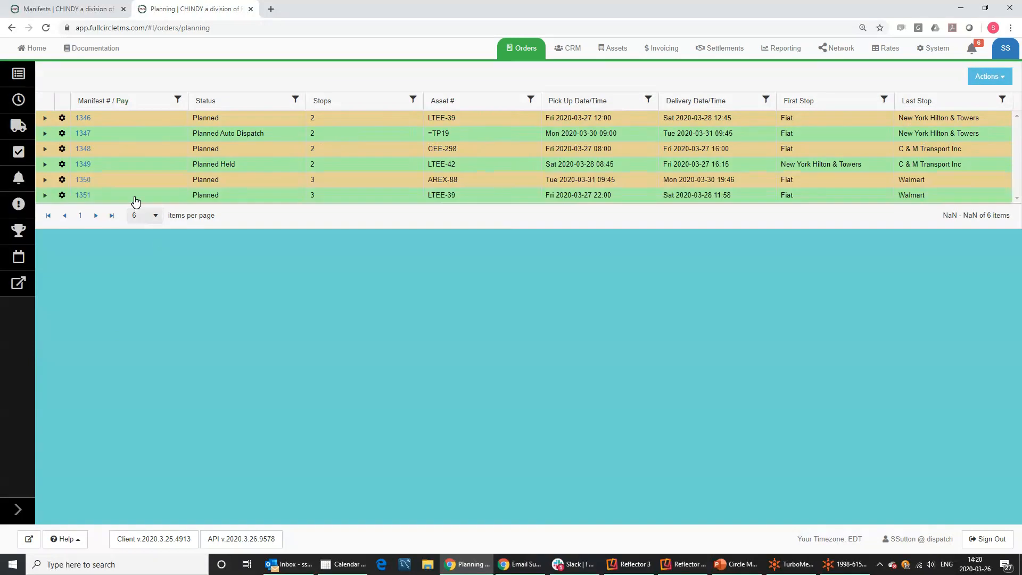
pyautogui.click(20, 79)
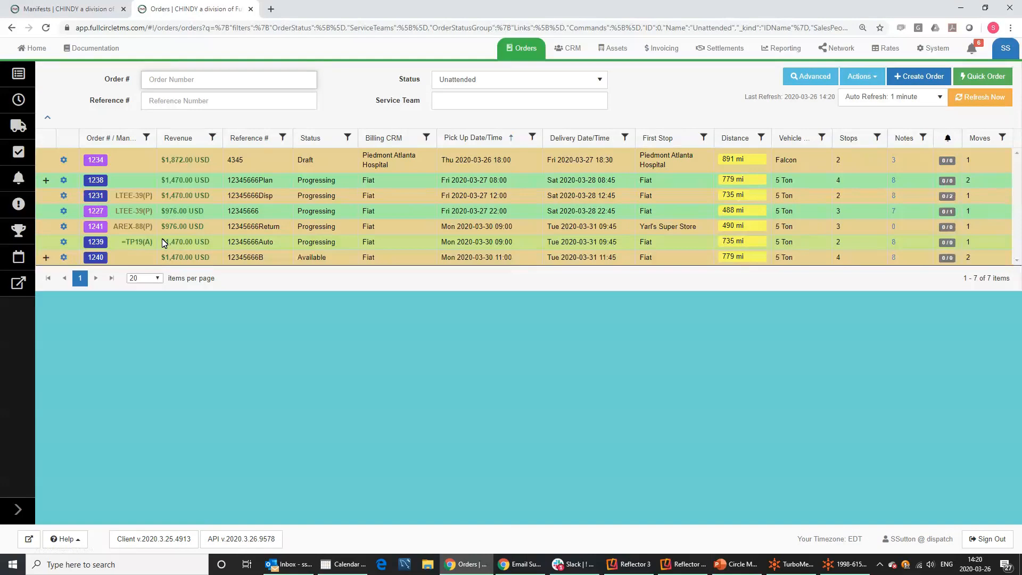
# Expand order 1238 to see its two planned moves, then return to the Active Manifests board.
pyautogui.moveTo(149, 214)
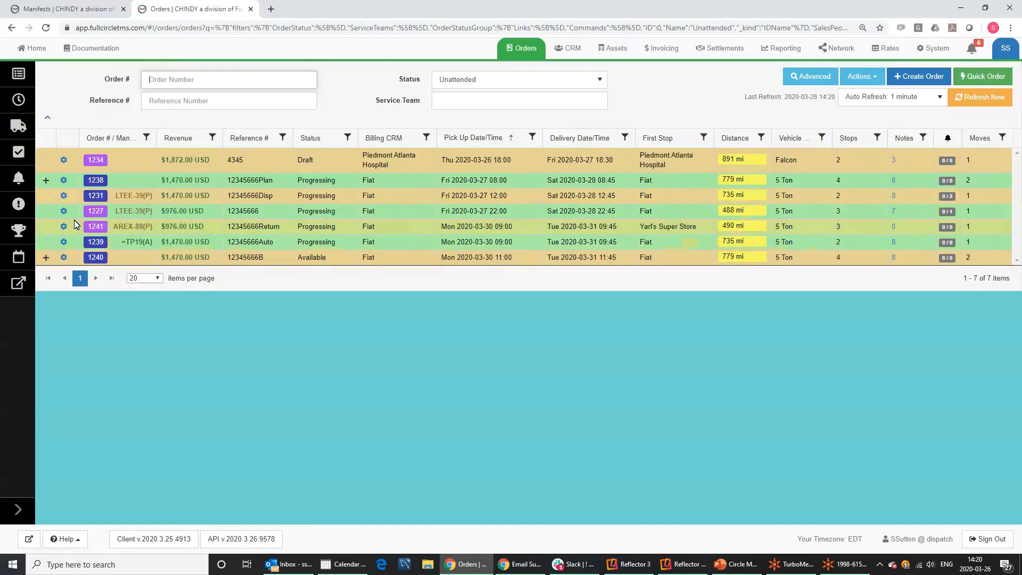
pyautogui.click(46, 181)
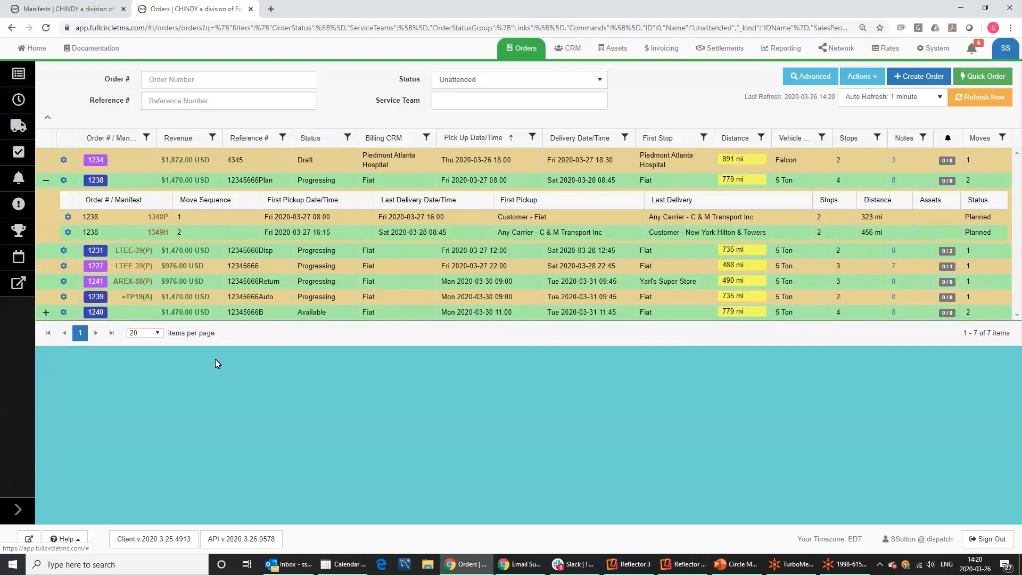
pyautogui.click(15, 128)
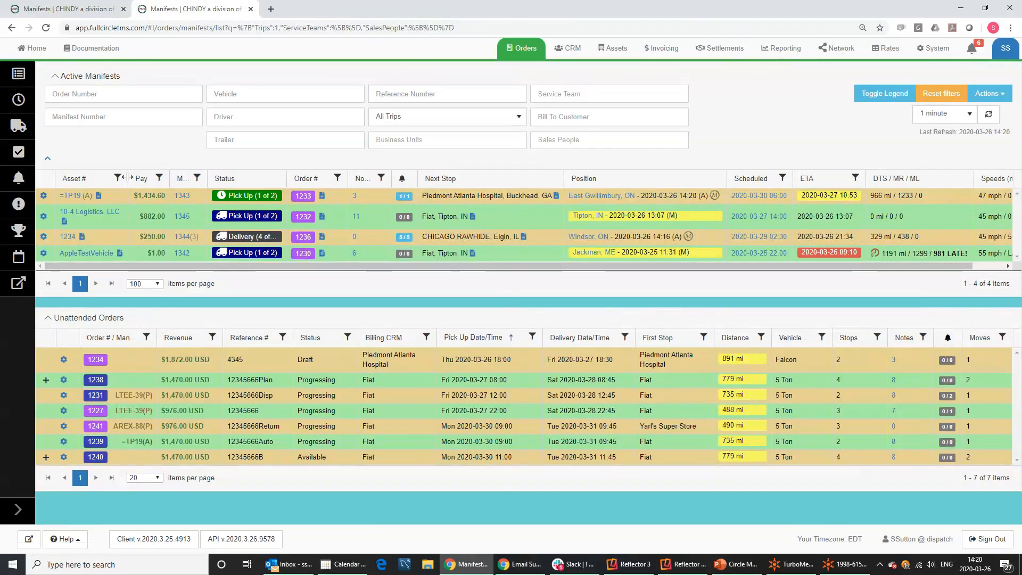
# Widen the Asset # column and open the vehicle profile of the 5 Ton truck =TP19.
pyautogui.moveTo(127, 177); pyautogui.dragTo(174, 178)
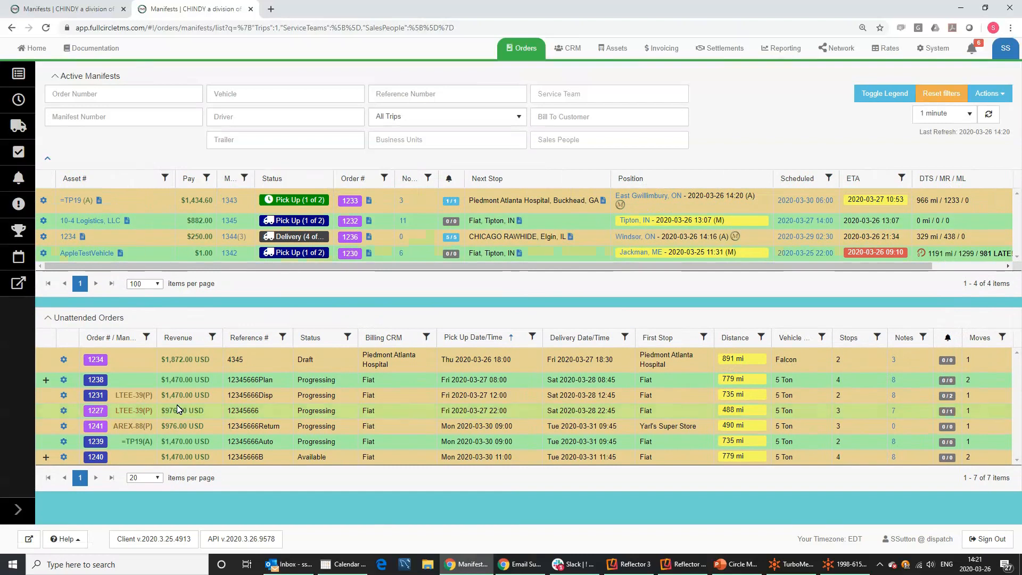
pyautogui.moveTo(157, 228)
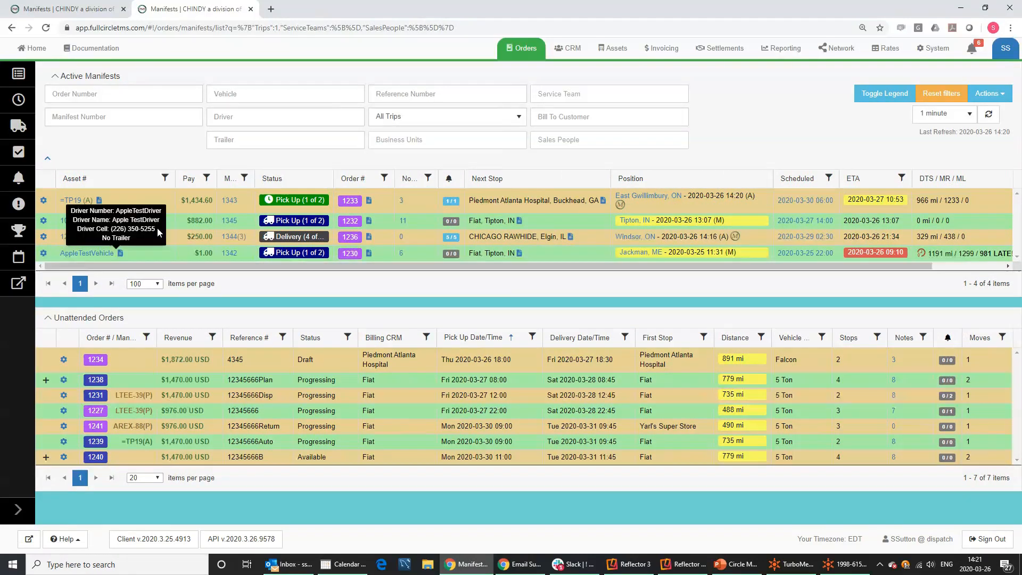
pyautogui.moveTo(71, 207)
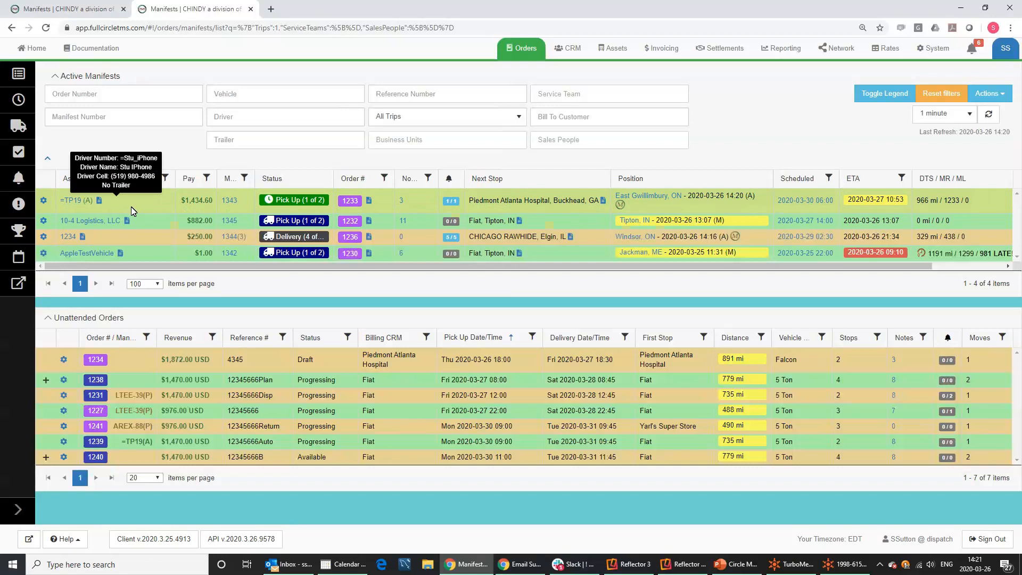
pyautogui.click(75, 205)
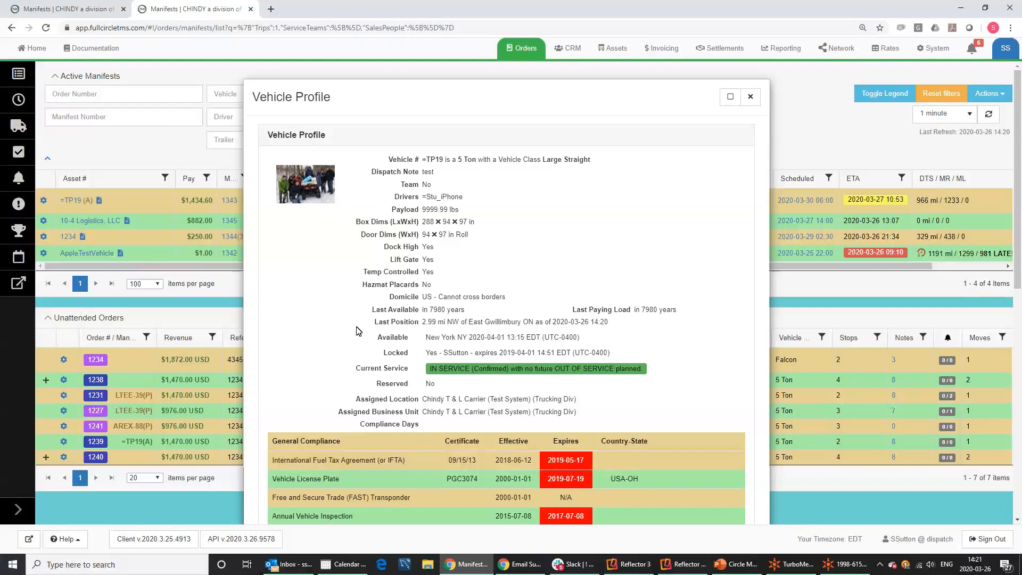
# Review =TP19's vehicle and driver profile details, then close the profile.
pyautogui.scroll(-6, 357, 330)
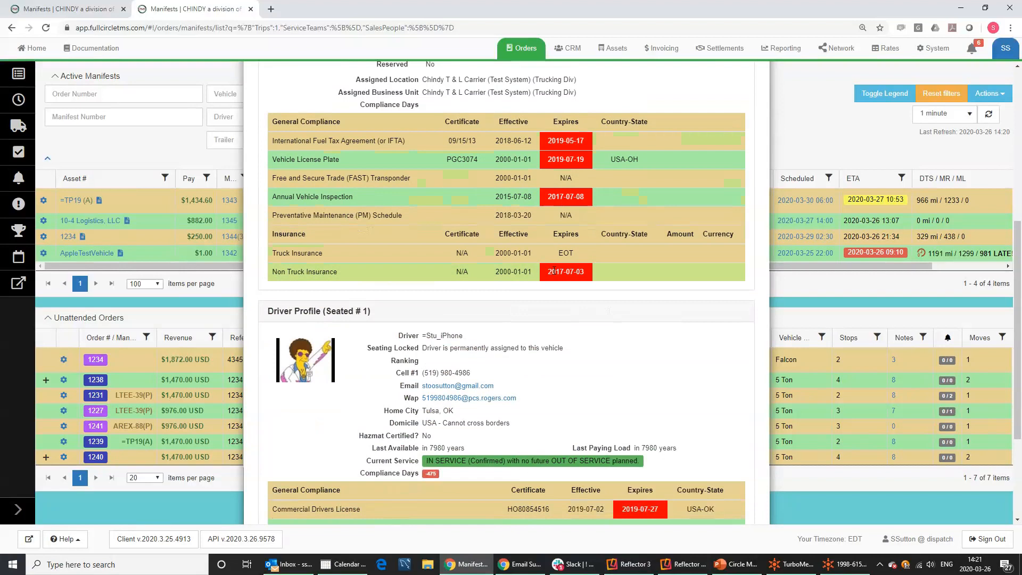
pyautogui.scroll(-3, 553, 271)
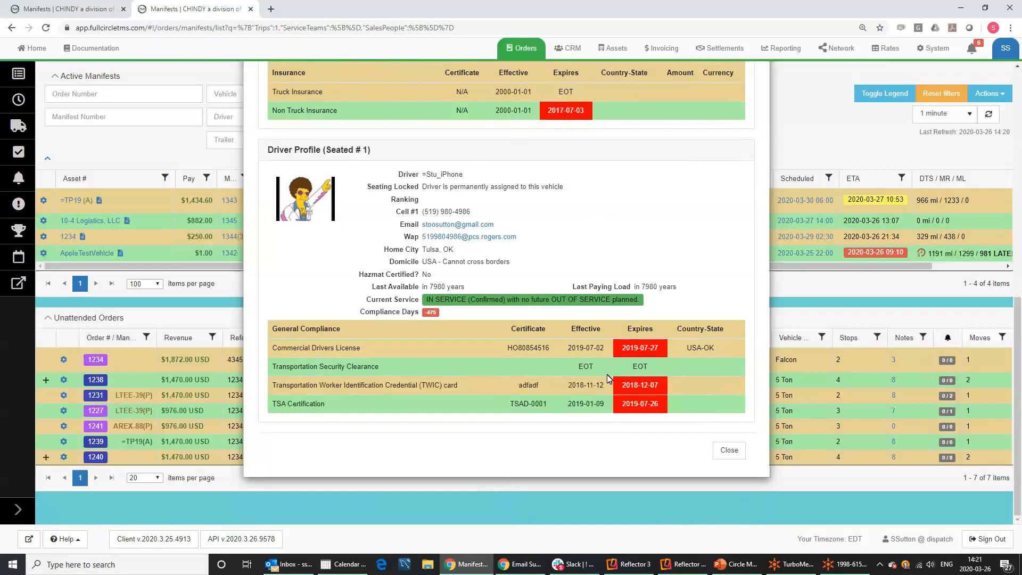
pyautogui.scroll(10, 677, 245)
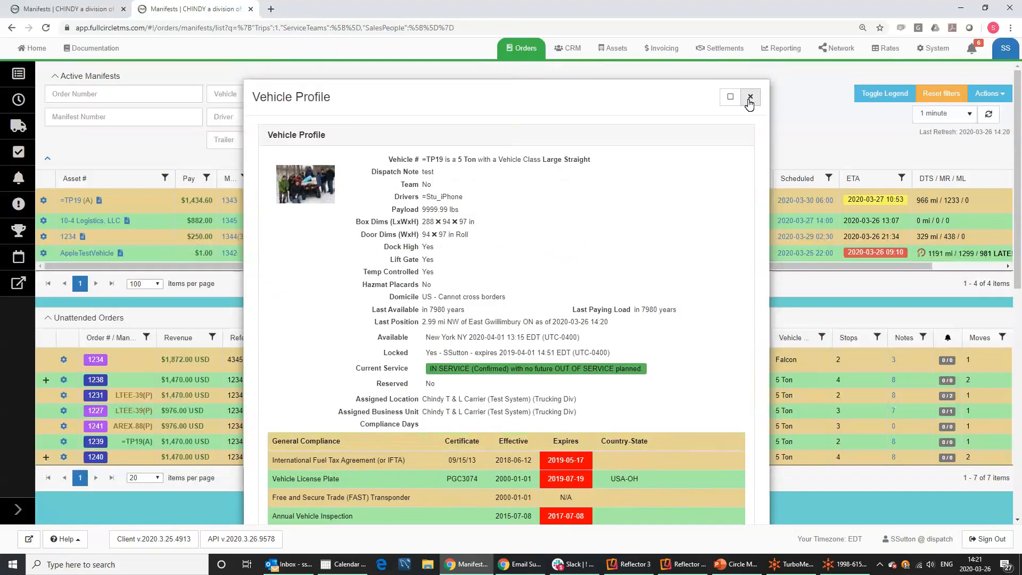
pyautogui.scroll(-10, 658, 276)
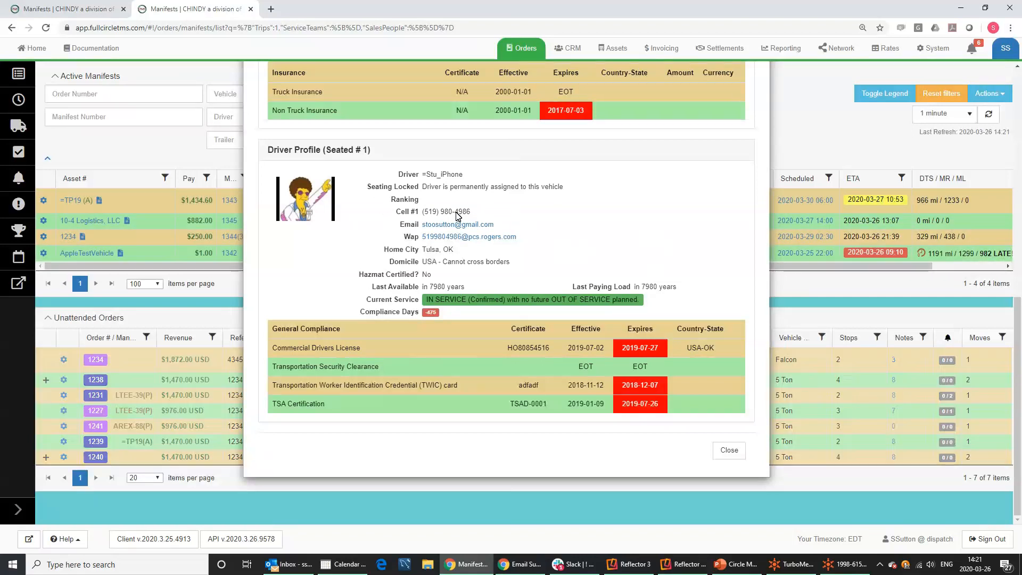
pyautogui.scroll(10, 630, 243)
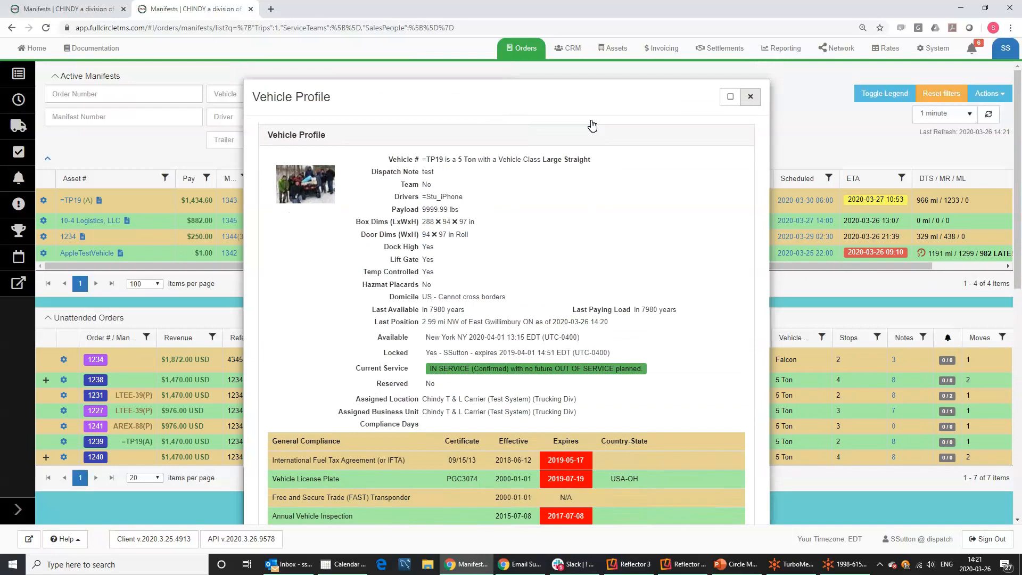
pyautogui.click(751, 97)
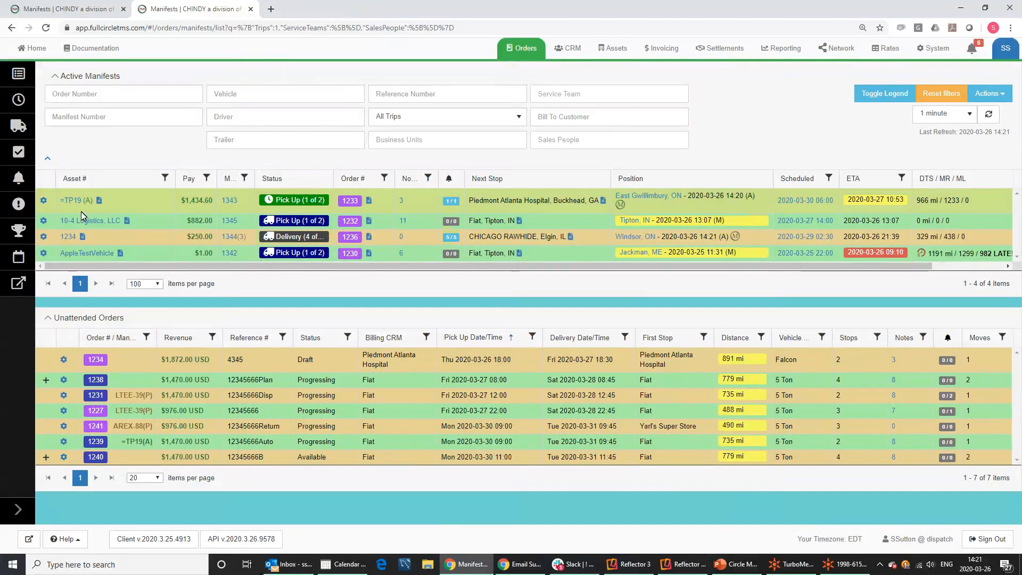
pyautogui.moveTo(87, 204)
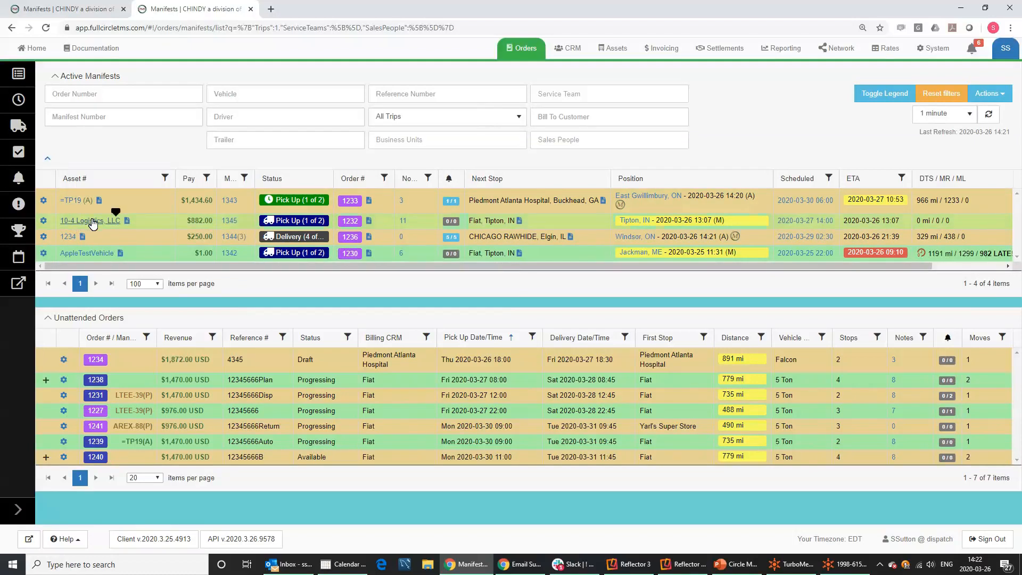
pyautogui.moveTo(86, 253)
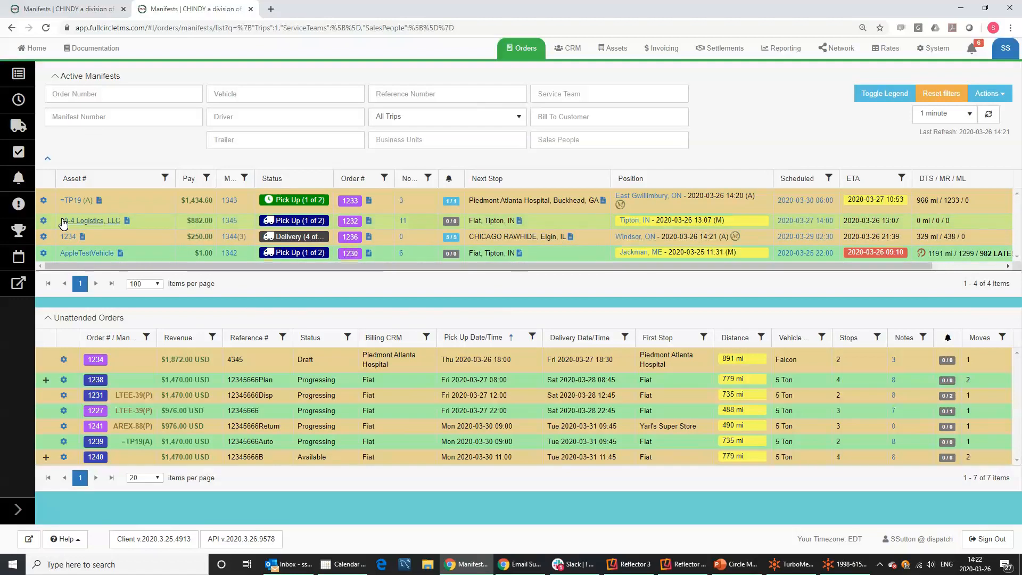
pyautogui.click(85, 255)
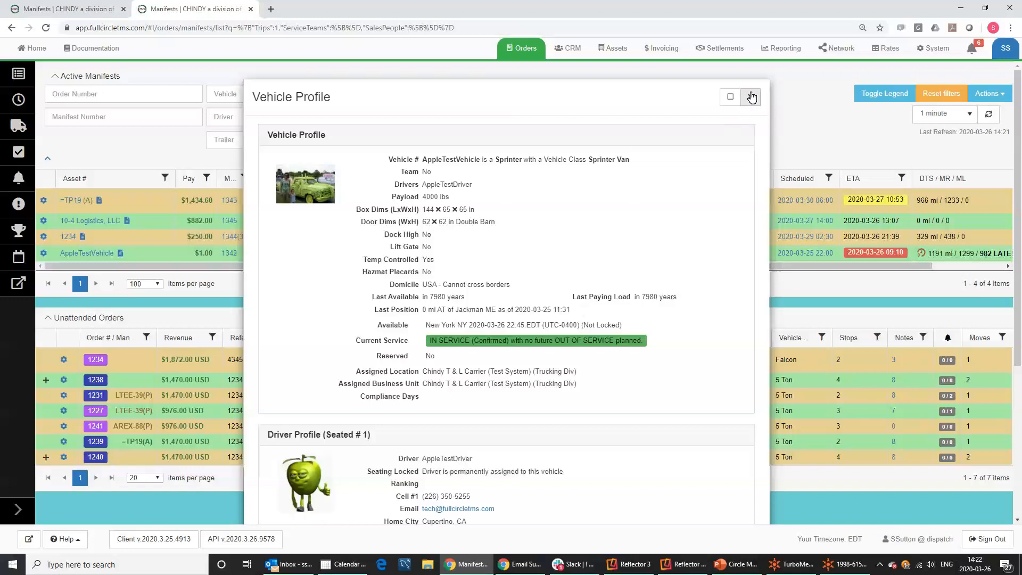
pyautogui.press('Escape')
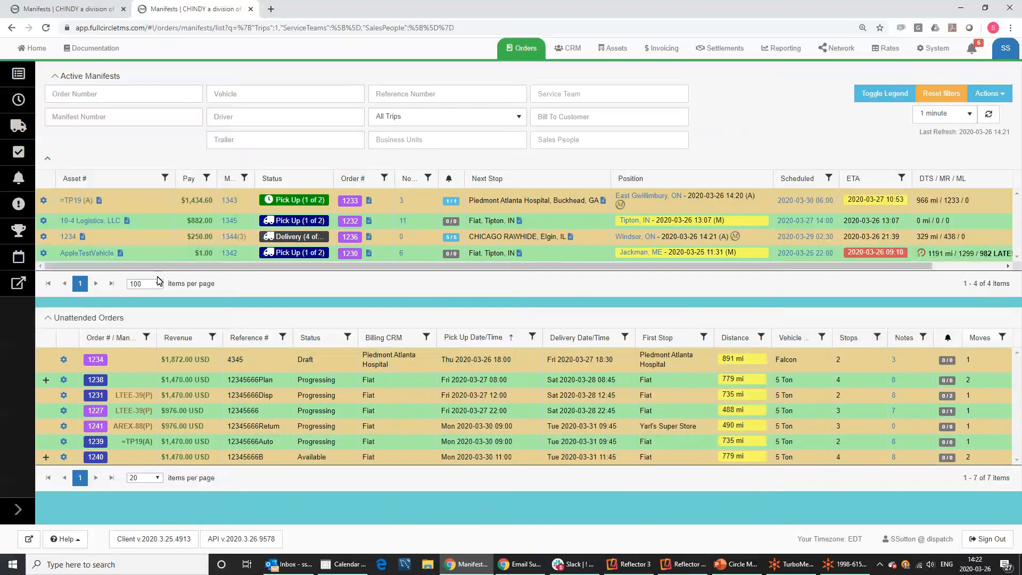
pyautogui.click(76, 223)
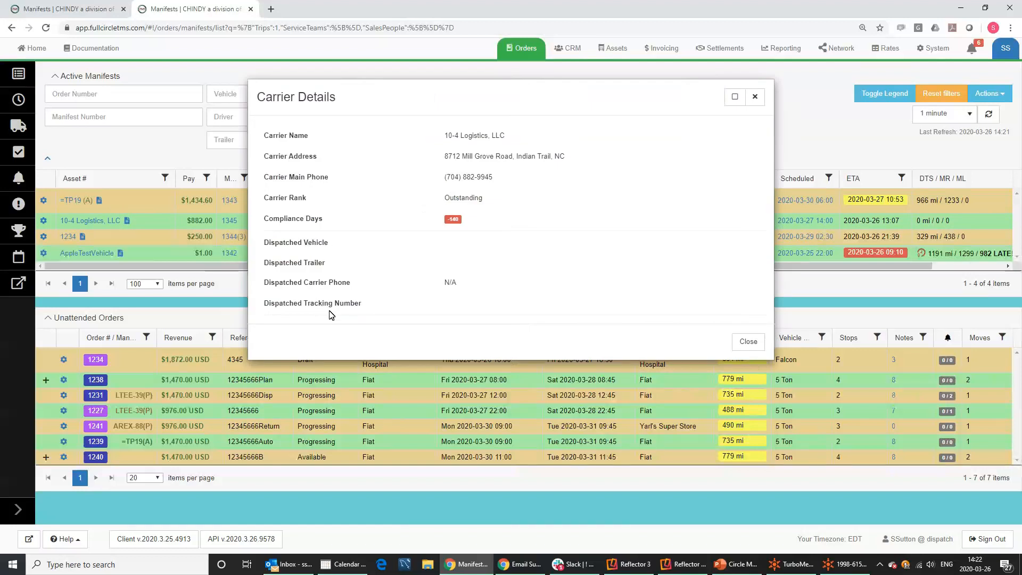
pyautogui.click(755, 98)
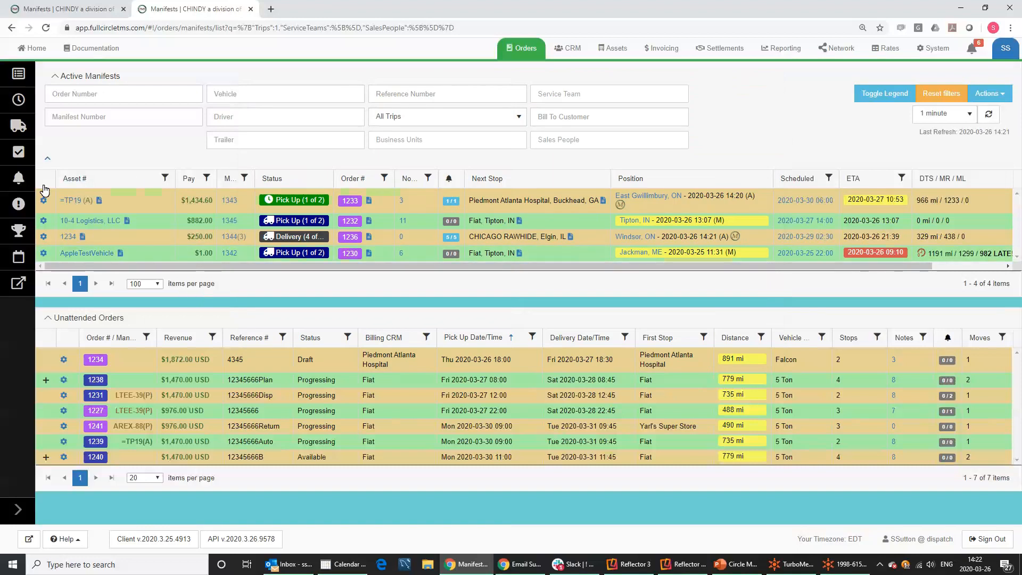
pyautogui.moveTo(120, 258)
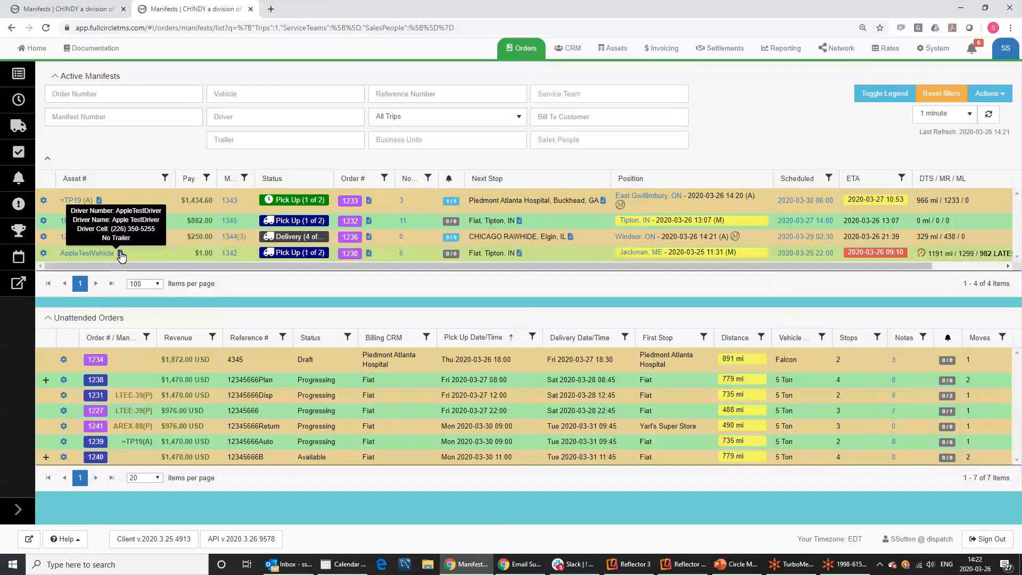
# Read manifest 1343's dispatch instructions PDF (odi (3).pdf), then close it and exit Acrobat Reader.
pyautogui.click(100, 202)
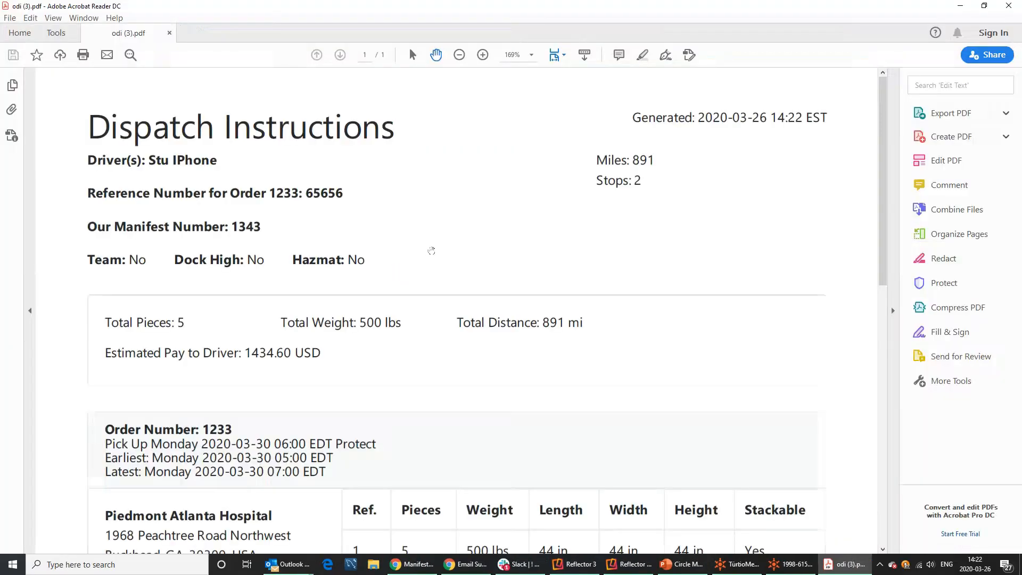
pyautogui.scroll(-2, 432, 250)
pyautogui.scroll(-8, 431, 250)
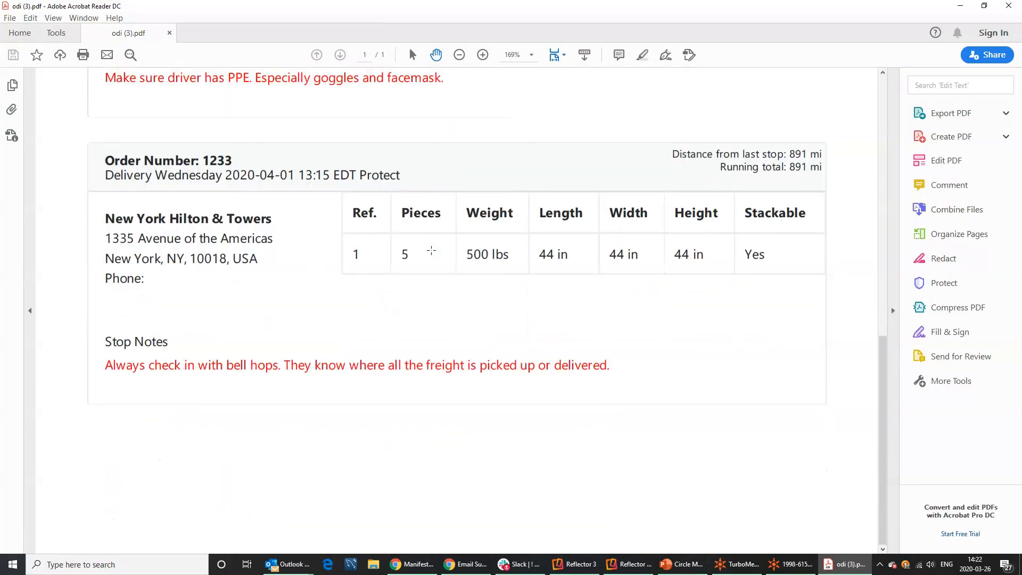
pyautogui.scroll(9, 431, 251)
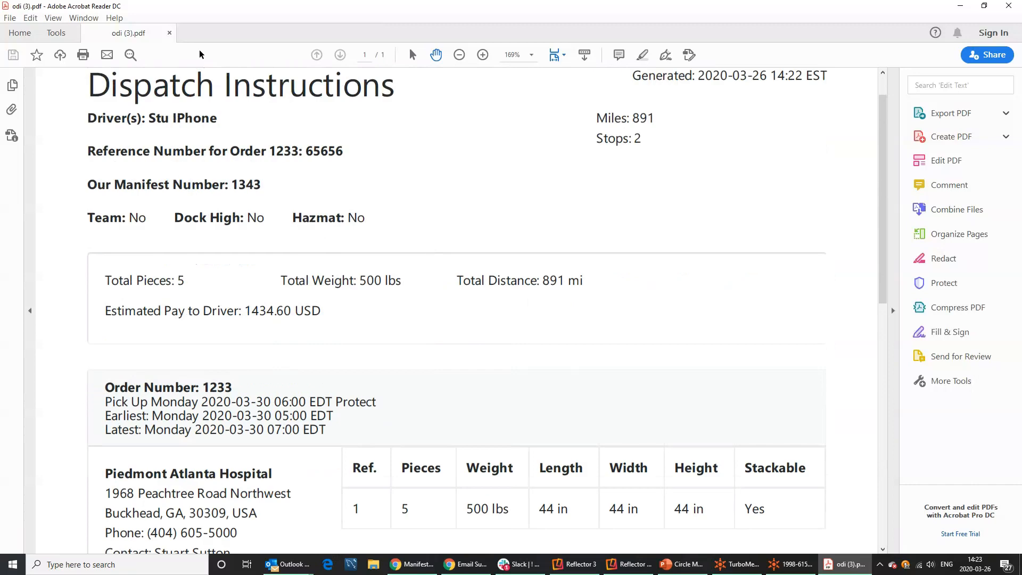
pyautogui.click(170, 33)
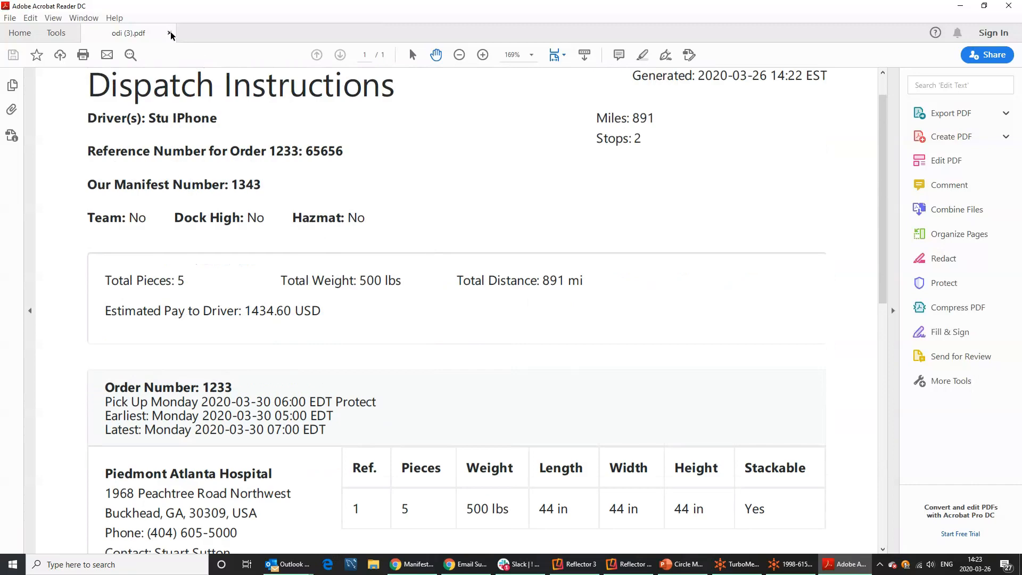
pyautogui.click(1009, 6)
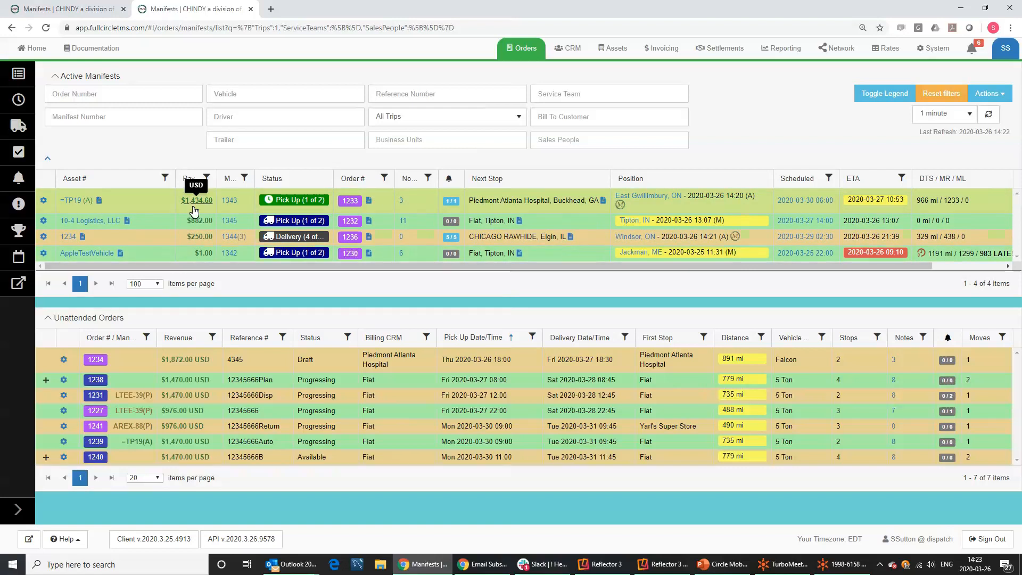
# Widen the truncated M... column until its header reads 'Manifest #'.
pyautogui.moveTo(254, 178)
pyautogui.mouseDown()
pyautogui.moveTo(292, 177)
pyautogui.moveTo(275, 177)
pyautogui.mouseUp()
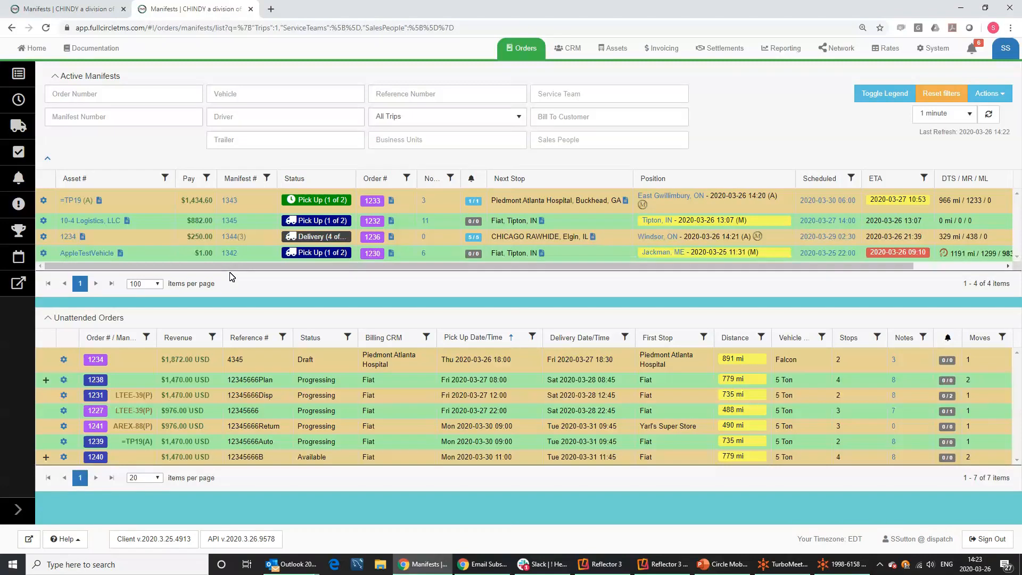
pyautogui.moveTo(242, 236)
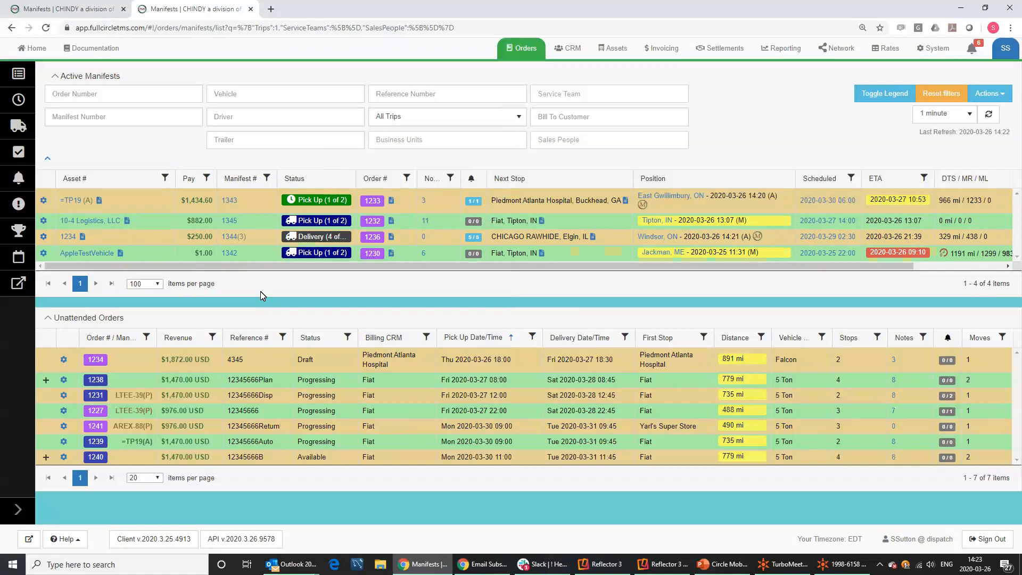
pyautogui.moveTo(241, 257)
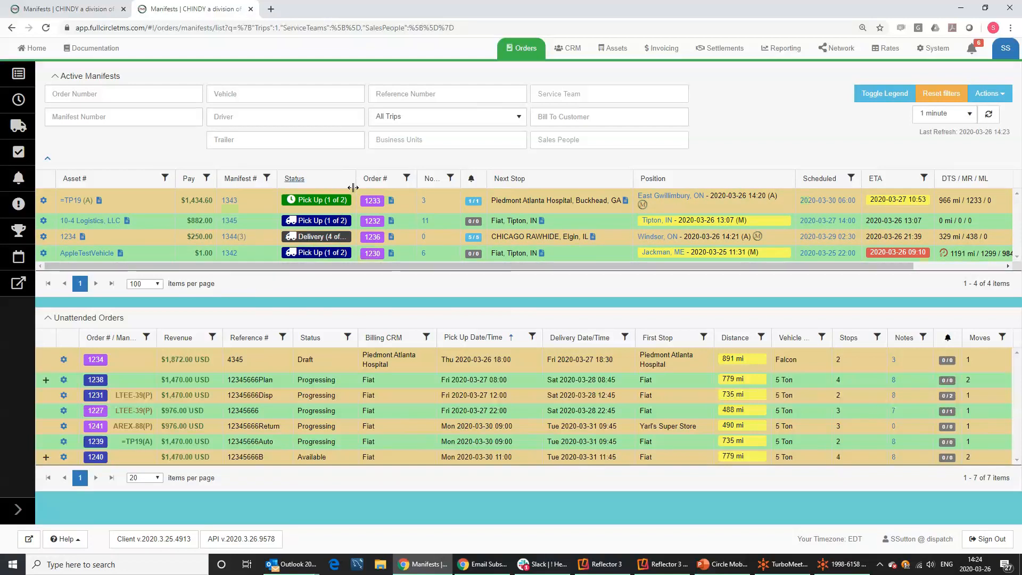
# Widen the Status column to show 'Delivery (4 of 7)' in full and display the status legend.
pyautogui.moveTo(357, 180); pyautogui.dragTo(374, 182)
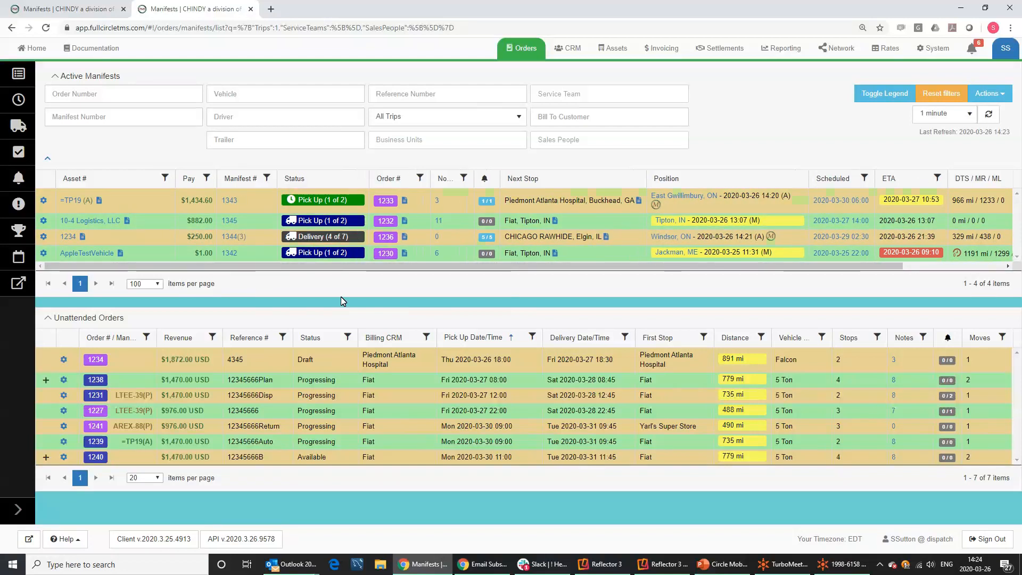
pyautogui.moveTo(298, 205)
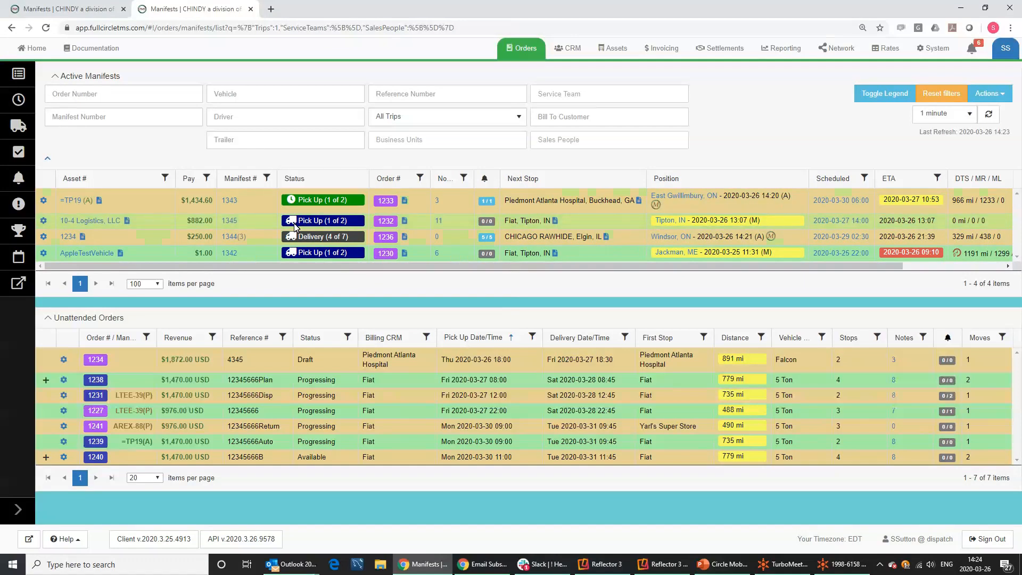
pyautogui.moveTo(294, 226)
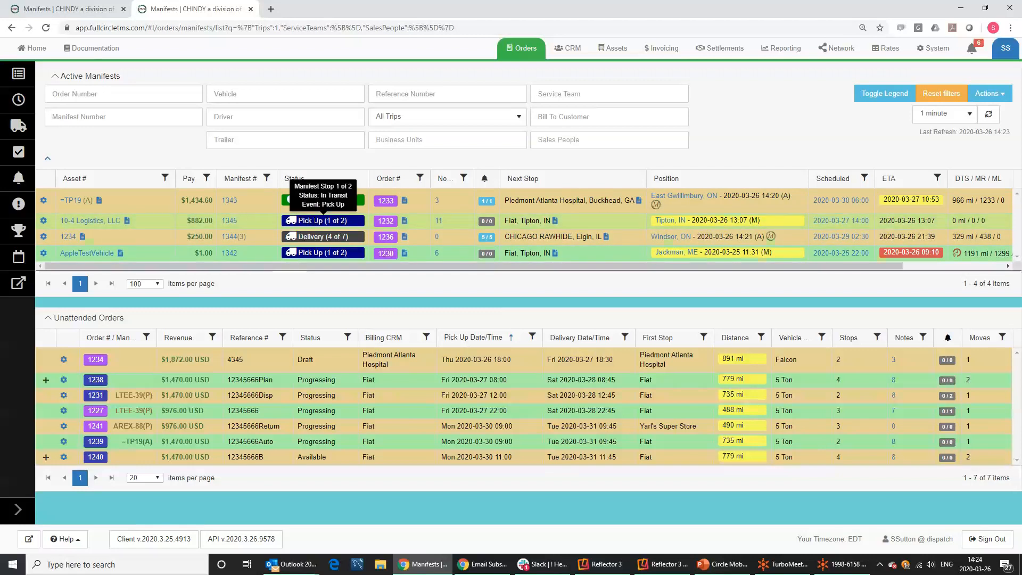
pyautogui.moveTo(316, 240)
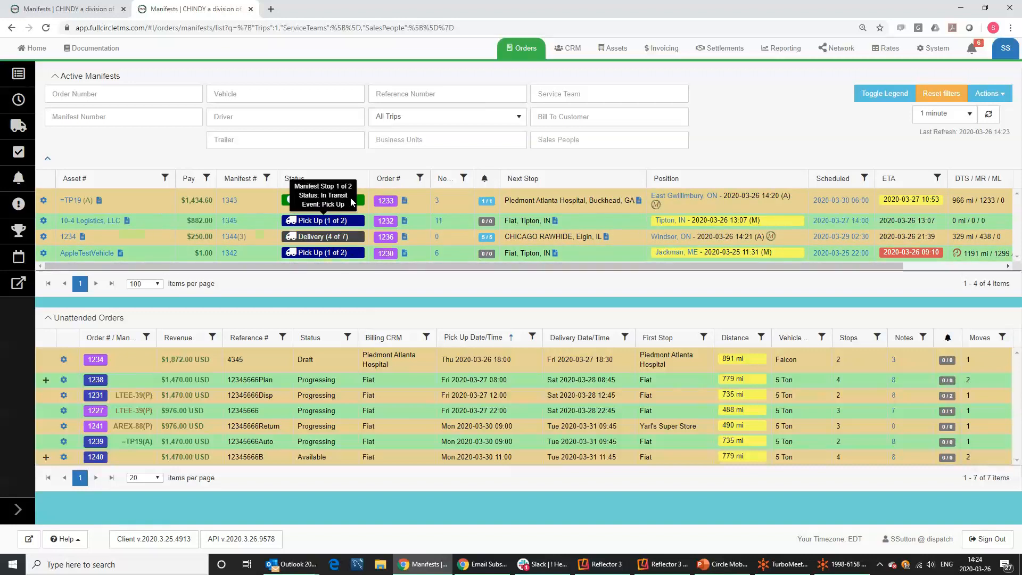
pyautogui.moveTo(344, 200)
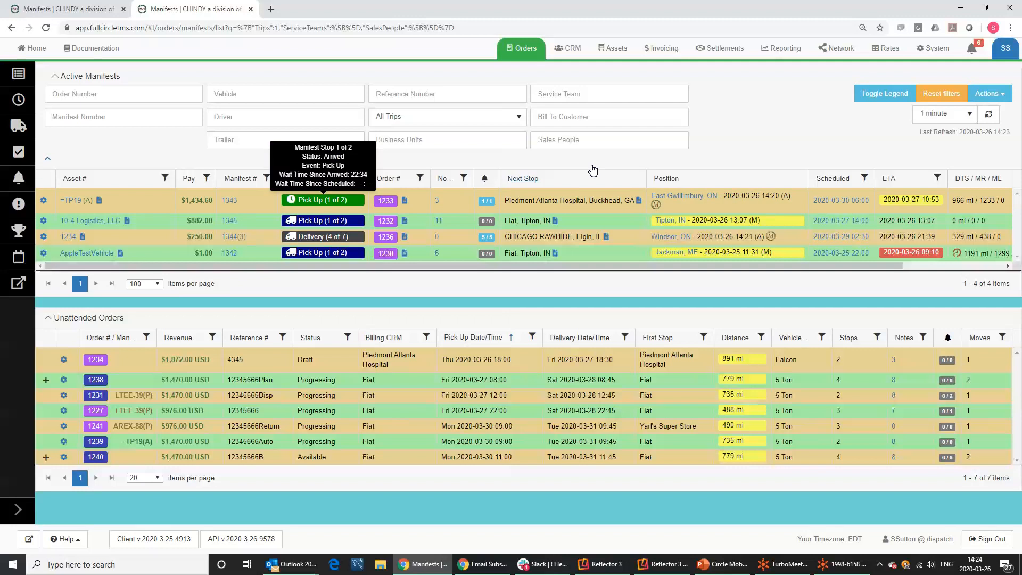
pyautogui.click(878, 96)
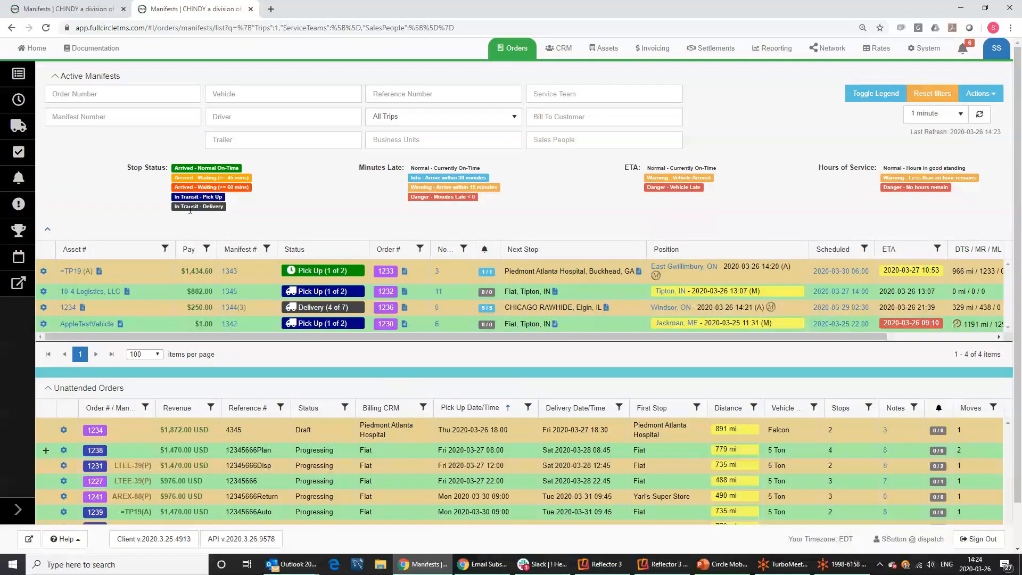
# Hide the status legend again and make the Order # column wider.
pyautogui.moveTo(295, 273)
pyautogui.click(873, 92)
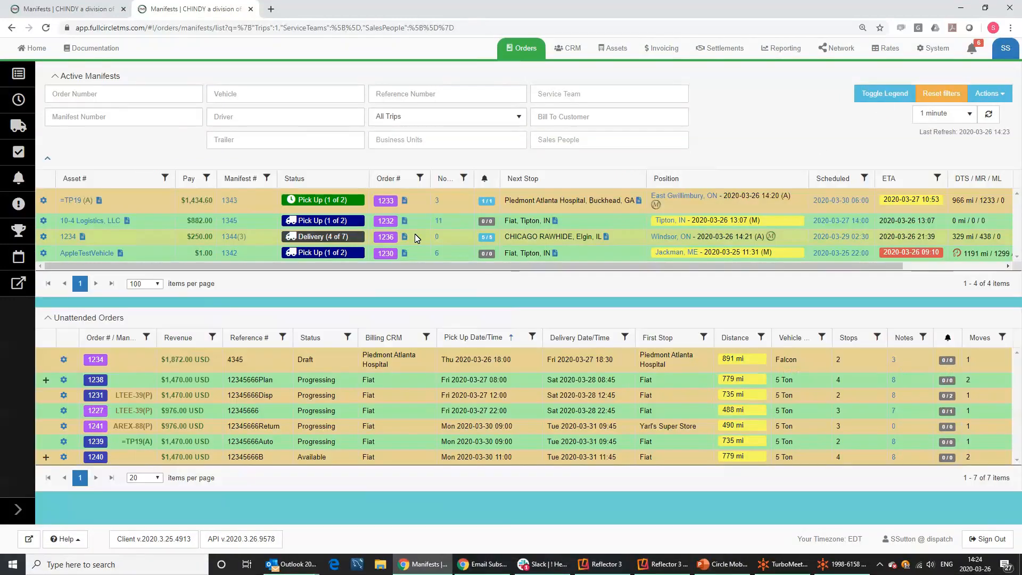
pyautogui.moveTo(429, 178)
pyautogui.mouseDown()
pyautogui.moveTo(445, 177)
pyautogui.moveTo(435, 177)
pyautogui.mouseUp()
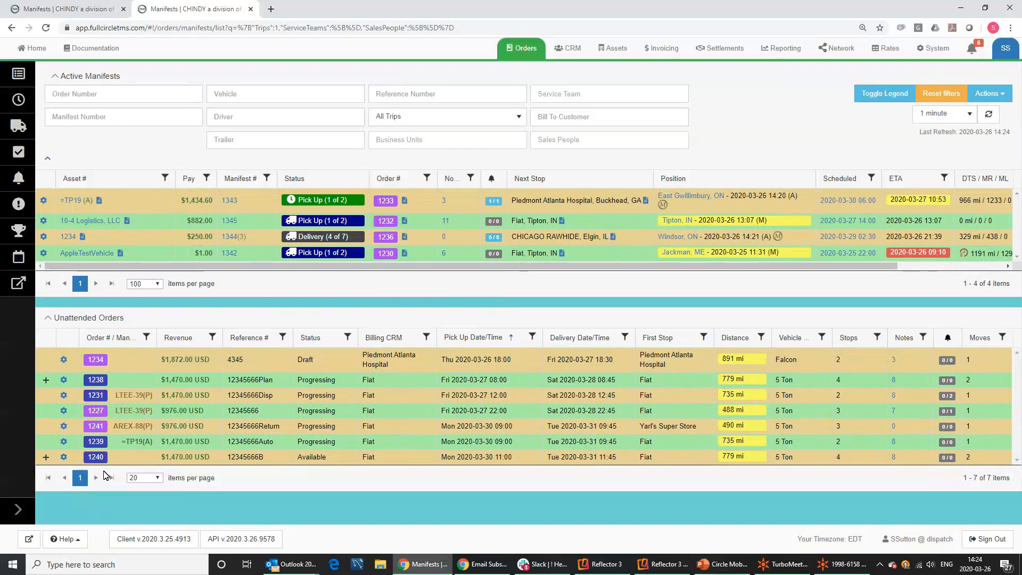
pyautogui.moveTo(114, 427)
pyautogui.click(406, 237)
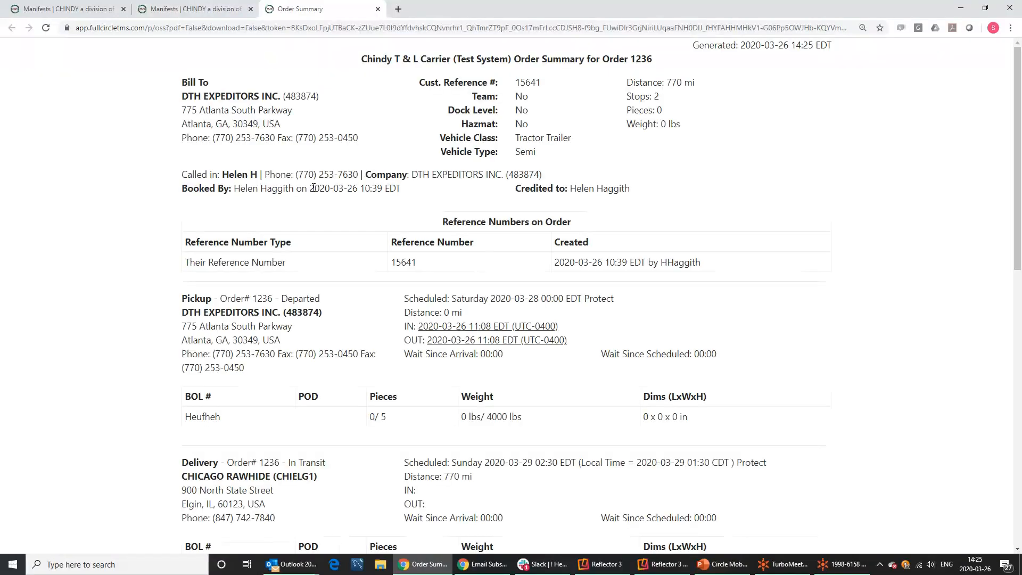
pyautogui.moveTo(197, 98); pyautogui.dragTo(293, 165)
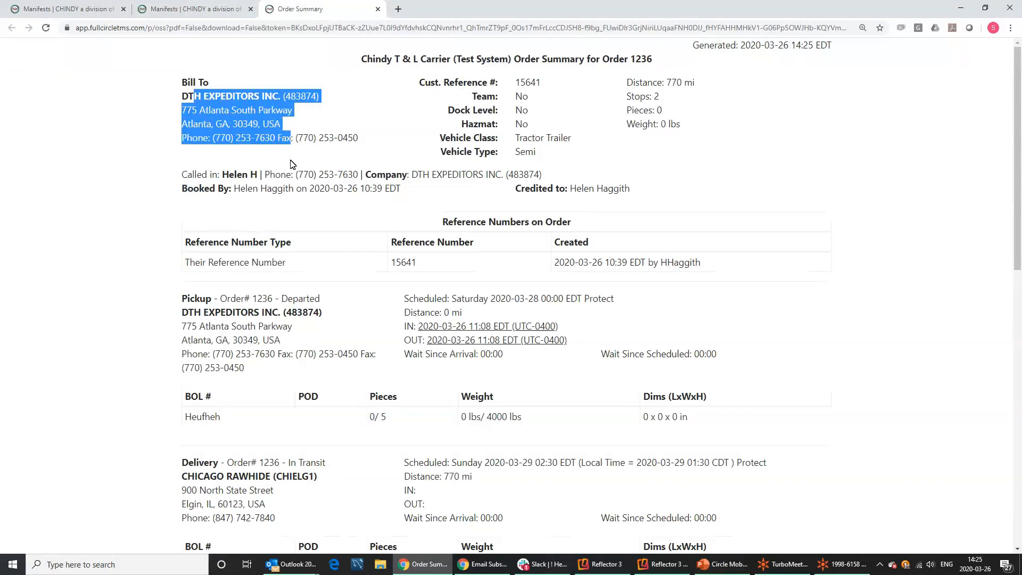
pyautogui.scroll(-3, 255, 217)
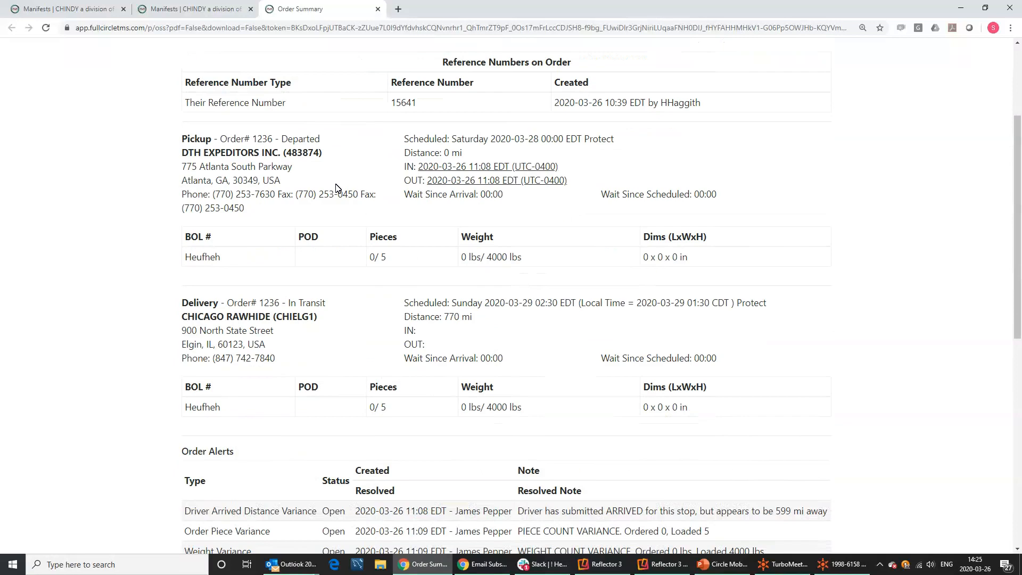
pyautogui.moveTo(415, 166); pyautogui.dragTo(739, 194)
pyautogui.scroll(-3, 553, 224)
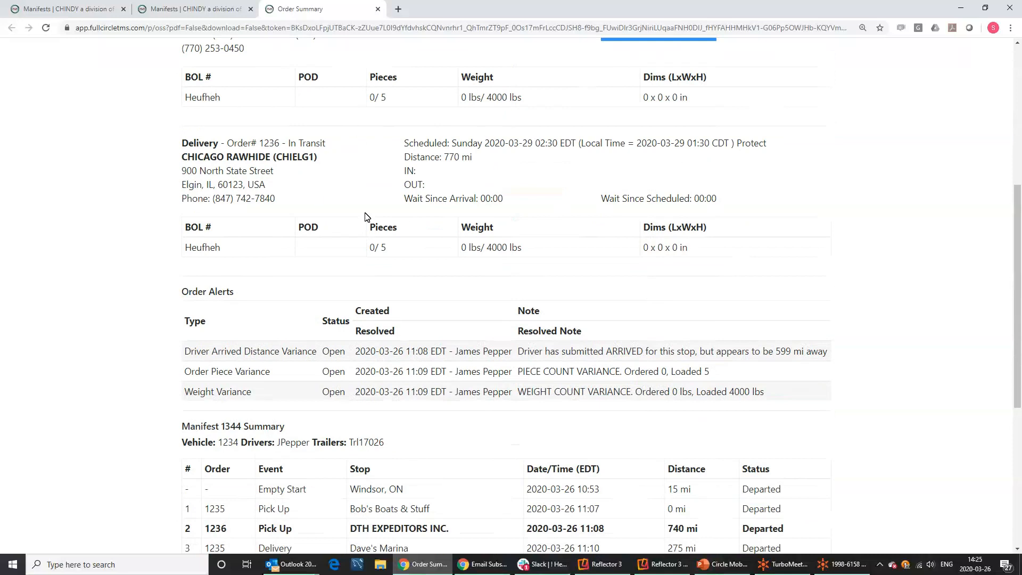
pyautogui.scroll(-4, 403, 197)
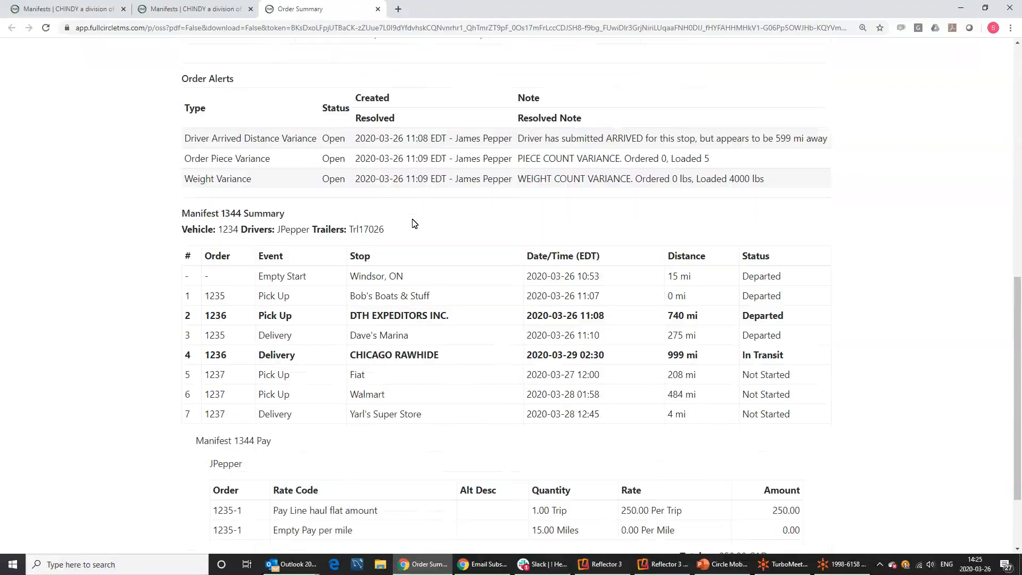
pyautogui.scroll(-2, 419, 189)
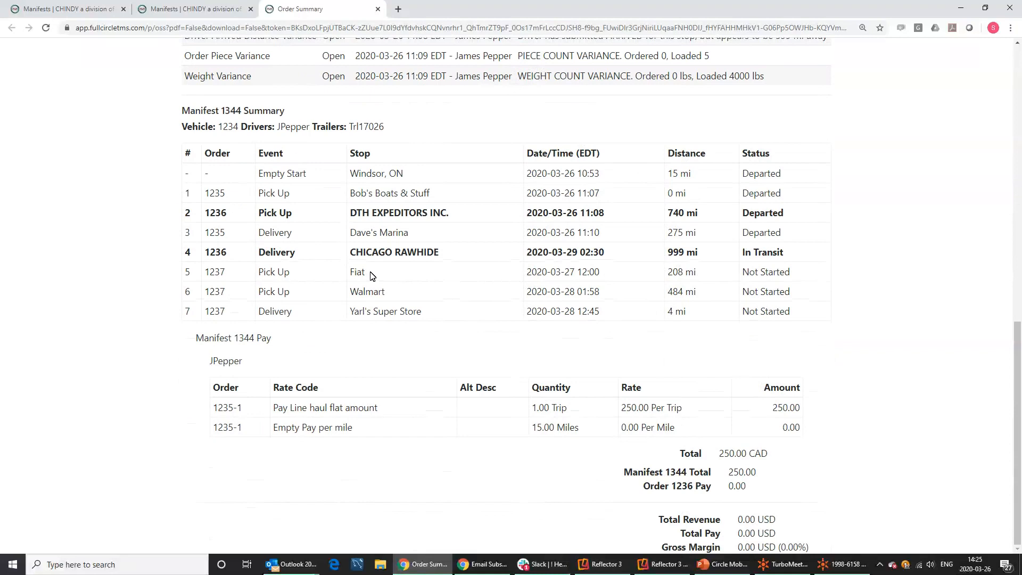
pyautogui.scroll(2, 372, 275)
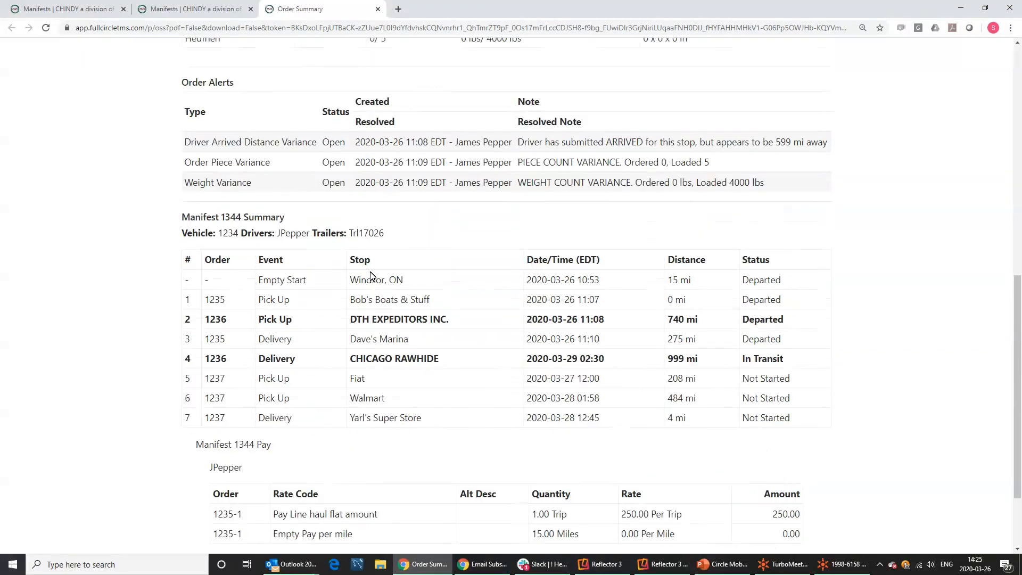
pyautogui.scroll(7, 377, 163)
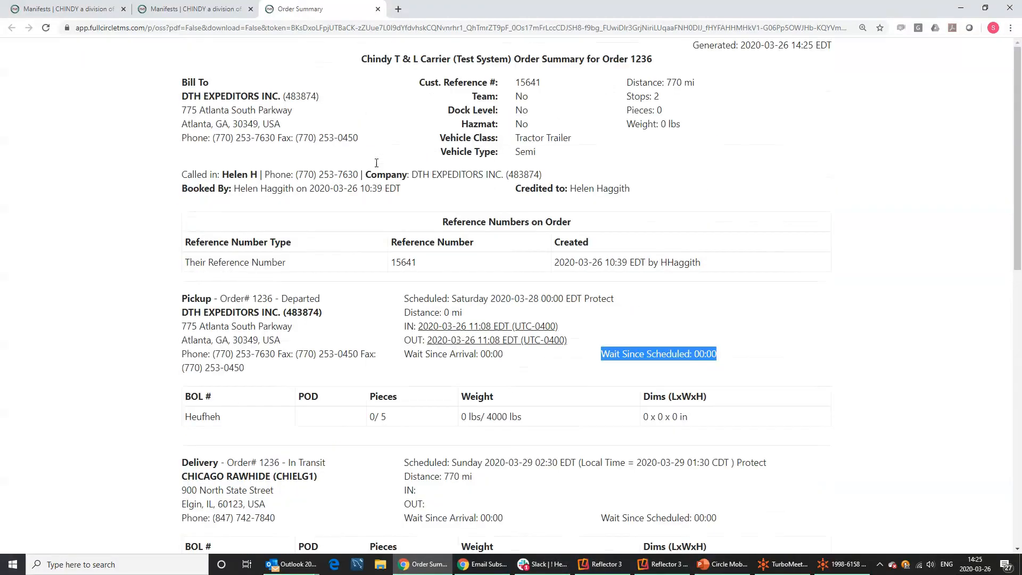
pyautogui.click(378, 9)
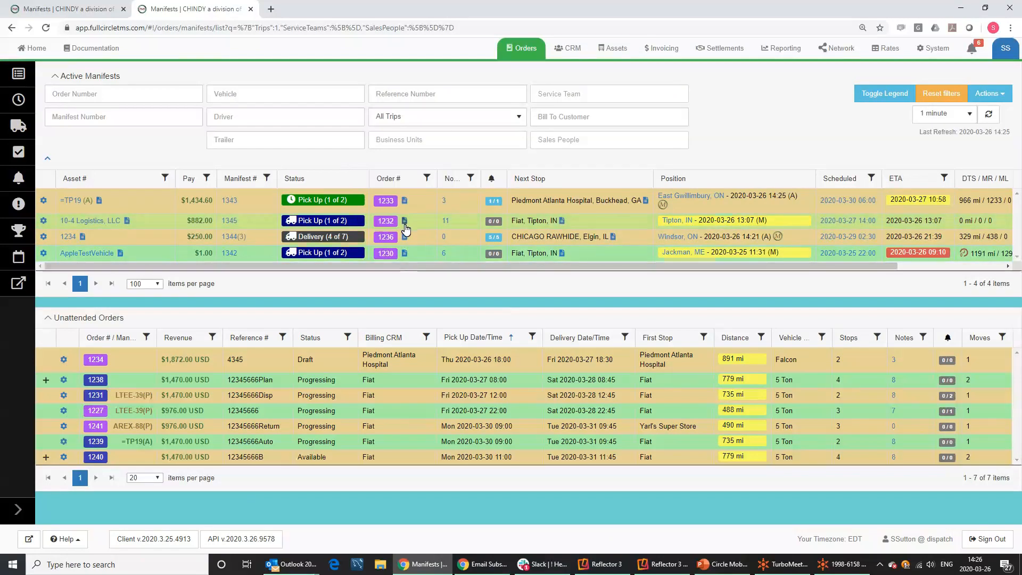
# Open the list of 11 notes for order 1232, after briefly resizing the Notes column.
pyautogui.moveTo(404, 226)
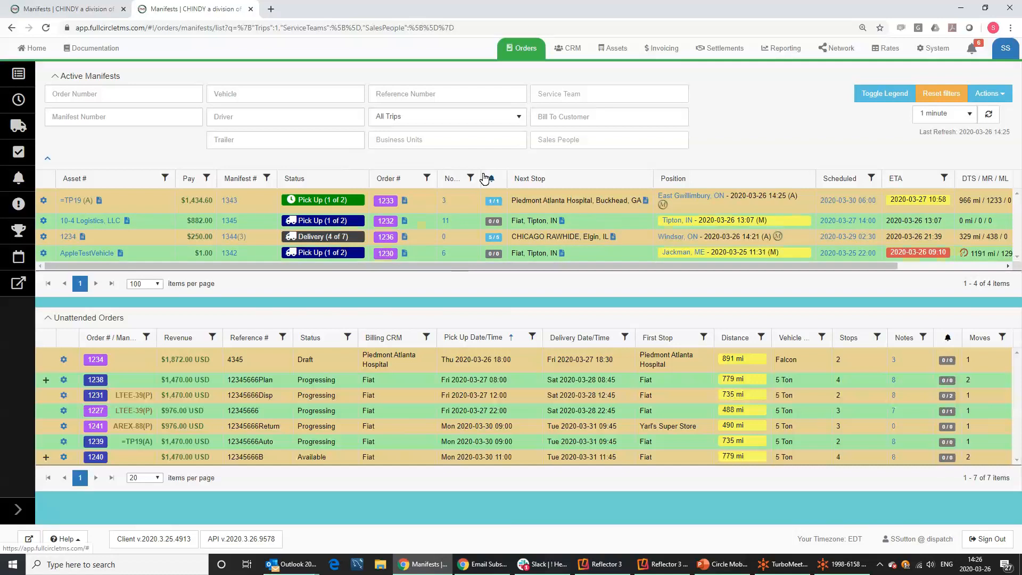
pyautogui.moveTo(477, 178); pyautogui.dragTo(498, 179)
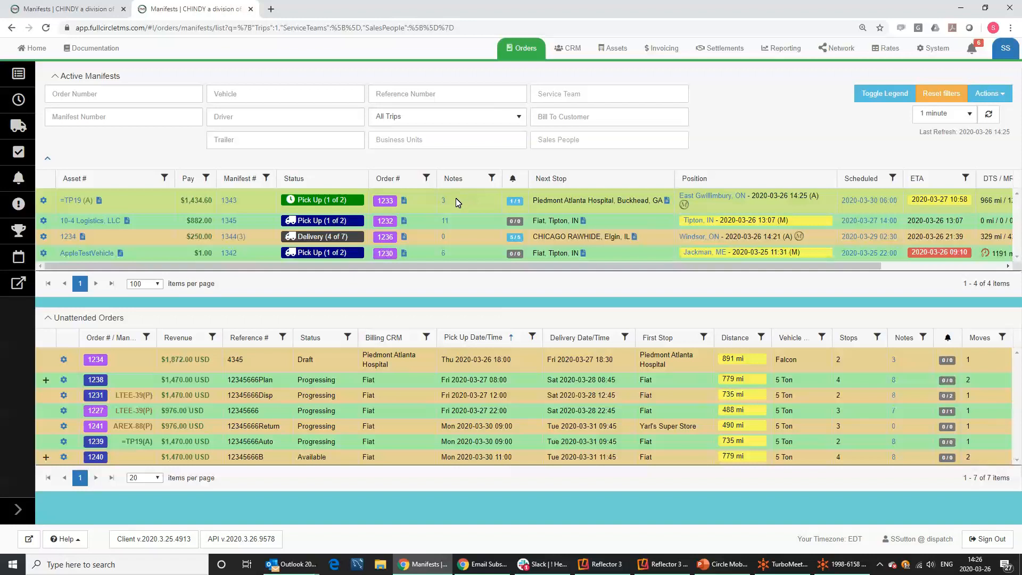
pyautogui.moveTo(496, 179); pyautogui.dragTo(473, 173)
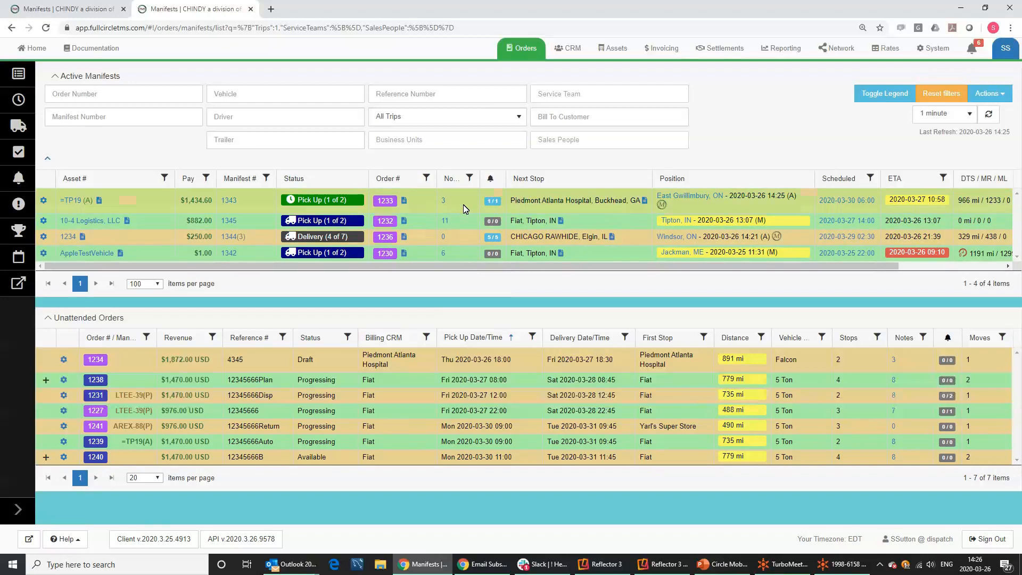
pyautogui.click(446, 226)
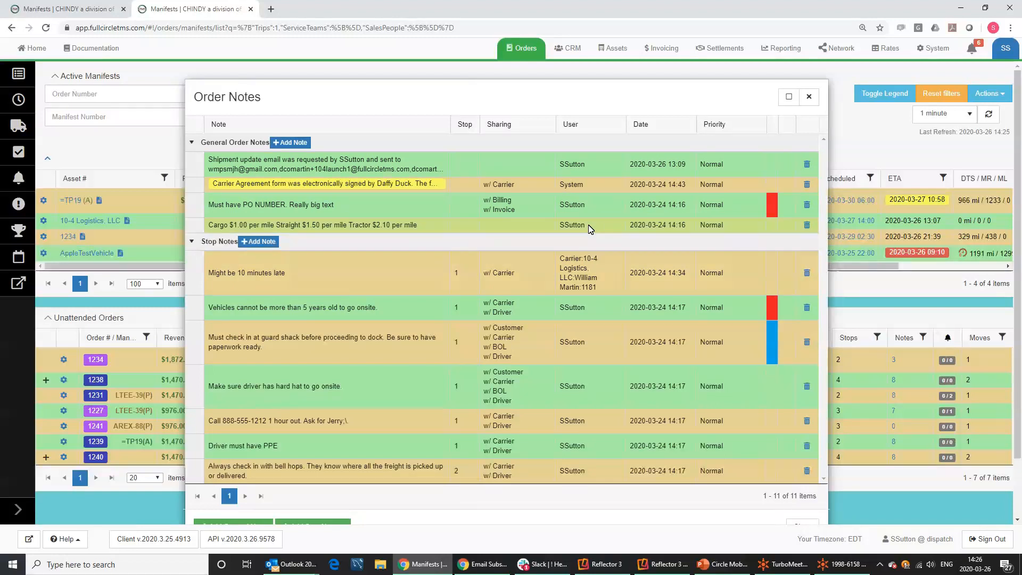
# Add the note 'Shift note' with Shift Turn Over Report set to Yes, then close Order Notes.
pyautogui.click(262, 243)
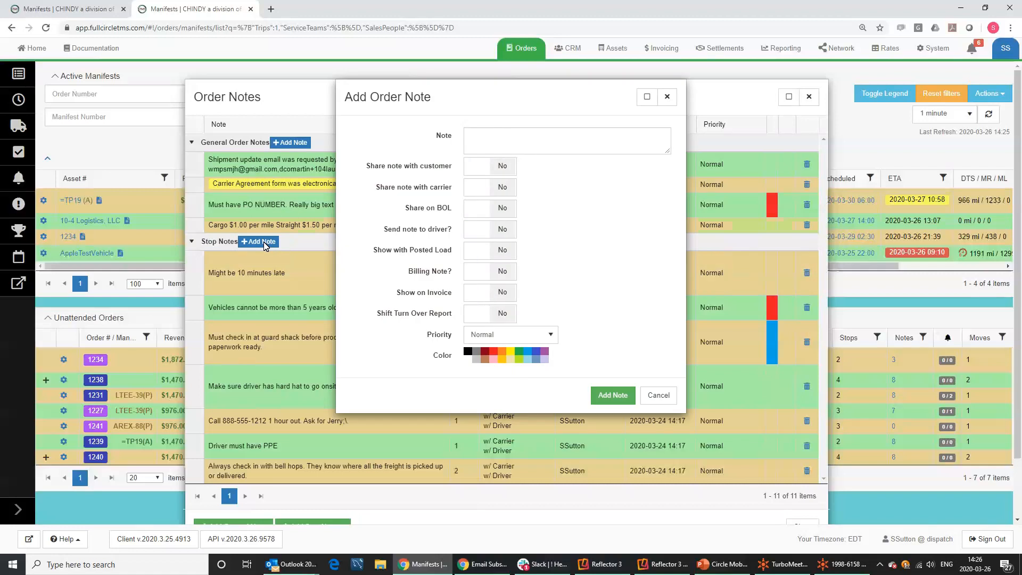
pyautogui.click(503, 314)
pyautogui.click(507, 141)
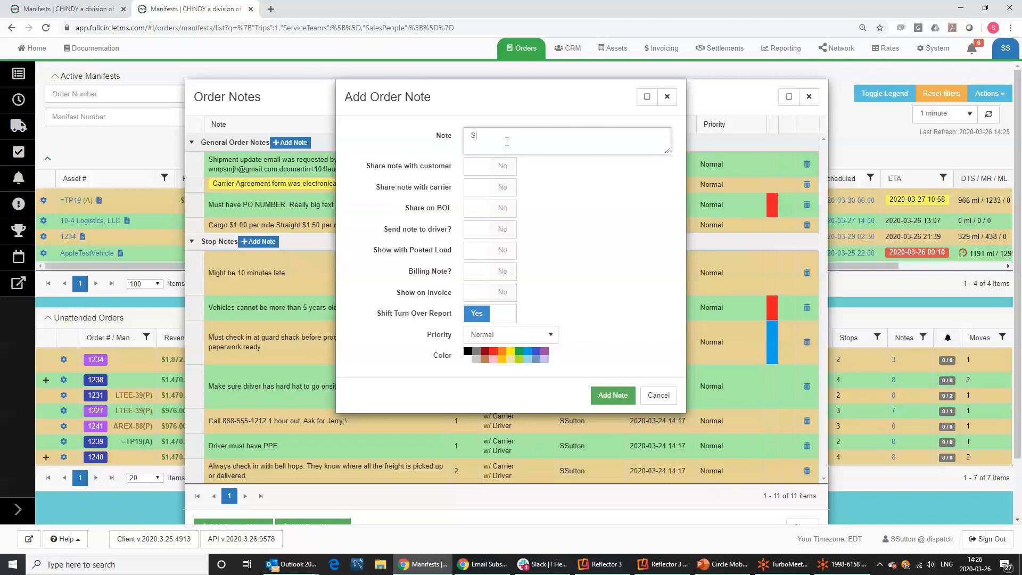
pyautogui.write('Shift note ...')
pyautogui.click(612, 395)
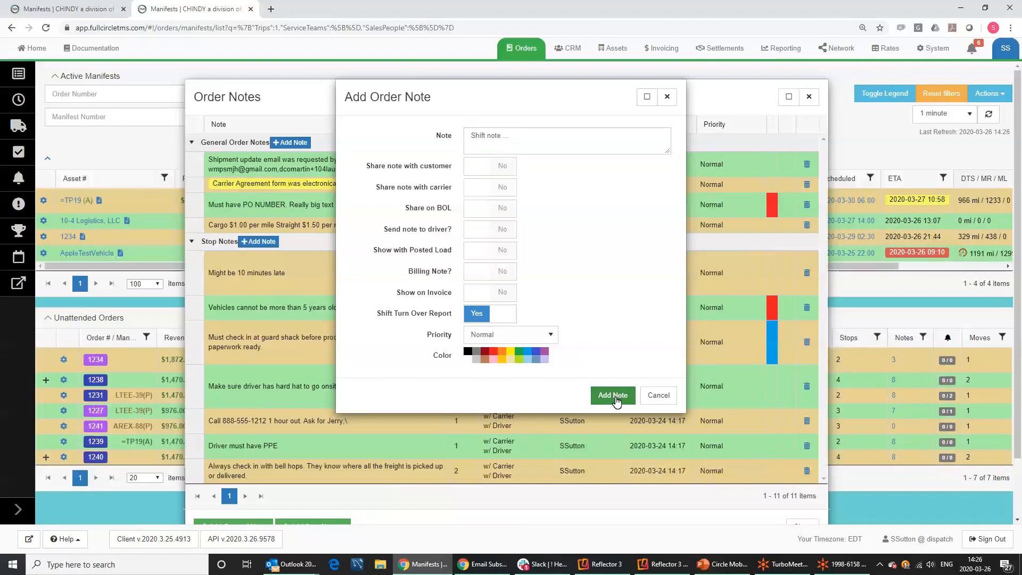
pyautogui.click(808, 97)
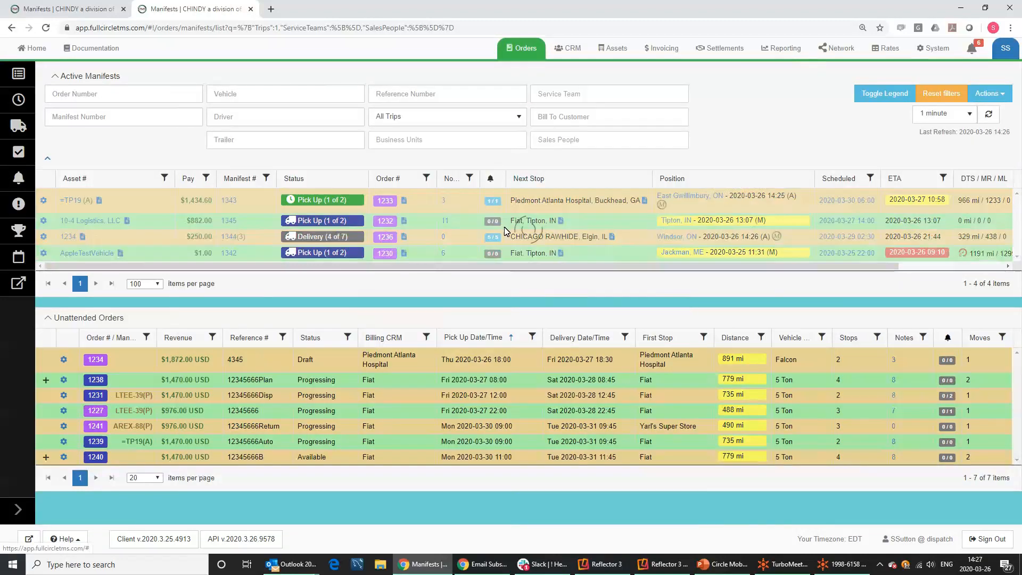
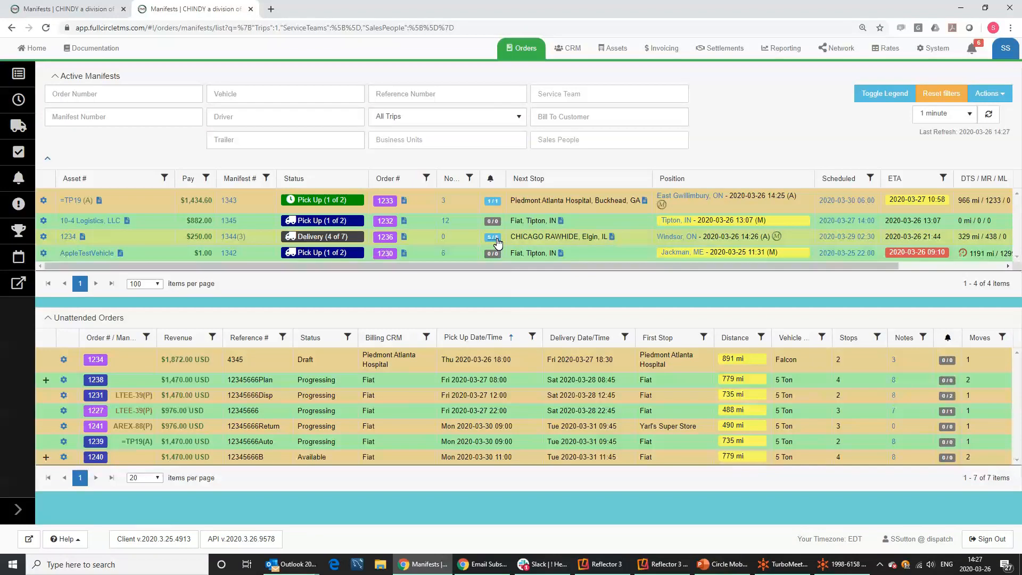
# Open order 1233's High-priority Driver Arrived Distance Variance alert and highlight its note text.
pyautogui.click(493, 202)
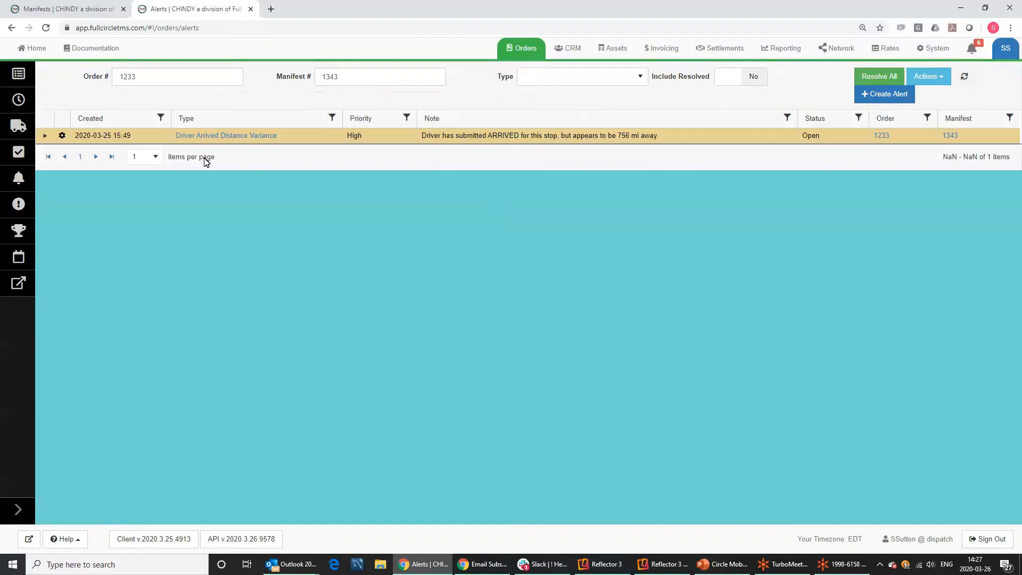
pyautogui.moveTo(498, 136); pyautogui.dragTo(660, 134)
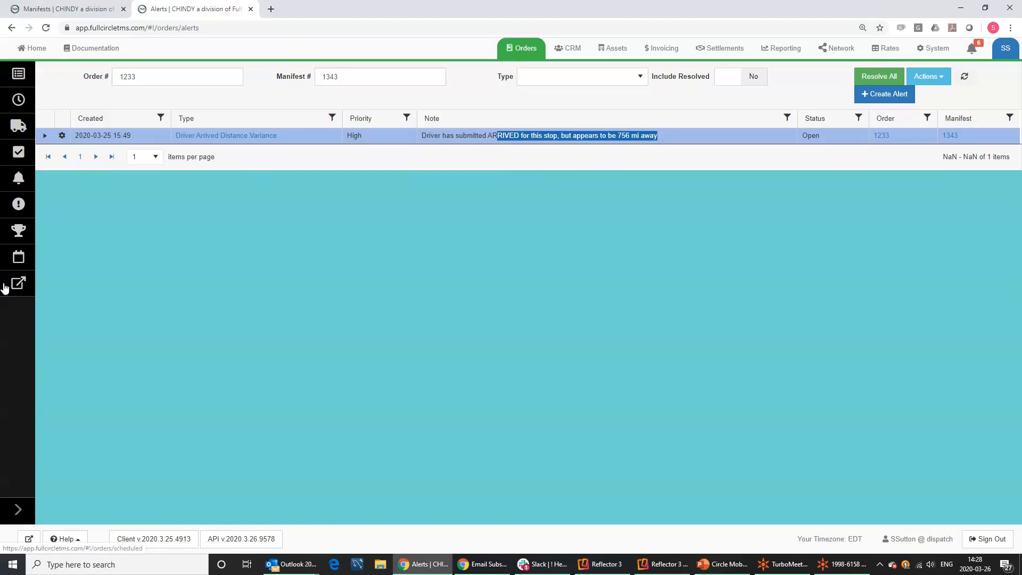
# Go back to the Active Manifests list from the sidebar's Dispatch section.
pyautogui.click(21, 512)
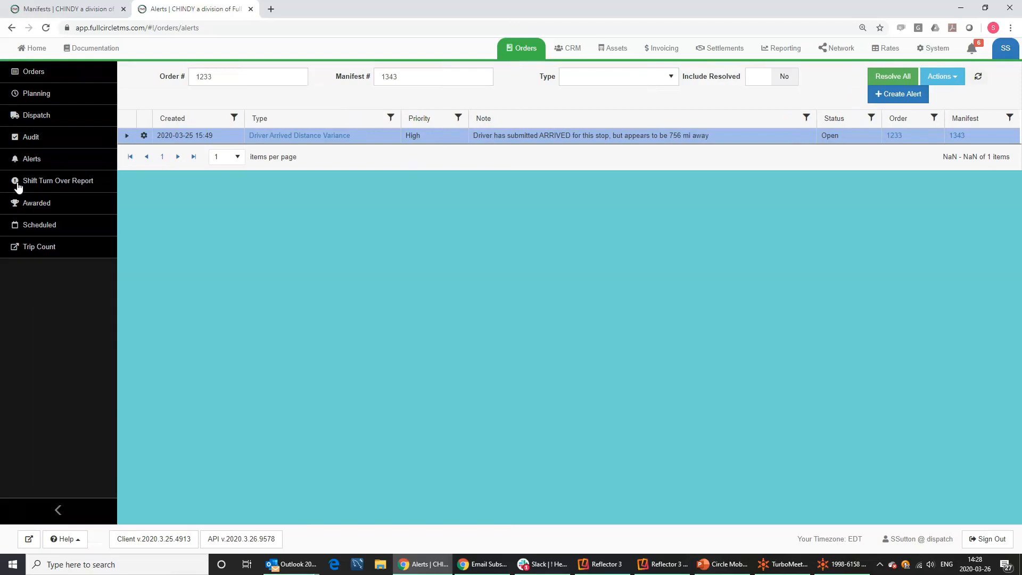
pyautogui.click(36, 95)
pyautogui.click(33, 117)
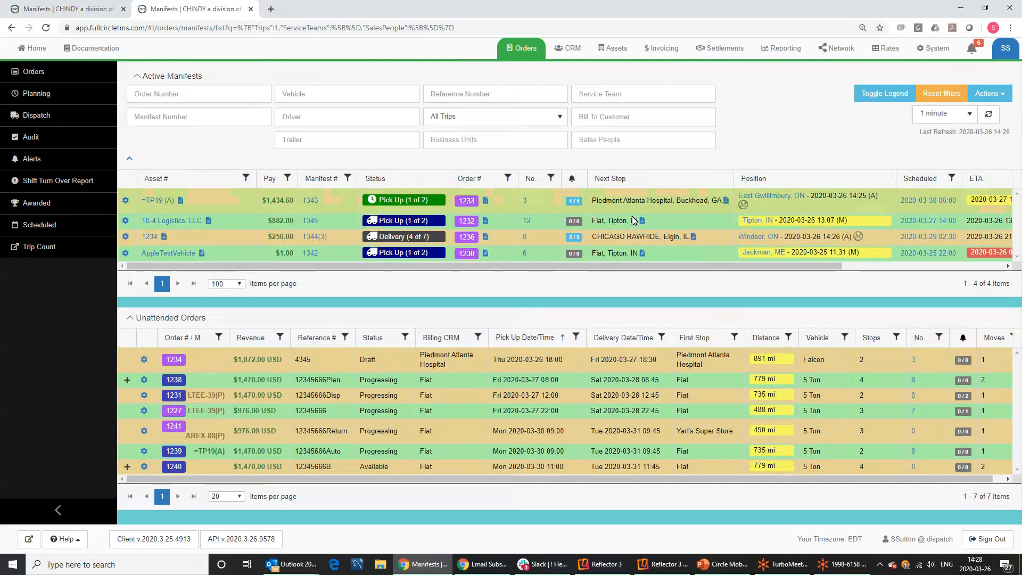
# Widen the Position column so each truck's full tracked location is readable.
pyautogui.moveTo(639, 266); pyautogui.dragTo(766, 251)
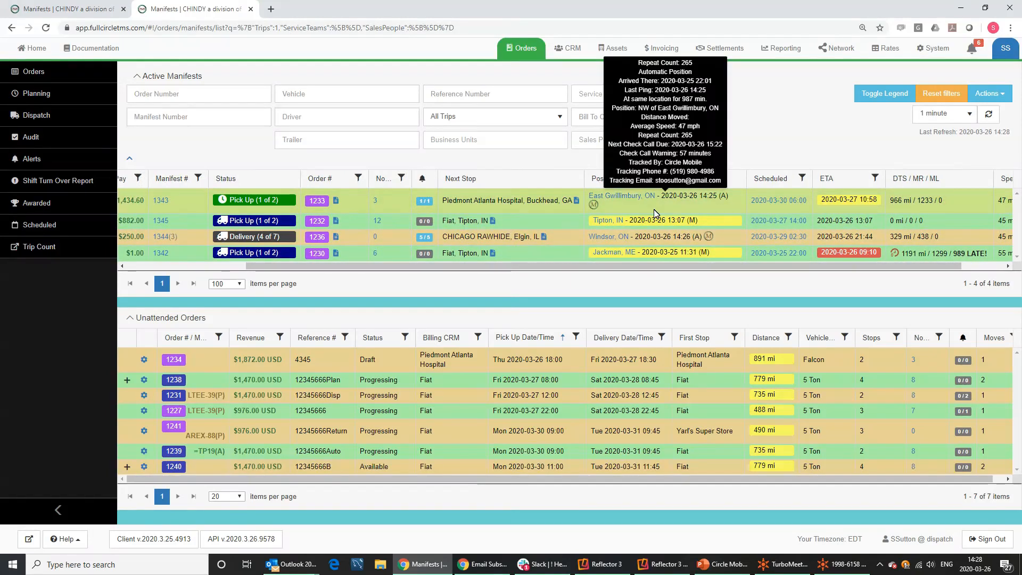
pyautogui.moveTo(747, 178); pyautogui.dragTo(804, 178)
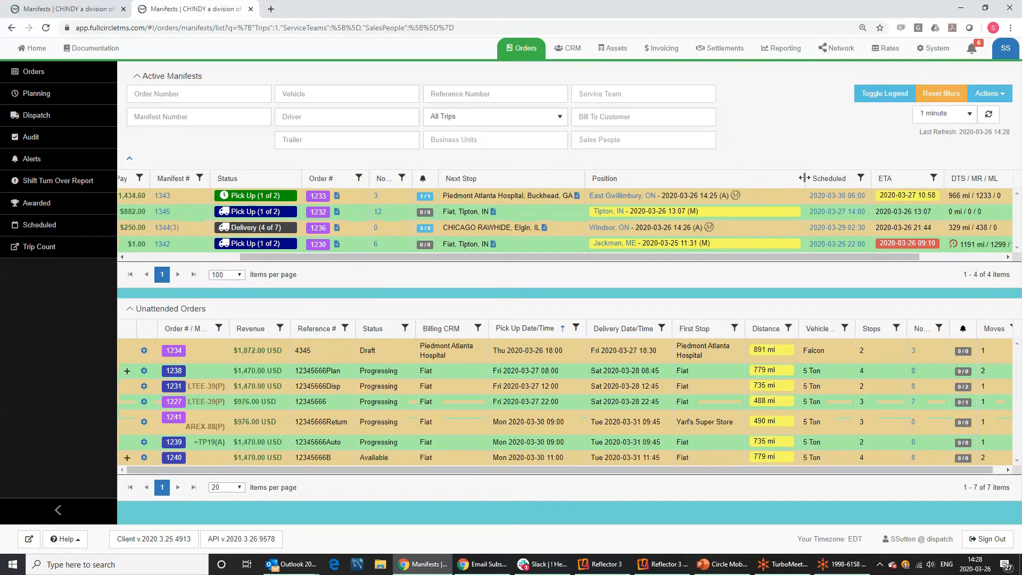
pyautogui.moveTo(622, 206)
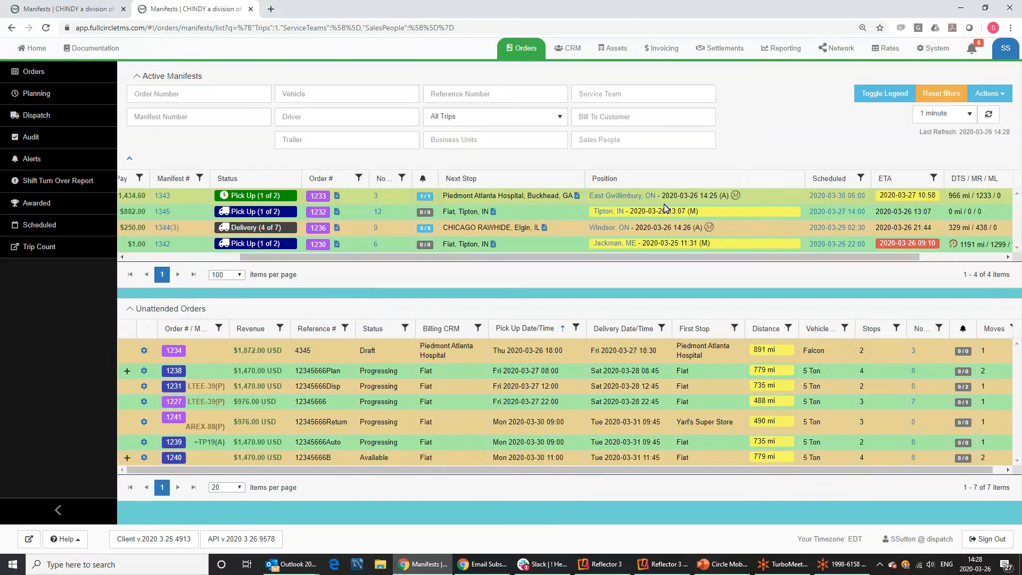
pyautogui.moveTo(726, 198)
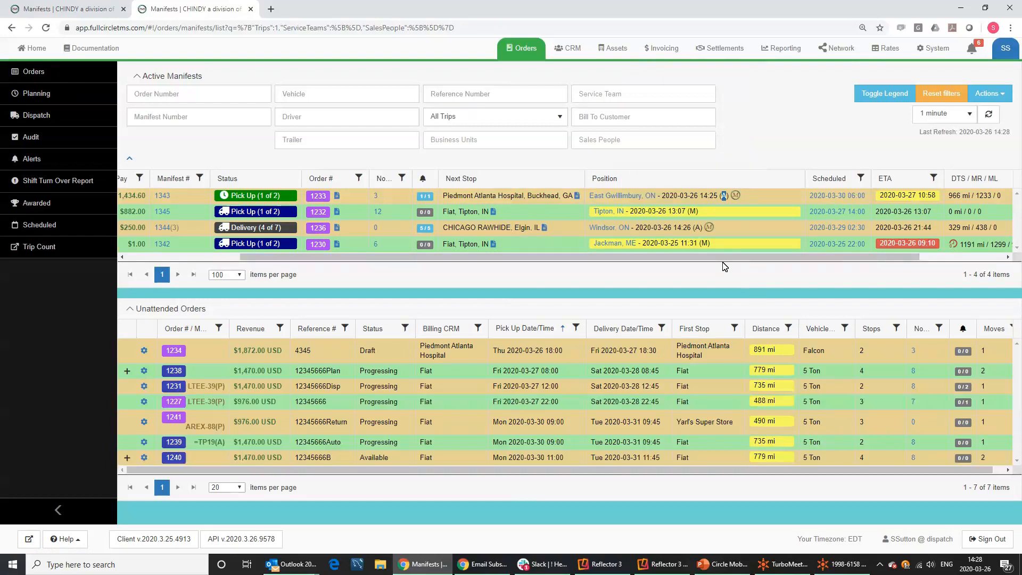
pyautogui.moveTo(676, 198)
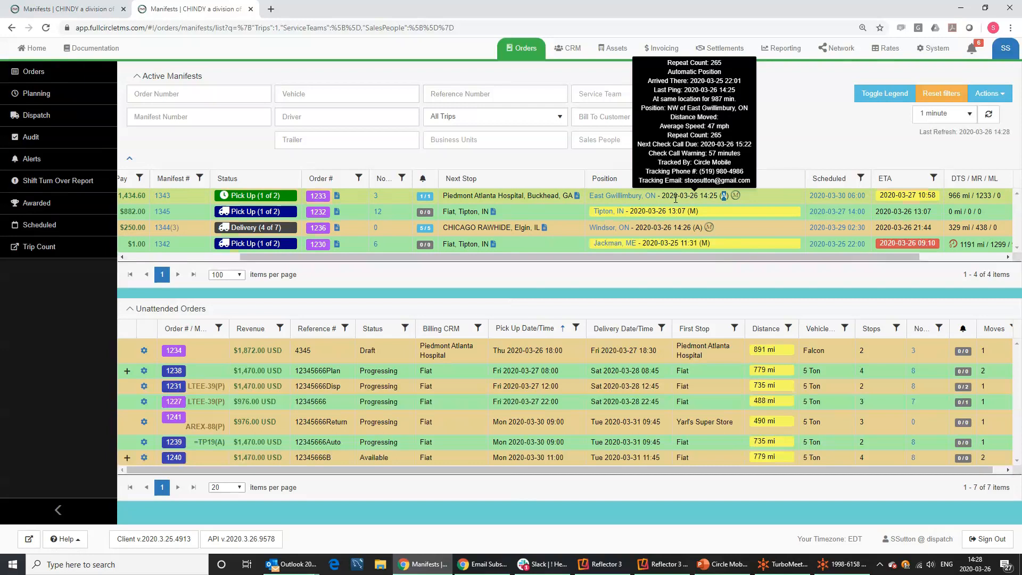
pyautogui.moveTo(697, 211)
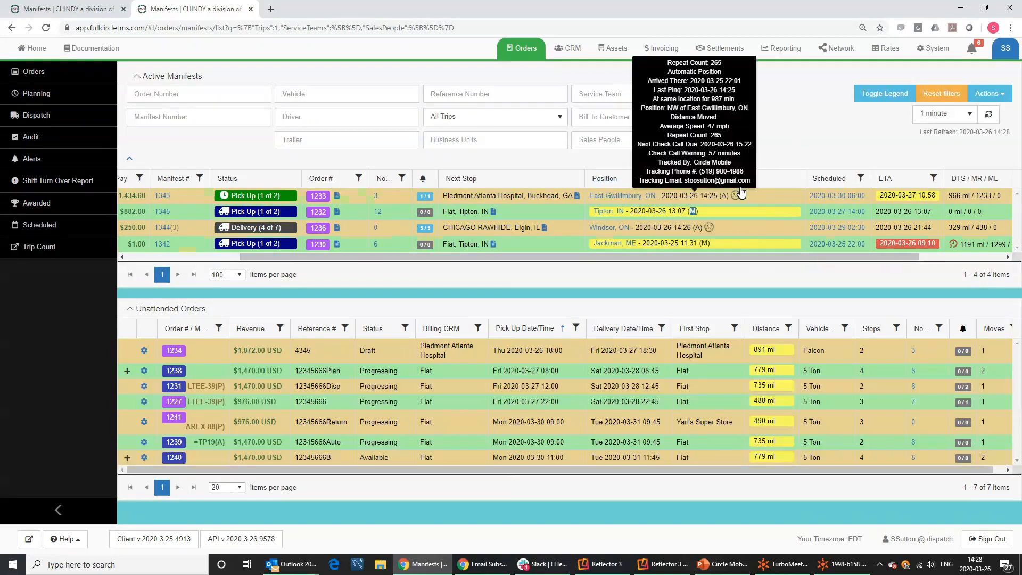
pyautogui.moveTo(713, 244)
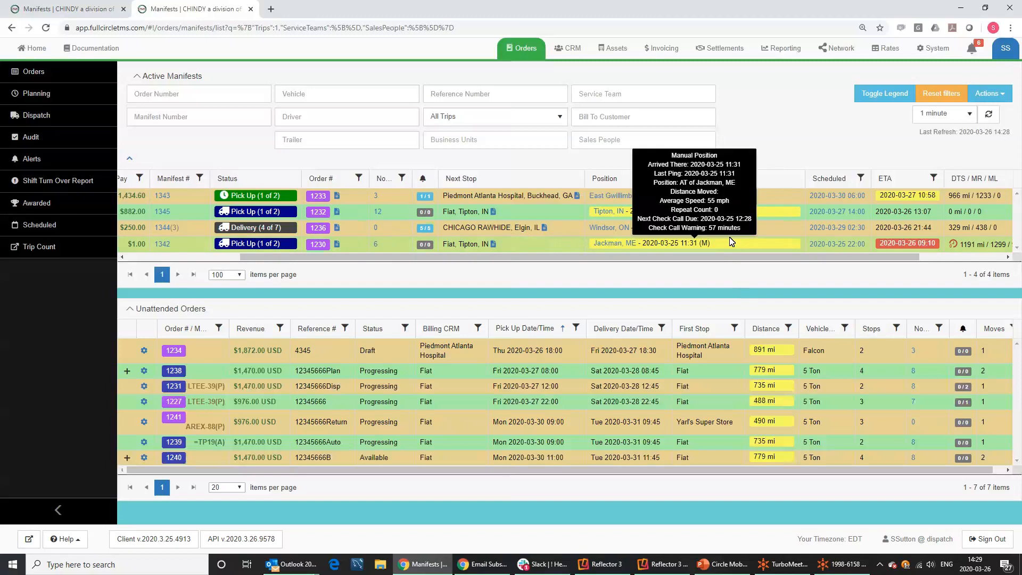
pyautogui.moveTo(253, 257); pyautogui.dragTo(139, 258)
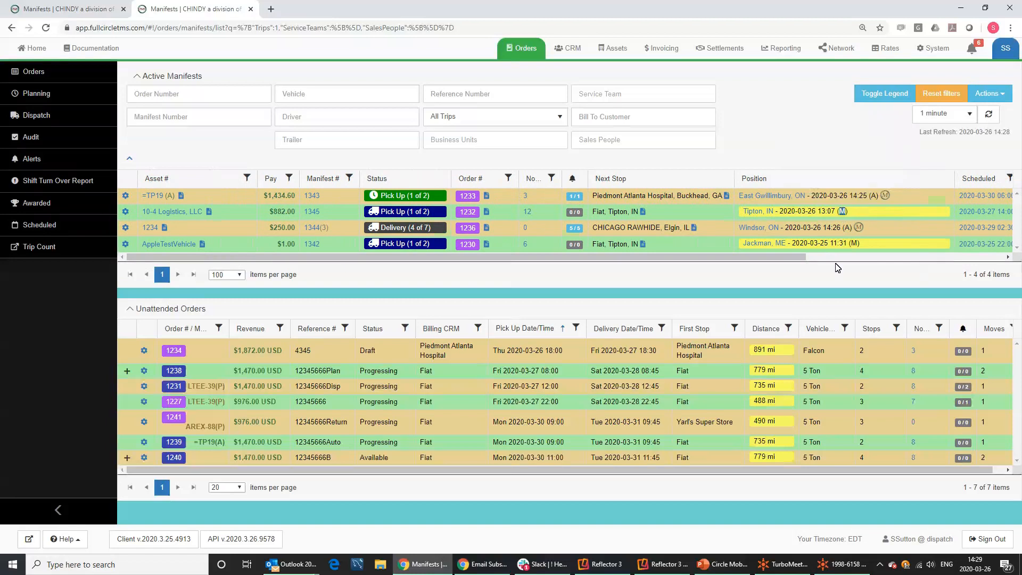
# Scroll the manifests grid right and narrow the Position column.
pyautogui.moveTo(792, 257); pyautogui.dragTo(992, 248)
pyautogui.moveTo(693, 179); pyautogui.dragTo(653, 177)
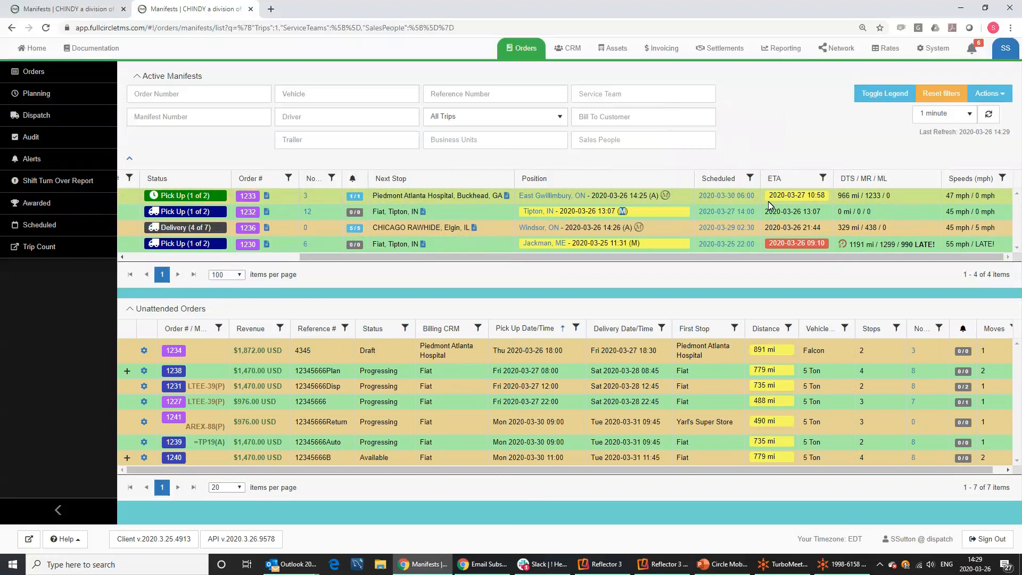
pyautogui.moveTo(542, 203)
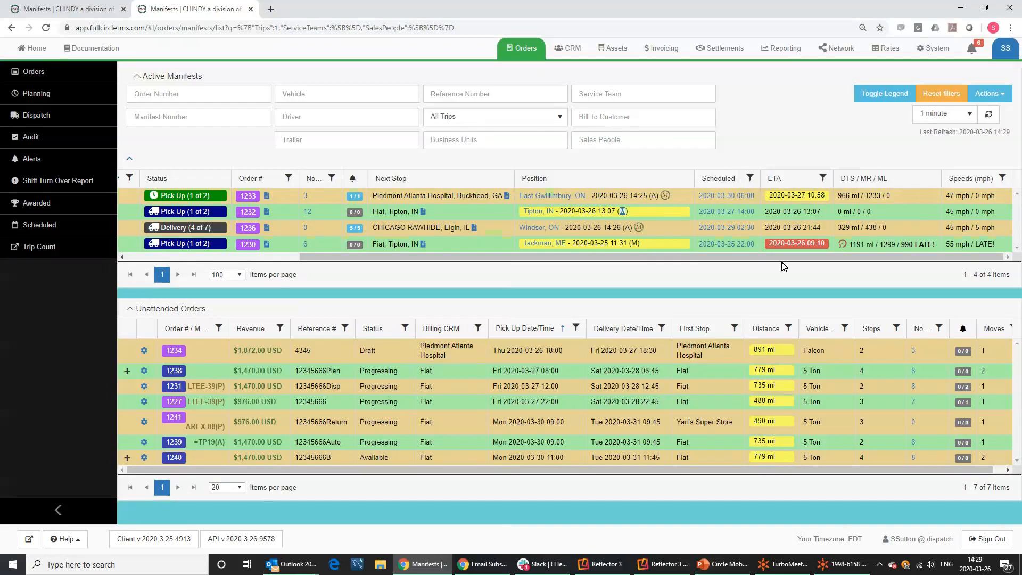
pyautogui.moveTo(797, 252)
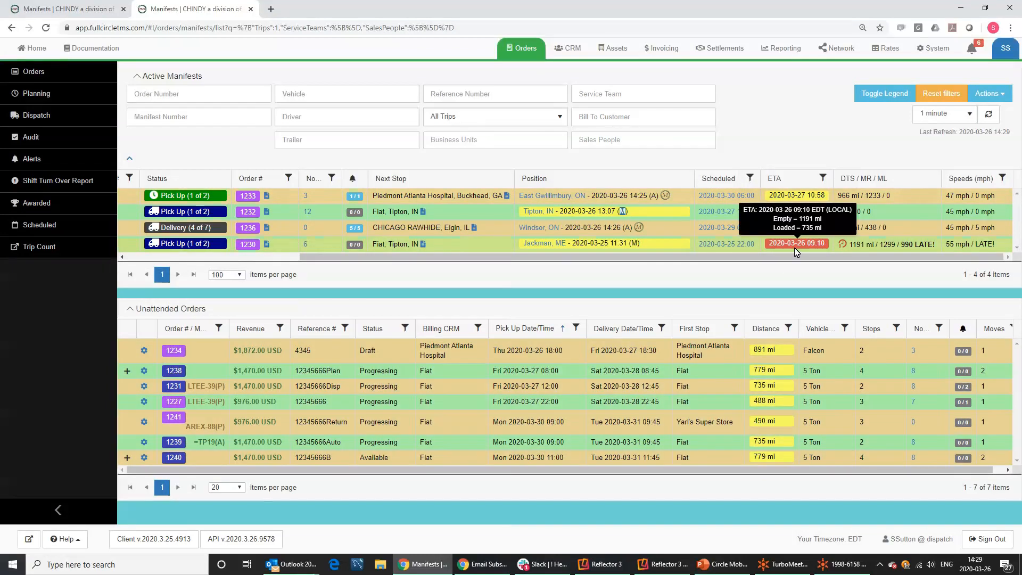
# Check row one's 966 mi to stop, 1233 minutes remaining and 47 mph speed.
pyautogui.moveTo(799, 200)
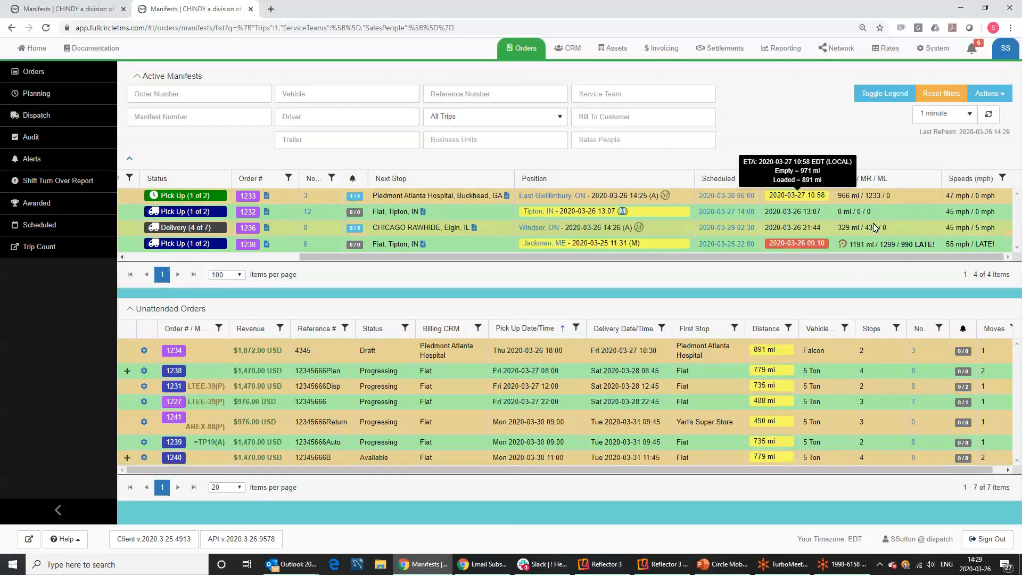
pyautogui.moveTo(855, 200)
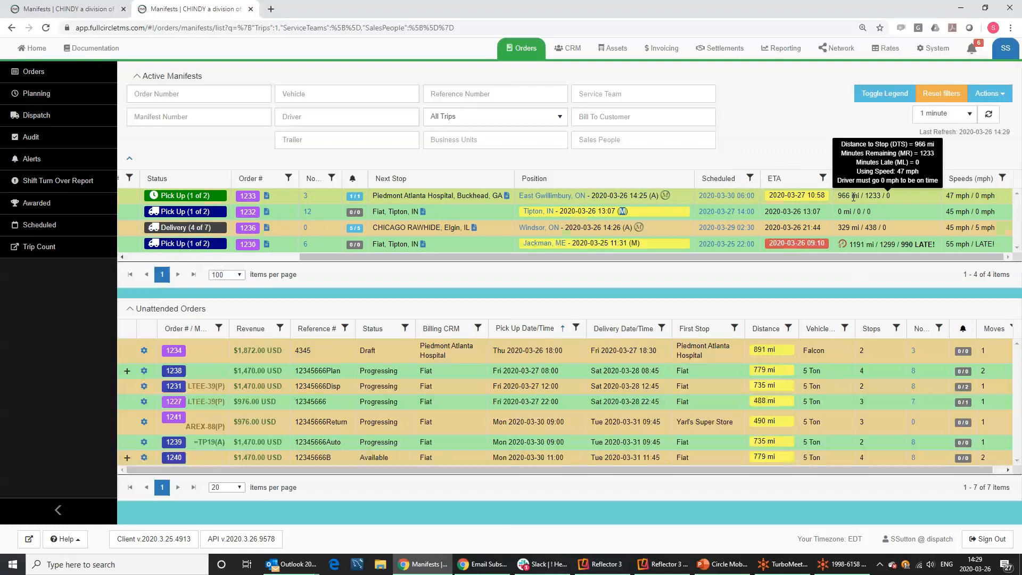
pyautogui.moveTo(852, 197); pyautogui.dragTo(839, 198)
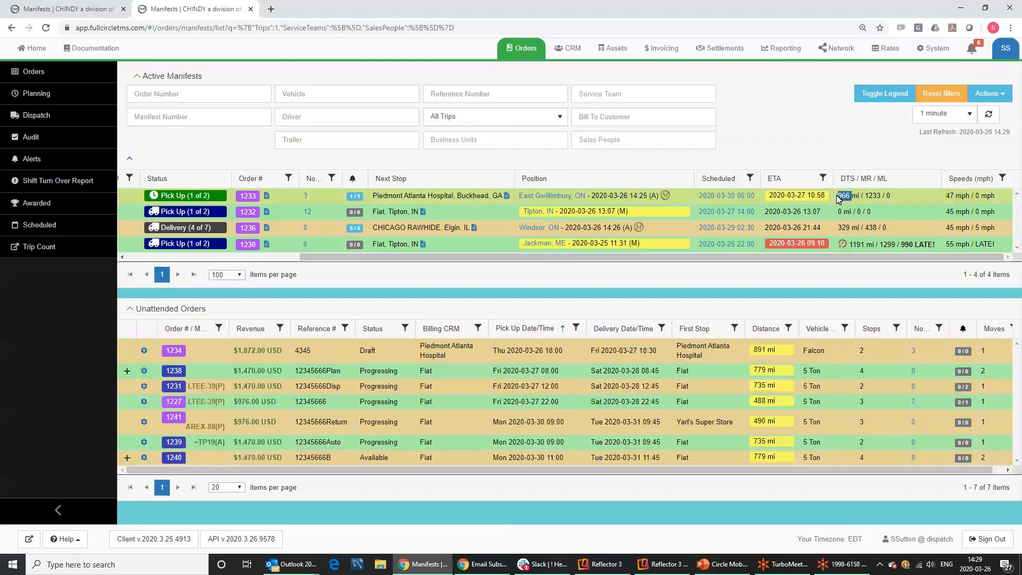
pyautogui.click(878, 196)
pyautogui.doubleClick(877, 196)
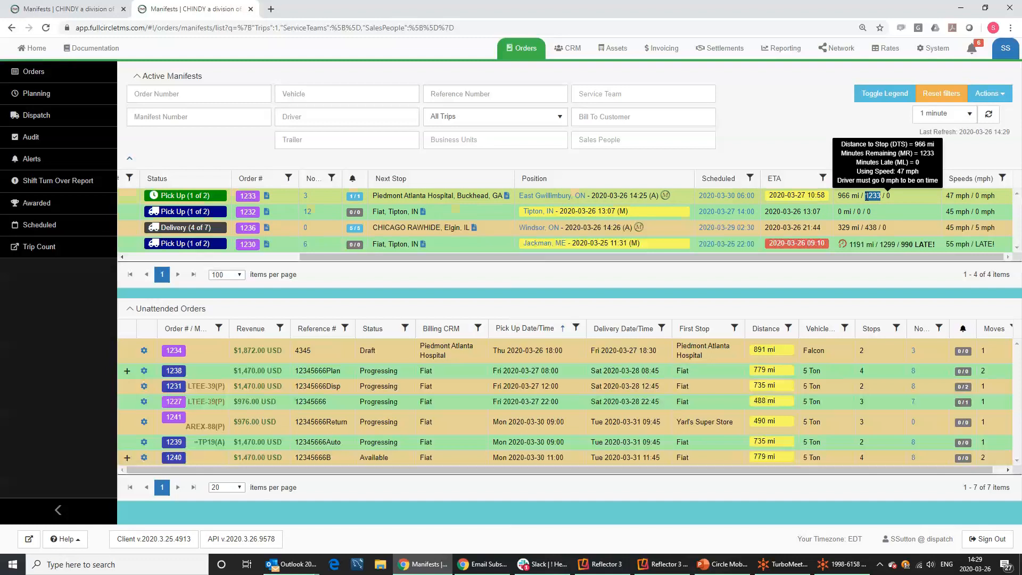
pyautogui.click(889, 197)
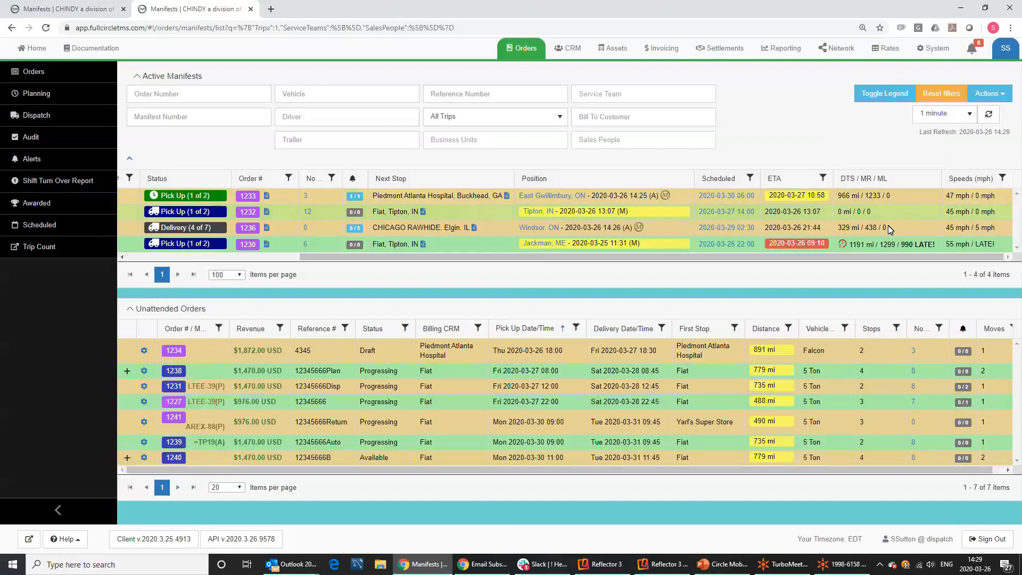
pyautogui.moveTo(904, 246)
pyautogui.moveTo(905, 244); pyautogui.dragTo(914, 244)
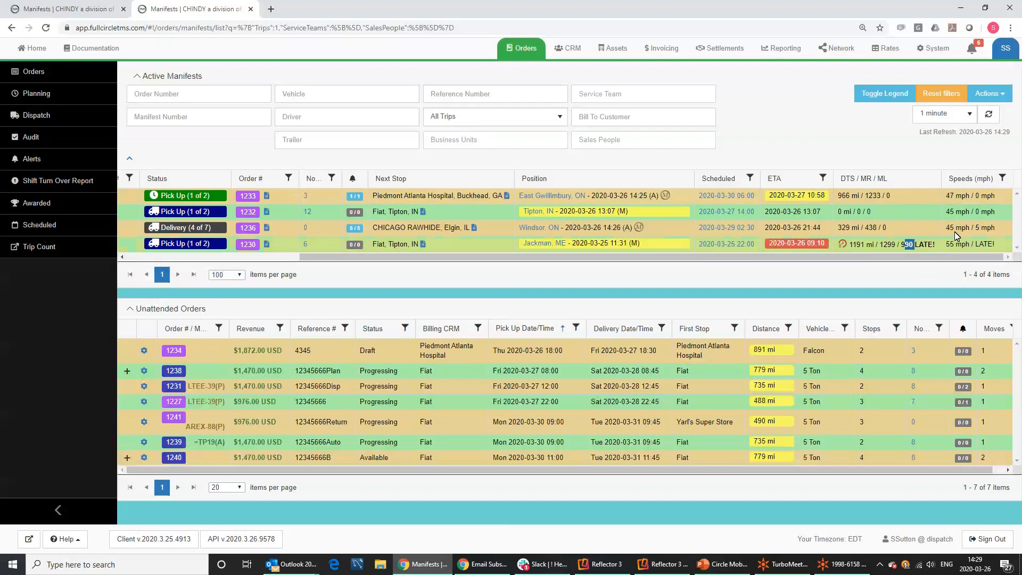
pyautogui.moveTo(950, 195)
pyautogui.moveTo(948, 196); pyautogui.dragTo(969, 197)
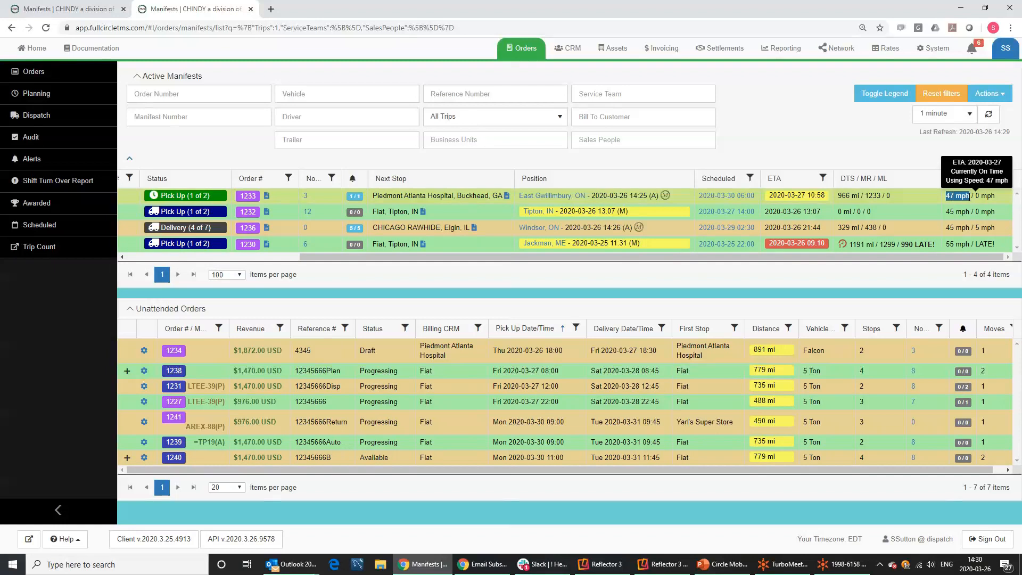
pyautogui.moveTo(978, 197); pyautogui.dragTo(996, 196)
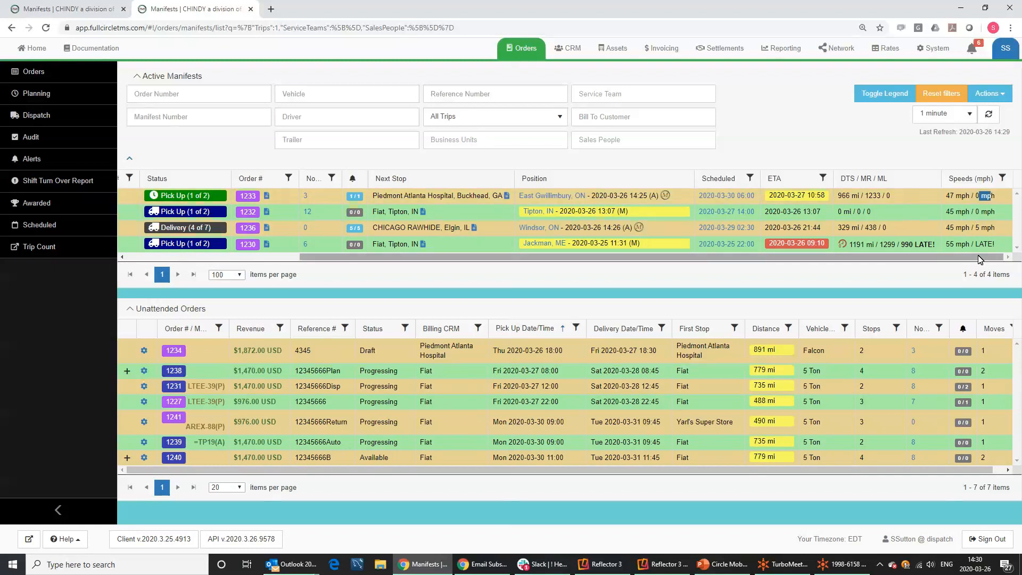
pyautogui.moveTo(963, 261); pyautogui.dragTo(942, 254)
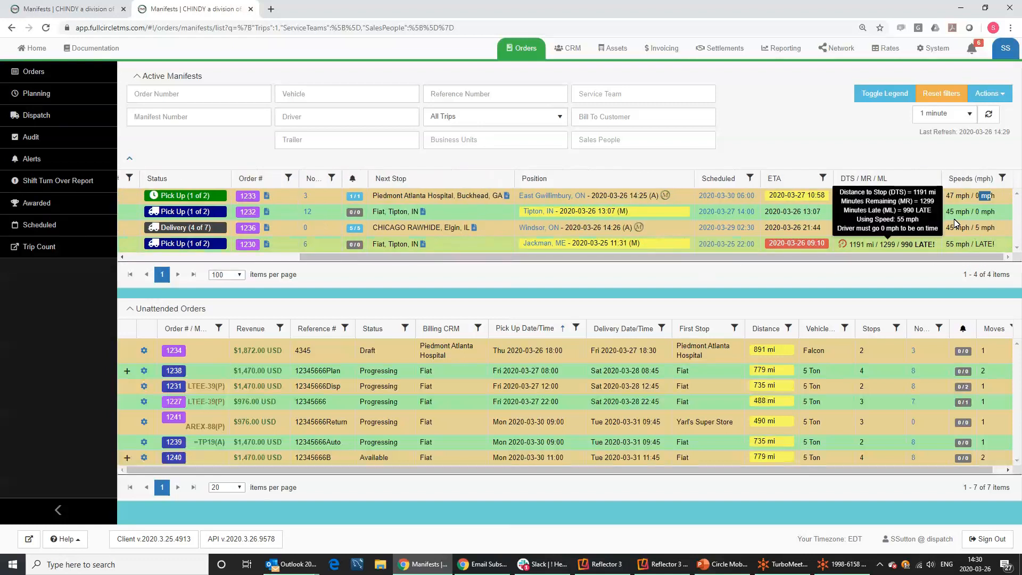
# Set Critical Note Icon Only to Show in Hide/Show Data and save the change.
pyautogui.click(982, 95)
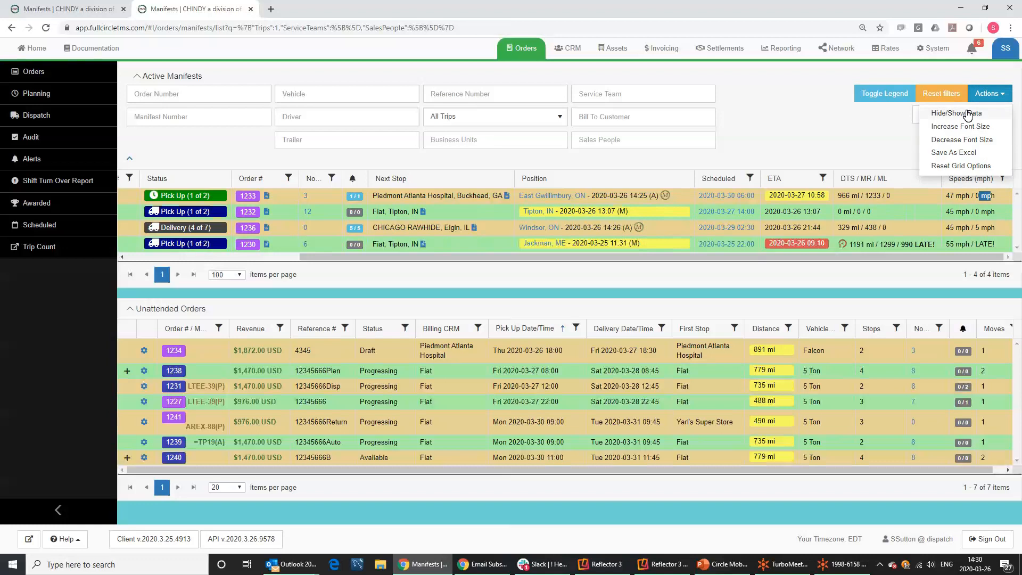
pyautogui.click(967, 114)
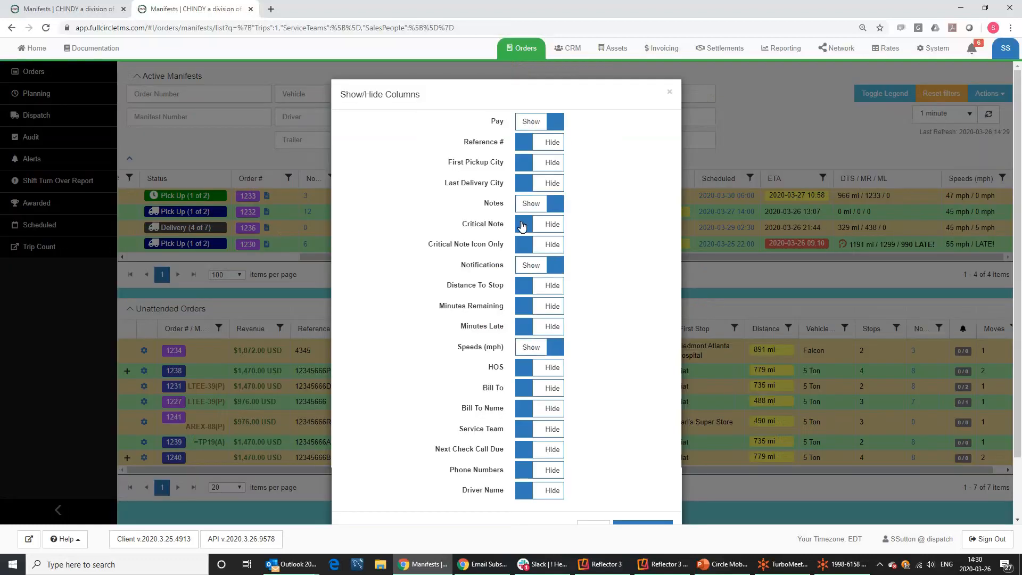
pyautogui.click(529, 244)
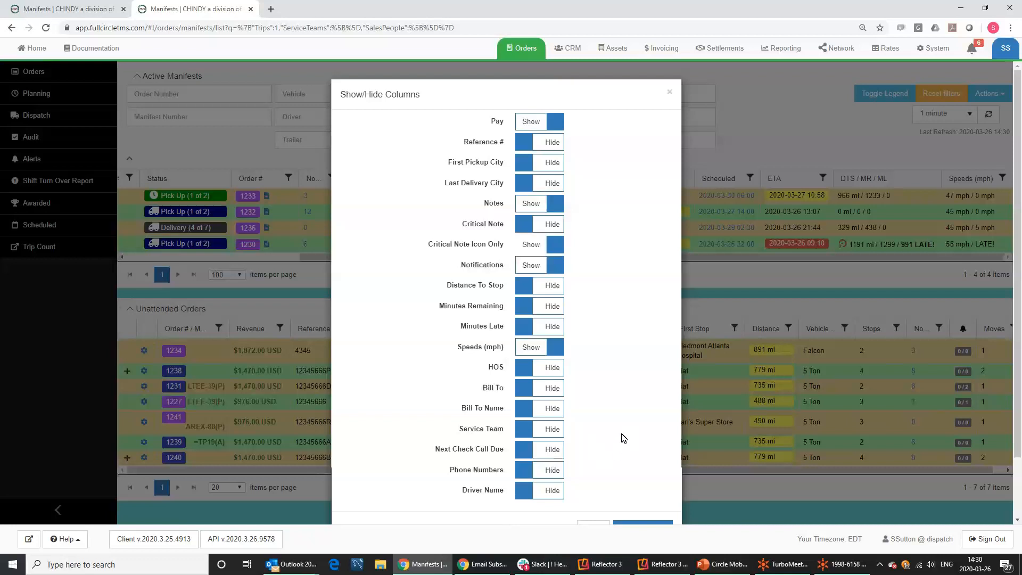
pyautogui.scroll(-2, 624, 438)
pyautogui.click(639, 459)
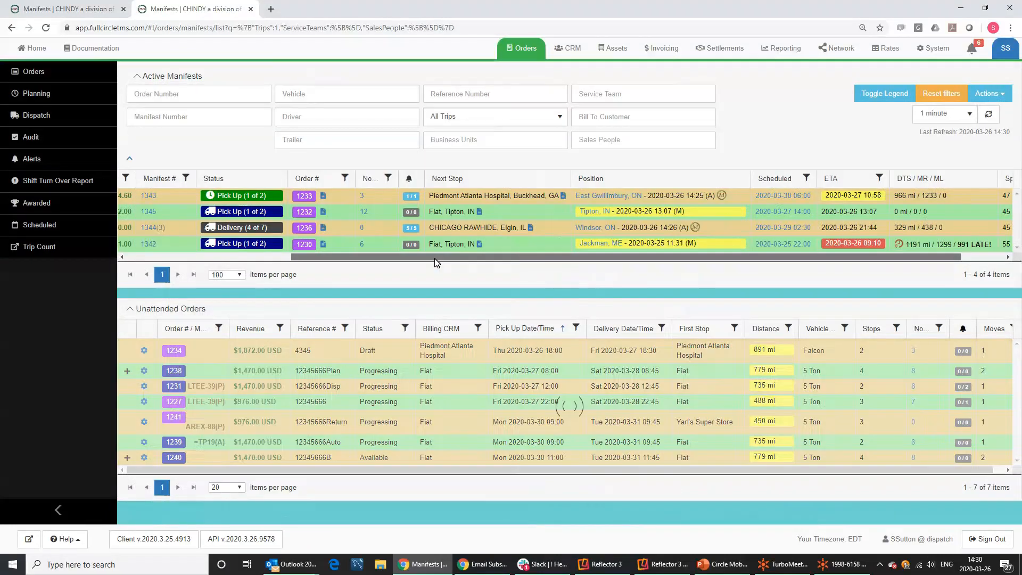
# Give manifest 1343 the critical note 'Stuck in traffic. Will let us know when back to normal!'.
pyautogui.moveTo(461, 259); pyautogui.dragTo(232, 276)
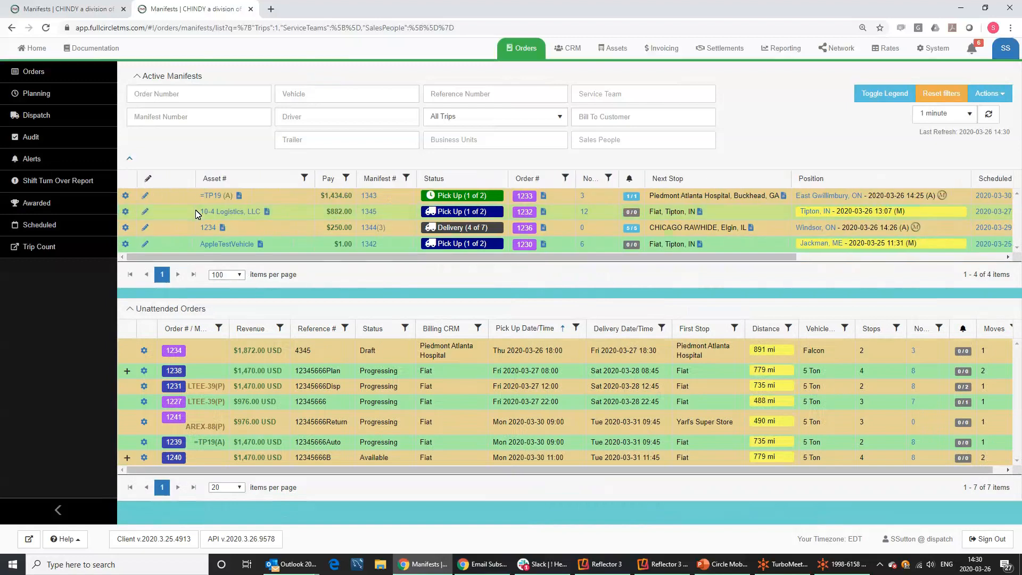
pyautogui.moveTo(195, 172)
pyautogui.mouseDown()
pyautogui.moveTo(160, 176)
pyautogui.moveTo(233, 191)
pyautogui.moveTo(537, 186)
pyautogui.mouseUp()
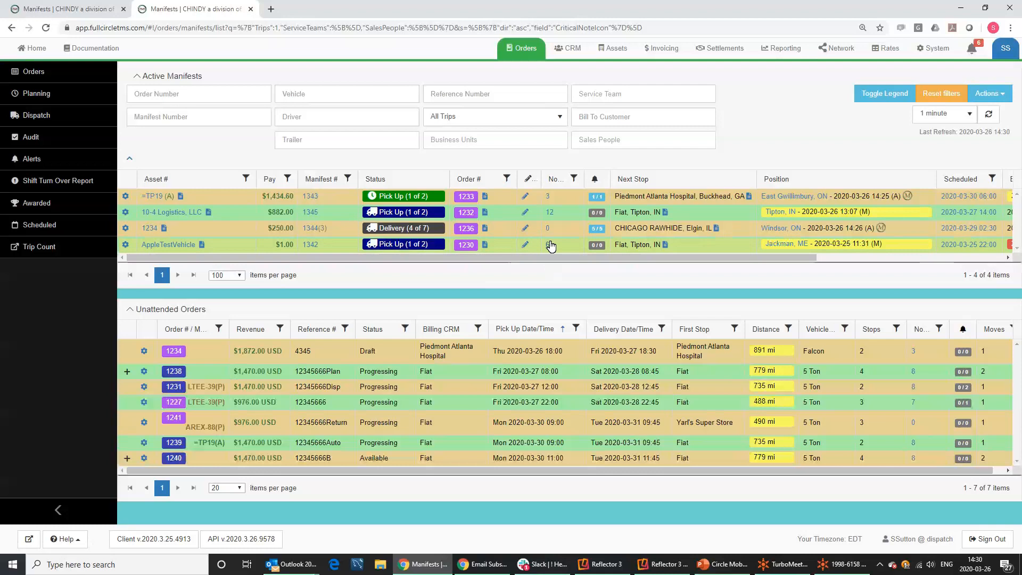
pyautogui.click(525, 197)
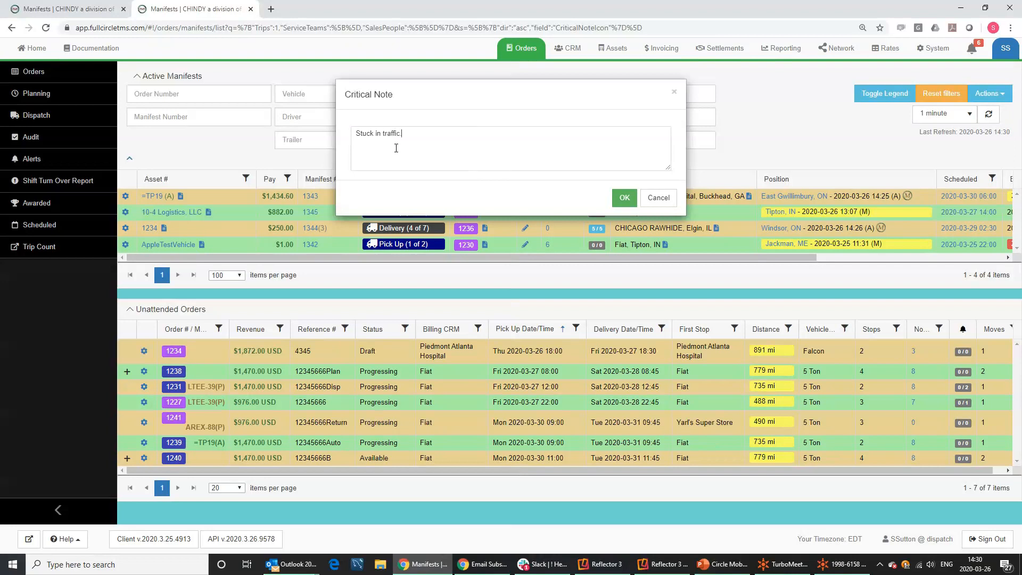
pyautogui.write('Stuck in traffic.  Will let us know hw')
pyautogui.press('BackSpace')
pyautogui.write('when back to normal')
pyautogui.click(624, 197)
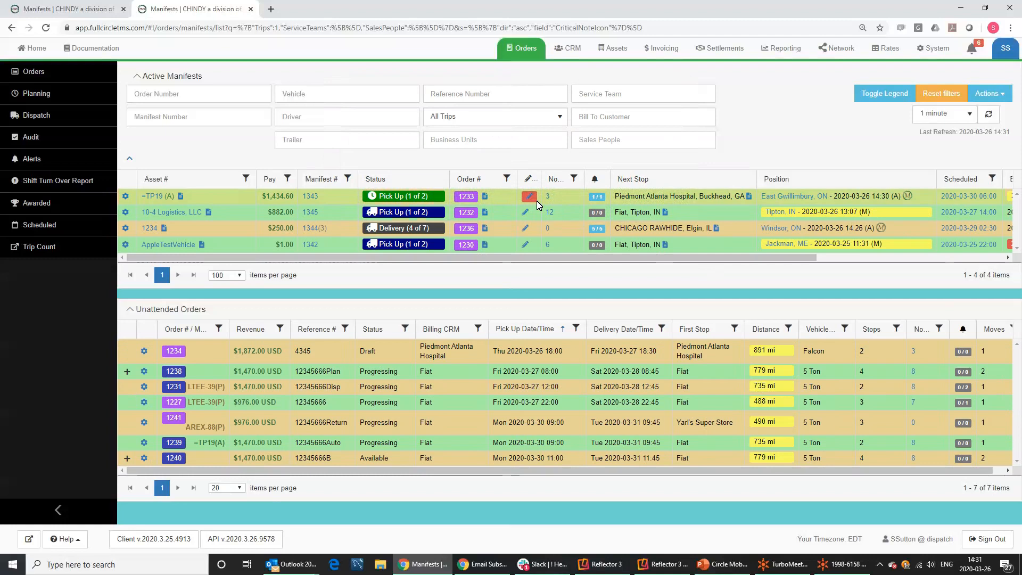
pyautogui.moveTo(531, 200)
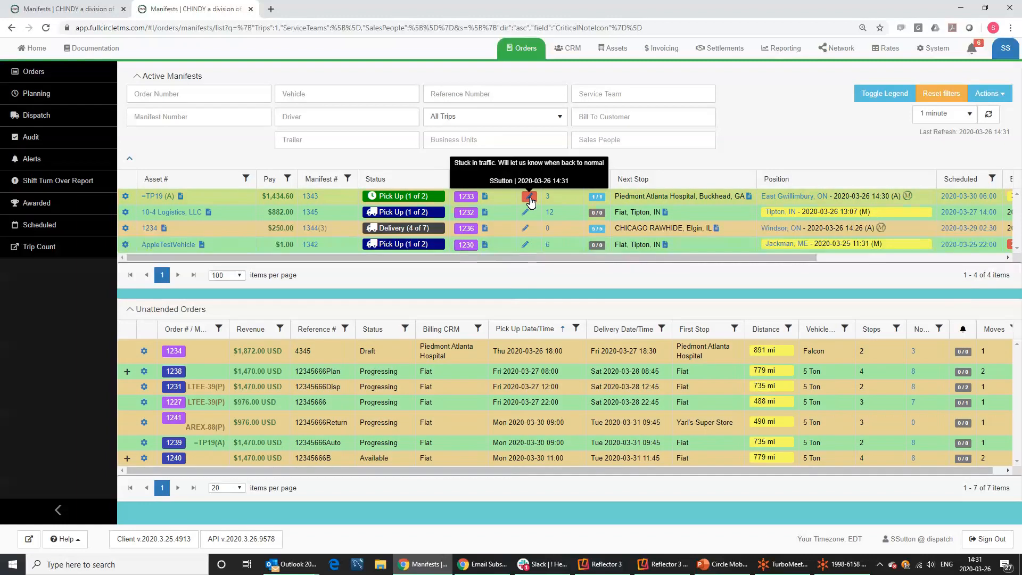
pyautogui.moveTo(398, 198)
pyautogui.moveTo(467, 200)
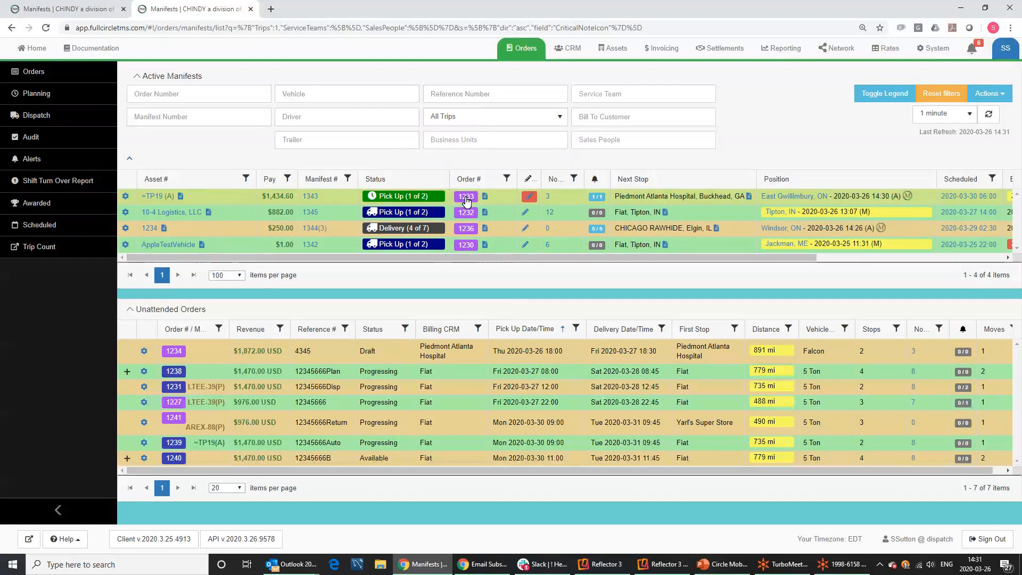
# Open order 1233 and add a My Cell # text alert for Arrive at Pick Up.
pyautogui.click(466, 198)
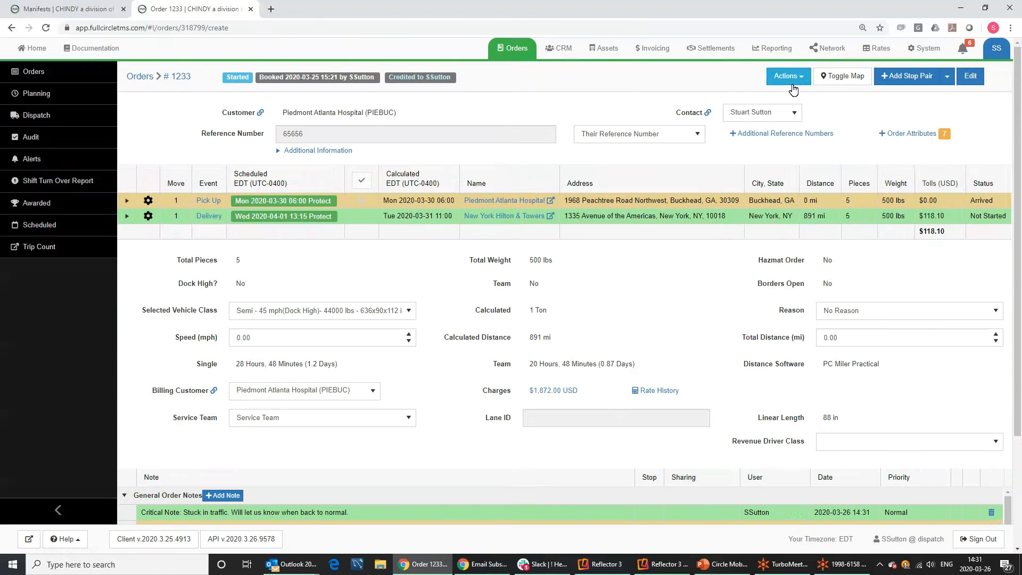
pyautogui.click(793, 76)
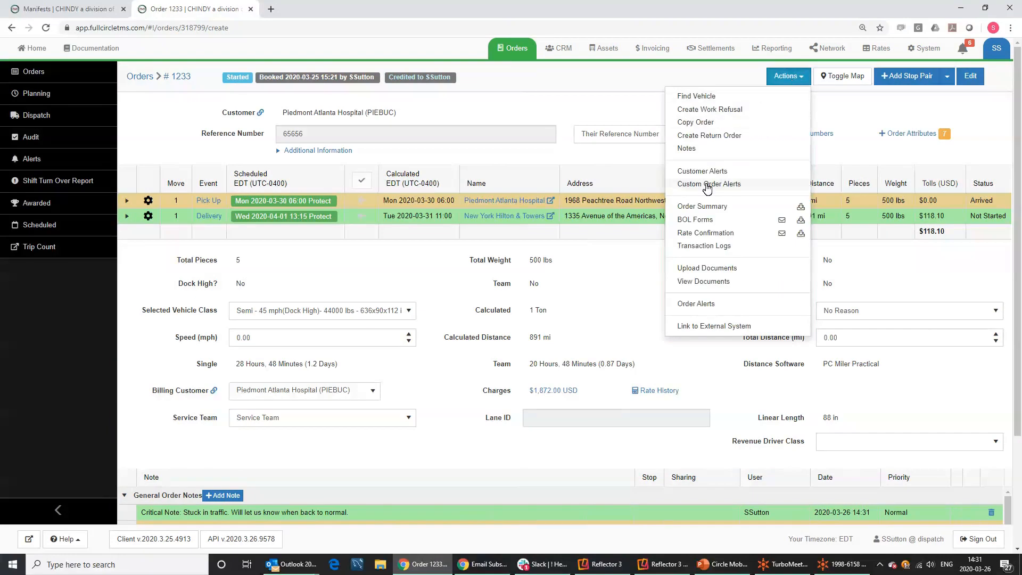
pyautogui.click(706, 187)
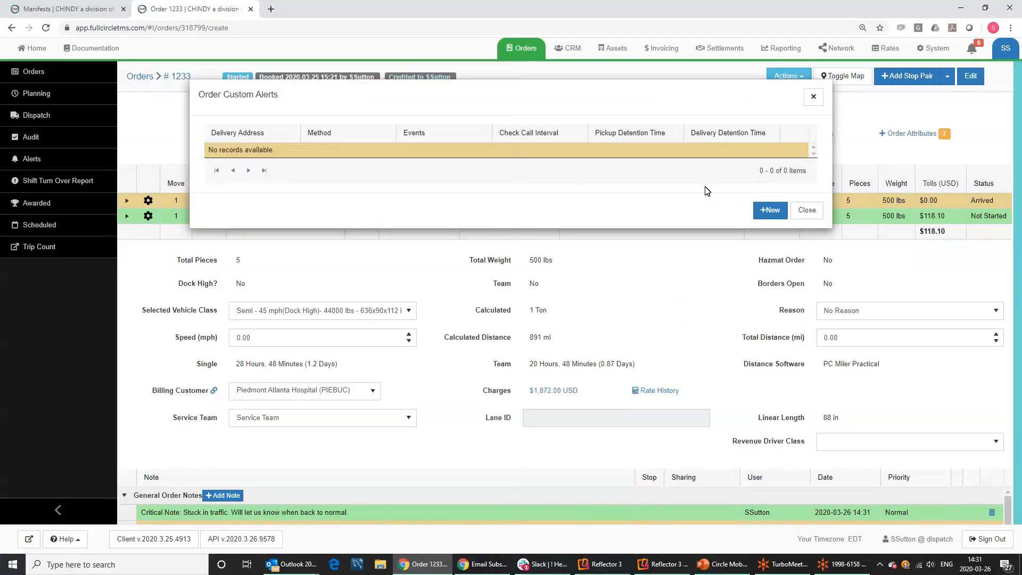
pyautogui.click(763, 211)
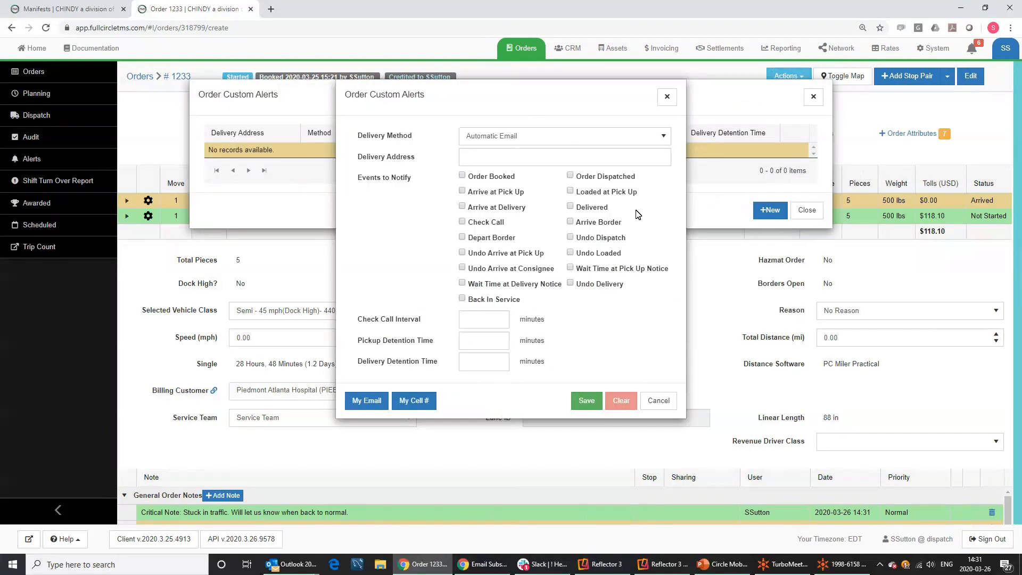
pyautogui.click(409, 402)
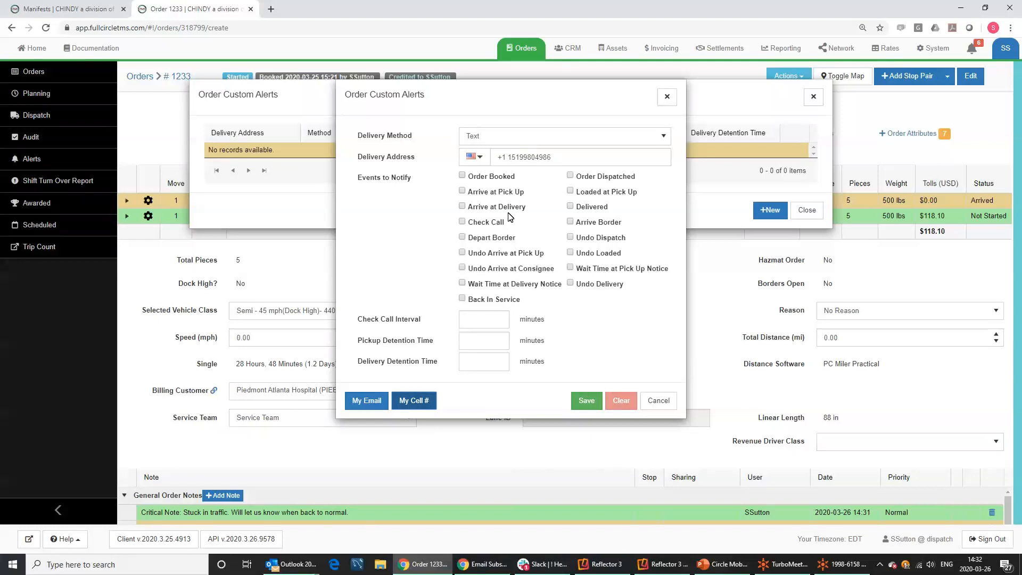
pyautogui.click(476, 196)
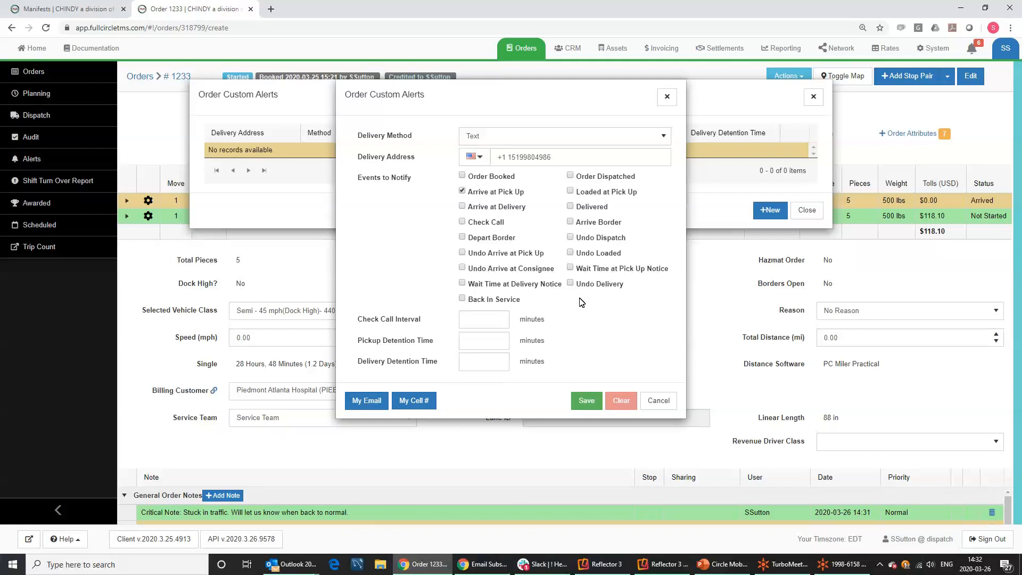
pyautogui.click(588, 403)
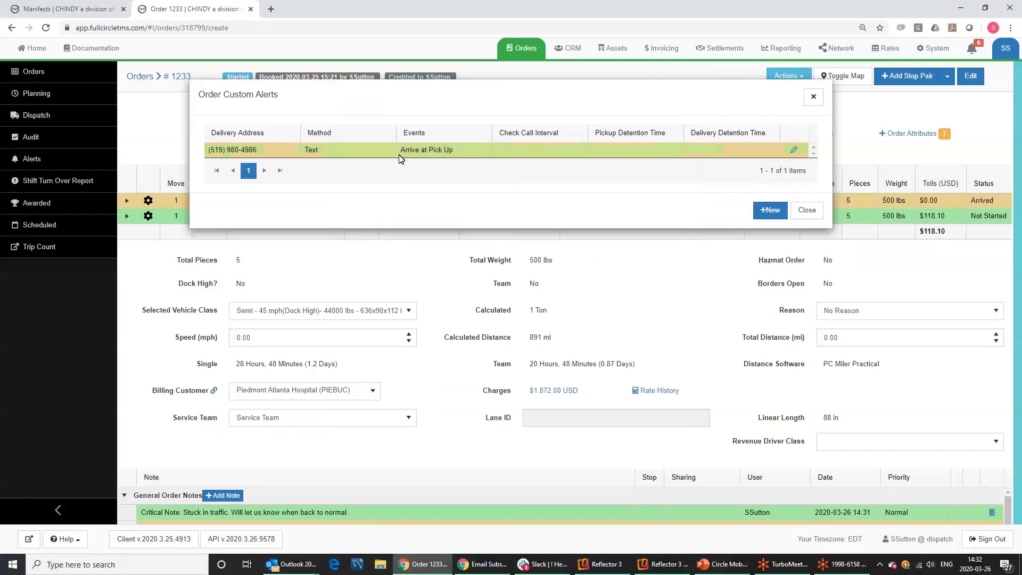
pyautogui.click(815, 101)
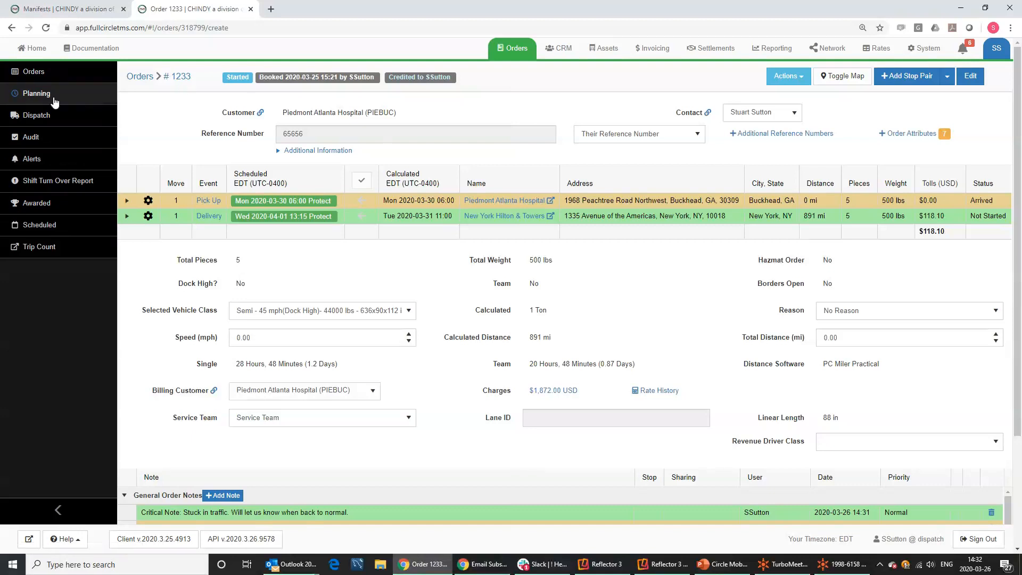
# Reopen order 1233 and add a My Cell # text alert for Loaded at Pick Up.
pyautogui.click(38, 115)
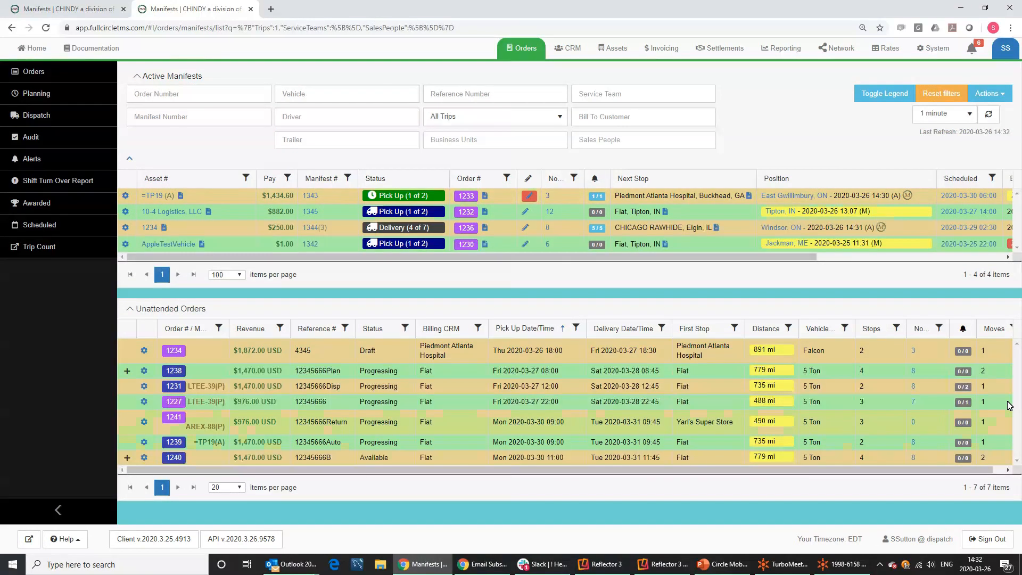
pyautogui.moveTo(1007, 402); pyautogui.dragTo(1013, 116)
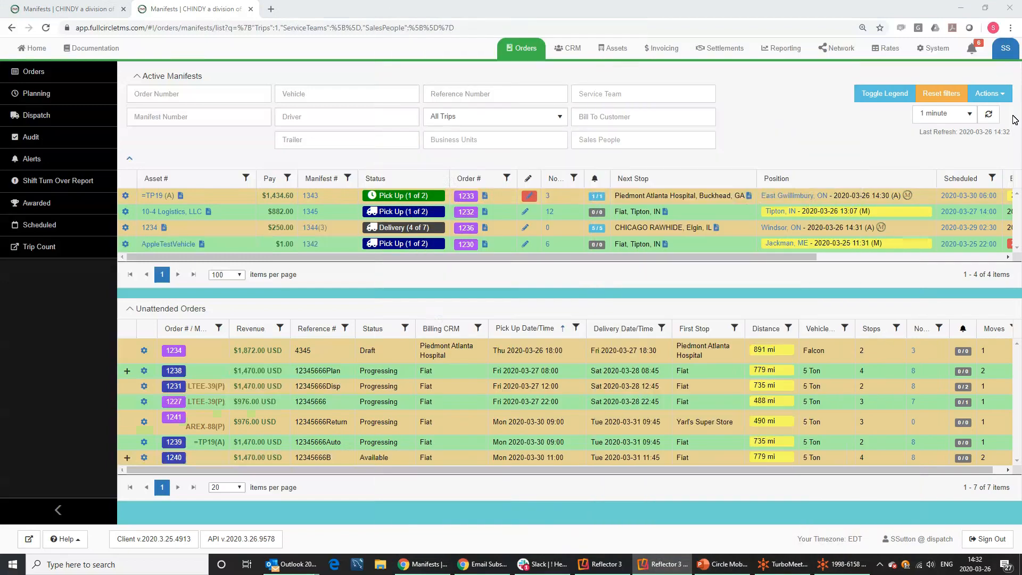
pyautogui.click(468, 199)
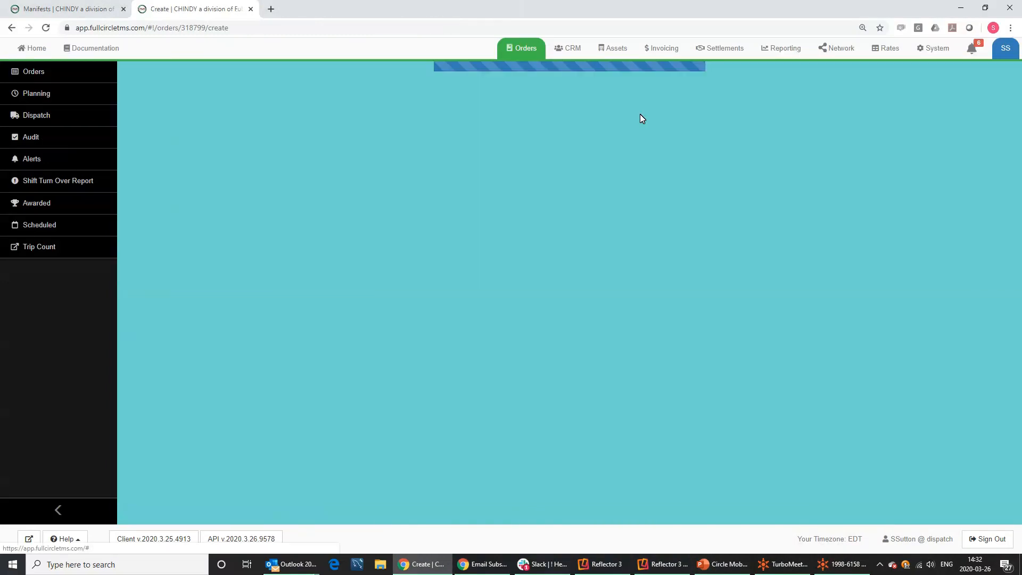
pyautogui.click(781, 78)
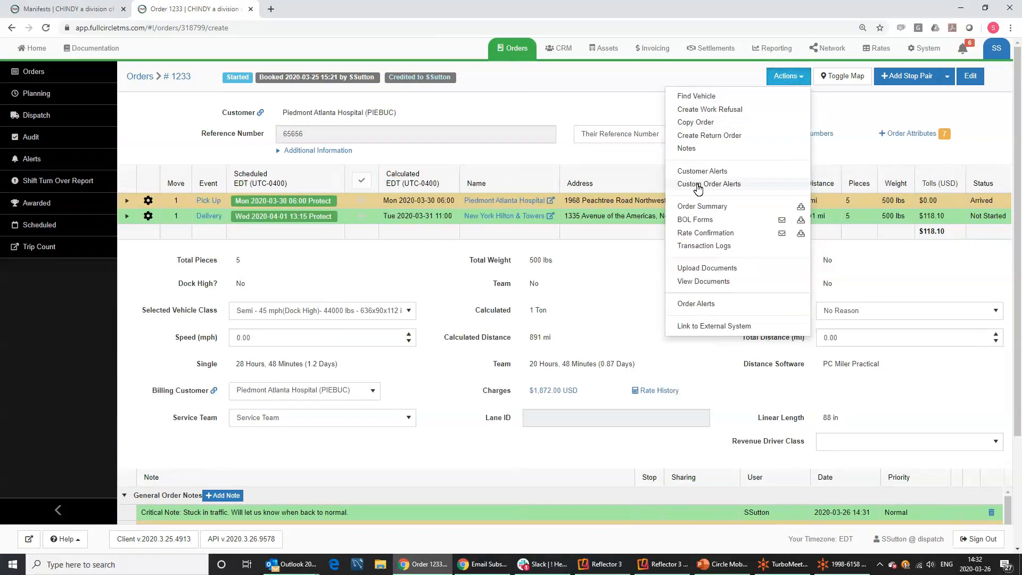
pyautogui.click(697, 186)
pyautogui.click(767, 209)
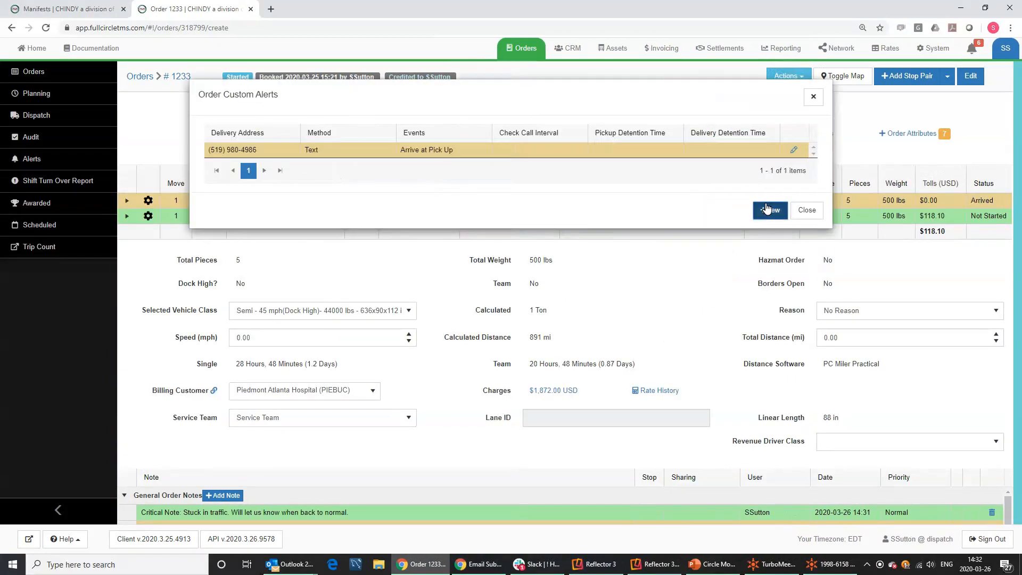
pyautogui.click(414, 401)
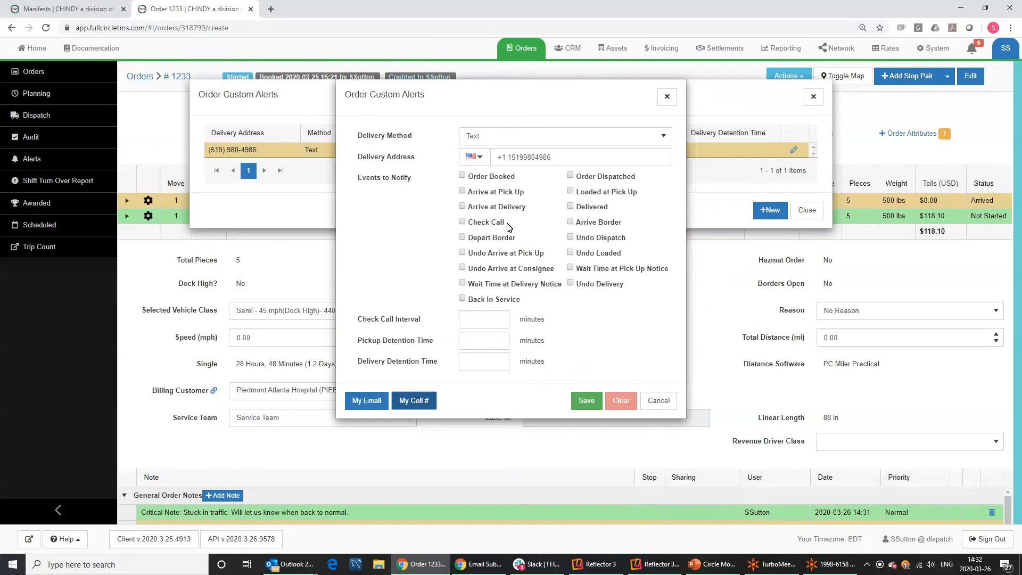
pyautogui.click(570, 190)
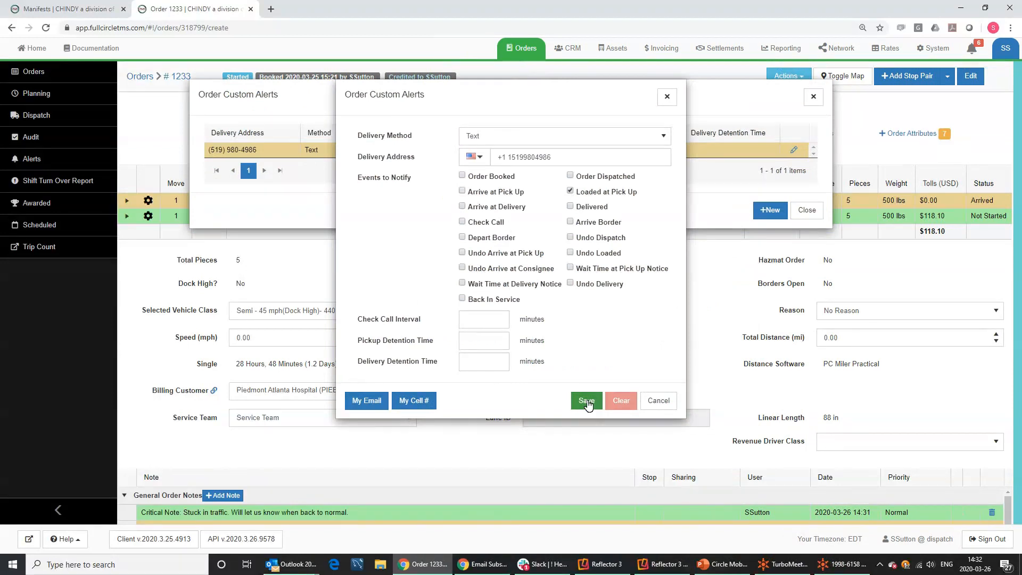
pyautogui.click(588, 403)
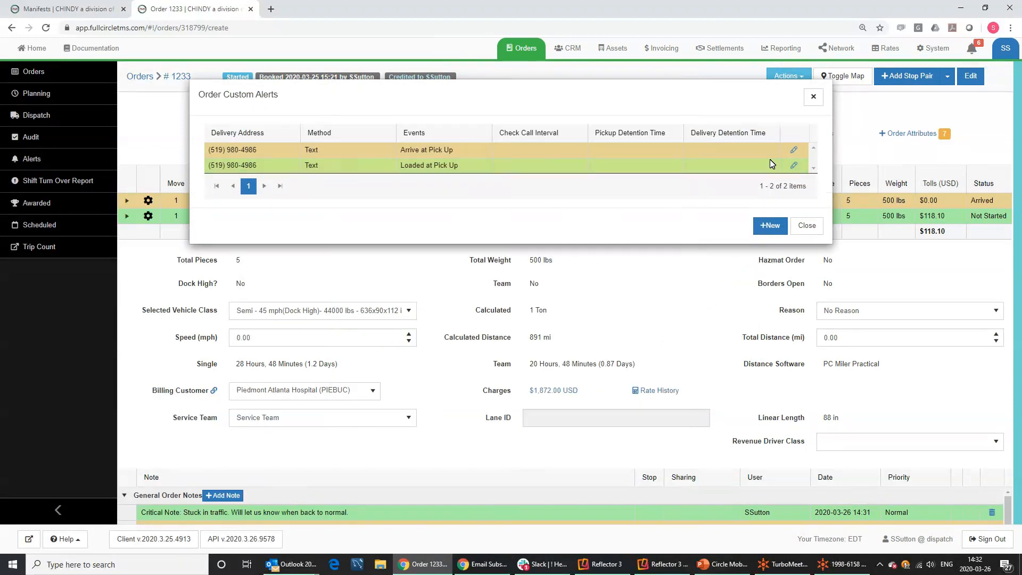
pyautogui.click(813, 99)
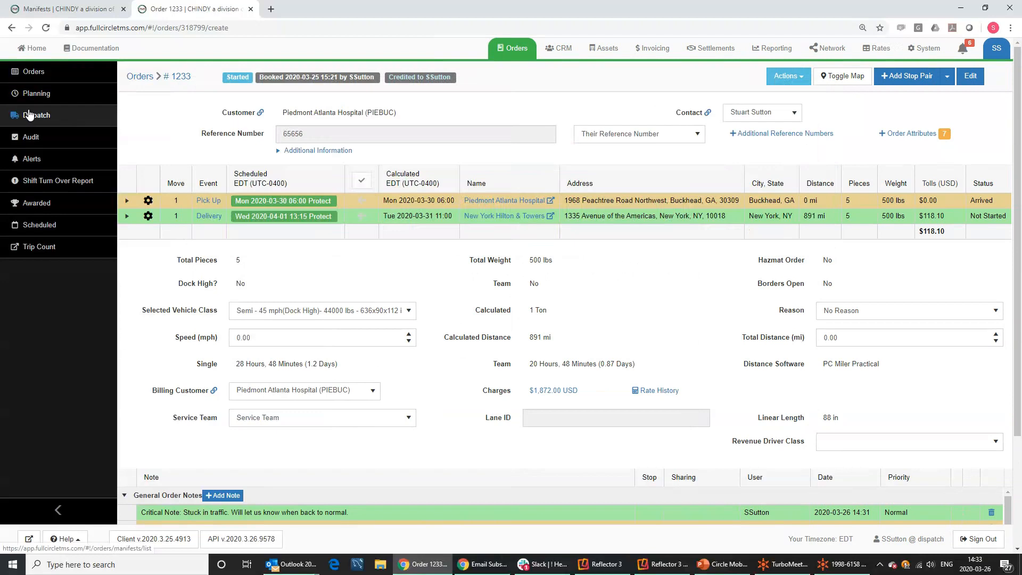
# Check the Reflector 3 iPhone mirror for alerts, then move it off the Active Manifests list.
pyautogui.click(30, 116)
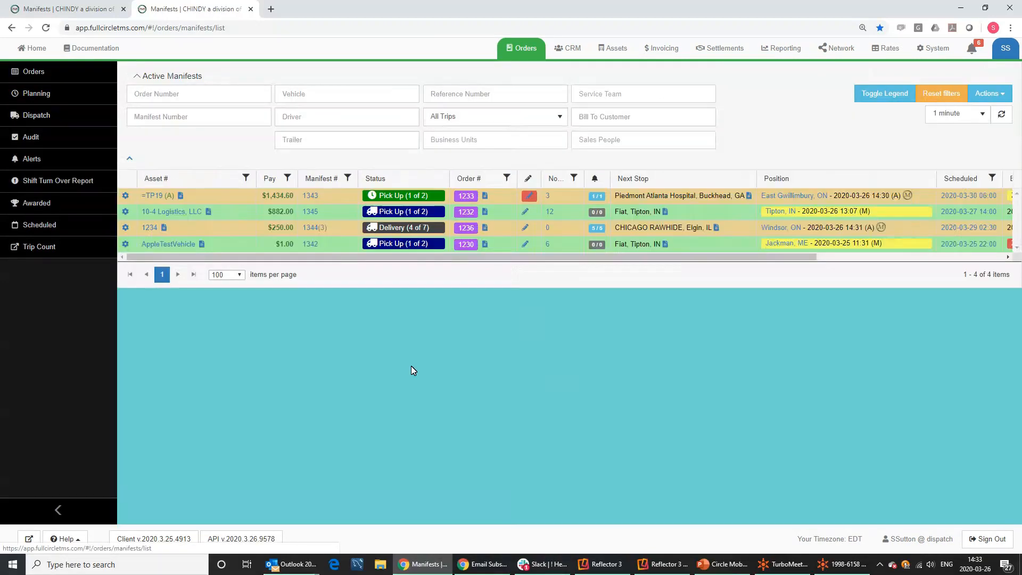
pyautogui.click(656, 565)
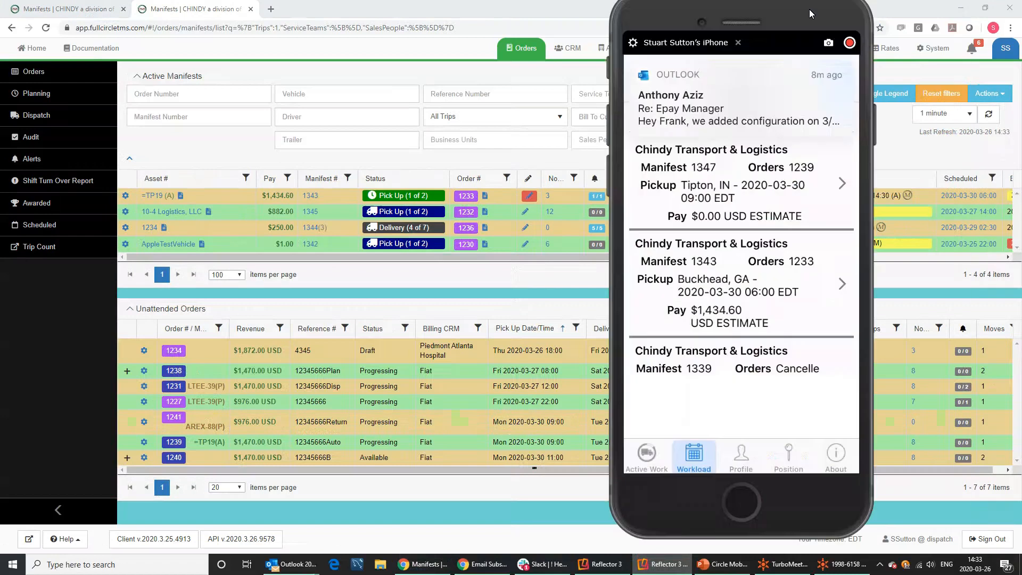
pyautogui.moveTo(809, 14); pyautogui.dragTo(735, 12)
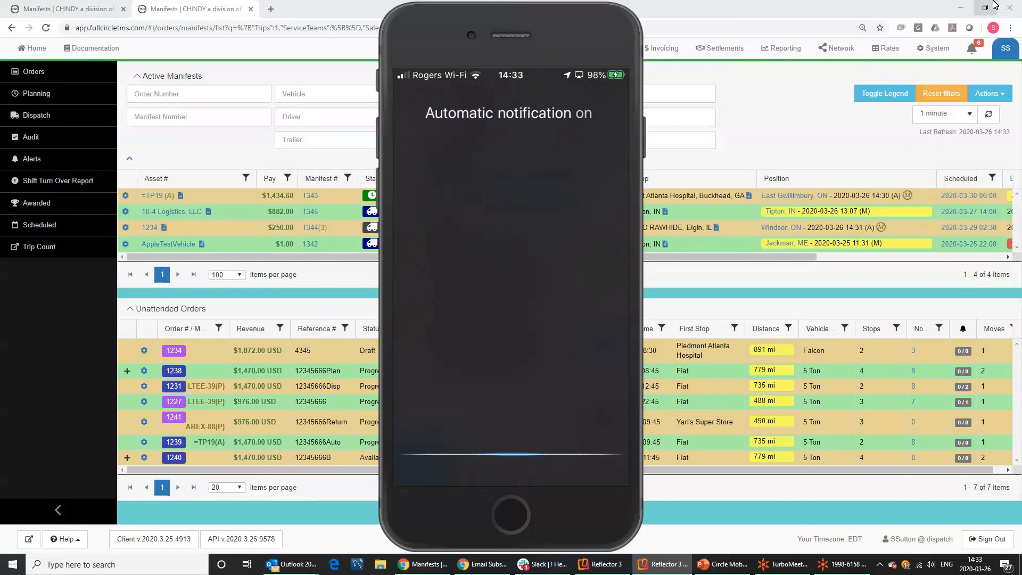
pyautogui.moveTo(538, 40); pyautogui.dragTo(743, 76)
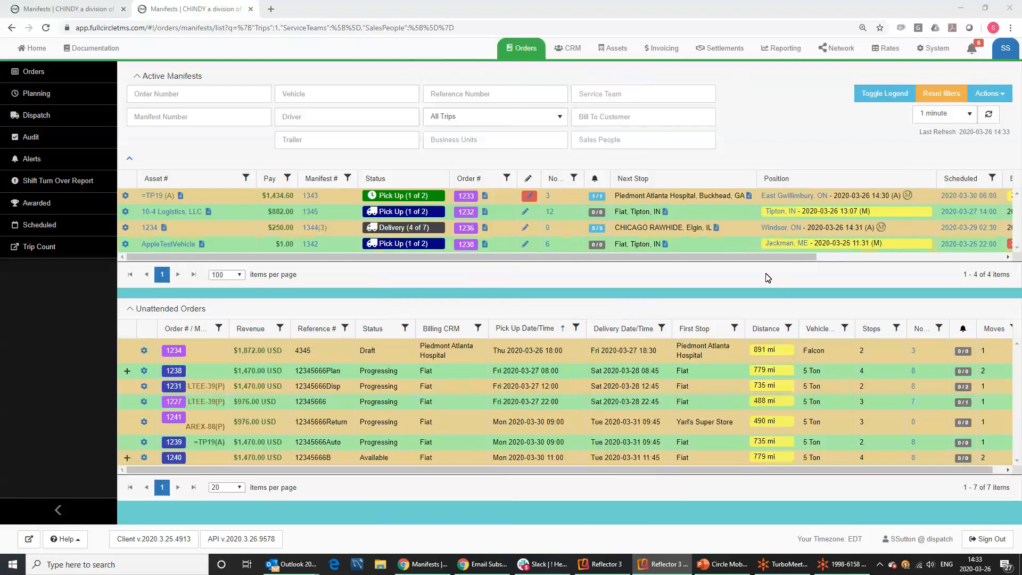
pyautogui.moveTo(404, 196)
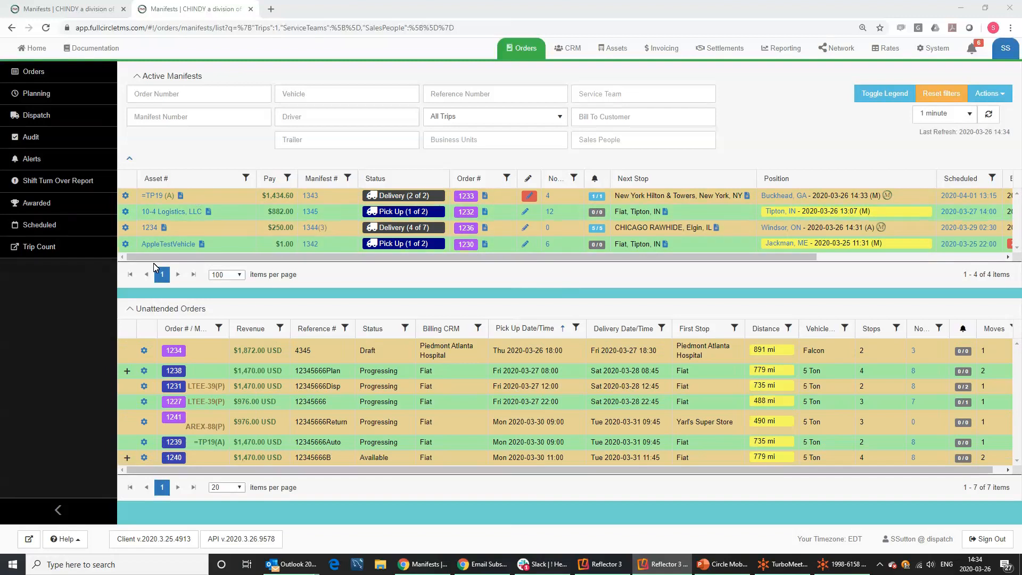
# Review manifest 1343's events in Multi Event with Check All, close unsaved, and reopen its gear menu.
pyautogui.click(125, 198)
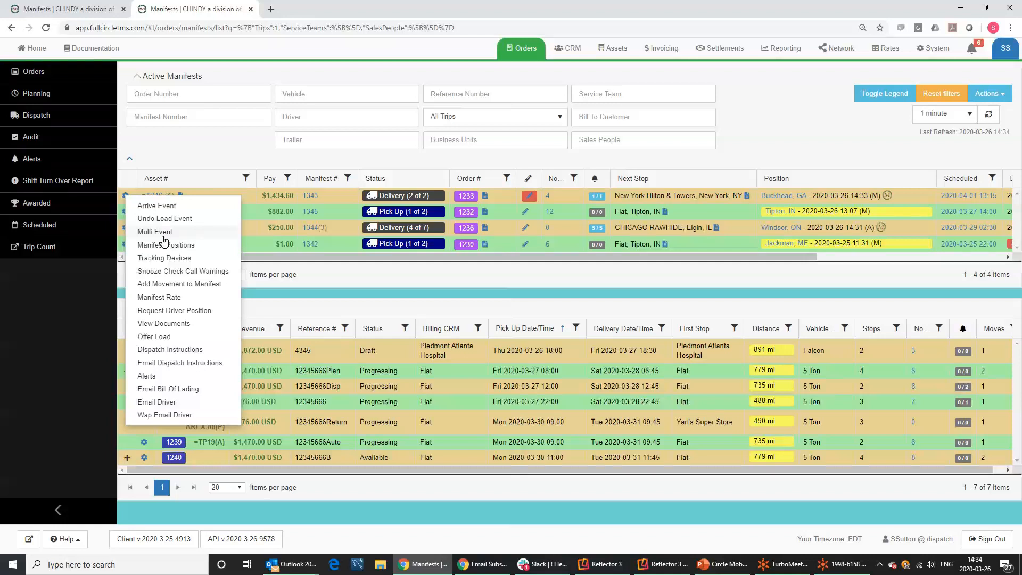
pyautogui.click(162, 233)
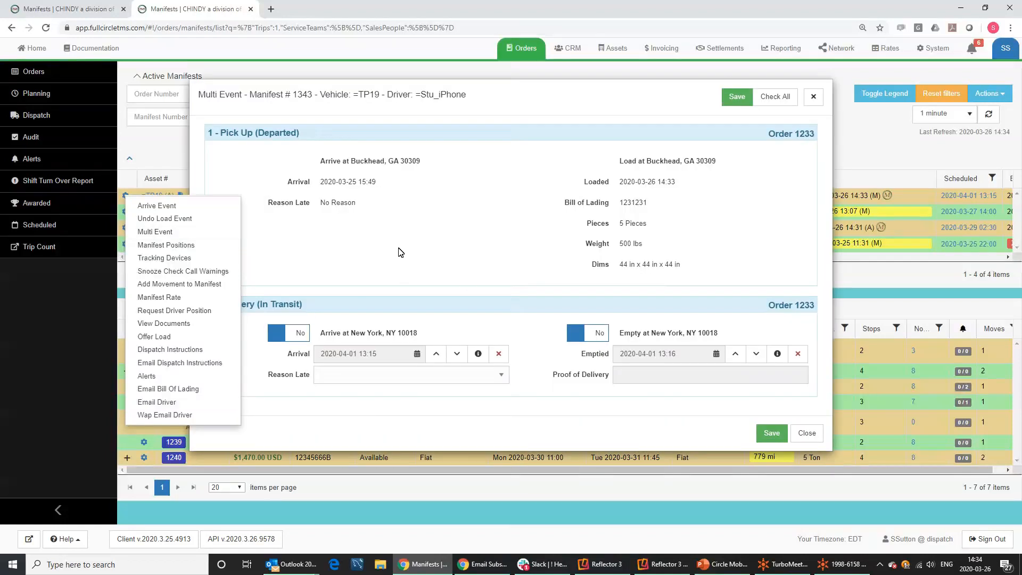
pyautogui.click(787, 99)
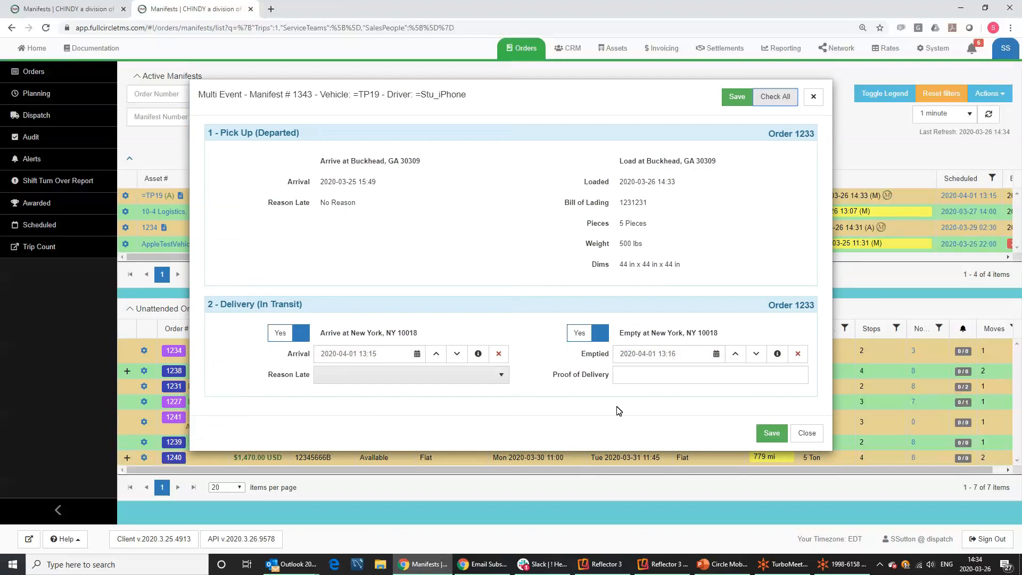
pyautogui.click(815, 97)
pyautogui.click(127, 196)
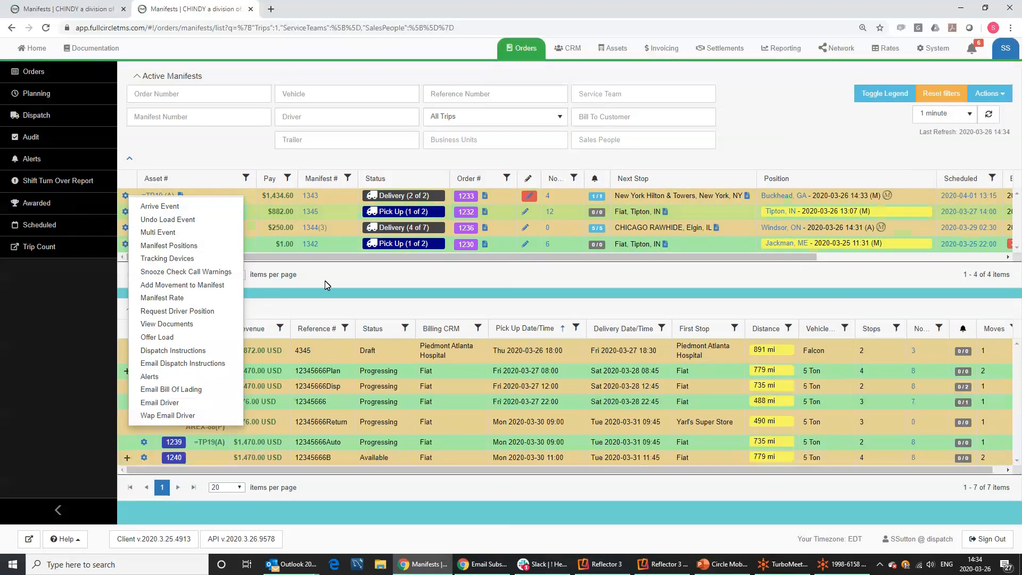
# Inspect the location and camera permissions of manifest 1343's tracking devices, then close the list.
pyautogui.click(159, 260)
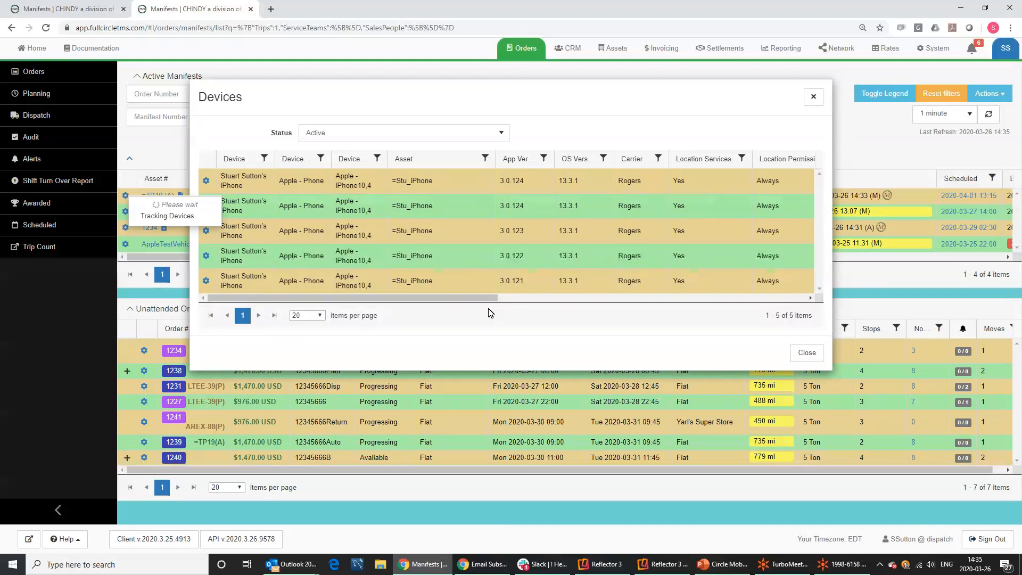
pyautogui.moveTo(481, 300); pyautogui.dragTo(629, 318)
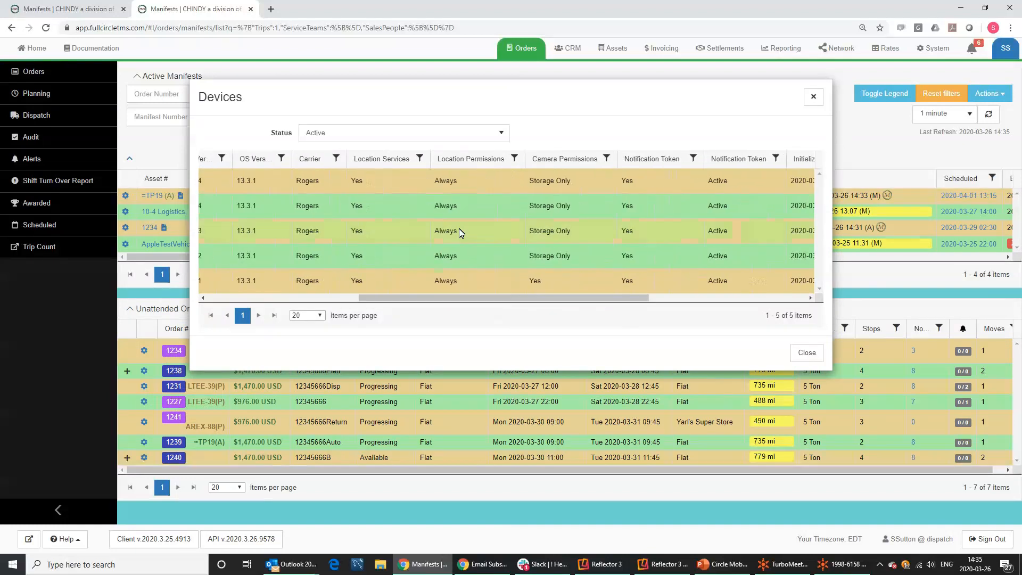
pyautogui.doubleClick(352, 183)
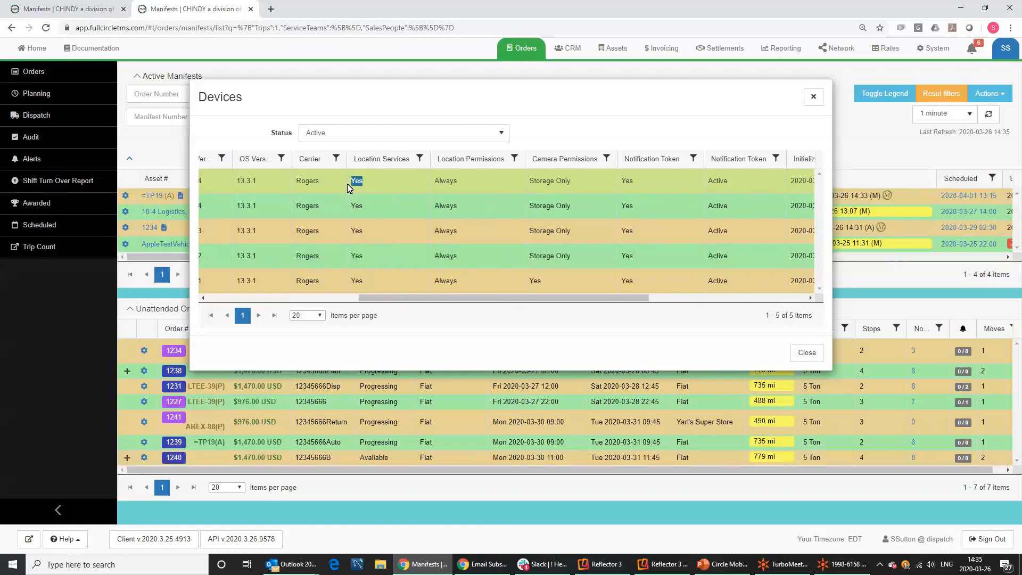
pyautogui.moveTo(474, 181); pyautogui.dragTo(416, 196)
pyautogui.moveTo(366, 181); pyautogui.dragTo(350, 182)
pyautogui.moveTo(468, 183); pyautogui.dragTo(431, 187)
pyautogui.moveTo(578, 184); pyautogui.dragTo(539, 177)
pyautogui.click(564, 181)
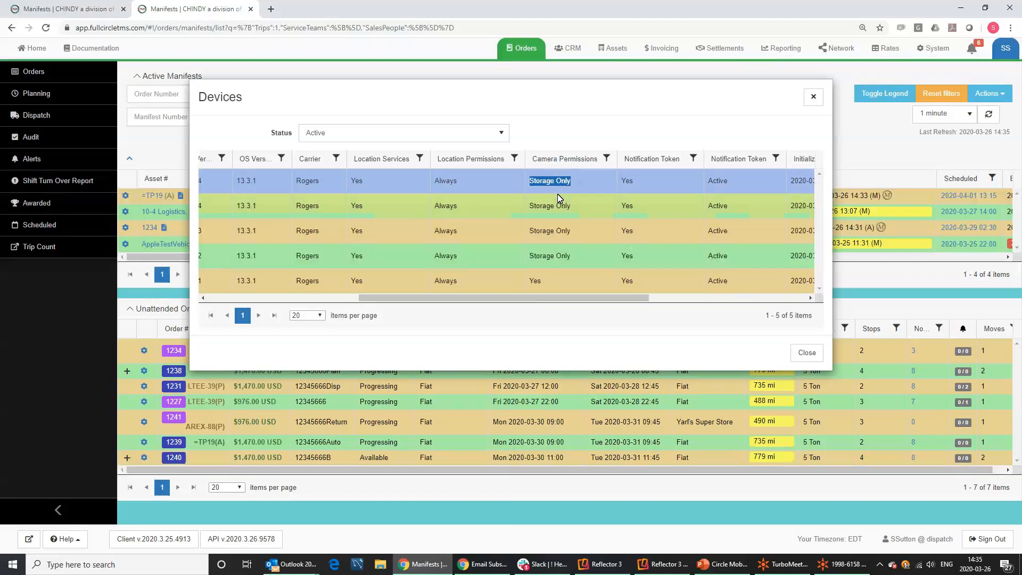
pyautogui.moveTo(553, 286); pyautogui.dragTo(532, 283)
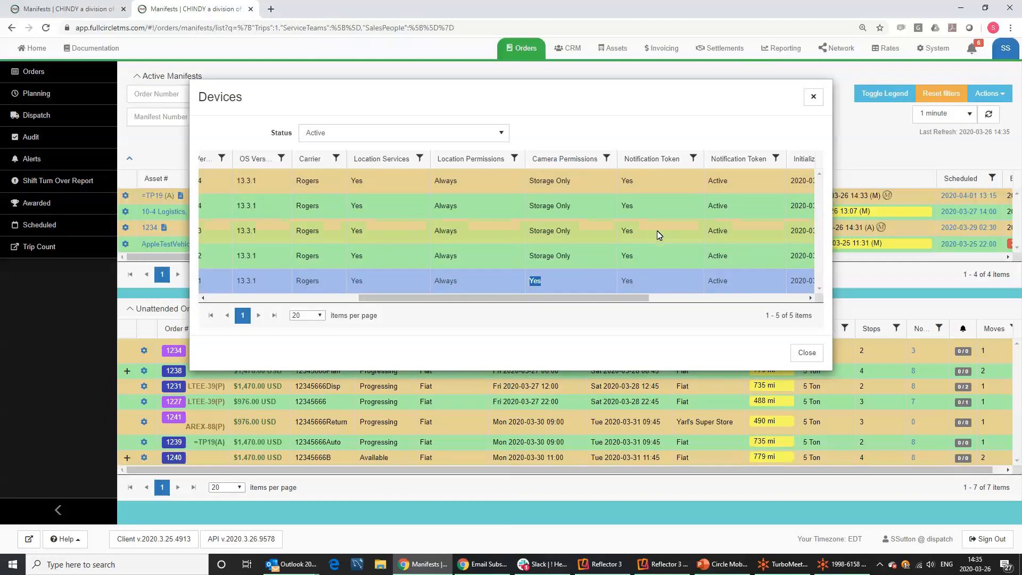
pyautogui.moveTo(629, 292); pyautogui.dragTo(720, 292)
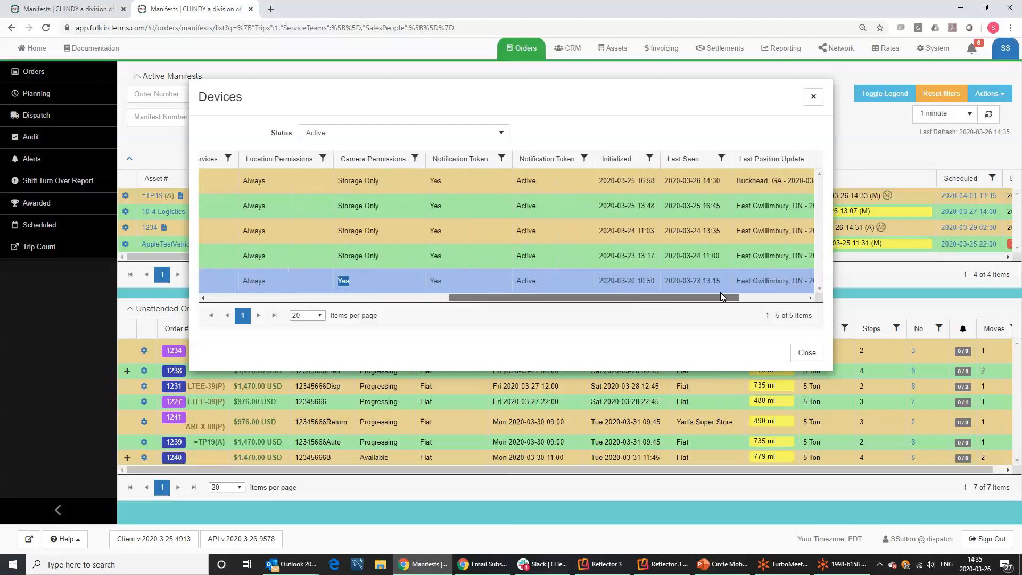
pyautogui.click(812, 98)
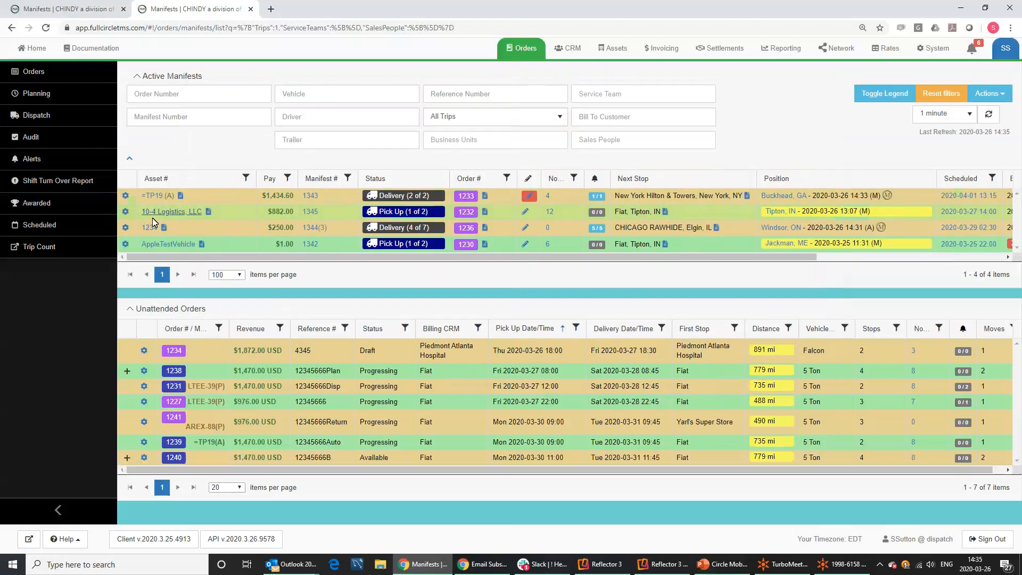
# Open the Jackman, ME position history for manifest 1342.
pyautogui.click(127, 197)
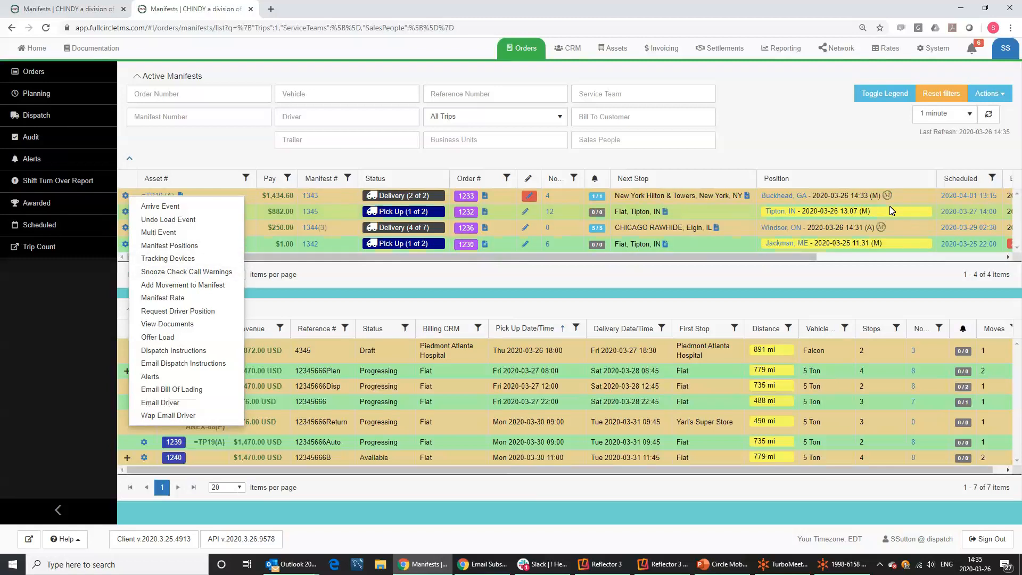
pyautogui.click(844, 140)
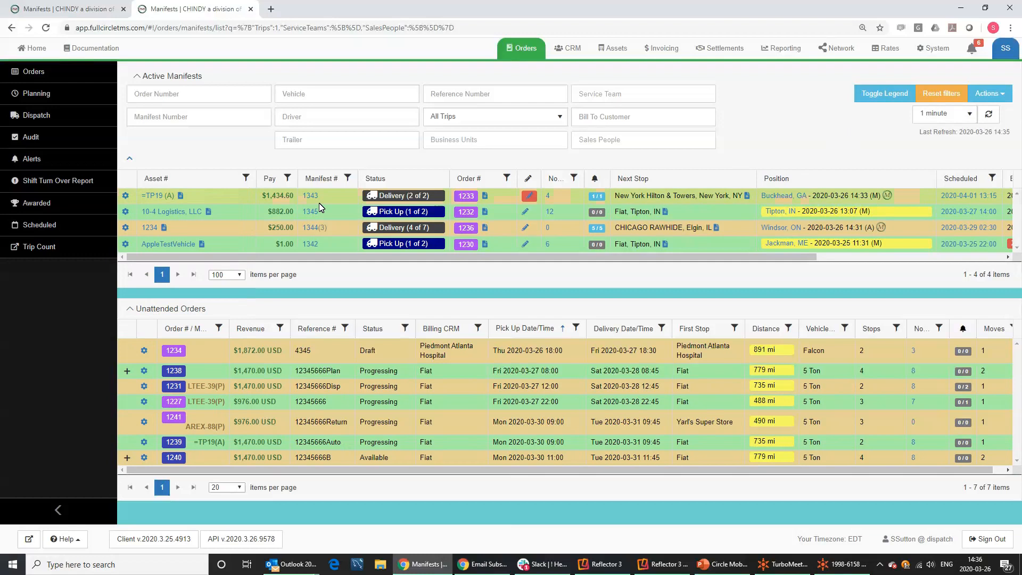
pyautogui.moveTo(202, 243)
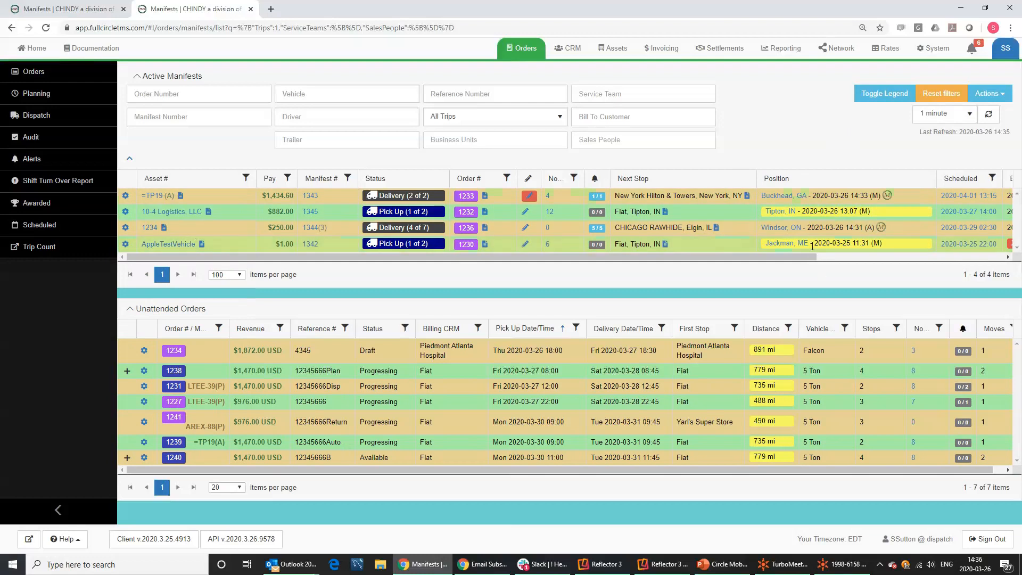
pyautogui.moveTo(794, 249)
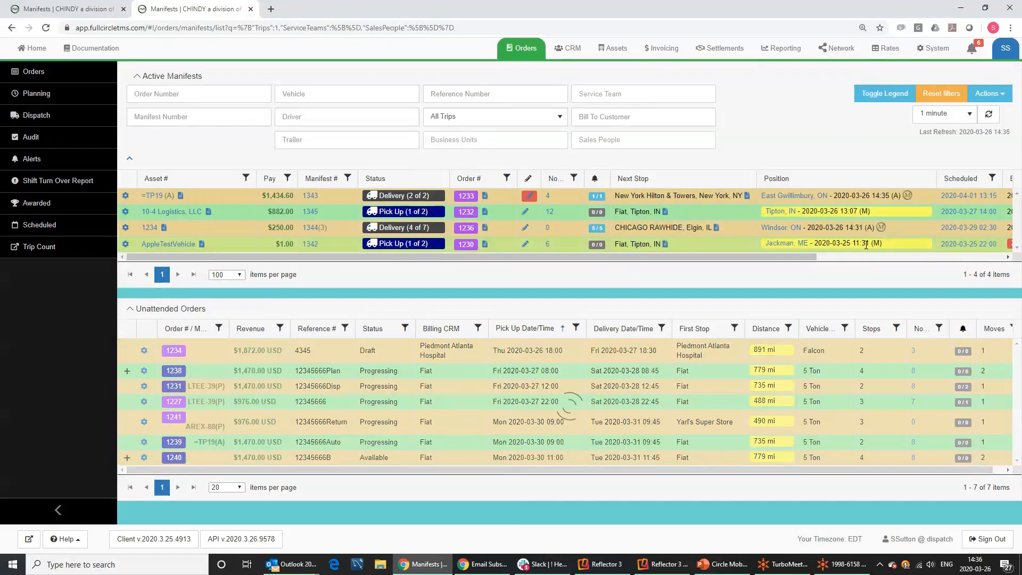
pyautogui.moveTo(867, 245)
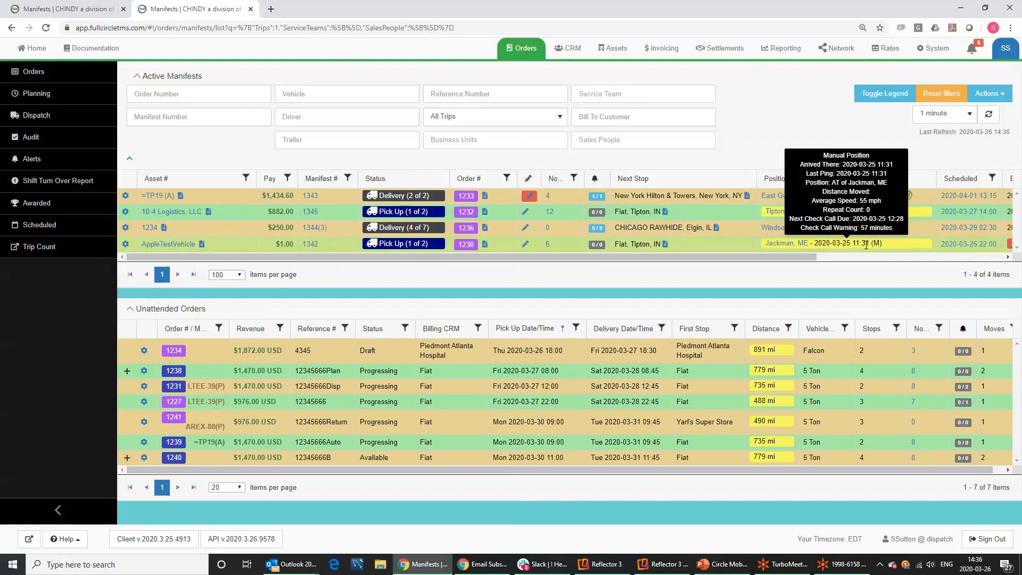
pyautogui.click(795, 244)
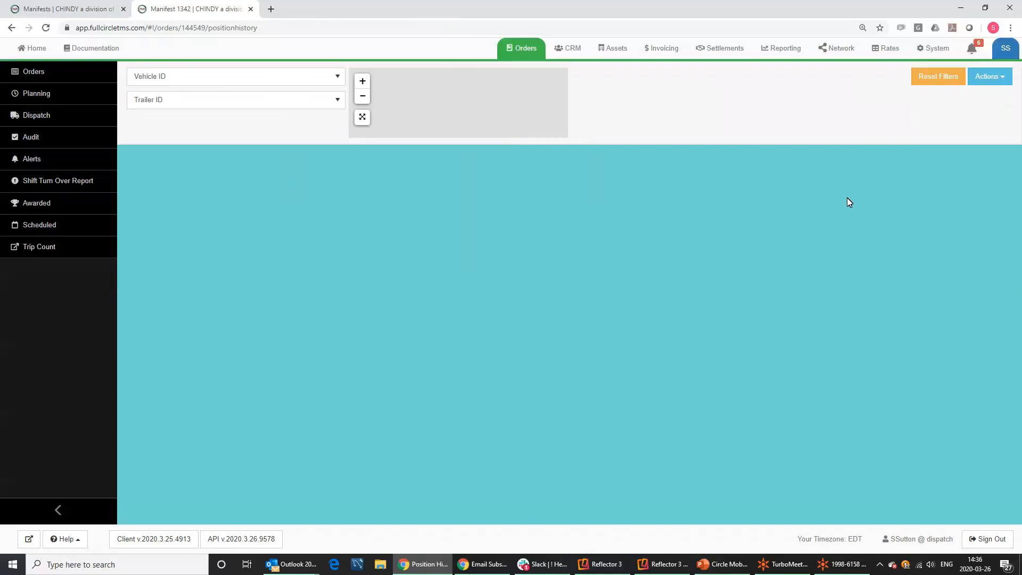
pyautogui.click(936, 80)
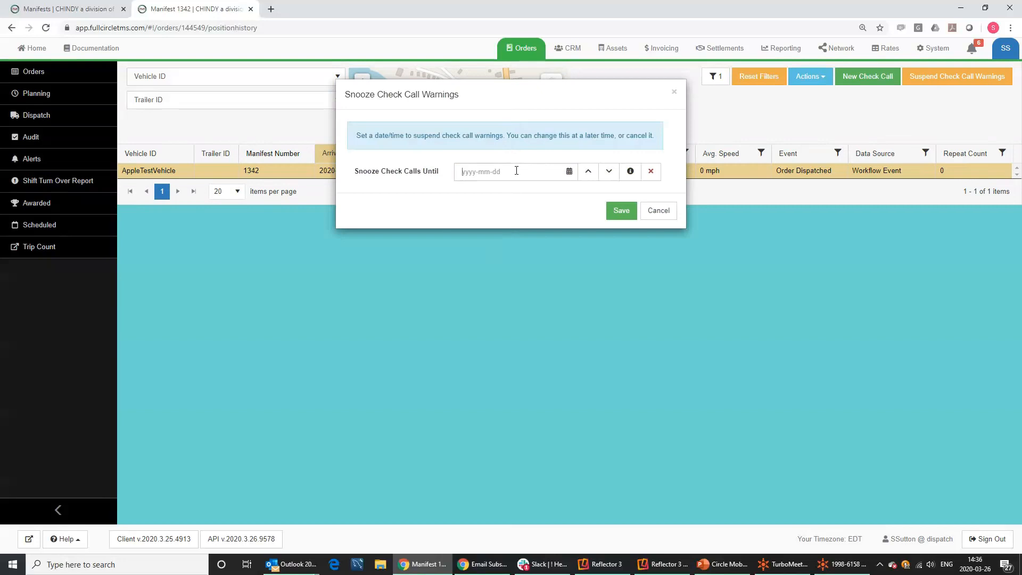
pyautogui.write('f')
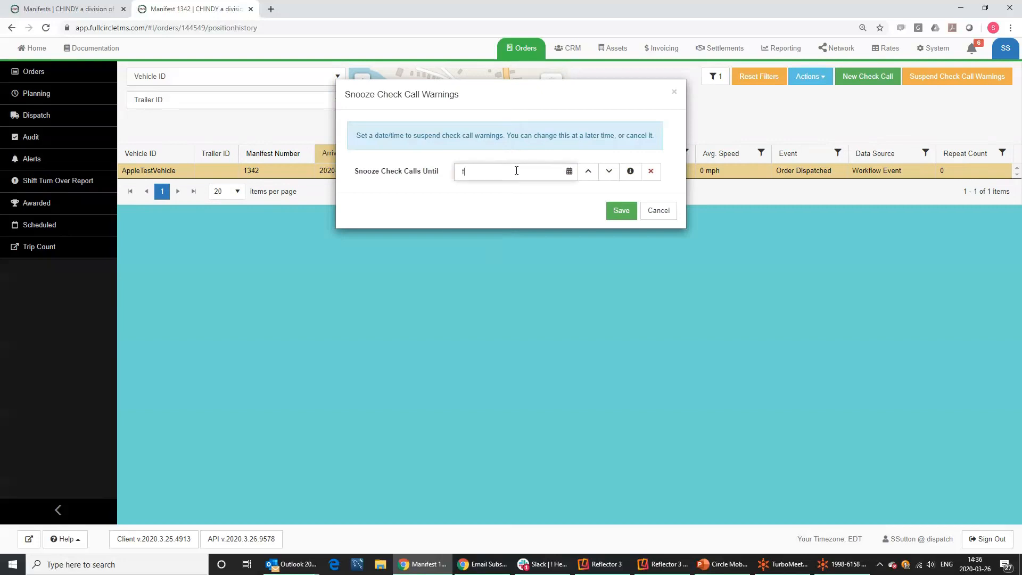
pyautogui.write(' 8')
pyautogui.press('Tab')
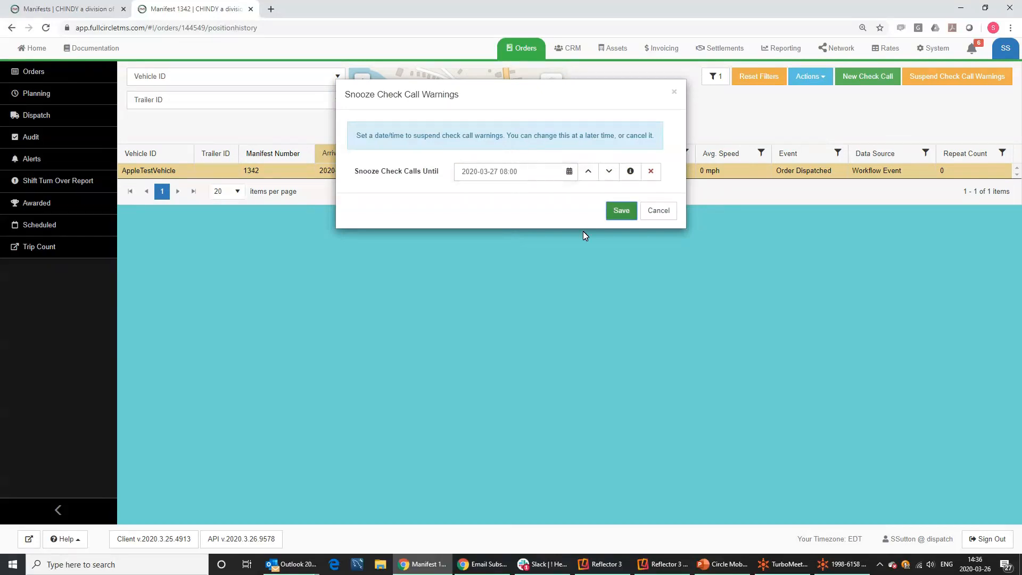
pyautogui.click(621, 212)
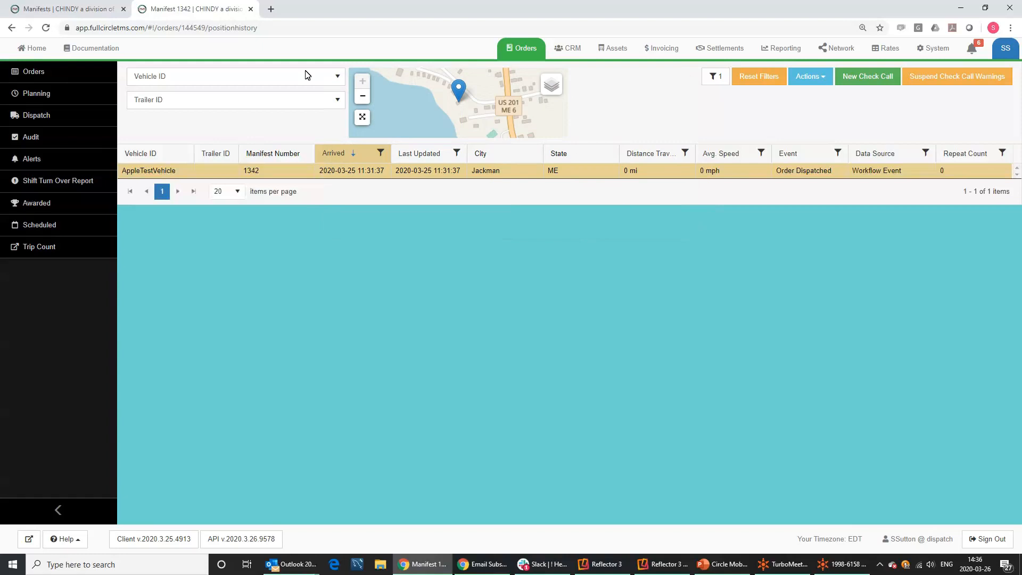
pyautogui.click(38, 118)
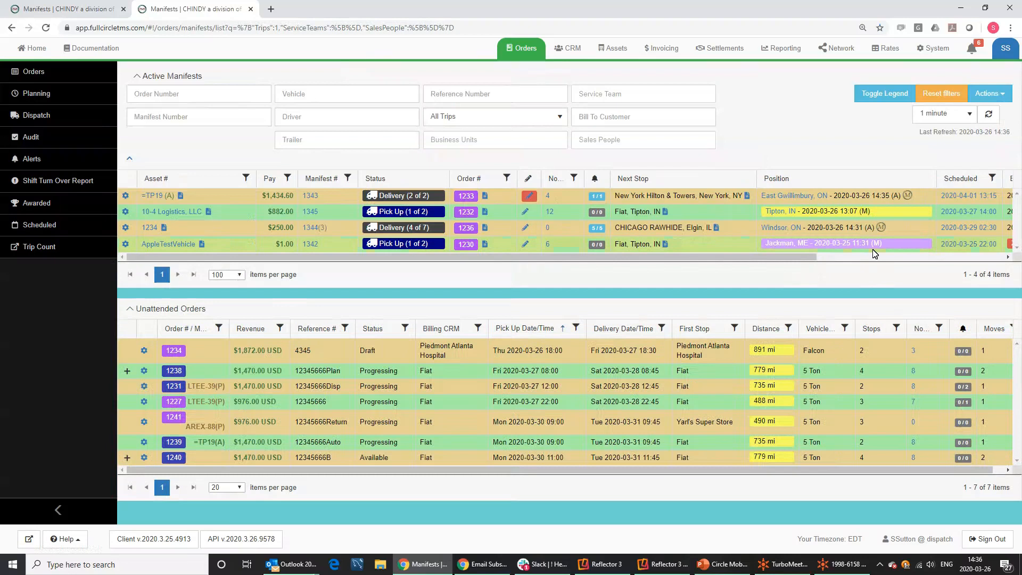
# Open the gear action list on manifest 1342's AppleTestVehicle row.
pyautogui.moveTo(801, 247)
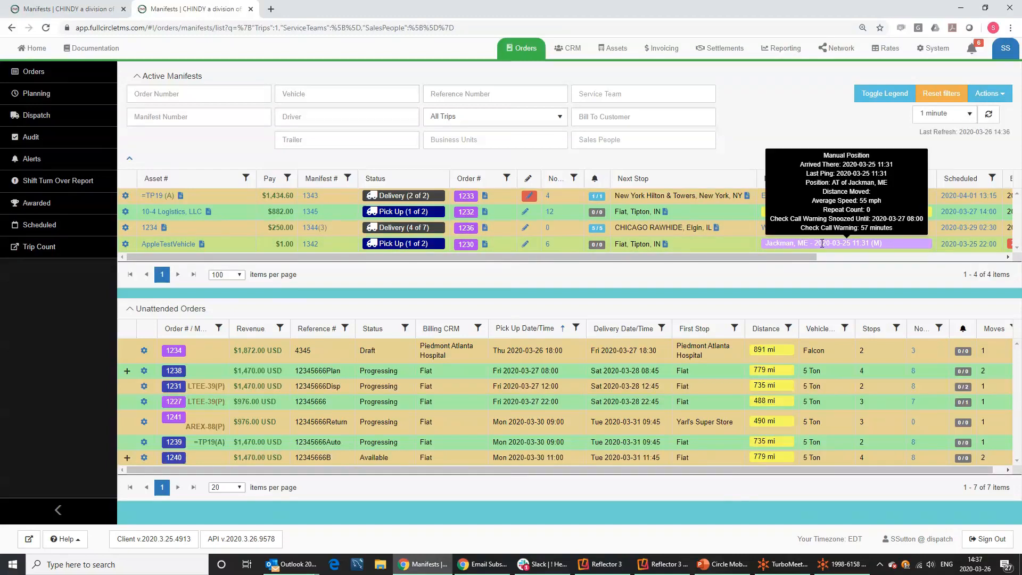
pyautogui.click(126, 244)
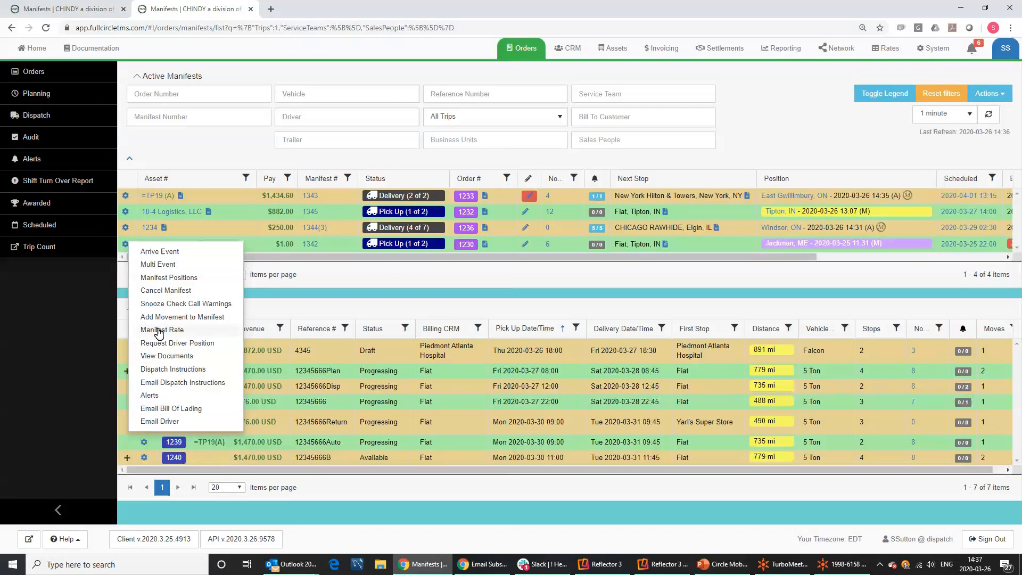
# Expand Unattended Orders and set order 1234 from Draft to Available.
pyautogui.click(379, 312)
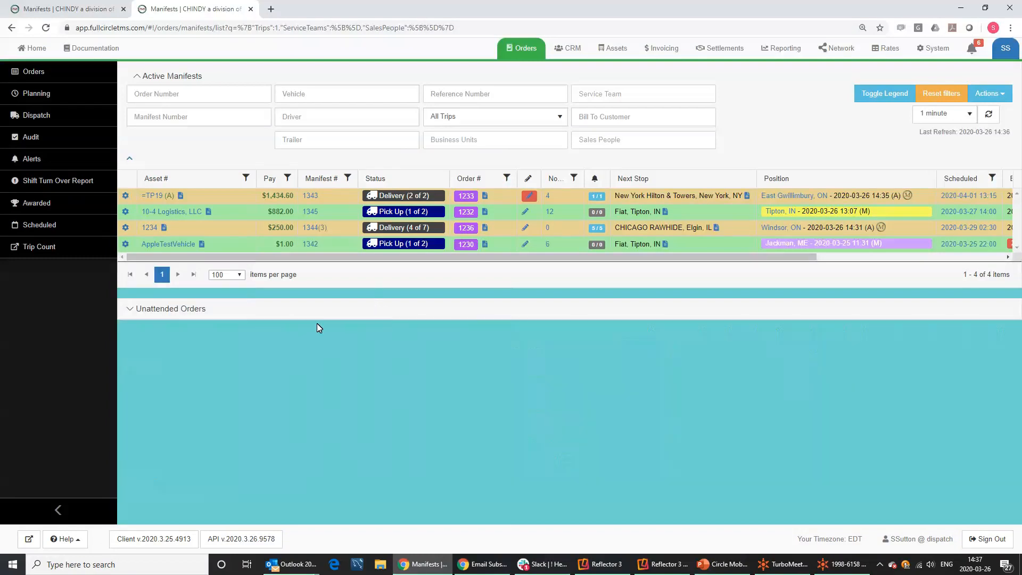
pyautogui.click(173, 311)
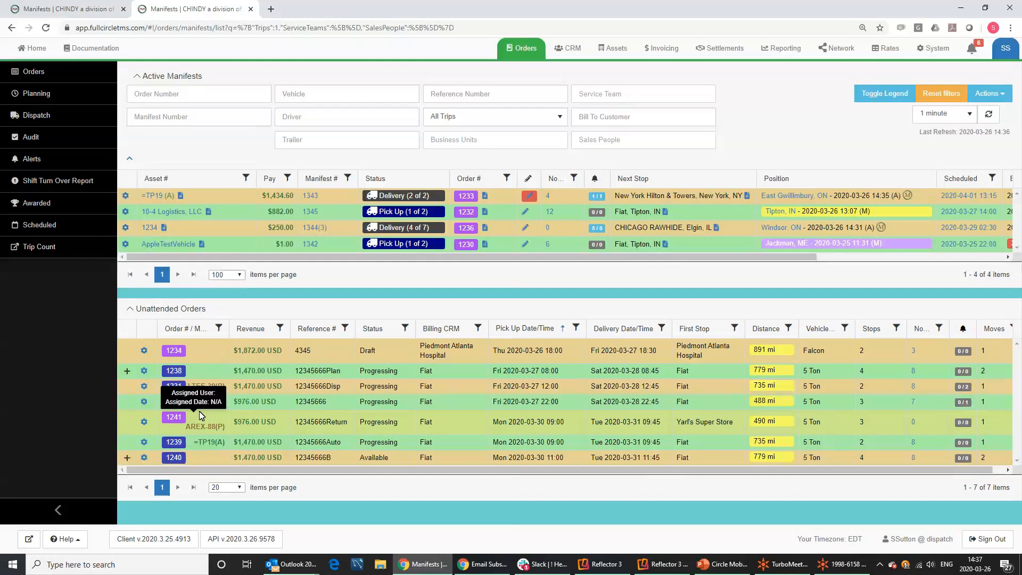
pyautogui.click(144, 352)
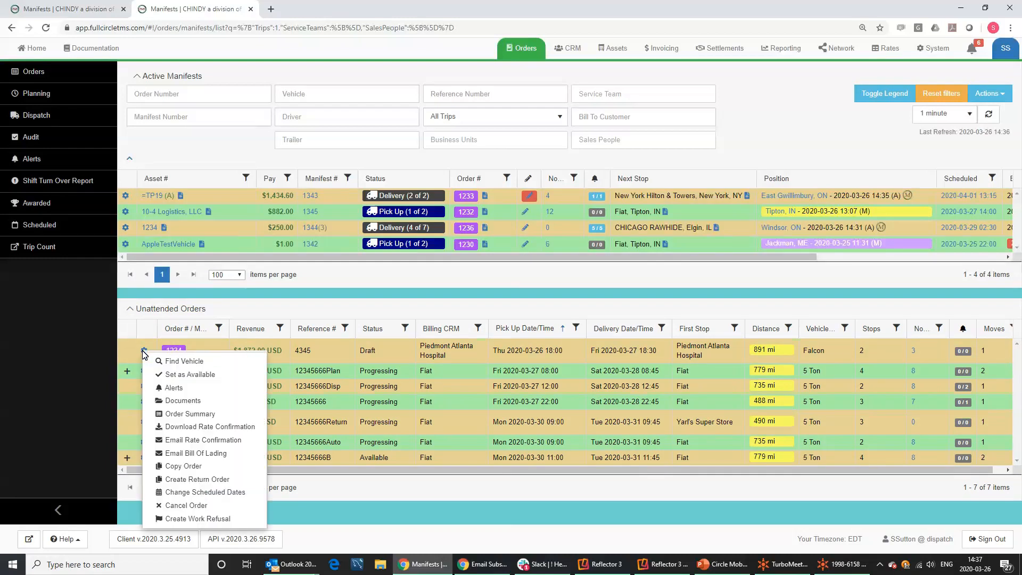
pyautogui.click(177, 374)
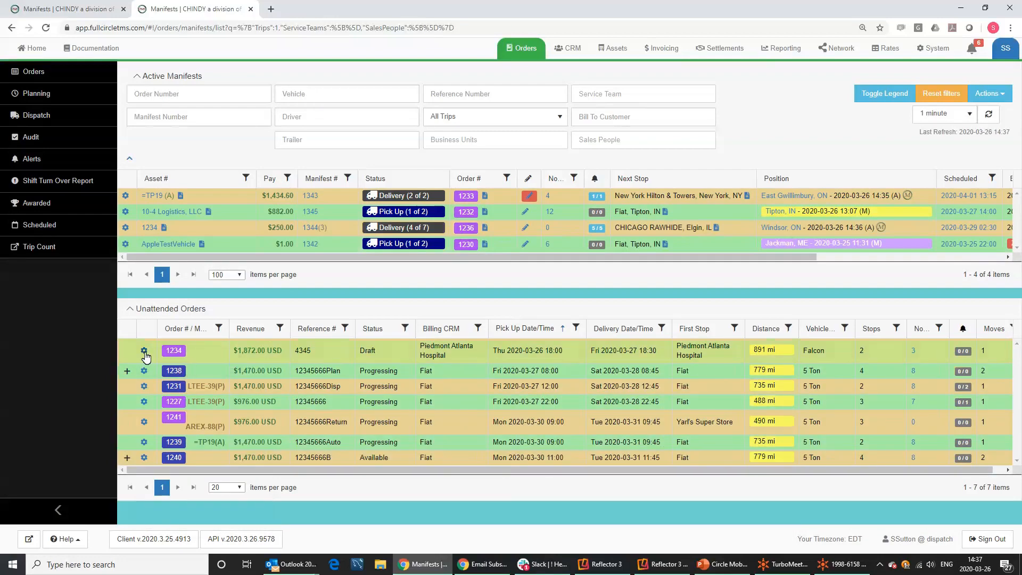
pyautogui.click(145, 353)
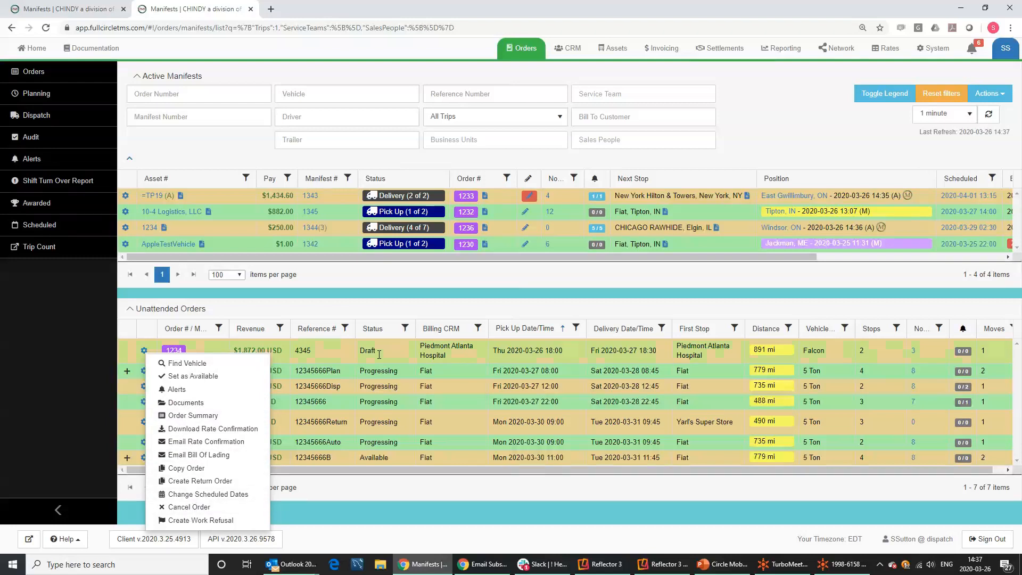
pyautogui.click(170, 377)
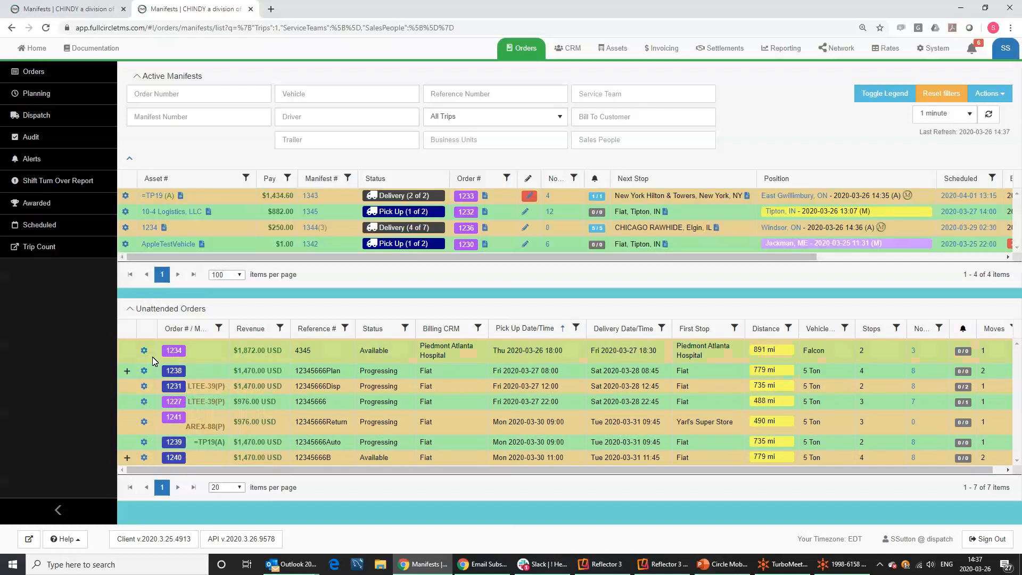
# Open Dispatch Order for order 1234, then return to the Active Manifests list.
pyautogui.click(144, 351)
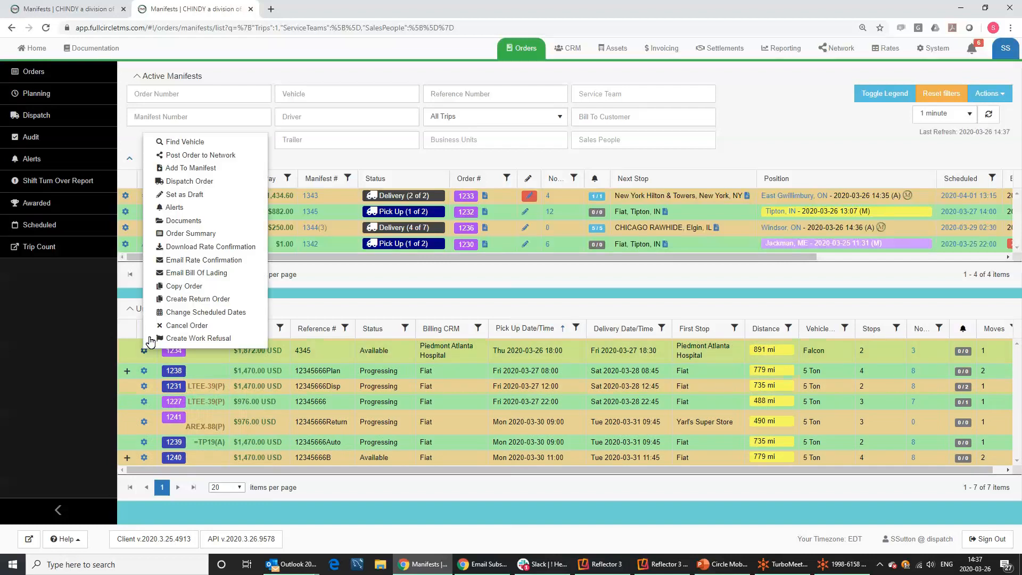
pyautogui.click(171, 182)
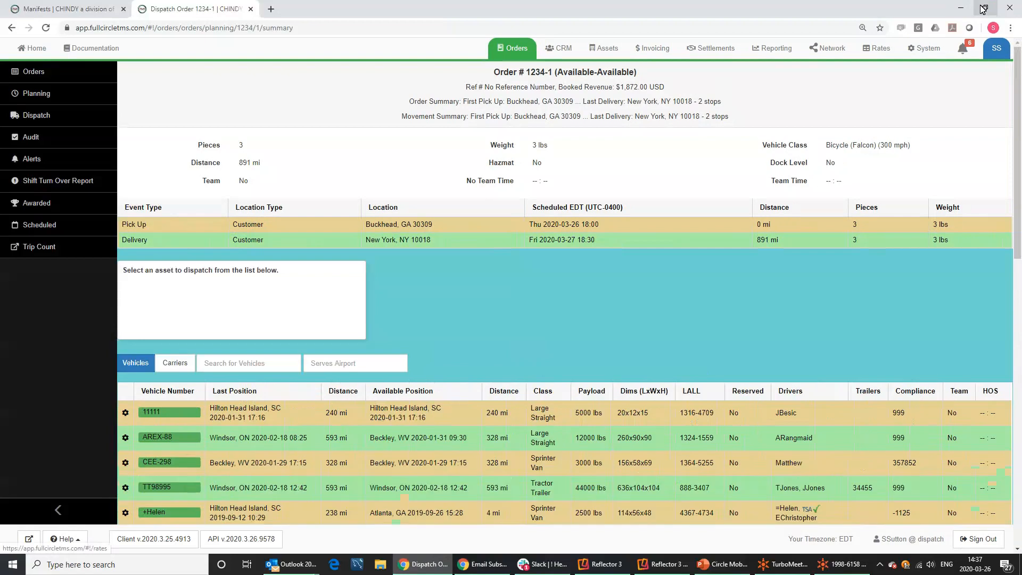
pyautogui.click(983, 9)
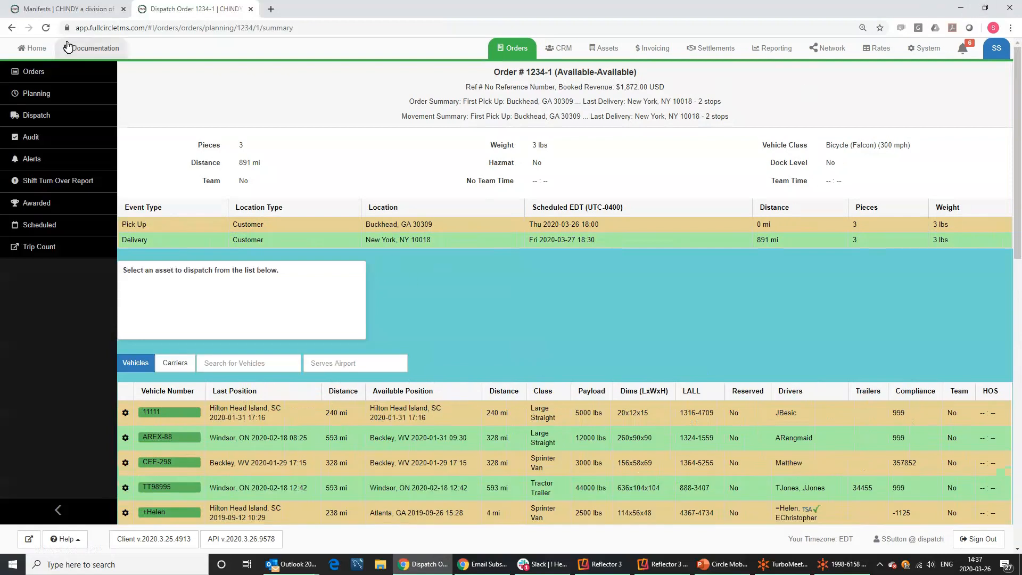
pyautogui.click(36, 95)
pyautogui.click(36, 116)
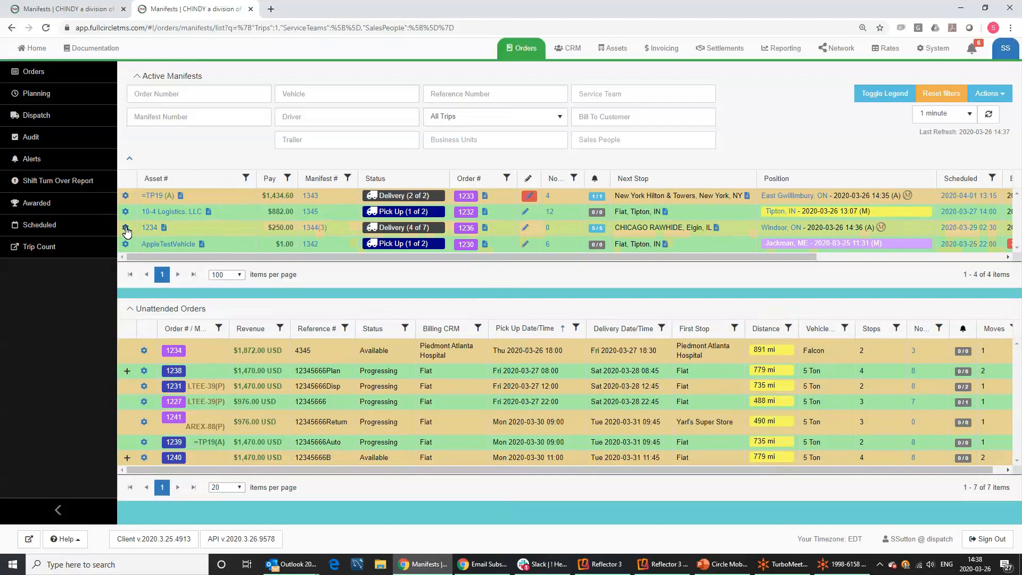
# Add movement 1234-1 to manifest 1344 and drag the Walmart pickup up after stop 3.
pyautogui.click(126, 230)
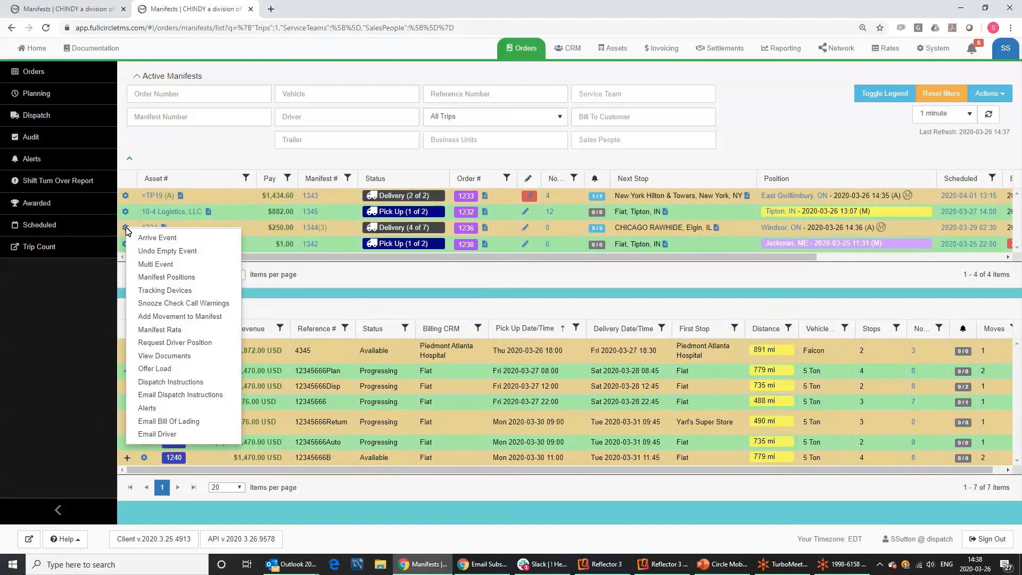
pyautogui.click(149, 321)
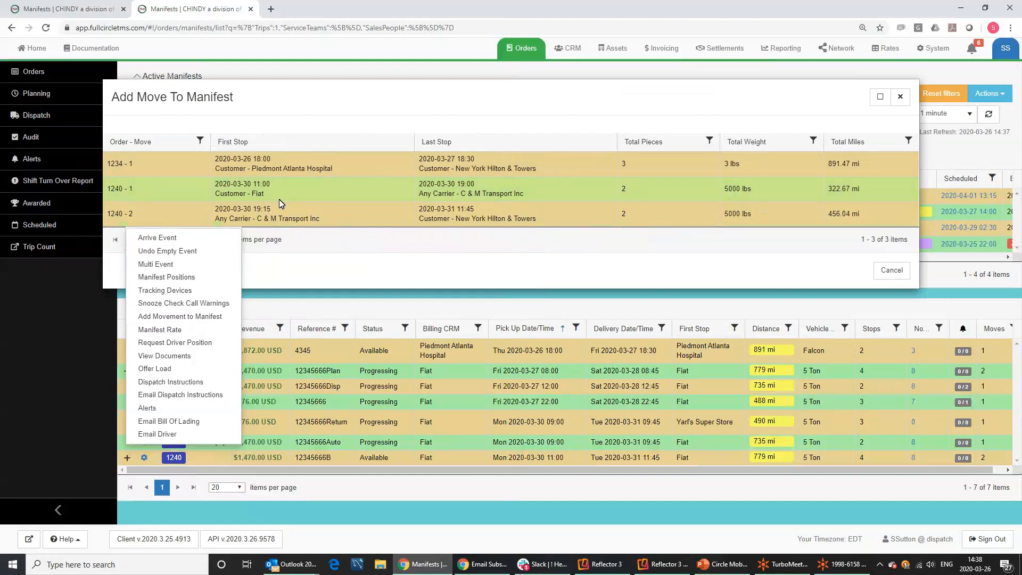
pyautogui.click(150, 169)
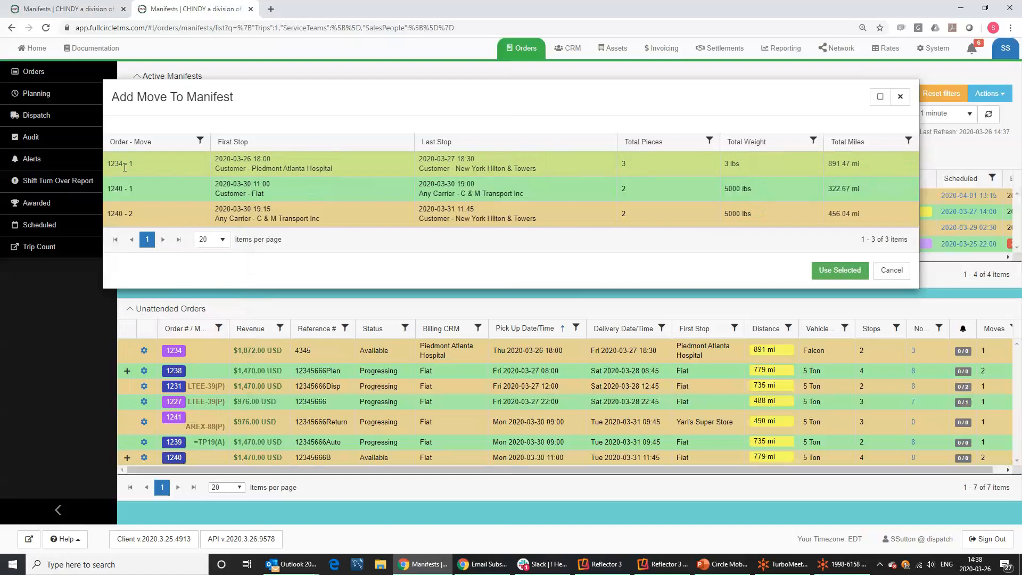
pyautogui.click(129, 162)
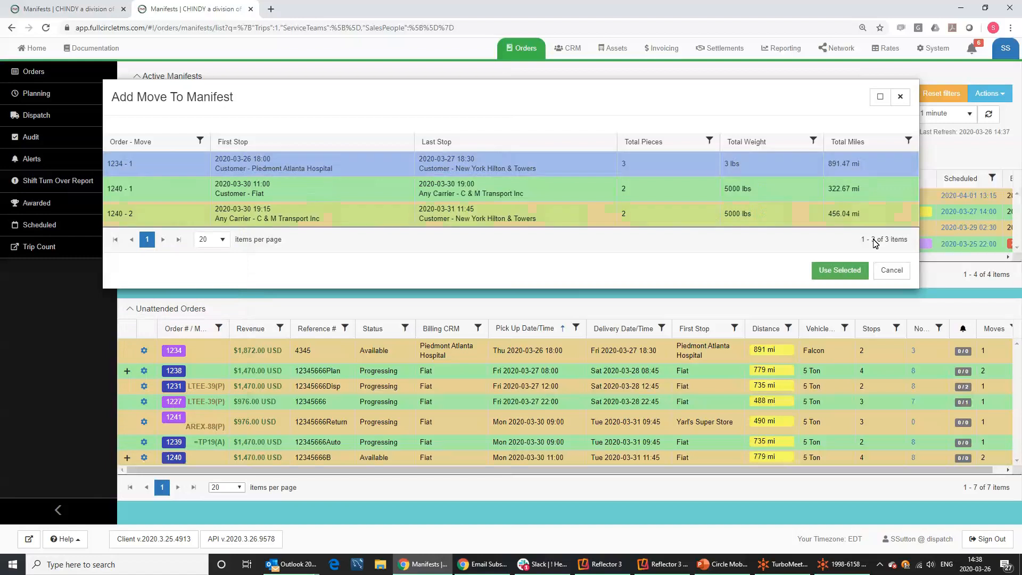
pyautogui.click(841, 270)
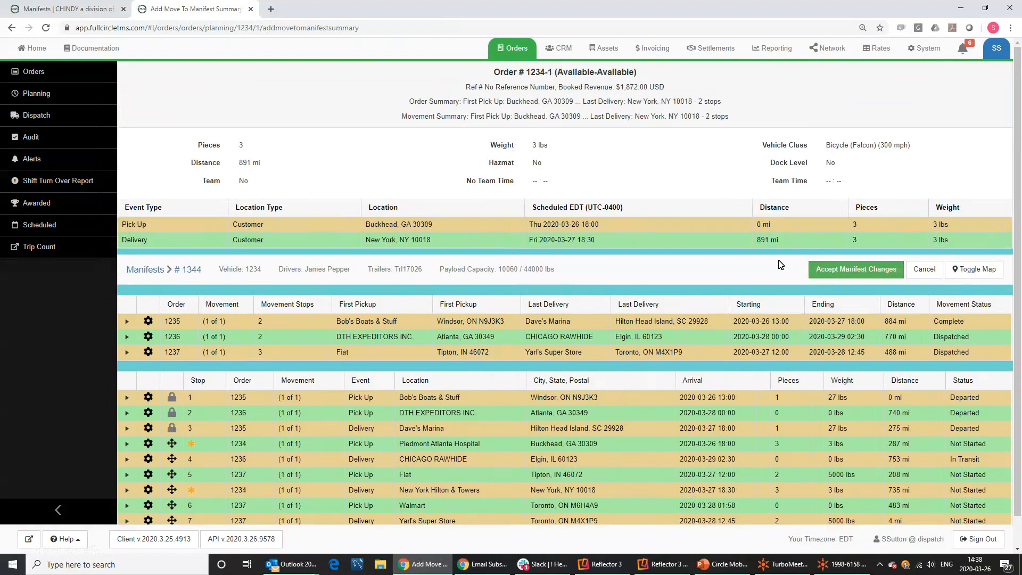
pyautogui.scroll(-1, 775, 250)
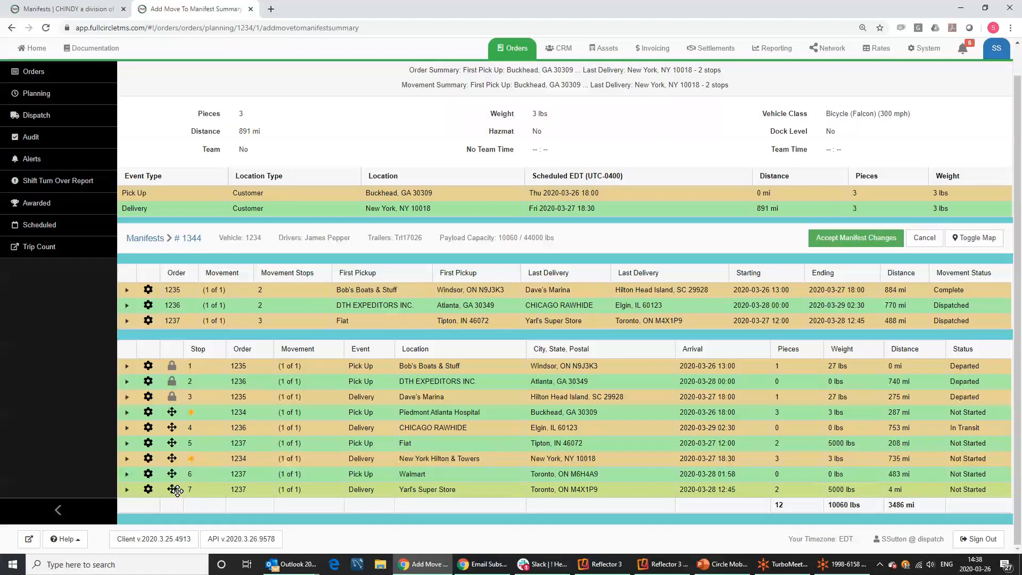
pyautogui.moveTo(172, 473); pyautogui.dragTo(174, 409)
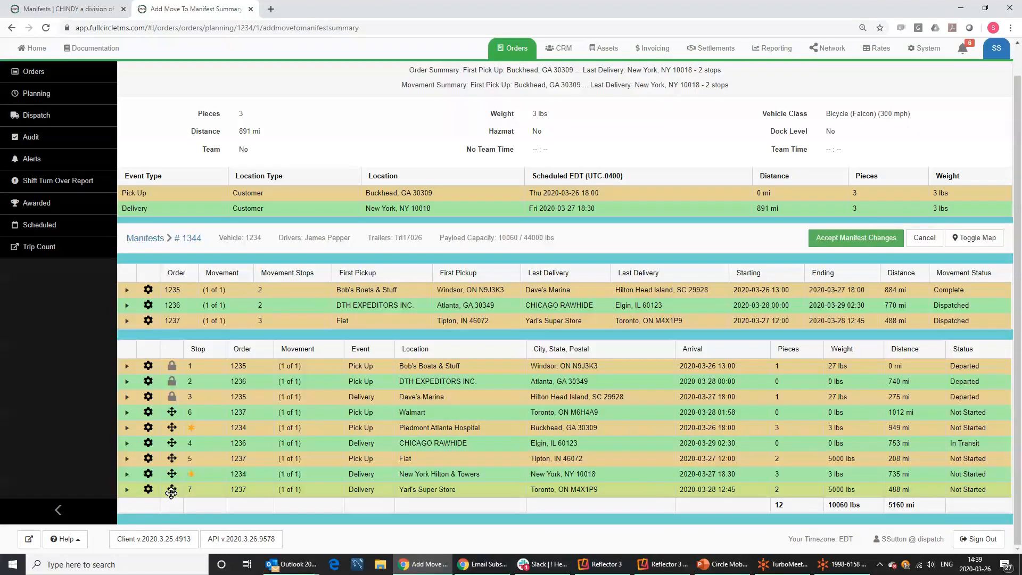
# Move the New York Hilton delivery right after the Piedmont Atlanta Hospital pickup and accept changes.
pyautogui.moveTo(171, 474); pyautogui.dragTo(173, 414)
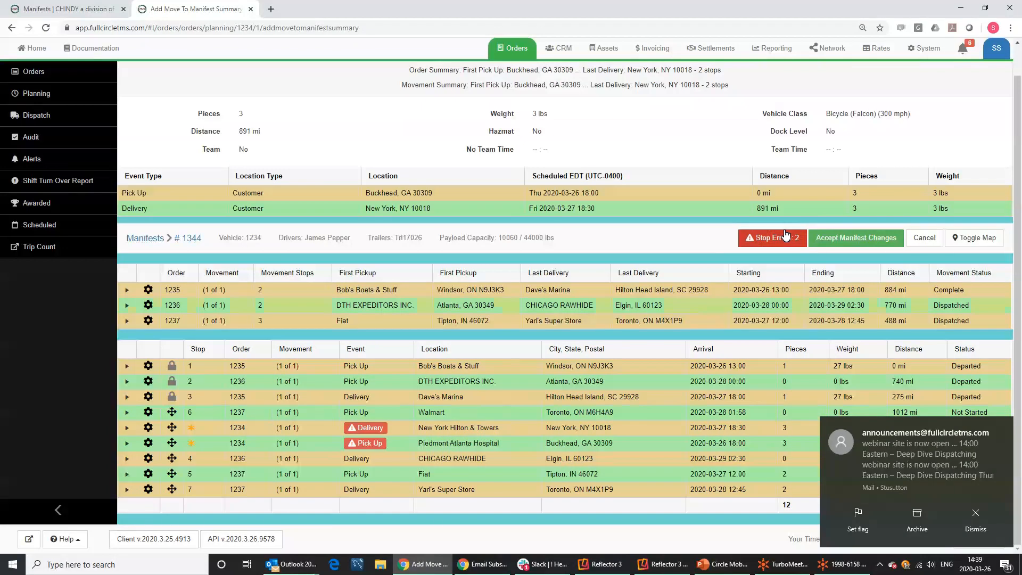
pyautogui.moveTo(365, 450)
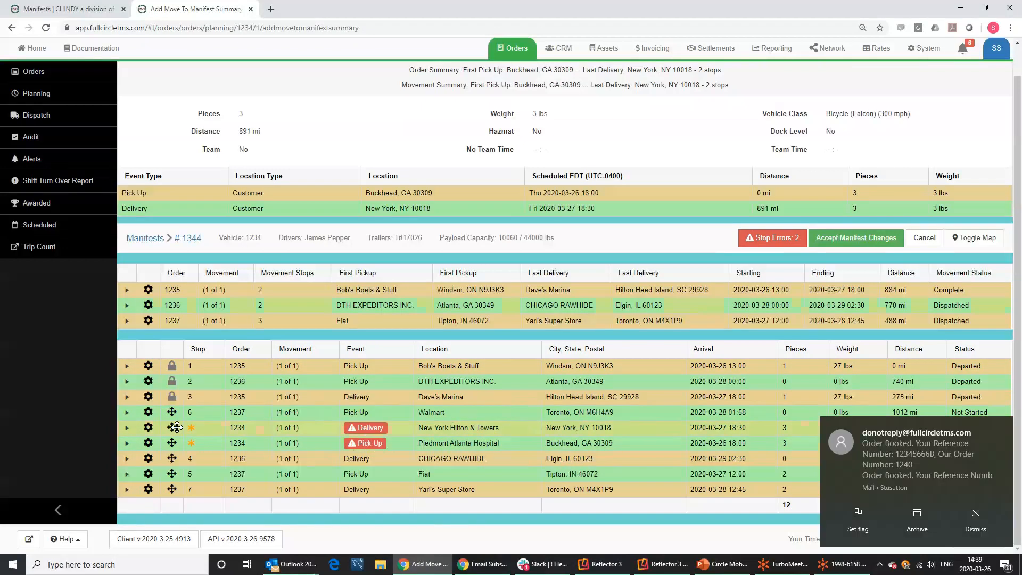
pyautogui.moveTo(172, 427); pyautogui.dragTo(180, 452)
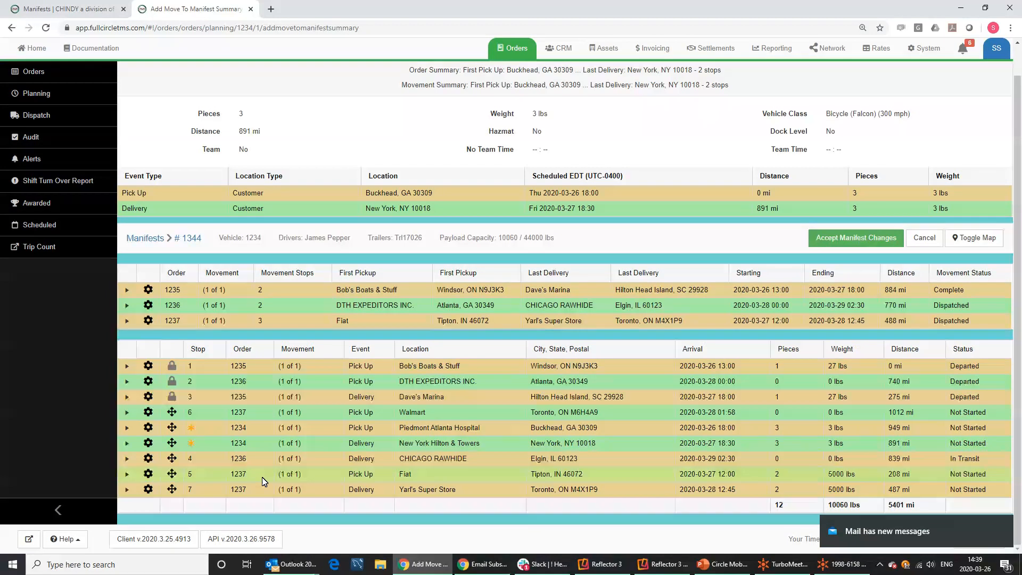
pyautogui.click(863, 239)
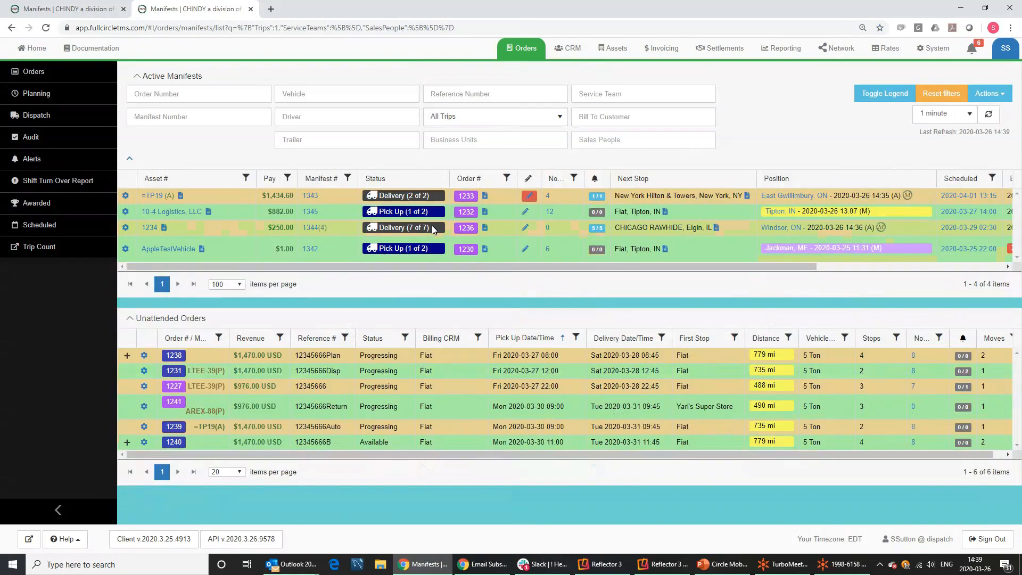
# Open the gear action list for manifest 1344 on the asset 1234 row.
pyautogui.moveTo(330, 233)
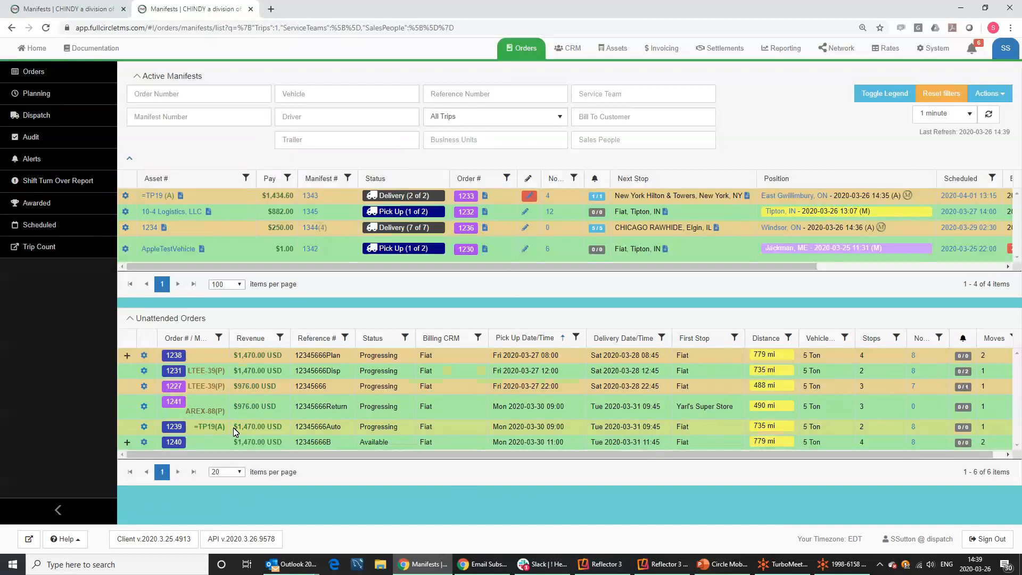
pyautogui.click(125, 228)
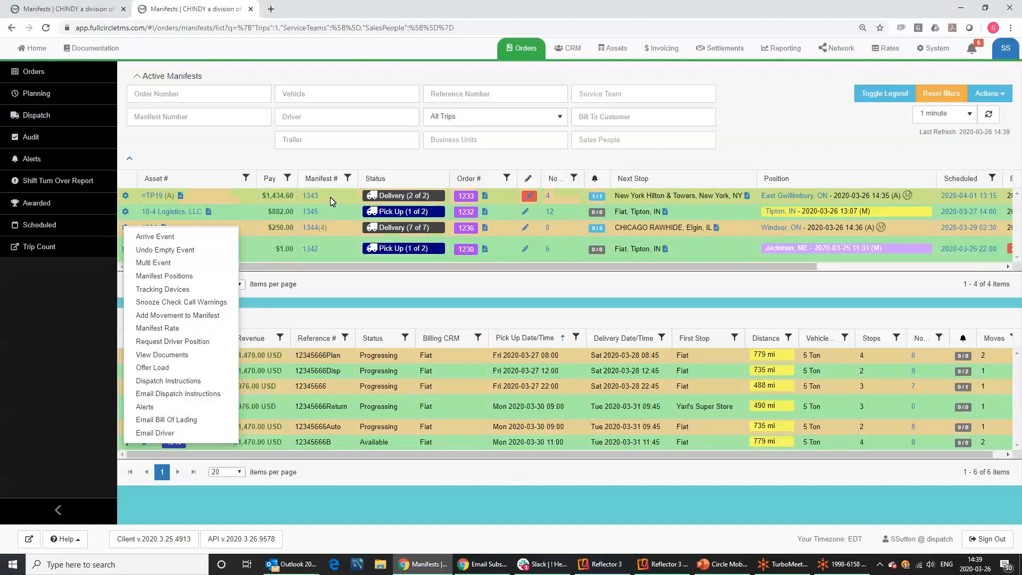
# Request the driver's current position for the first manifest and dismiss the Request Sent dialog.
pyautogui.click(215, 148)
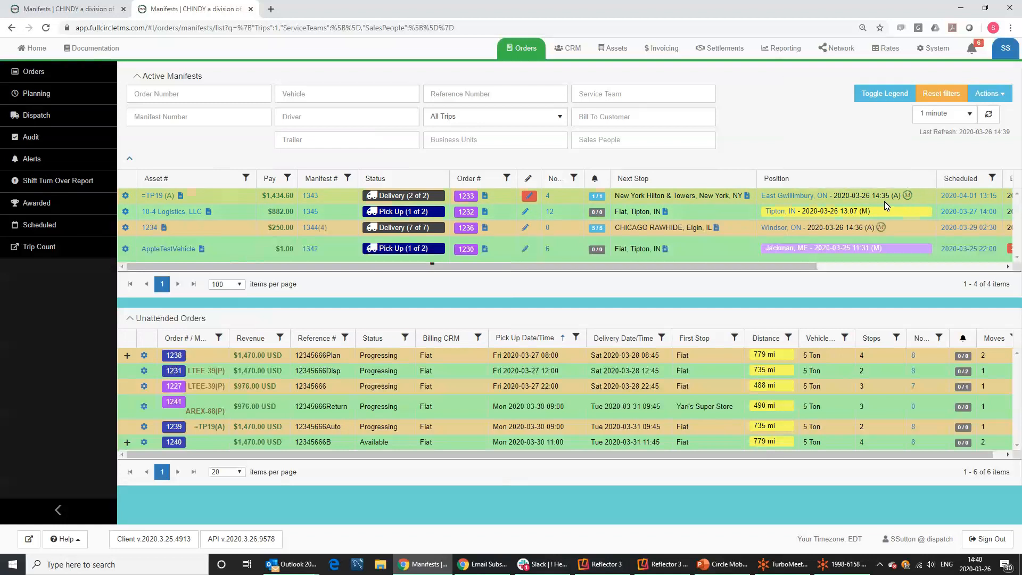
pyautogui.moveTo(880, 202)
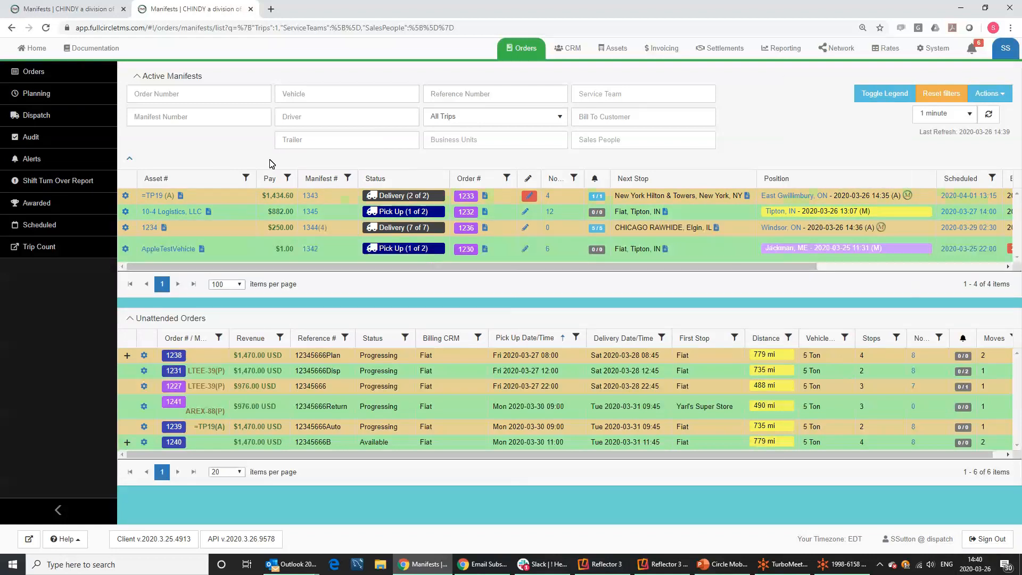
pyautogui.click(127, 198)
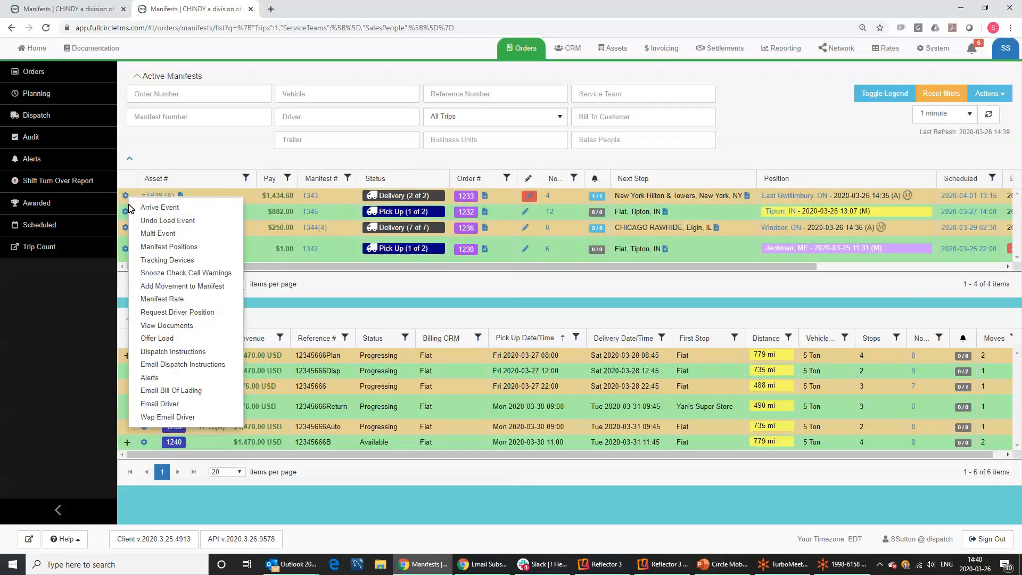
pyautogui.click(146, 314)
pyautogui.click(673, 158)
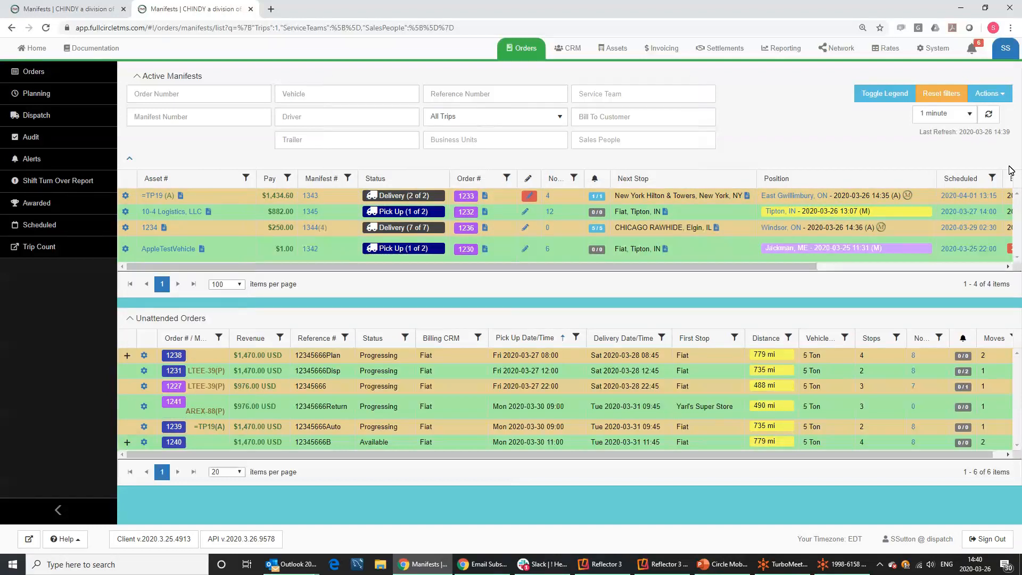
# Refresh the active manifests list and check the updated 14:40 position time.
pyautogui.click(988, 114)
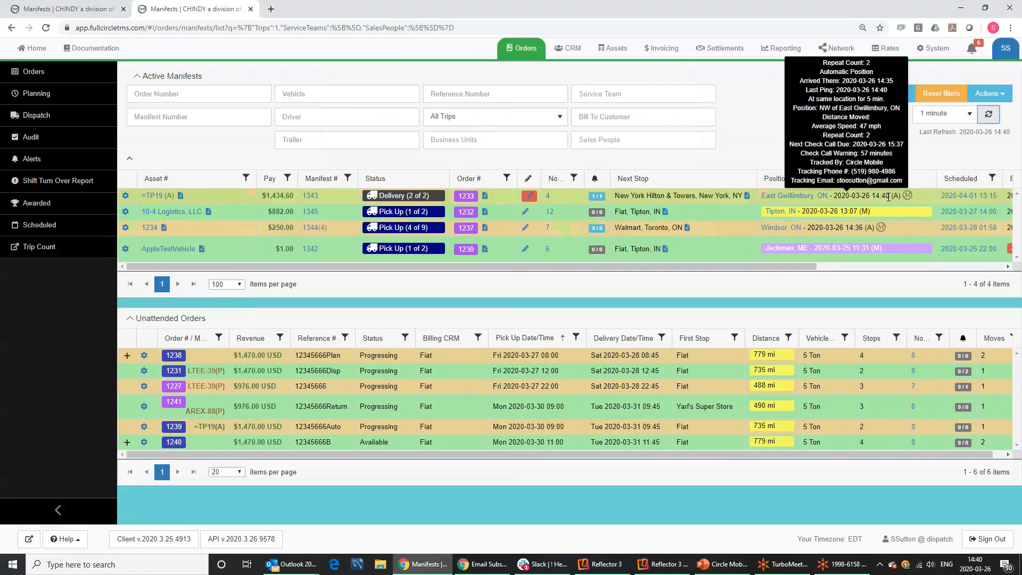
pyautogui.moveTo(888, 197); pyautogui.dragTo(872, 196)
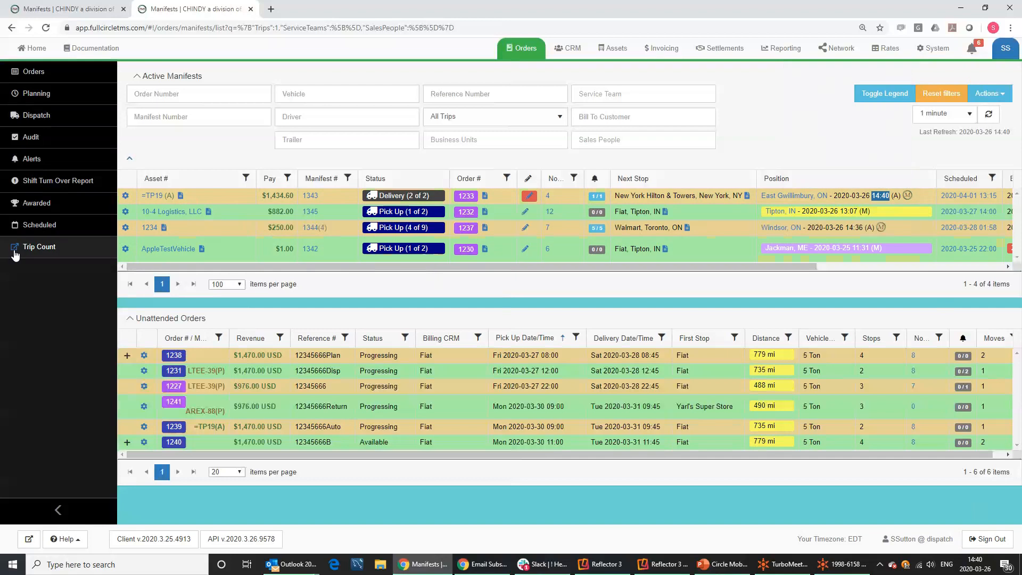
pyautogui.click(126, 197)
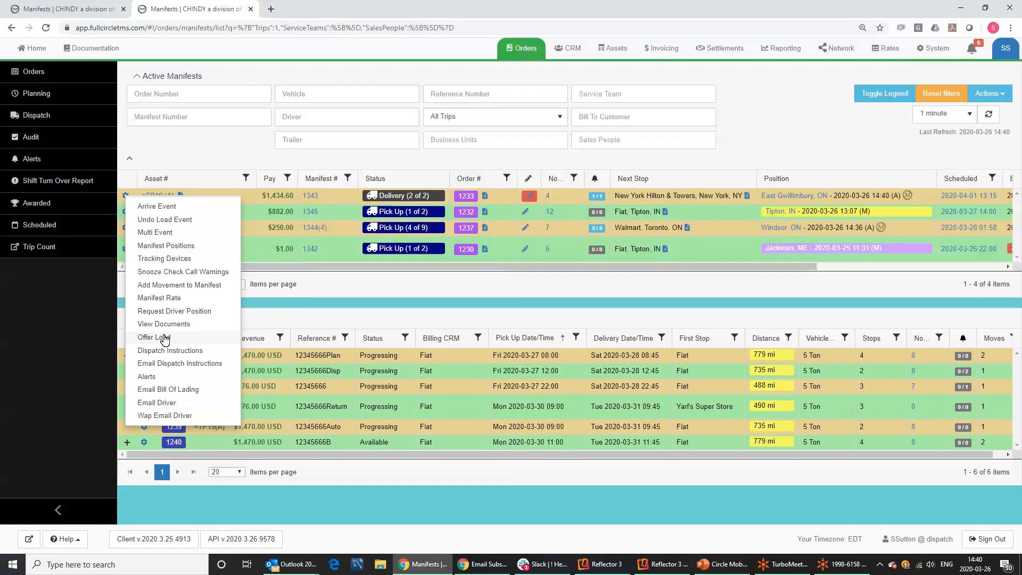
# Start an Email Dispatch Instructions message, add a saved contact, then close it unsent.
pyautogui.click(154, 365)
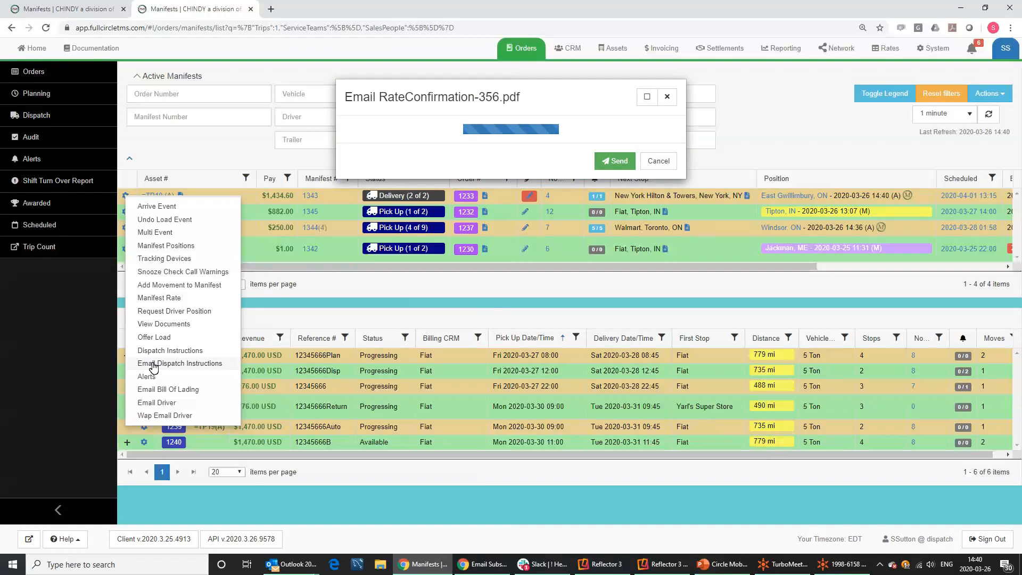
pyautogui.click(448, 180)
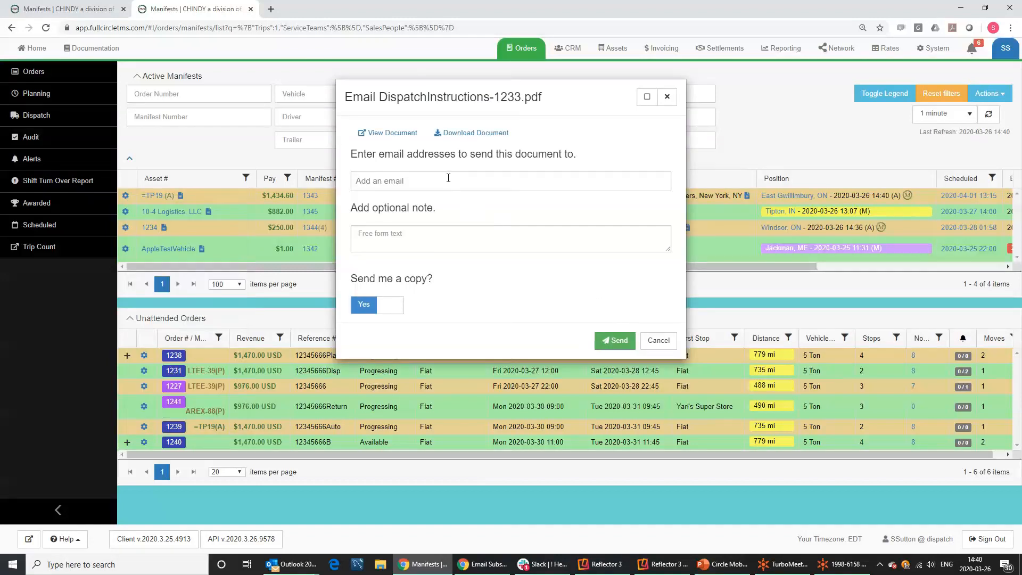
pyautogui.click(453, 207)
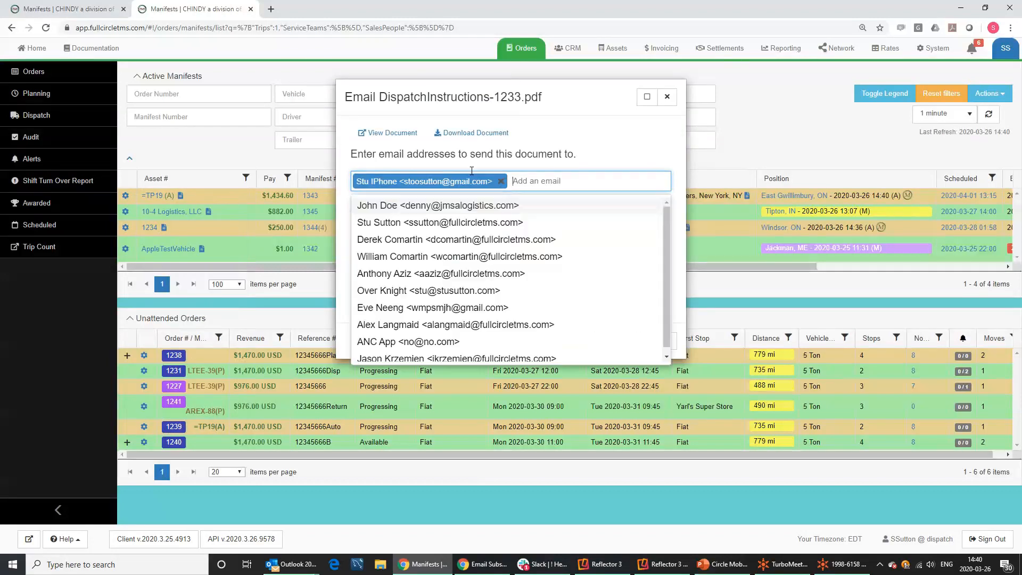
pyautogui.click(585, 138)
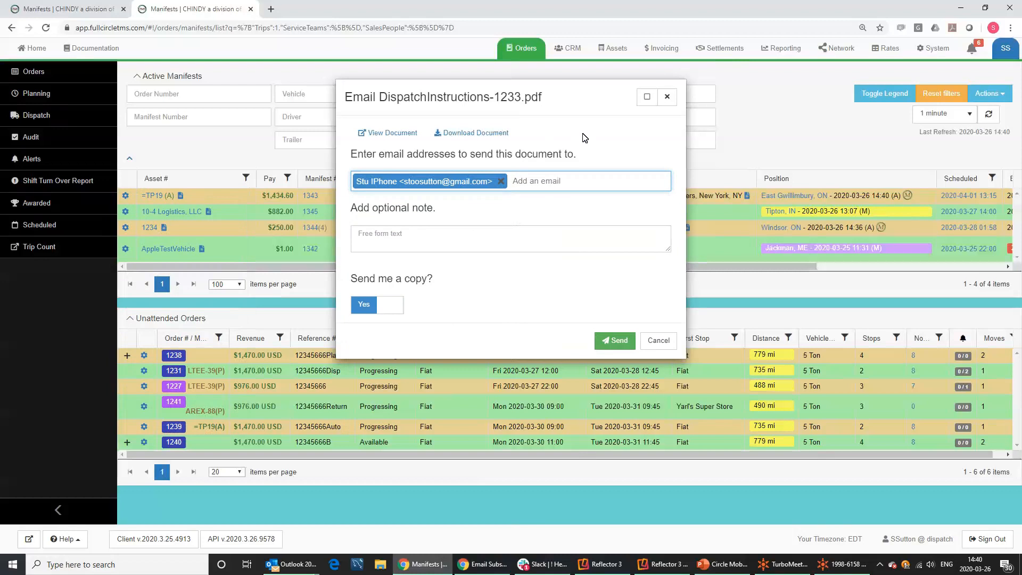
pyautogui.click(668, 97)
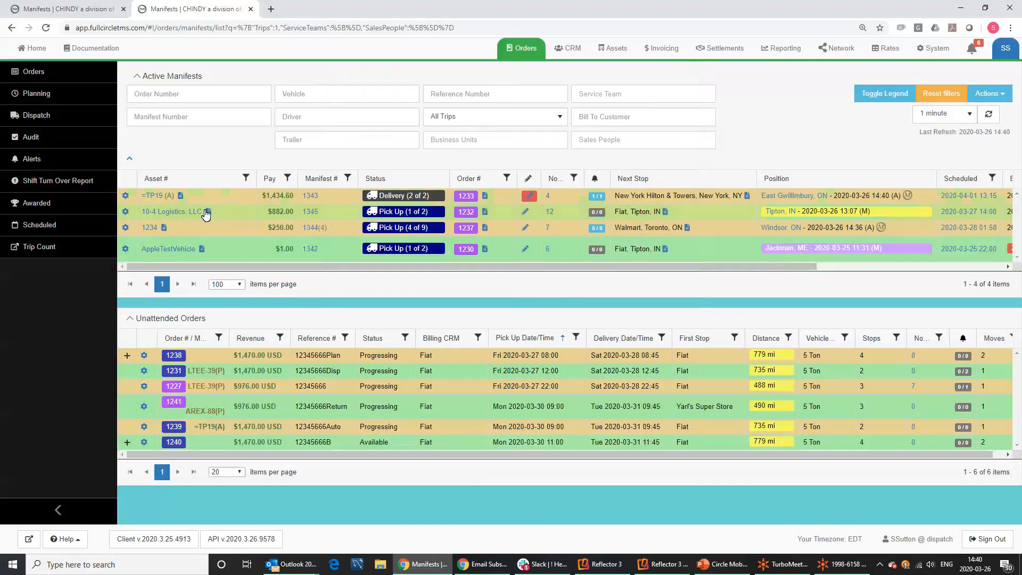
# Open the action list for the 10-4 Logistics manifest 1345.
pyautogui.click(126, 195)
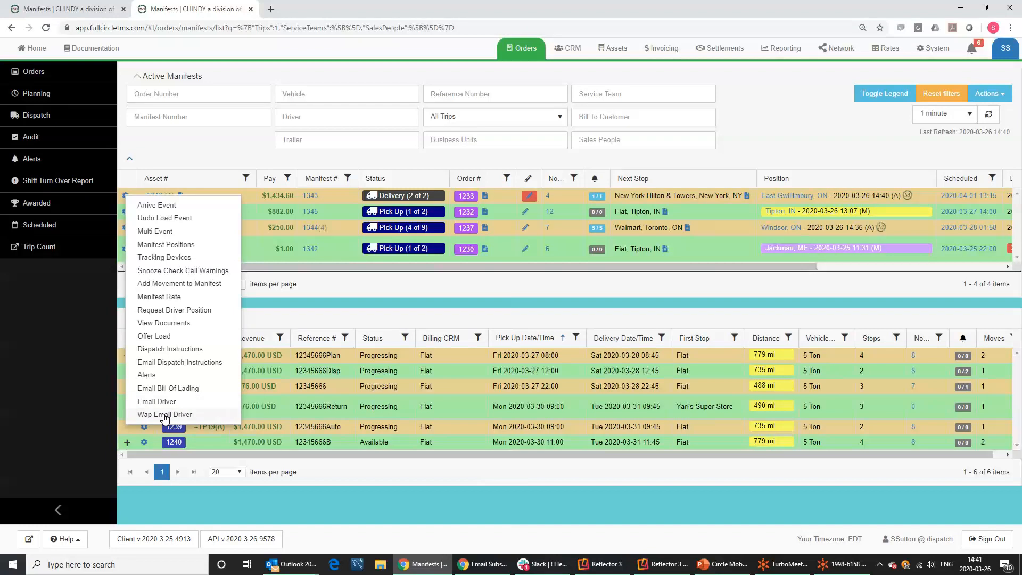
pyautogui.click(235, 152)
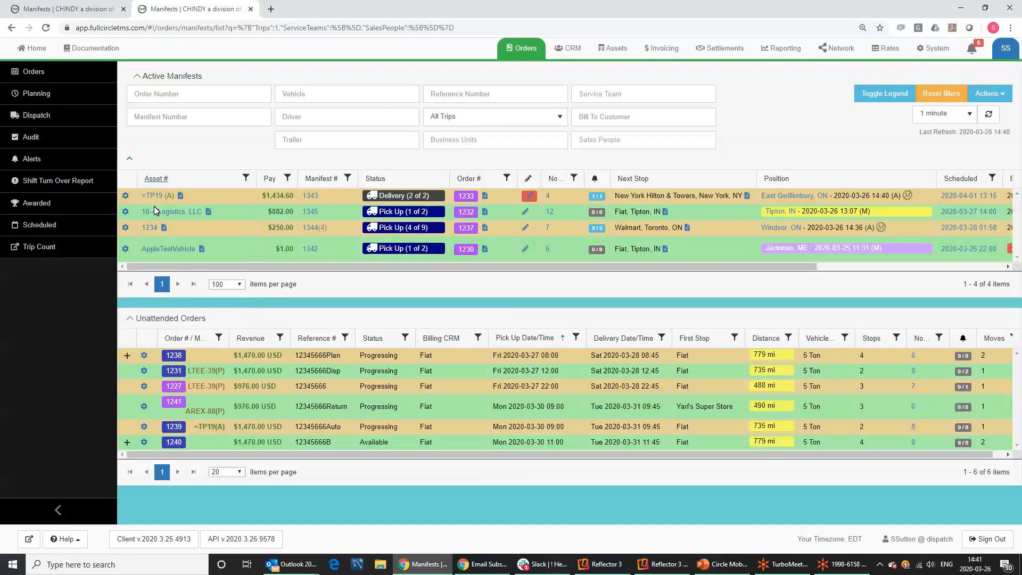
pyautogui.click(126, 212)
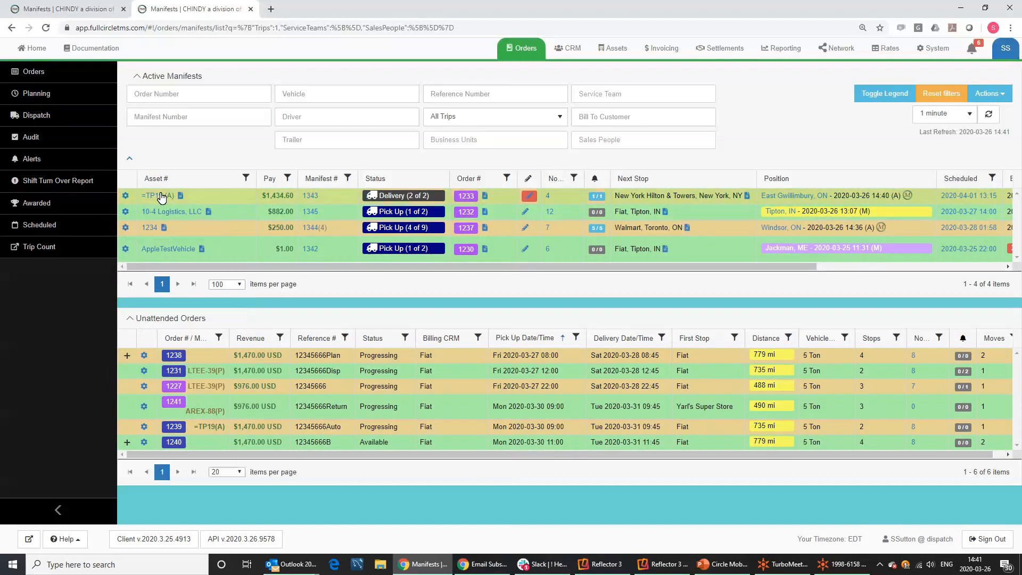
pyautogui.click(126, 212)
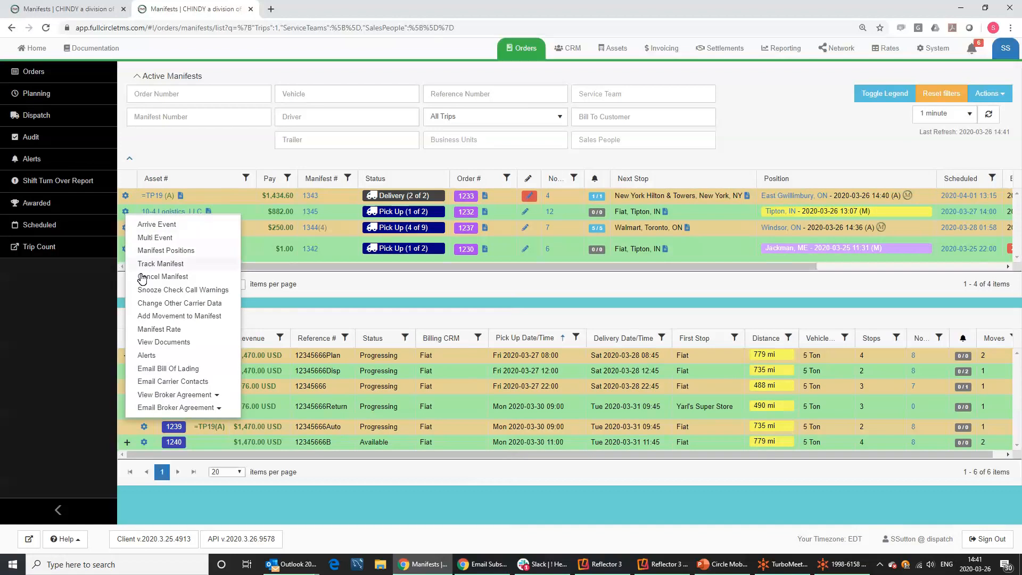
# Email the carrier's contacts, unchecking the test entries so four contacts are selected.
pyautogui.click(163, 383)
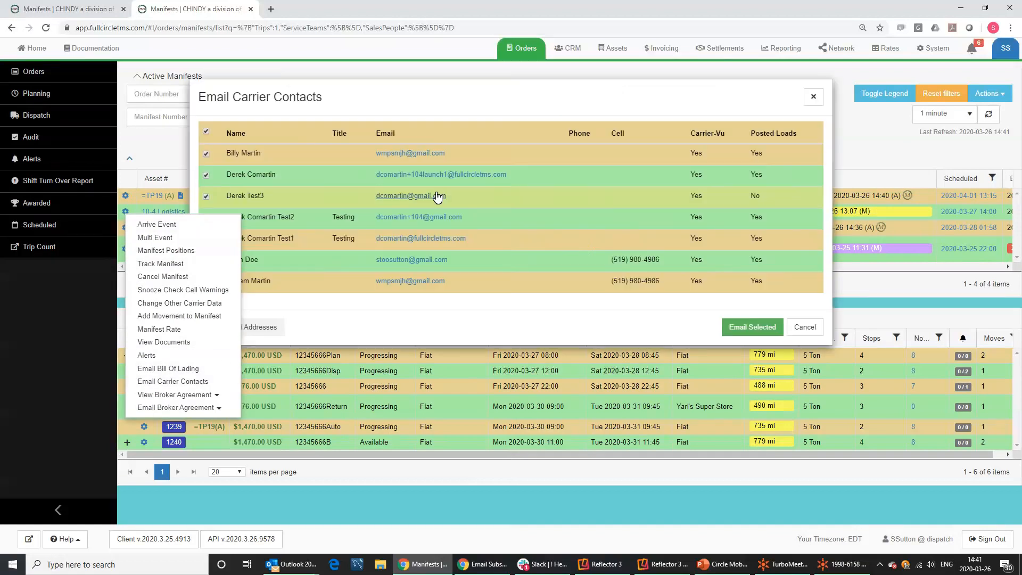
pyautogui.click(356, 95)
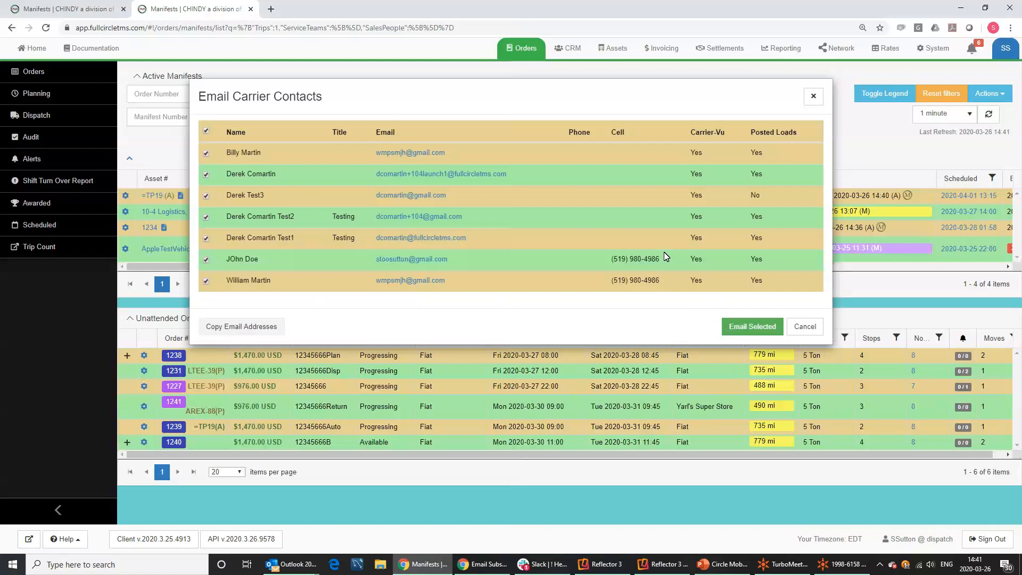
pyautogui.moveTo(661, 260); pyautogui.dragTo(611, 264)
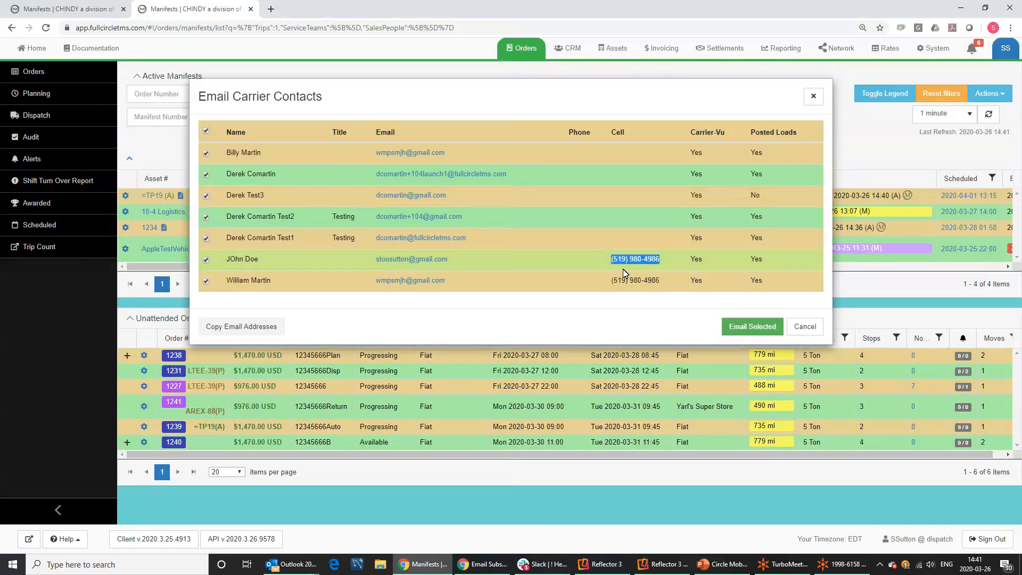
pyautogui.click(549, 264)
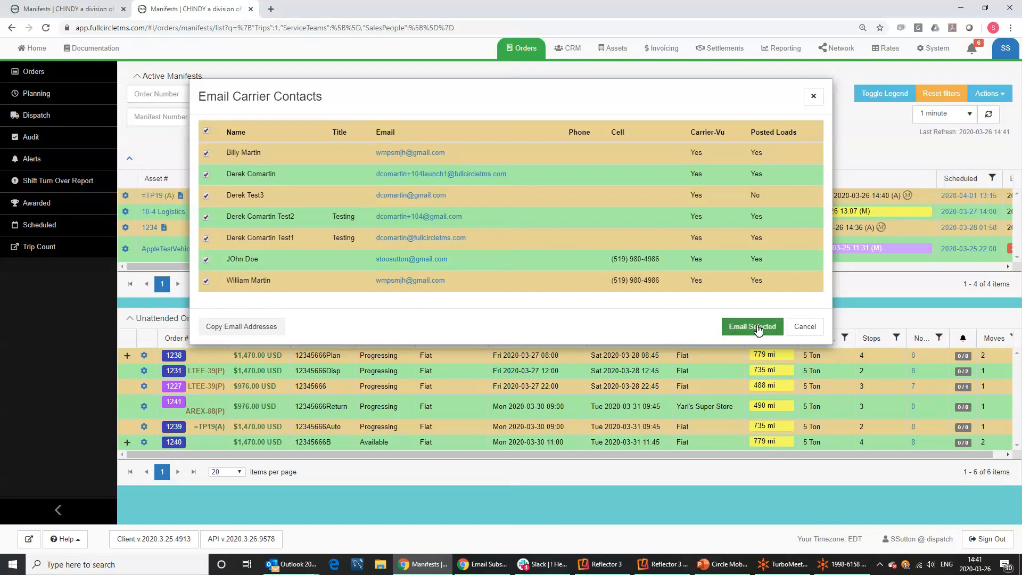
pyautogui.click(207, 217)
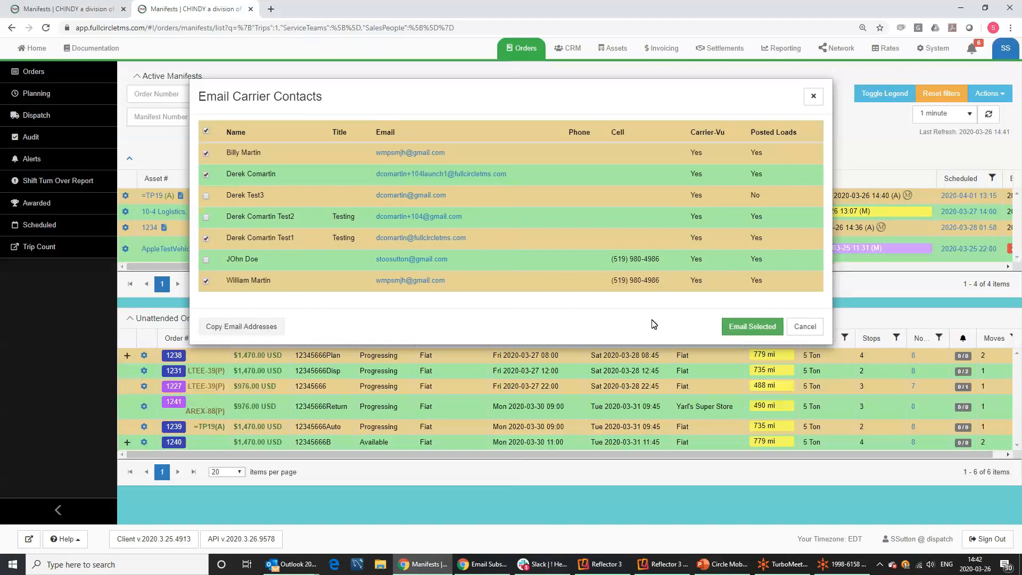
pyautogui.click(753, 327)
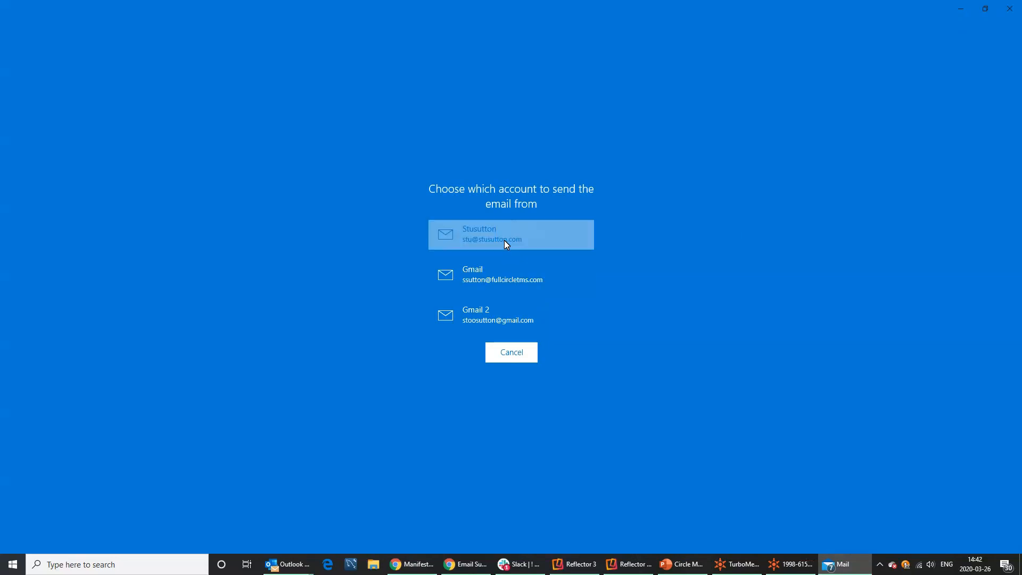
# Send from the first mail account and review the Order #1232 update subject and opening line.
pyautogui.click(504, 241)
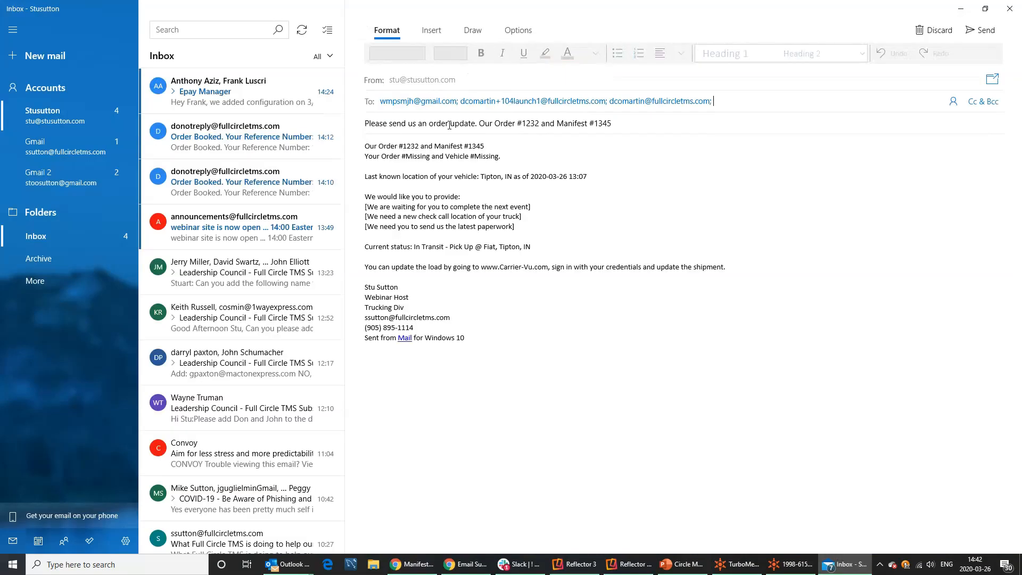
pyautogui.click(388, 99)
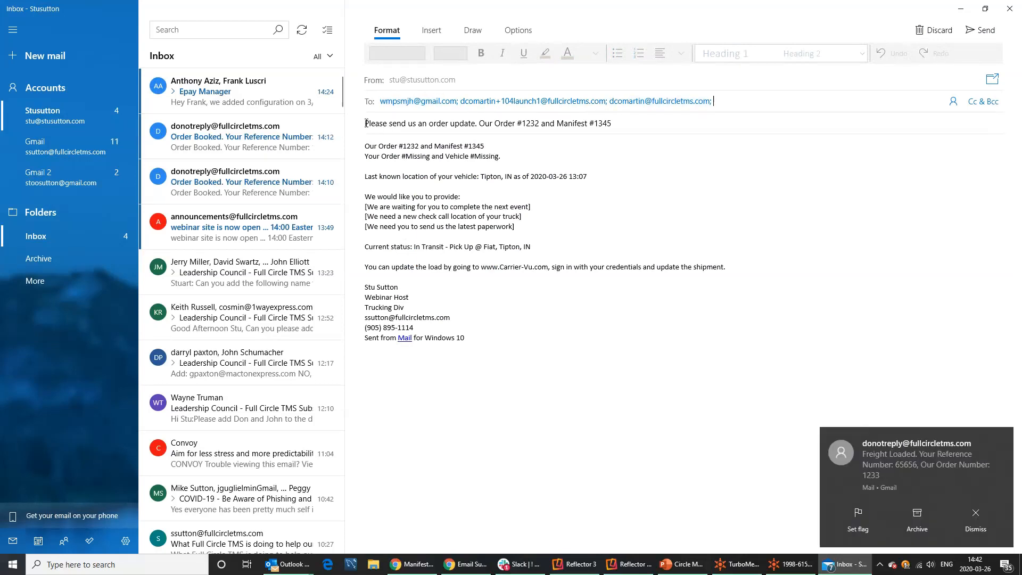
pyautogui.moveTo(377, 123); pyautogui.dragTo(613, 130)
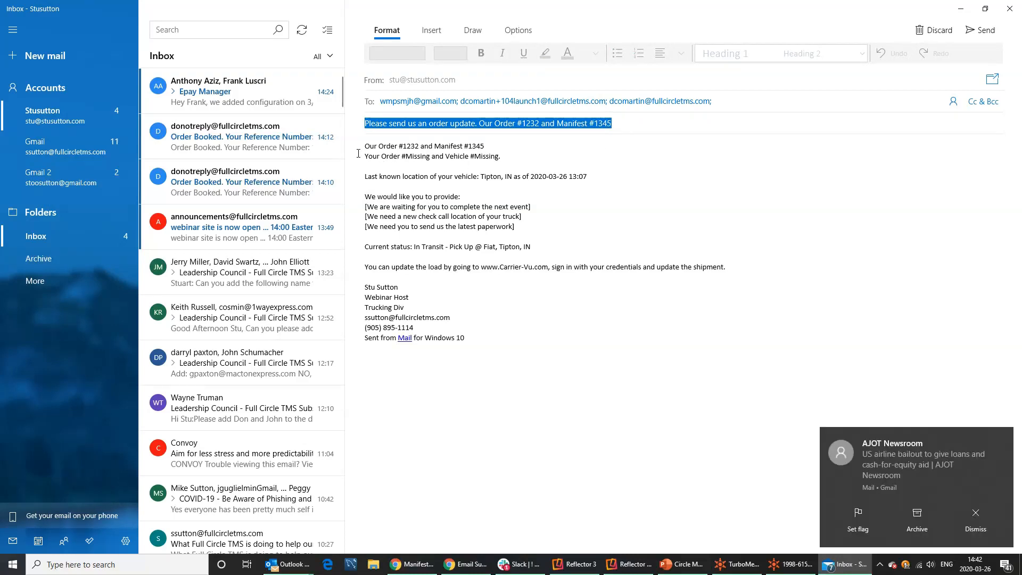
pyautogui.moveTo(508, 159); pyautogui.dragTo(567, 185)
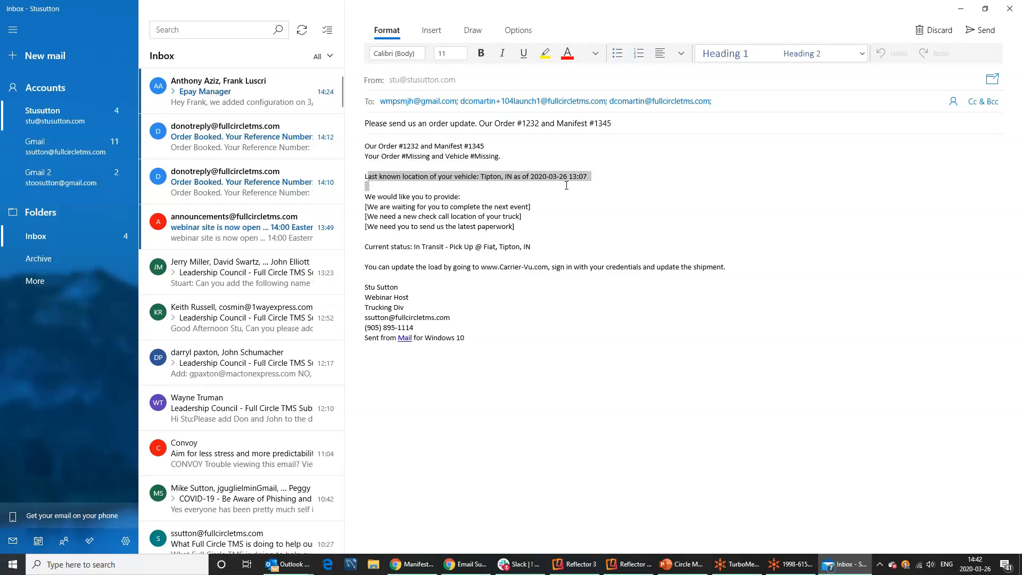
pyautogui.click(462, 198)
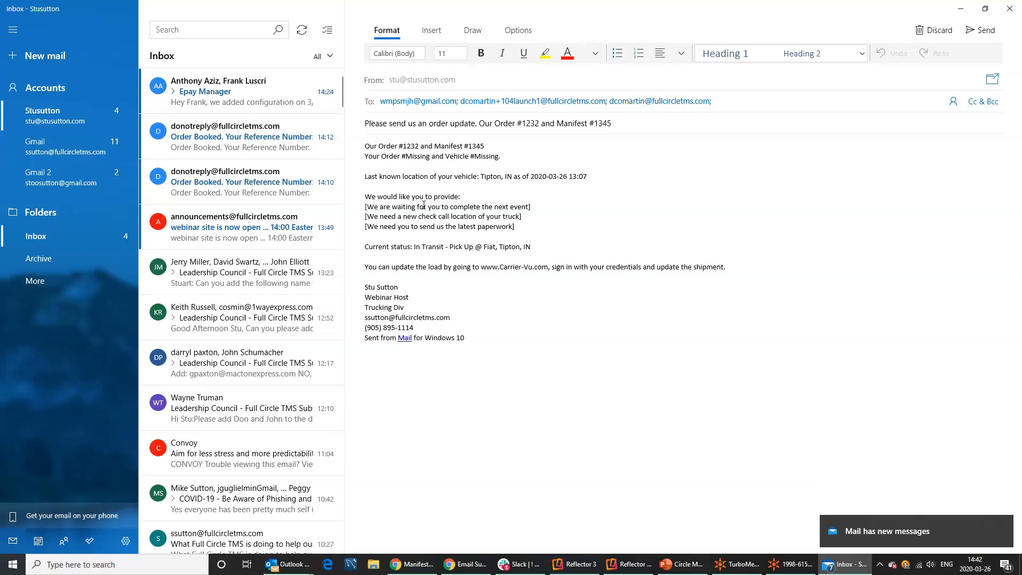
# Review the requested actions, status and Carrier-Vu instructions, then close Mail without sending.
pyautogui.moveTo(424, 205); pyautogui.dragTo(499, 203)
pyautogui.moveTo(403, 216); pyautogui.dragTo(472, 223)
pyautogui.moveTo(364, 209); pyautogui.dragTo(520, 233)
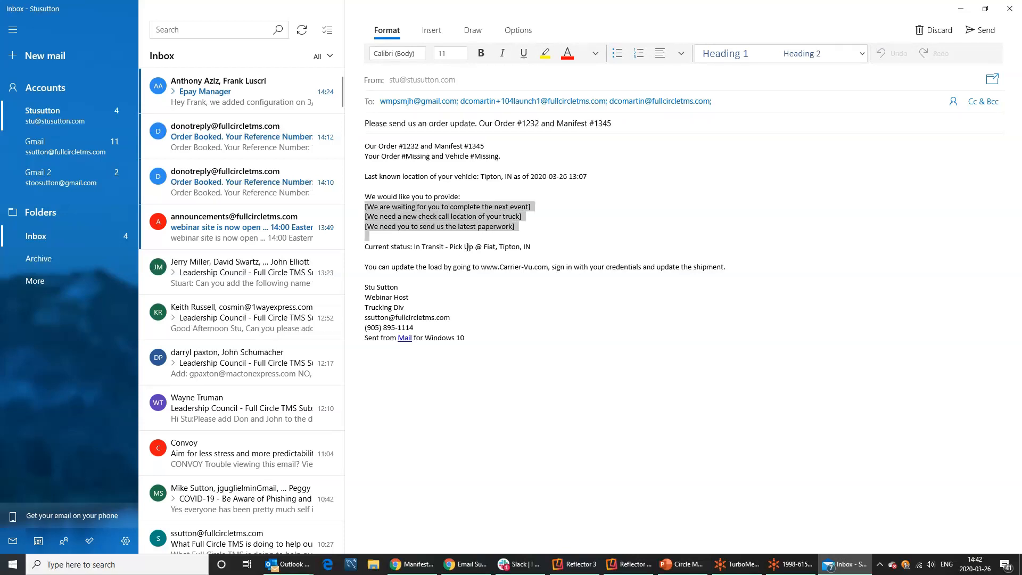
pyautogui.click(456, 249)
pyautogui.click(357, 251)
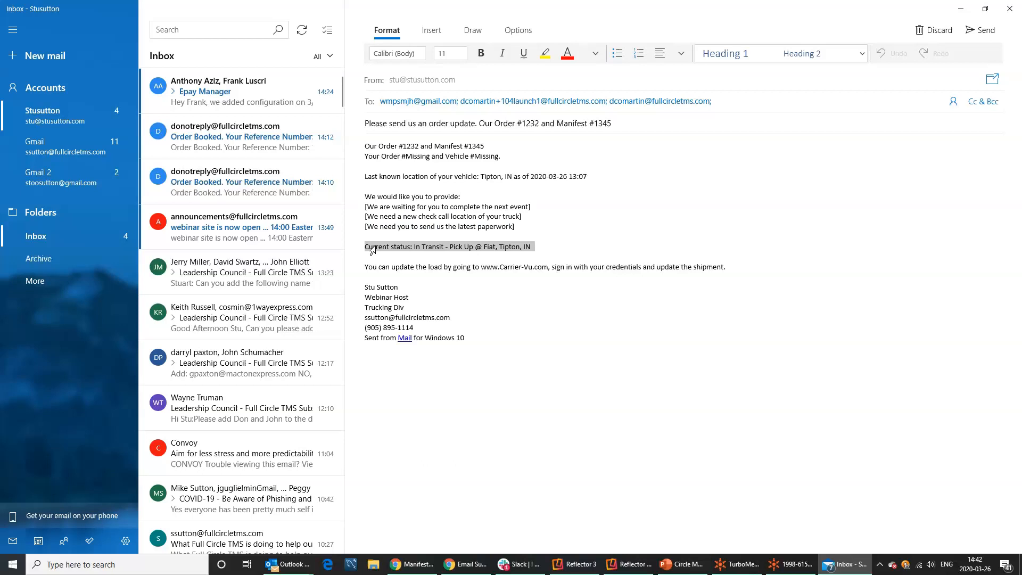
pyautogui.click(399, 268)
pyautogui.moveTo(455, 268); pyautogui.dragTo(513, 275)
pyautogui.click(533, 280)
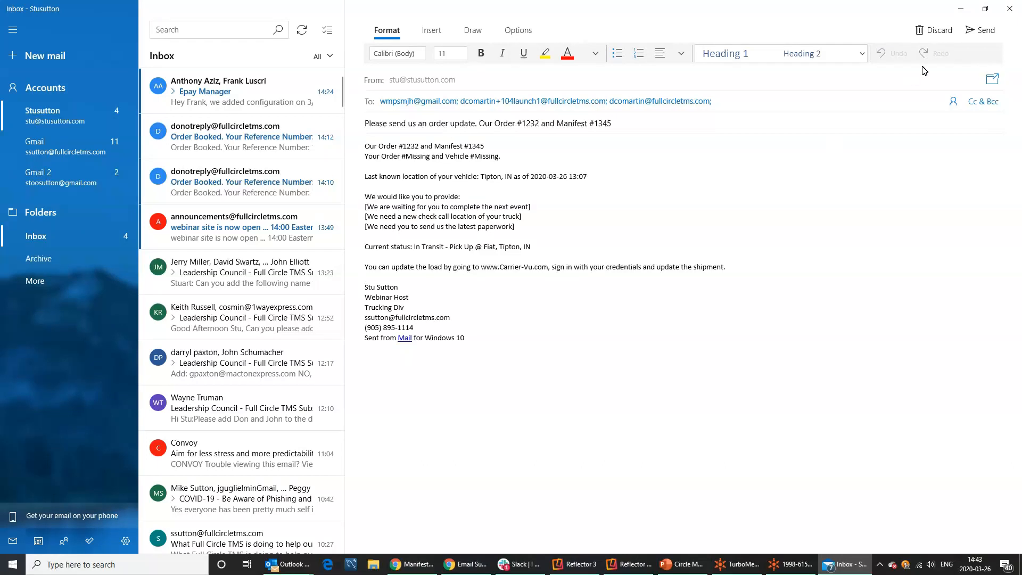
pyautogui.click(1002, 11)
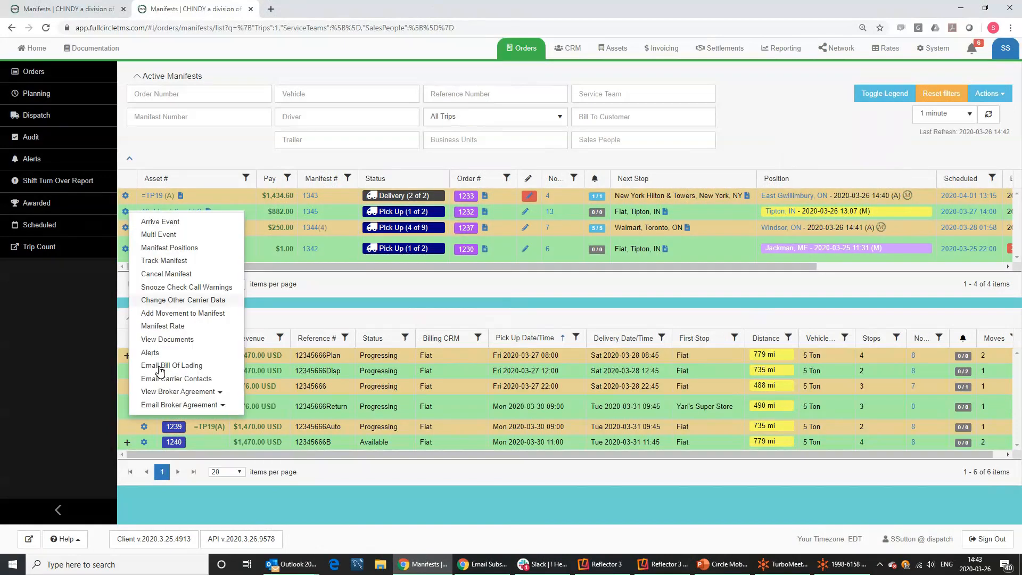
# Start a new email to all seven 10-4 Logistics carrier contacts on manifest 1345.
pyautogui.click(158, 379)
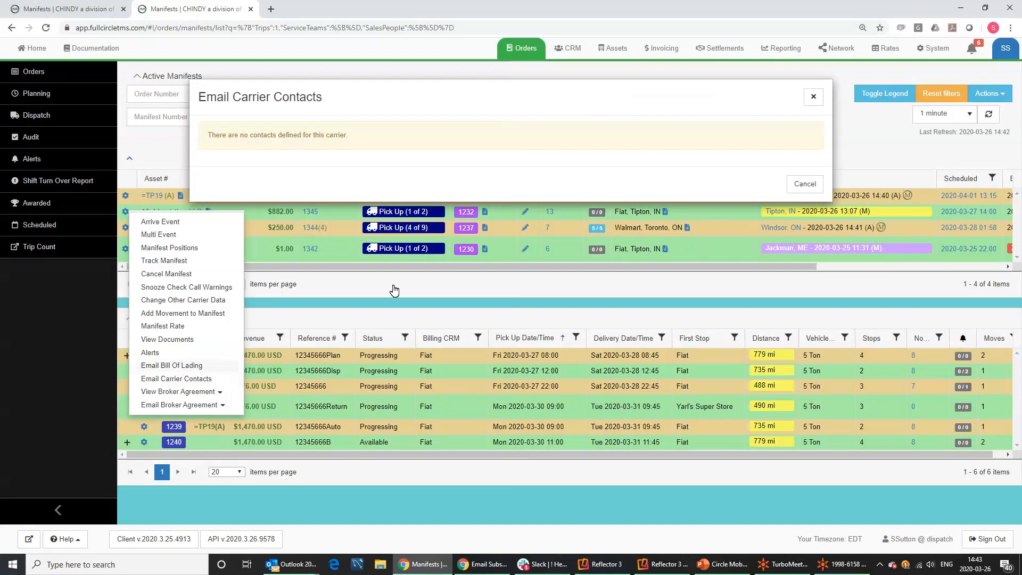
pyautogui.click(726, 327)
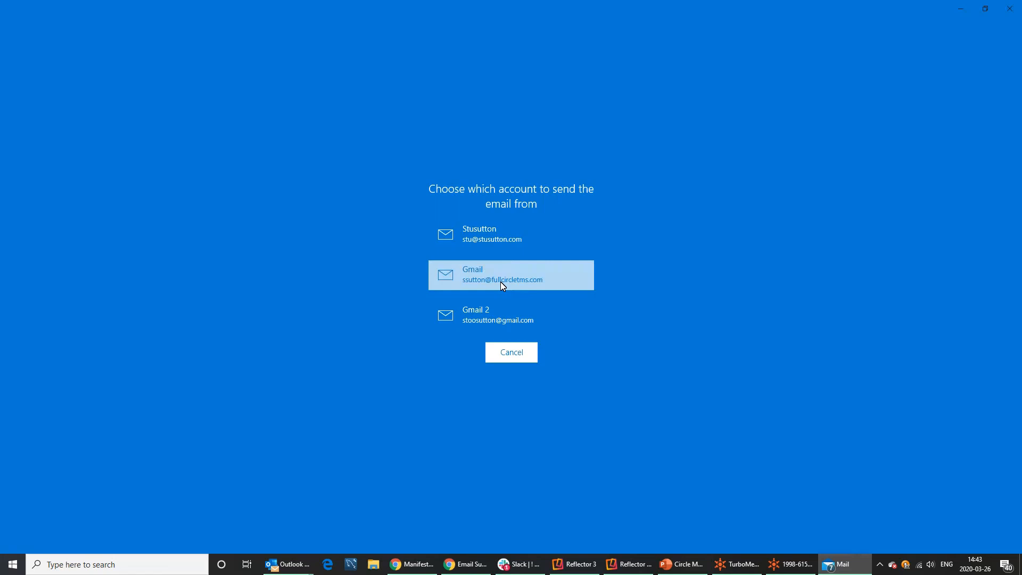
# Pick the sending account, delete the next-event and paperwork request lines, and send the email.
pyautogui.click(485, 237)
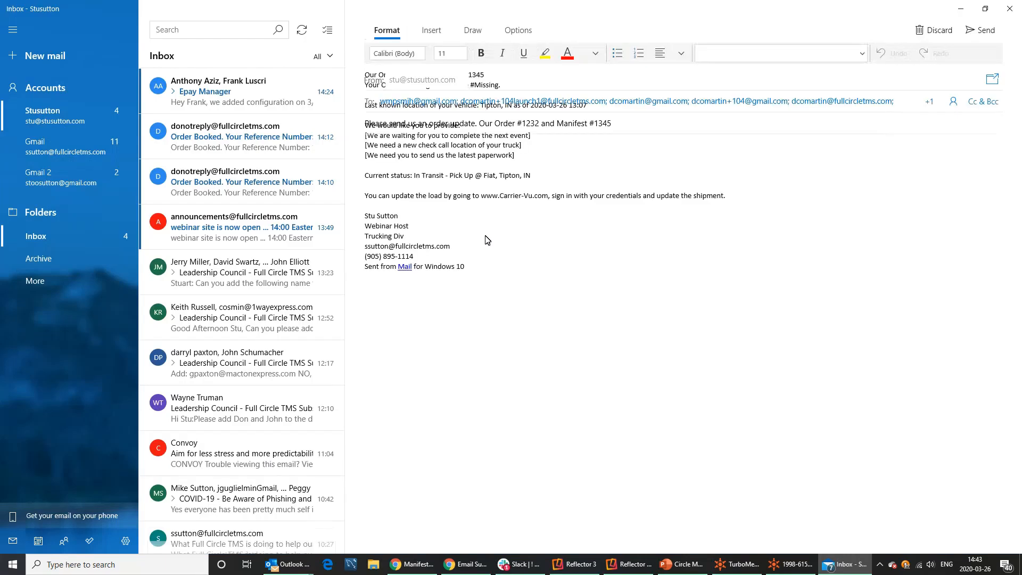
pyautogui.moveTo(531, 213); pyautogui.dragTo(365, 215)
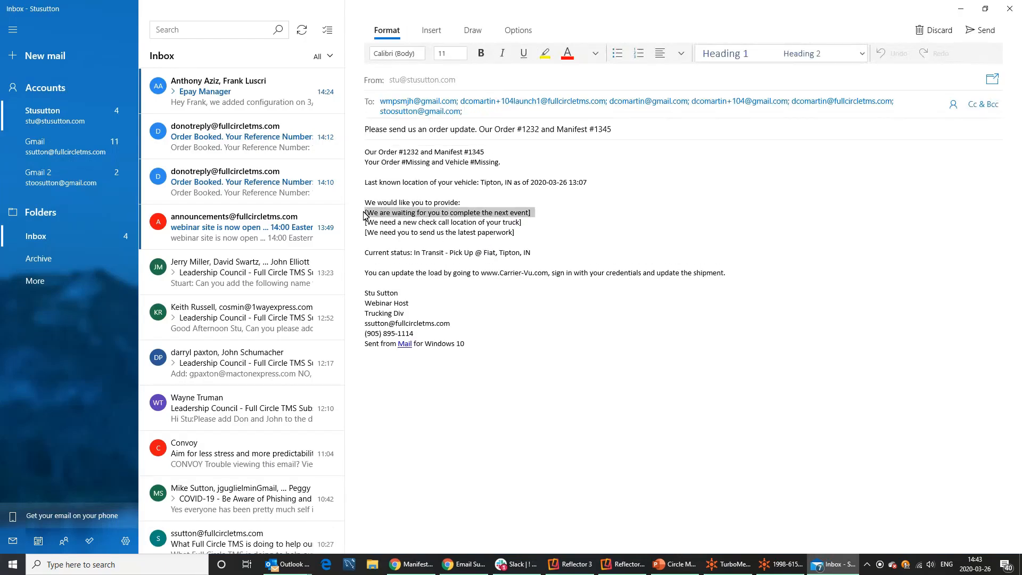
pyautogui.press('Delete')
pyautogui.moveTo(516, 222); pyautogui.dragTo(365, 222)
pyautogui.press('Delete')
pyautogui.moveTo(437, 215); pyautogui.dragTo(486, 207)
pyautogui.click(520, 215)
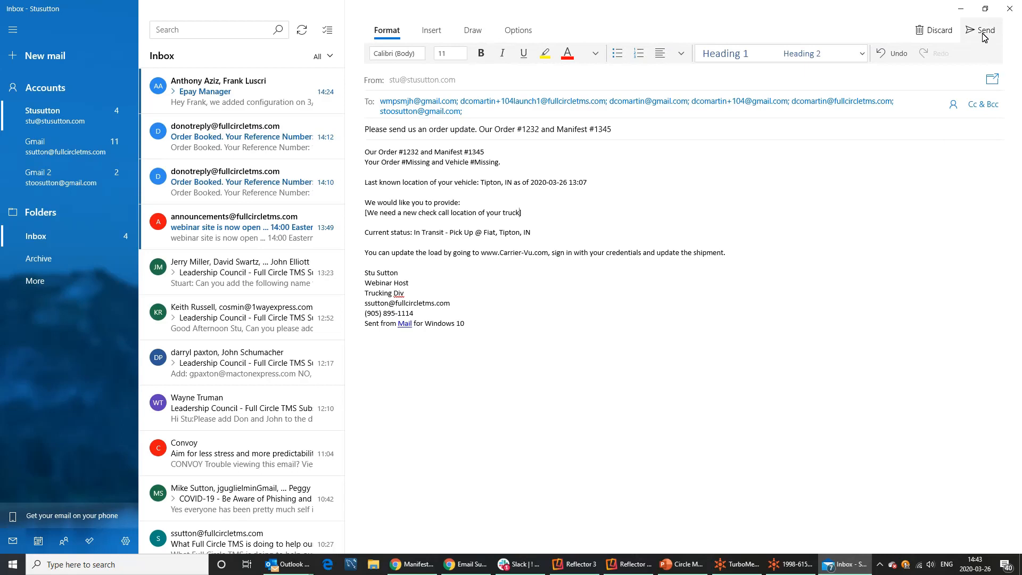
pyautogui.click(1009, 9)
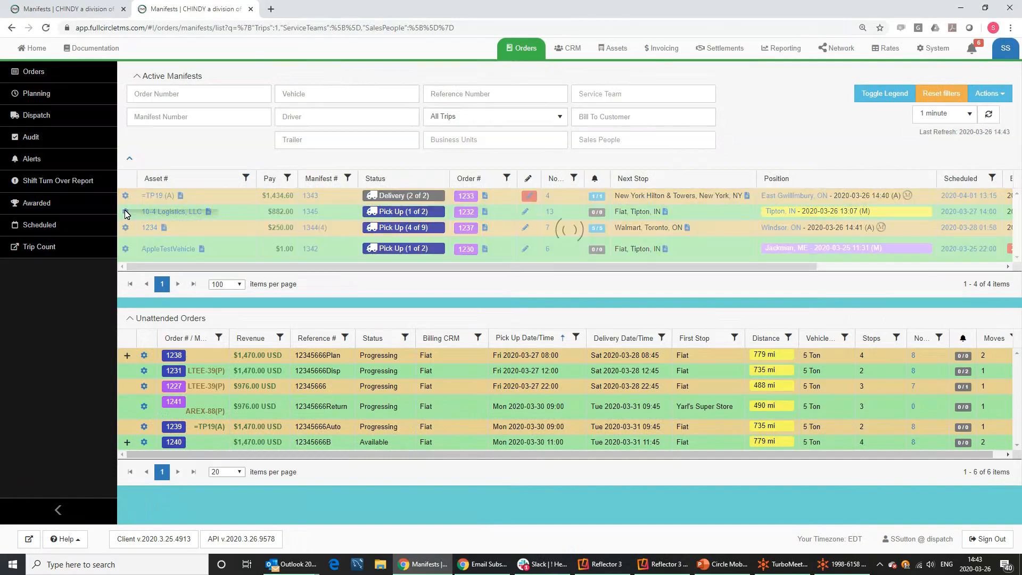
# Start emailing manifest 1345's broker agreement to carrier 10-4 Logistics.
pyautogui.click(126, 213)
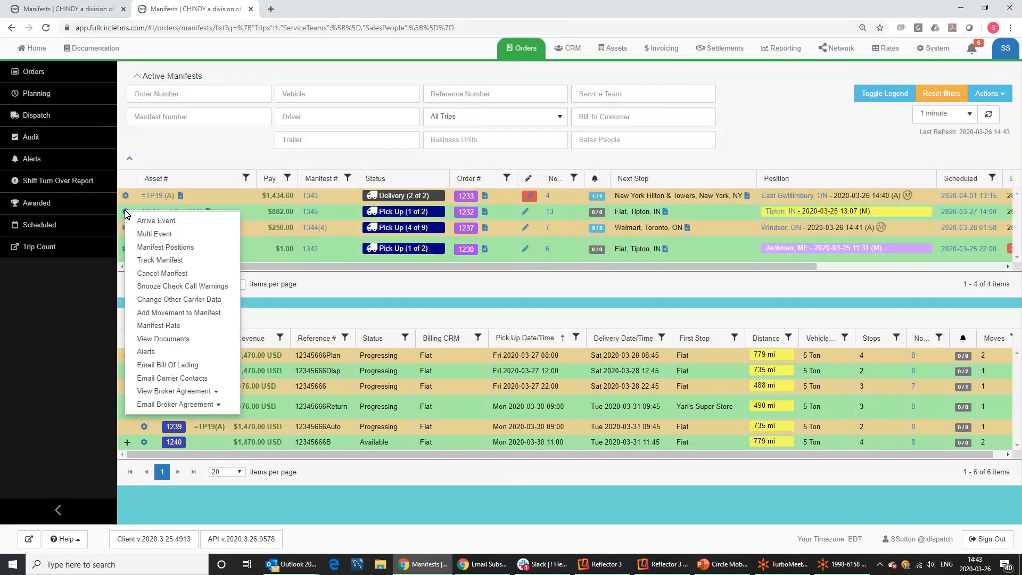
pyautogui.click(166, 392)
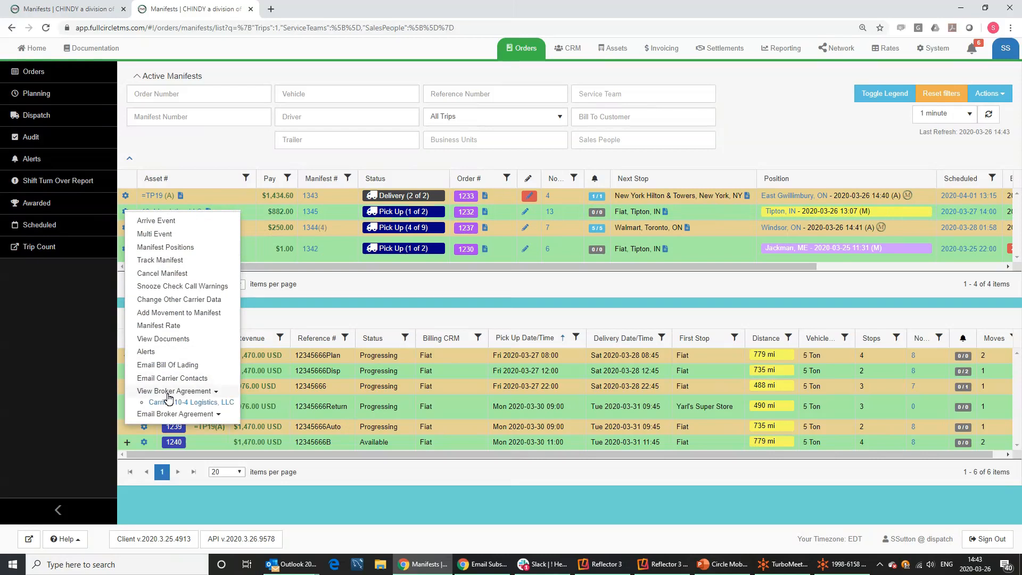
pyautogui.click(171, 414)
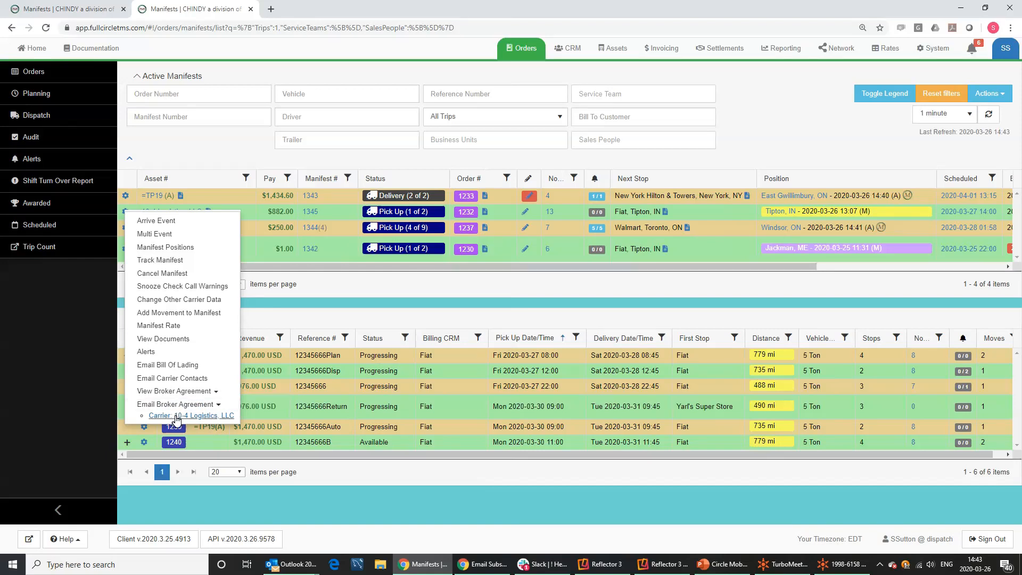
pyautogui.click(176, 416)
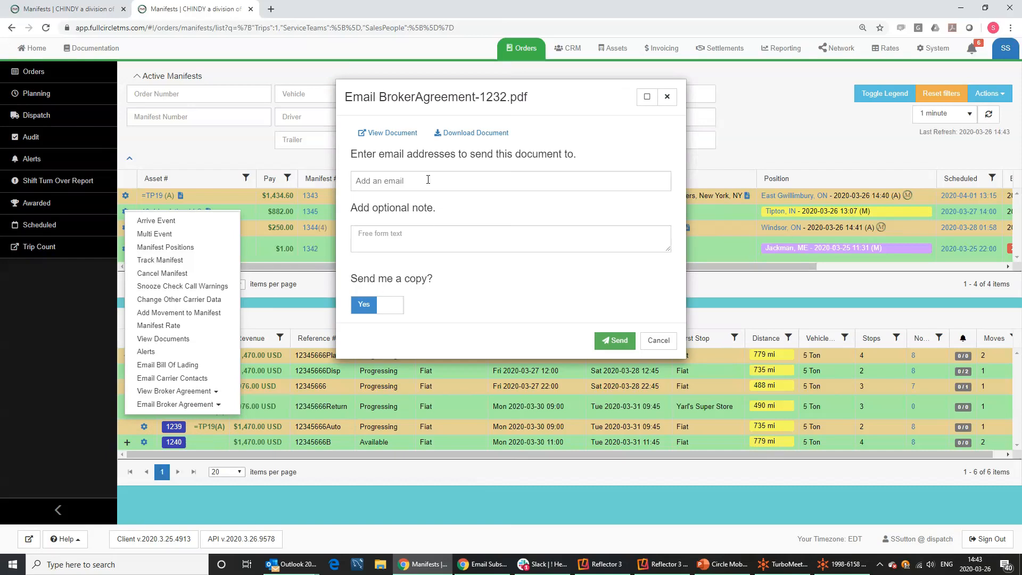
# Add three suggested contacts as recipients, write the note 'Please Complete', and send the agreement.
pyautogui.click(429, 179)
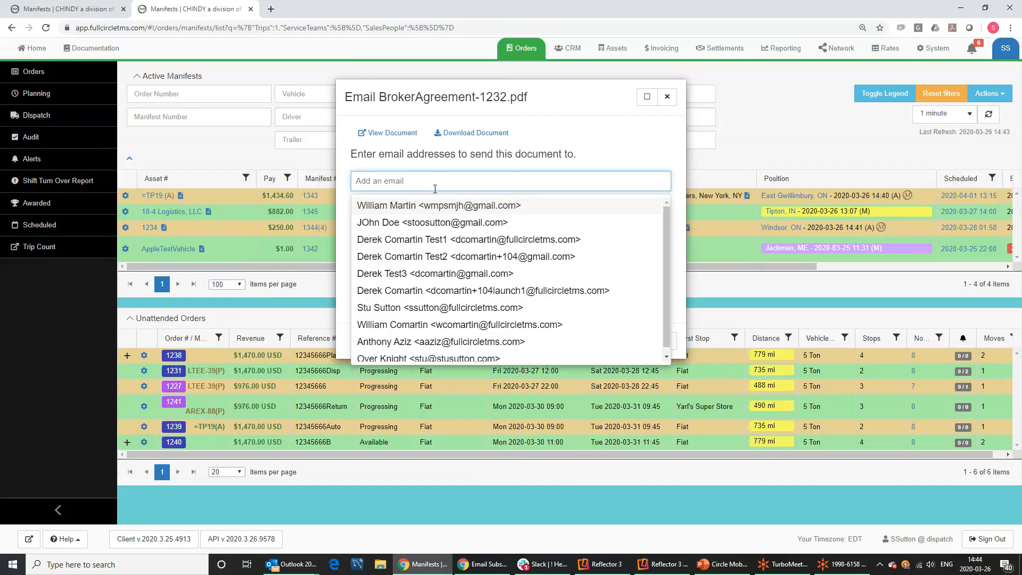
pyautogui.click(441, 207)
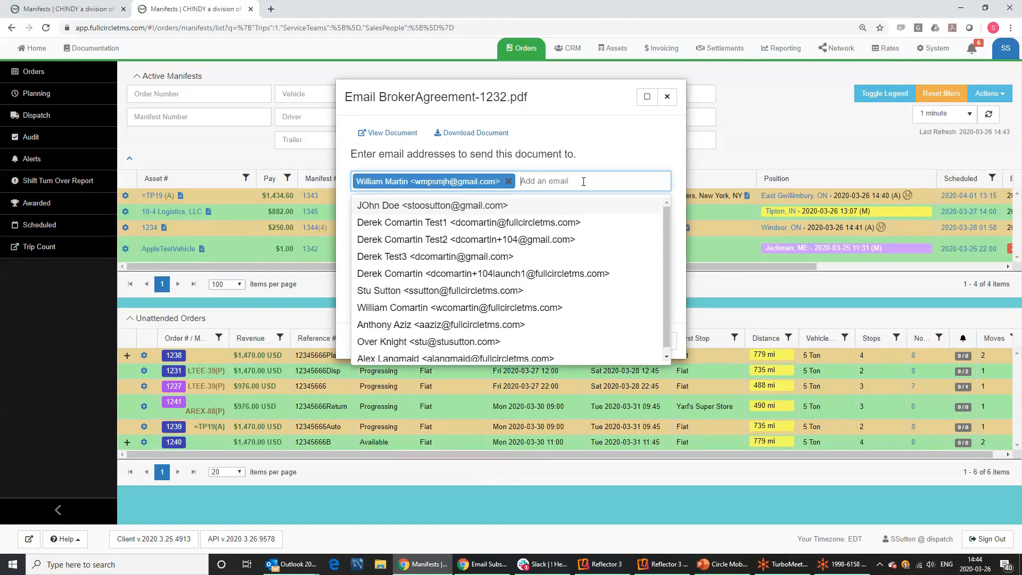
pyautogui.click(439, 205)
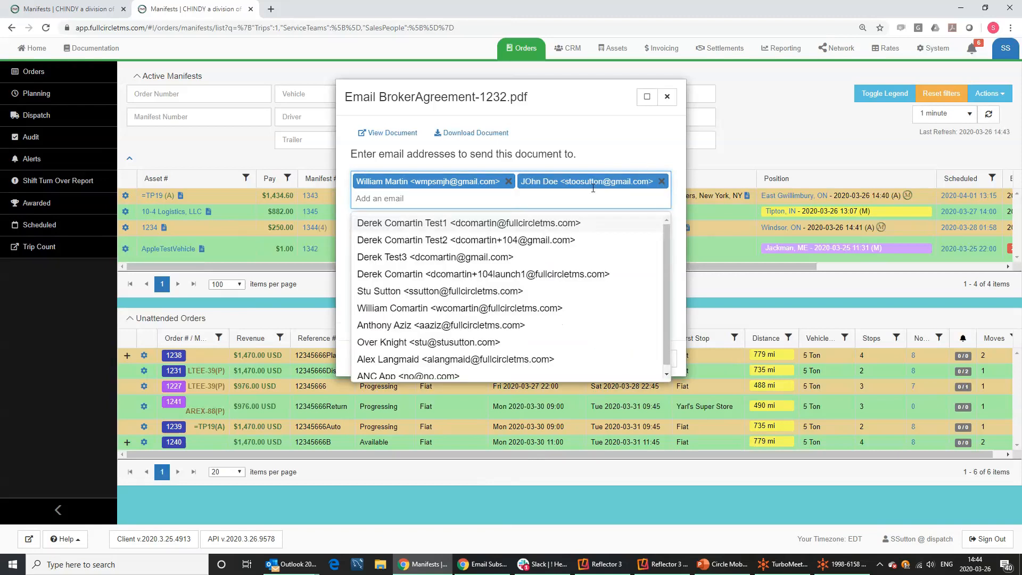
pyautogui.click(521, 292)
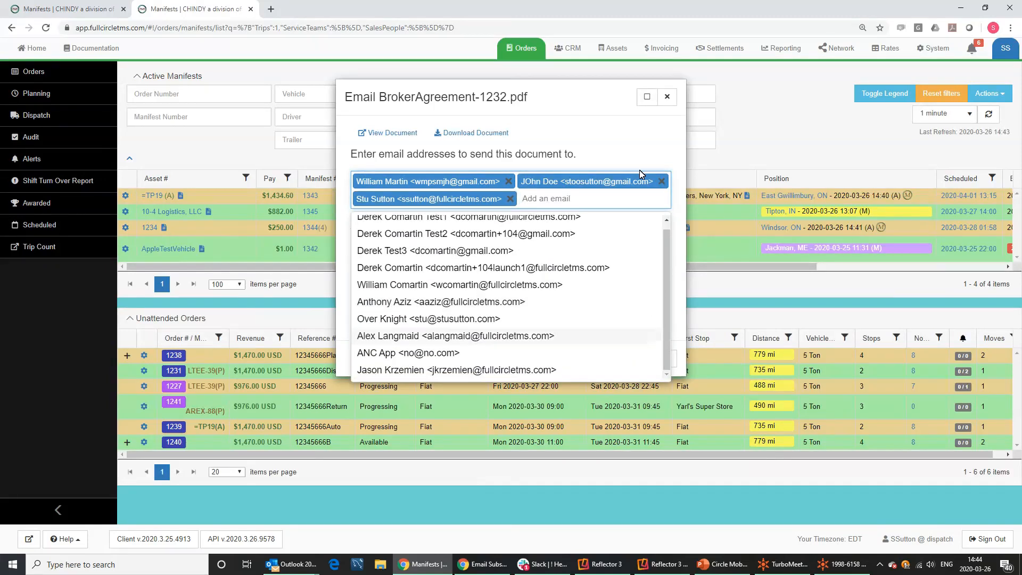
pyautogui.click(637, 153)
pyautogui.click(386, 245)
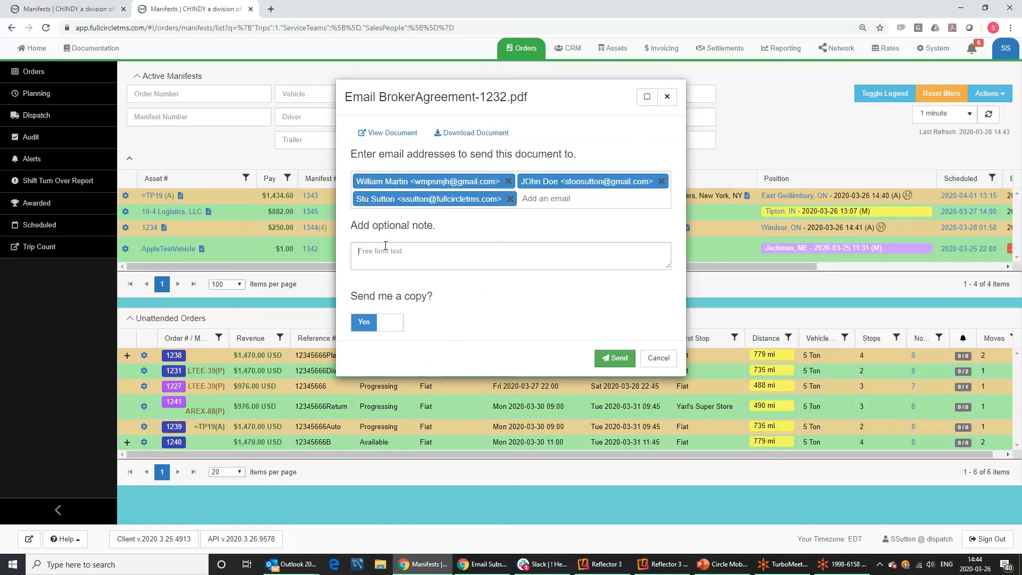
pyautogui.write('Please C')
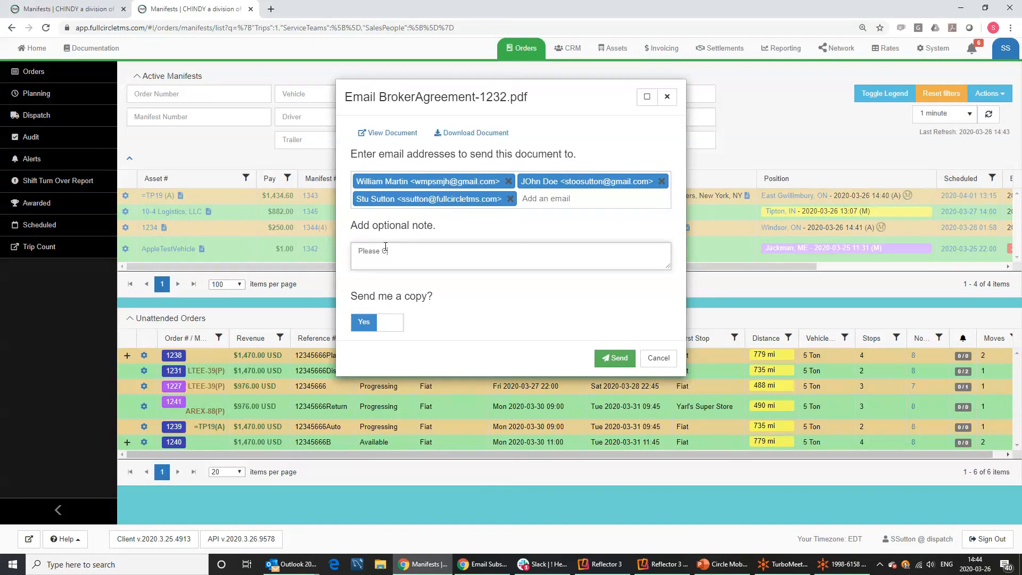
pyautogui.write('omplete')
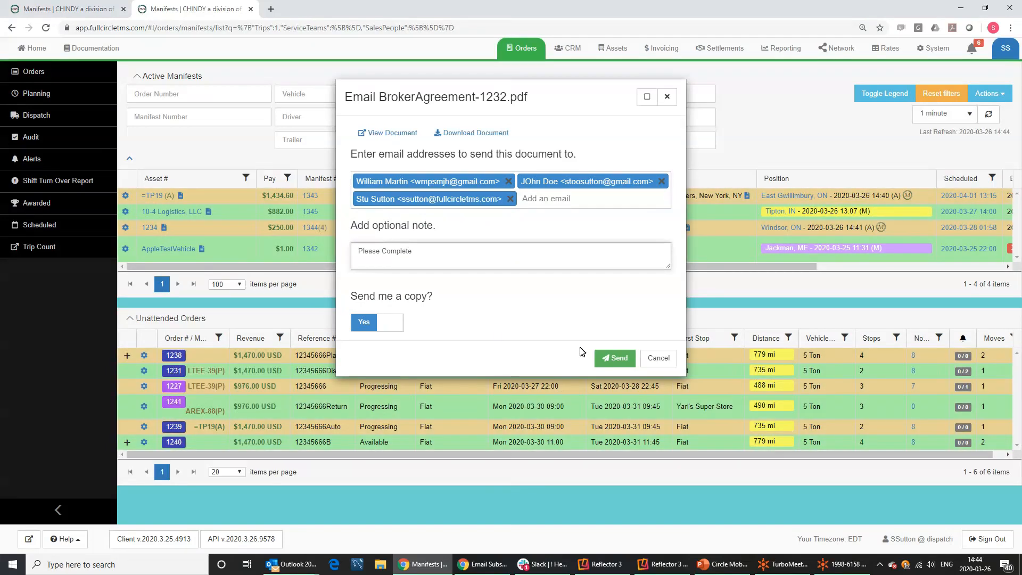
pyautogui.click(617, 358)
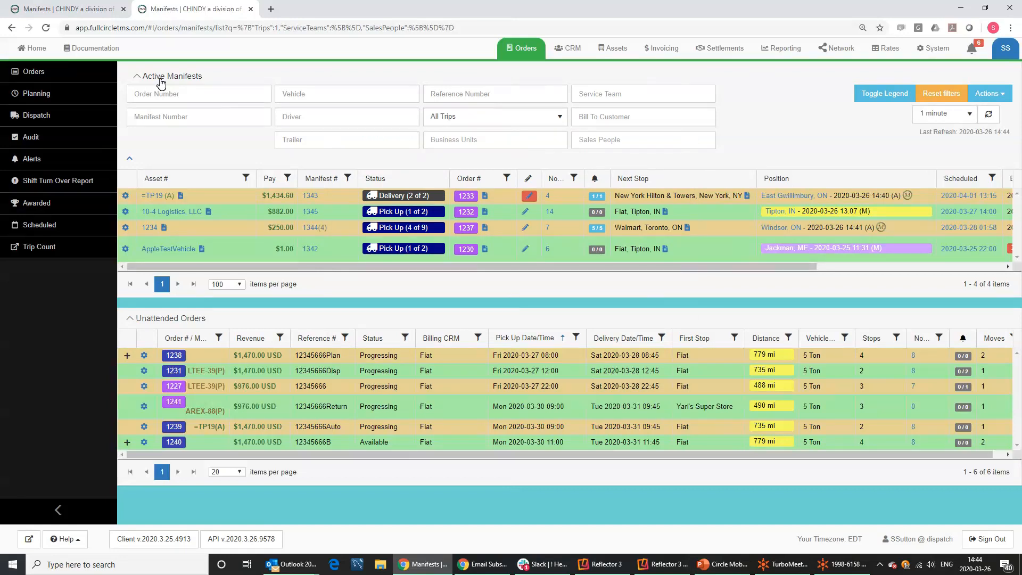
pyautogui.hotkey('alt', 'Tab')
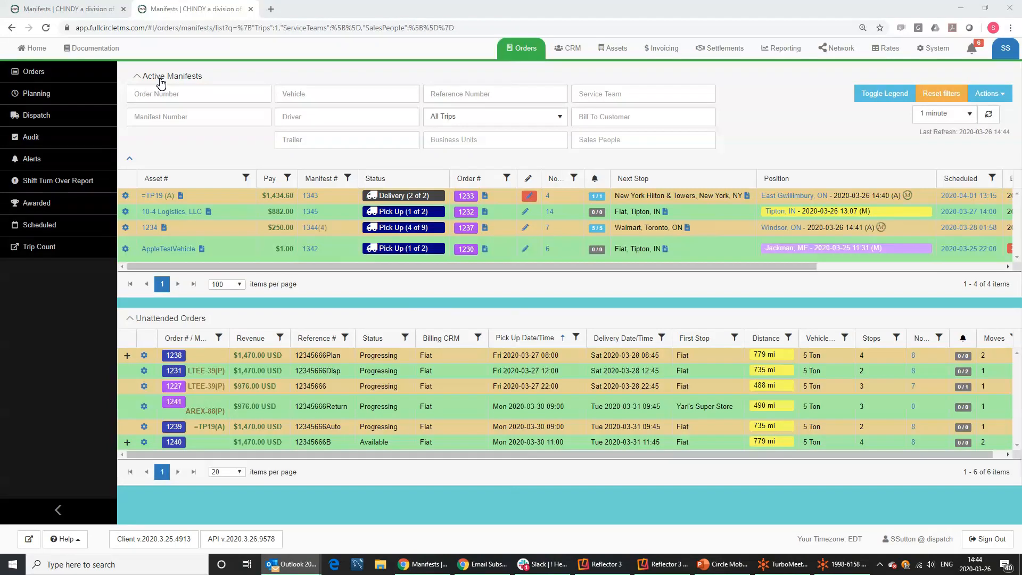
# Bring the Broker-Carrier Contract Agreement message for manifest 1345 up full screen.
pyautogui.moveTo(0, 248); pyautogui.dragTo(481, 74)
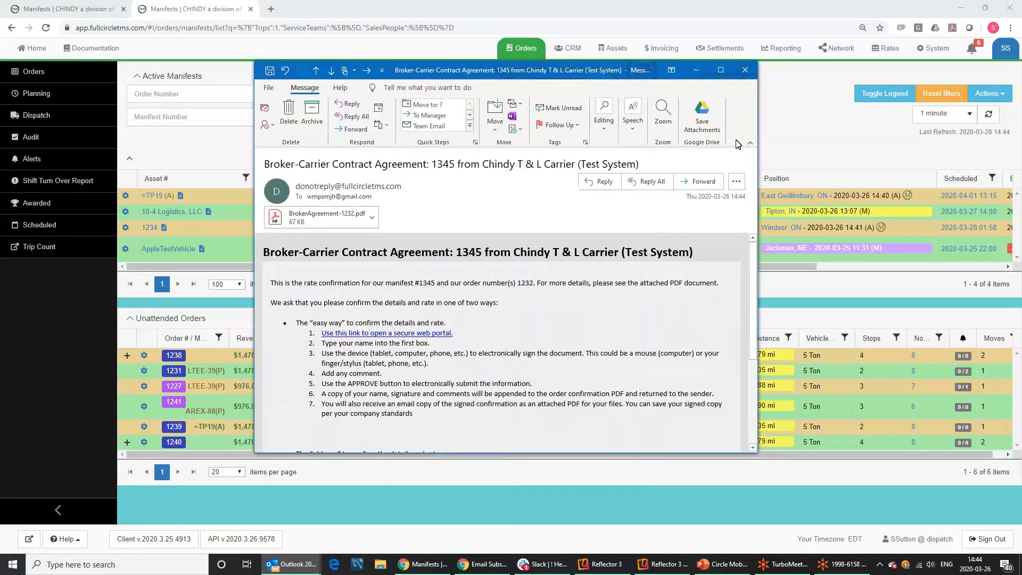
pyautogui.click(721, 71)
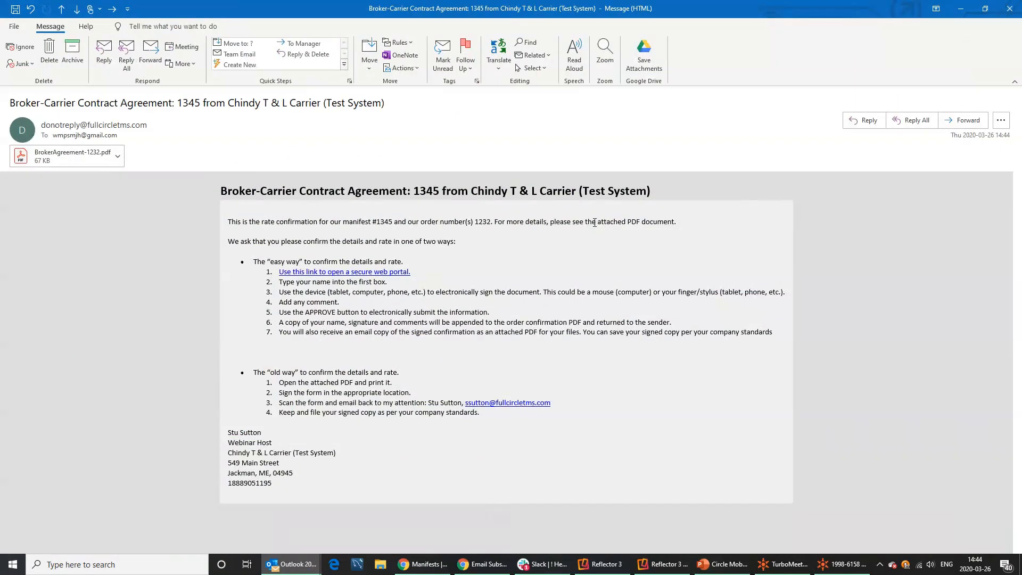
pyautogui.moveTo(280, 199); pyautogui.dragTo(356, 184)
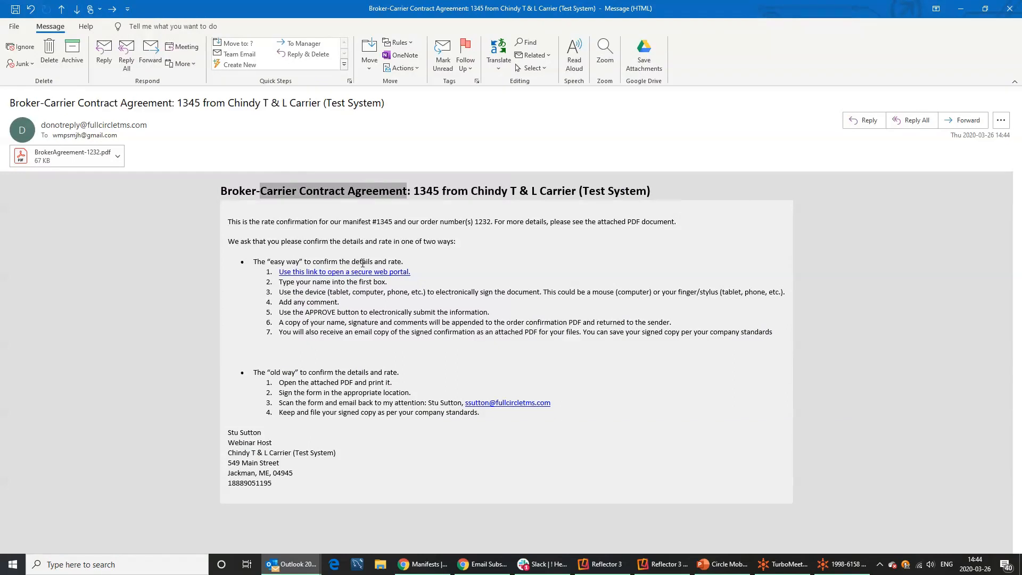
# Preview the attached BrokerAgreement-1232.pdf and scroll through the agreement.
pyautogui.click(48, 158)
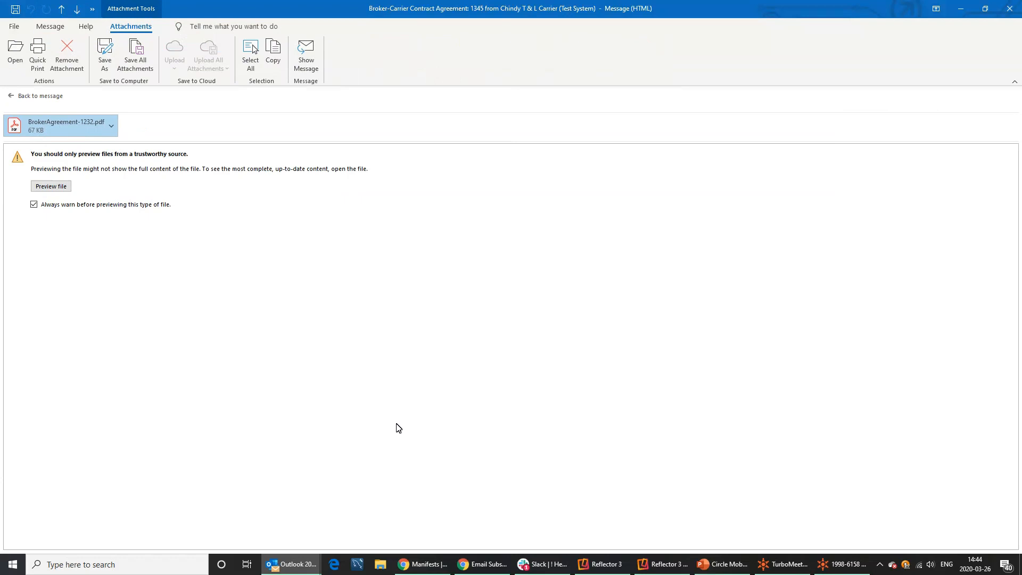
pyautogui.click(51, 186)
pyautogui.scroll(-5, 506, 352)
pyautogui.scroll(5, 201, 228)
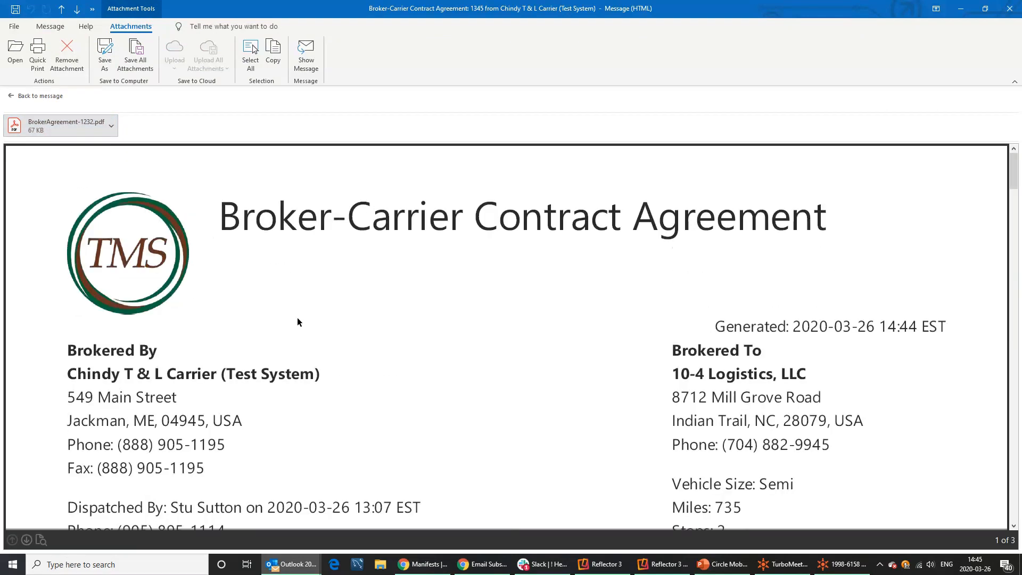
pyautogui.scroll(-4, 453, 324)
pyautogui.scroll(2, 301, 222)
pyautogui.scroll(-5, 302, 223)
pyautogui.scroll(-3, 302, 222)
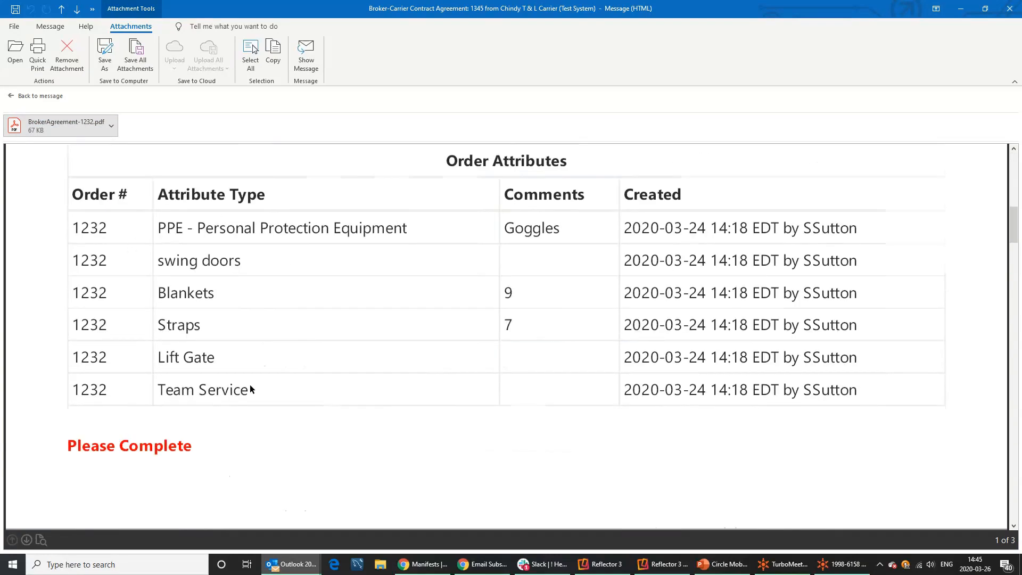
pyautogui.scroll(-10, 296, 337)
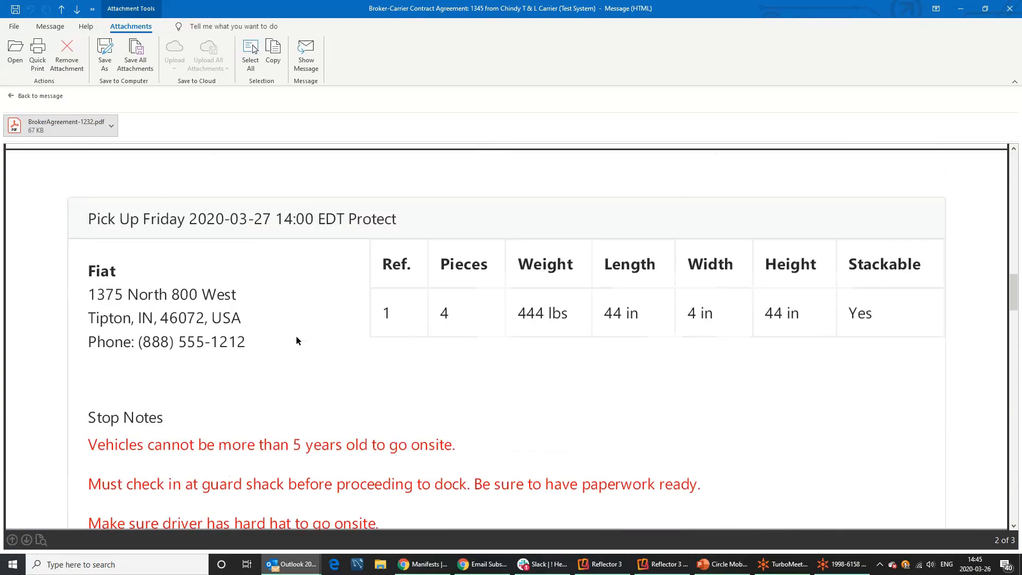
pyautogui.scroll(-10, 296, 340)
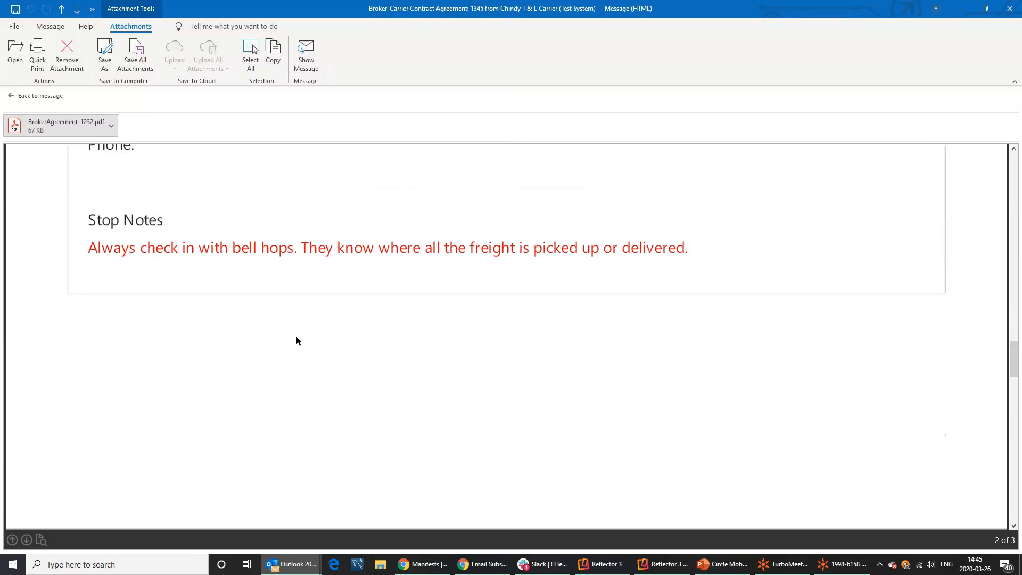
pyautogui.scroll(-5, 297, 339)
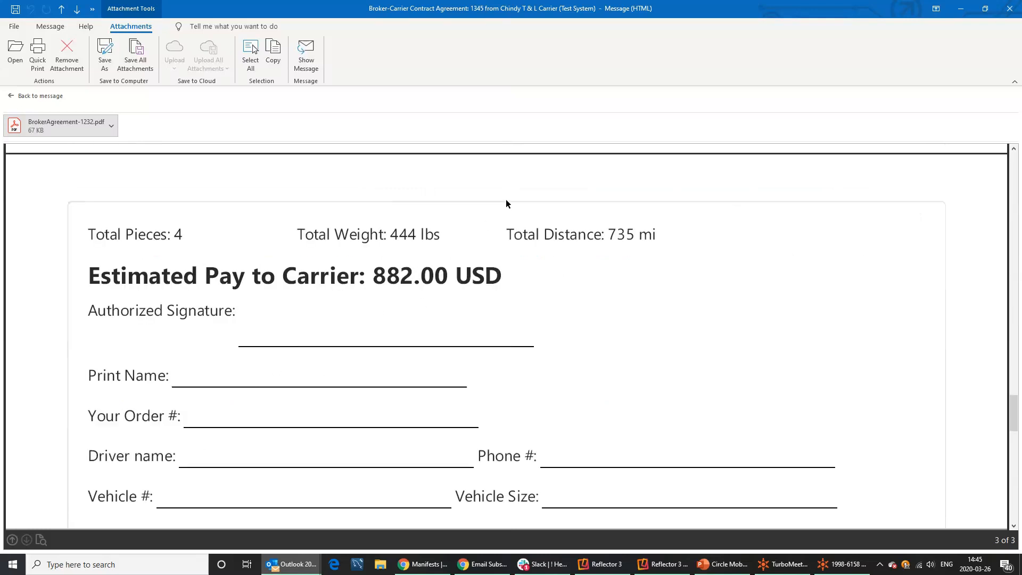
# Reopen the agreement message and follow its secure signing portal link.
pyautogui.click(1011, 9)
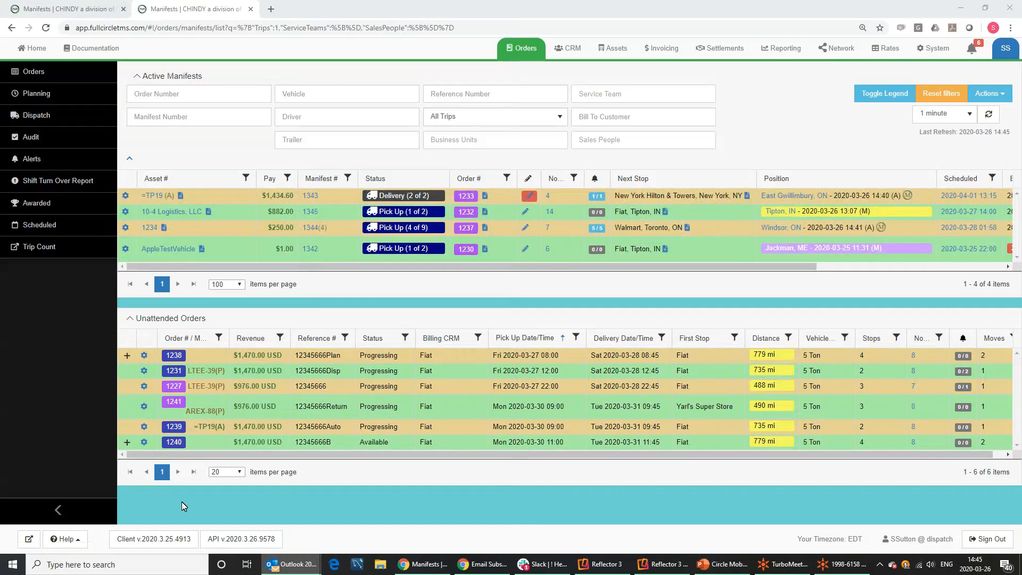
pyautogui.click(181, 502)
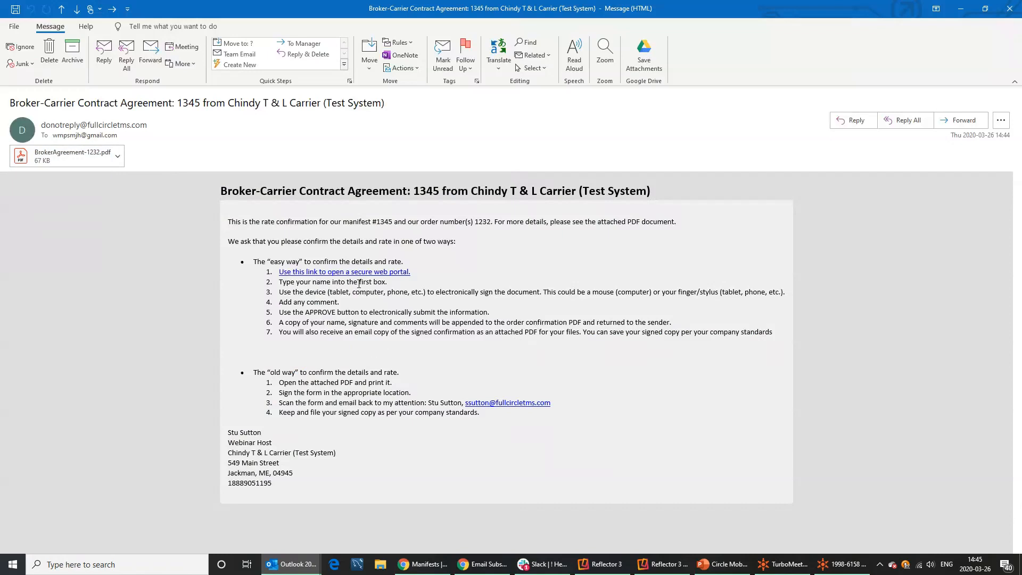
pyautogui.click(287, 274)
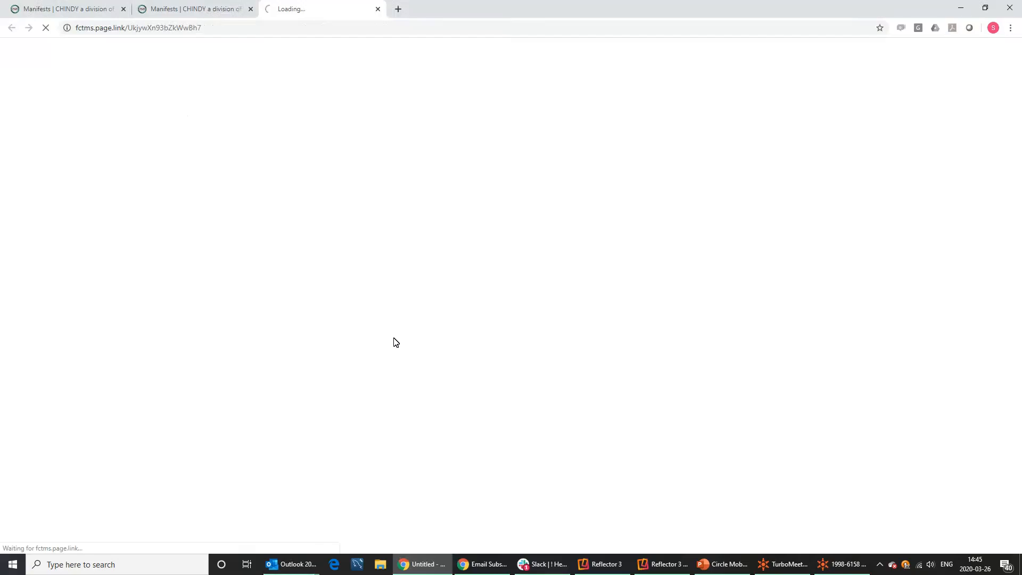
# Enter the signer's full name and draw the signature on the agreement.
pyautogui.click(359, 205)
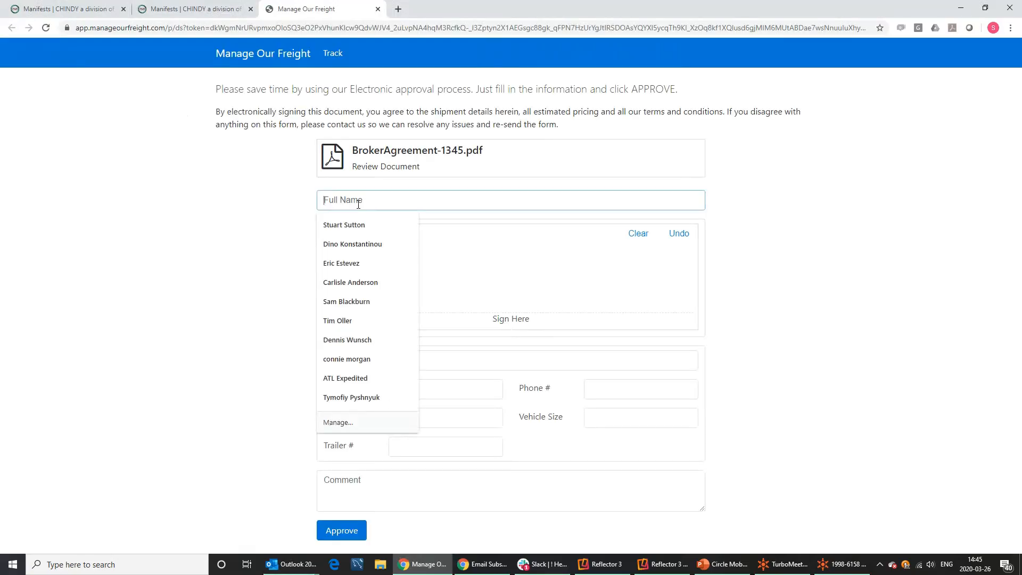
pyautogui.write('Daffy Duck')
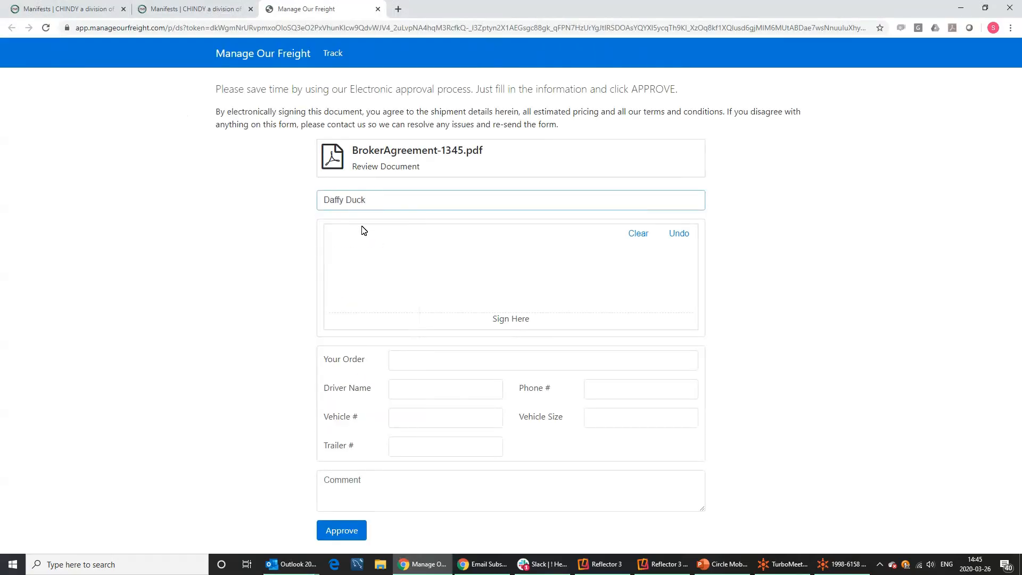
pyautogui.moveTo(363, 230)
pyautogui.mouseDown()
pyautogui.moveTo(442, 281)
pyautogui.moveTo(656, 272)
pyautogui.mouseUp()
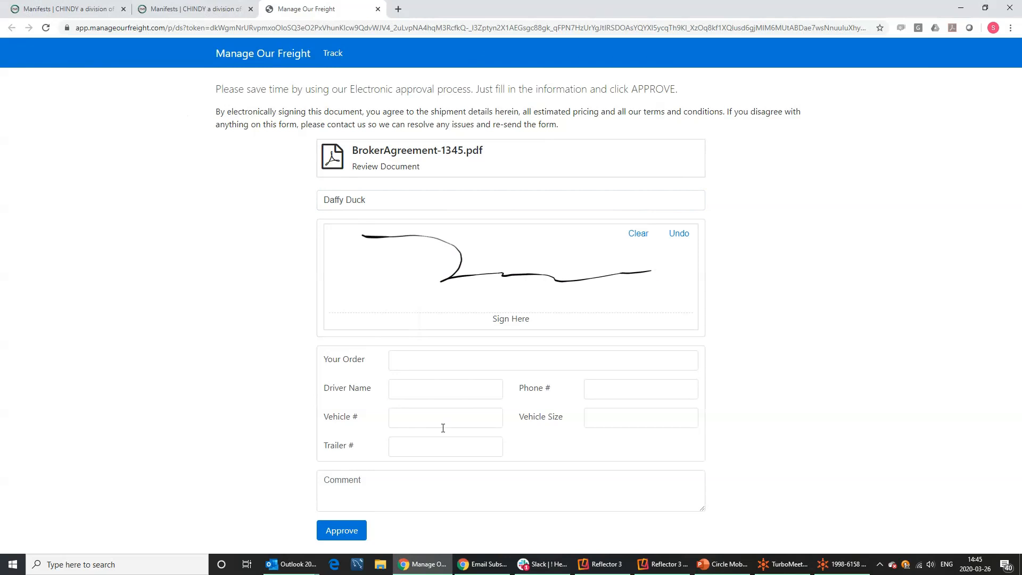
# Fill in order 98449, vehicle 6651, comment 'Ready to go', and the driver's phone number.
pyautogui.click(421, 361)
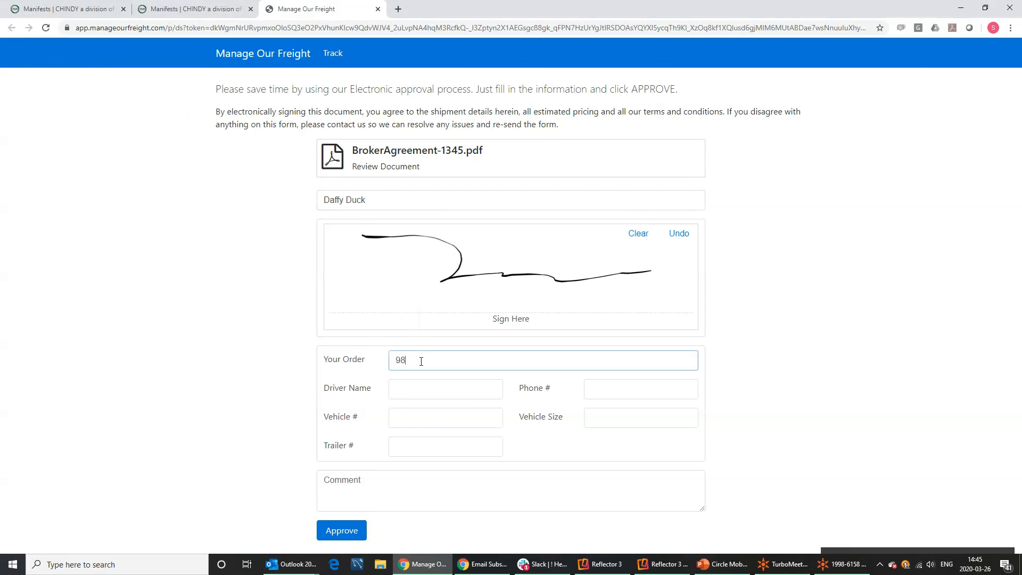
pyautogui.write('98449')
pyautogui.click(407, 387)
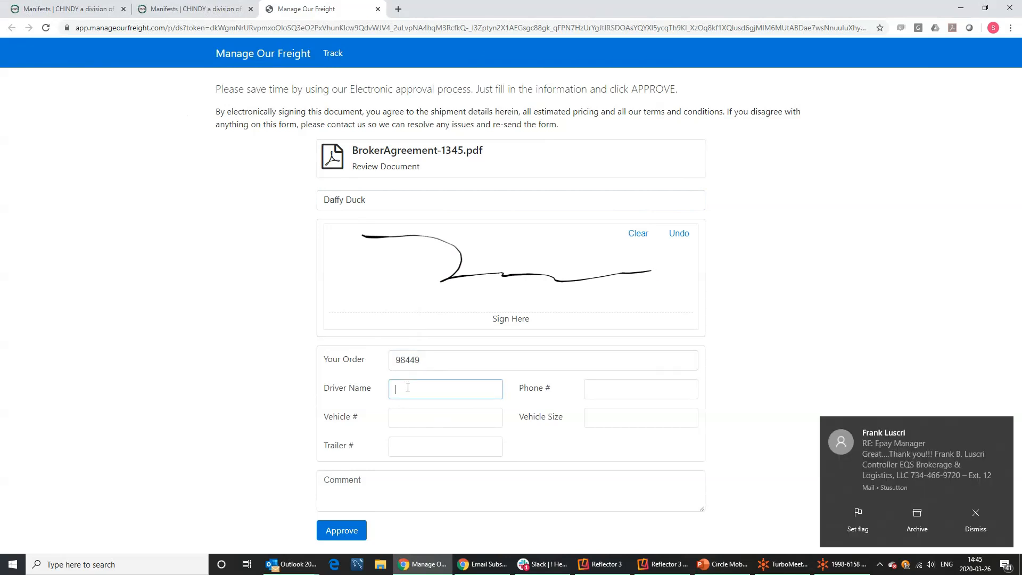
pyautogui.click(615, 393)
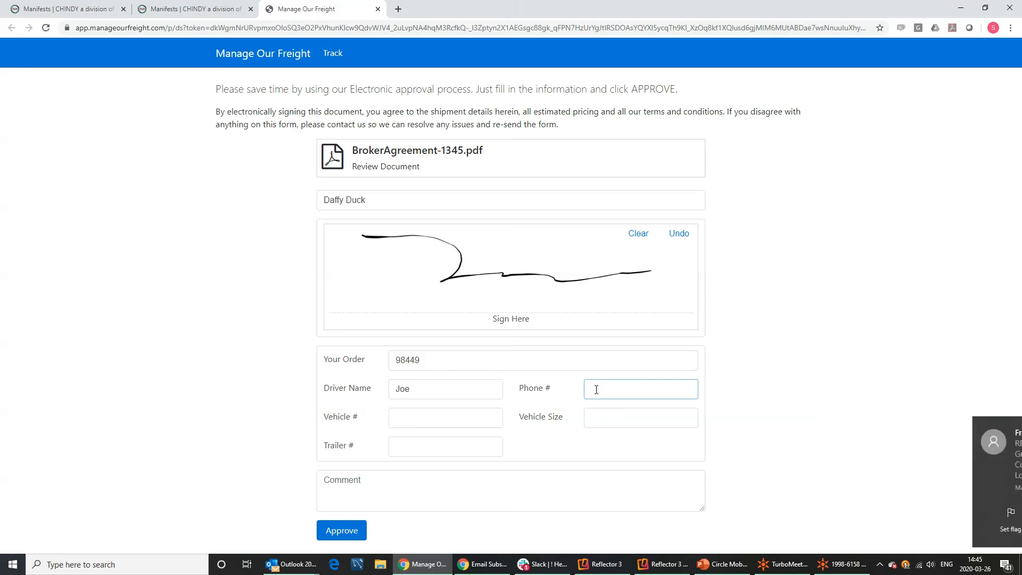
pyautogui.click(403, 415)
pyautogui.write('6651')
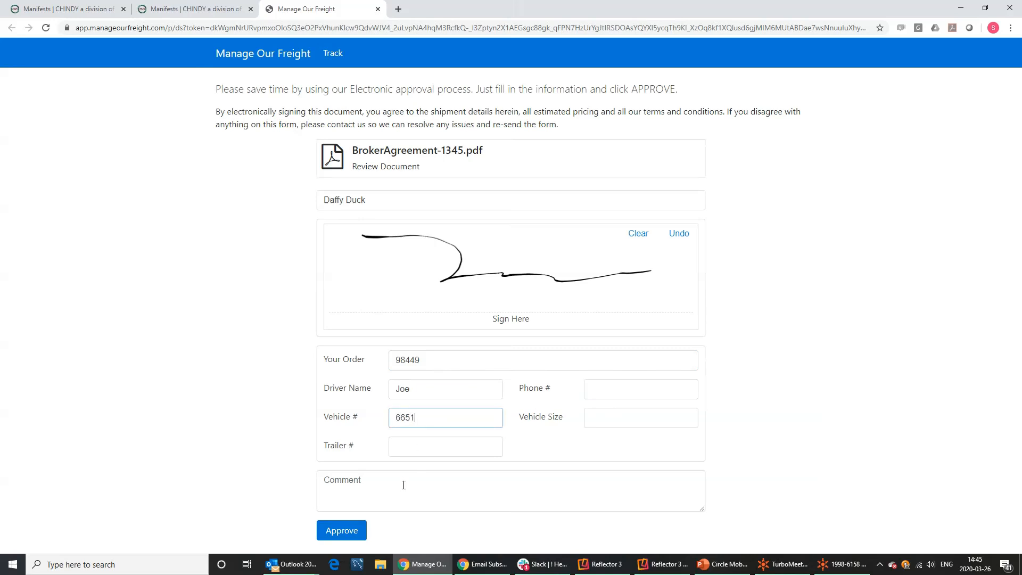
pyautogui.click(403, 485)
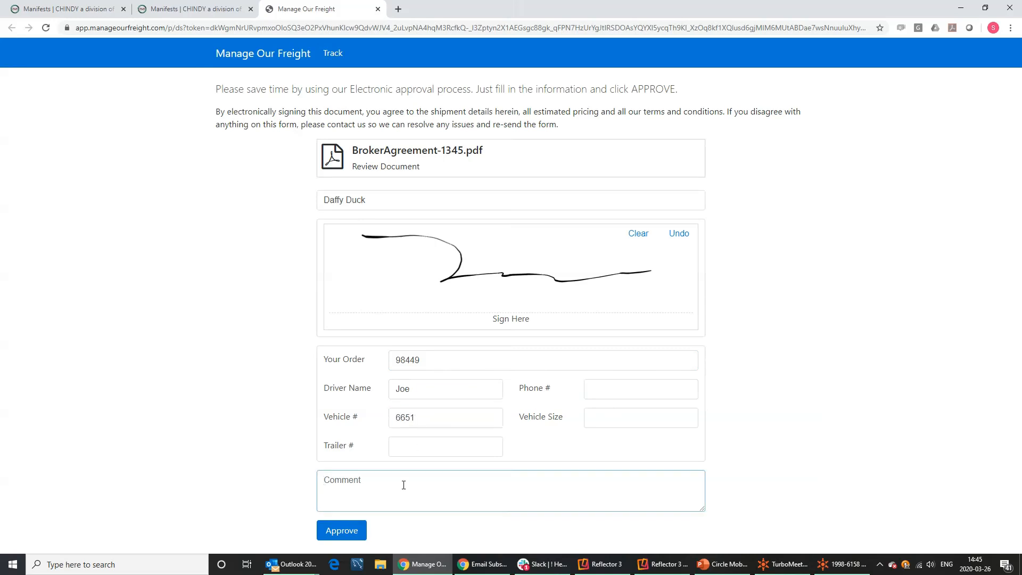
pyautogui.write('Ready to go')
pyautogui.click(600, 389)
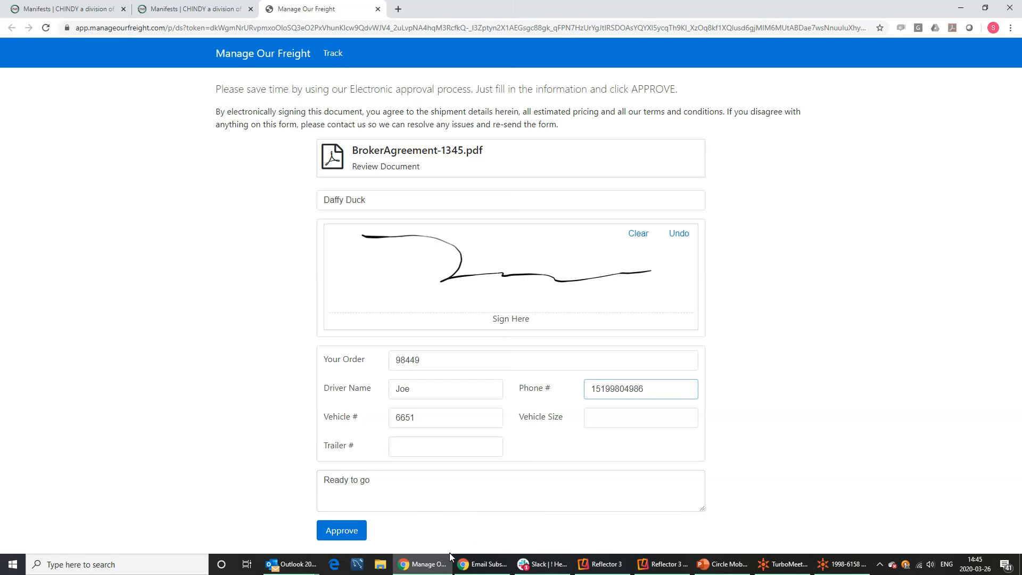
# Approve the signed agreement, dismiss the thank-you message, and return to the Manifests tab.
pyautogui.click(355, 531)
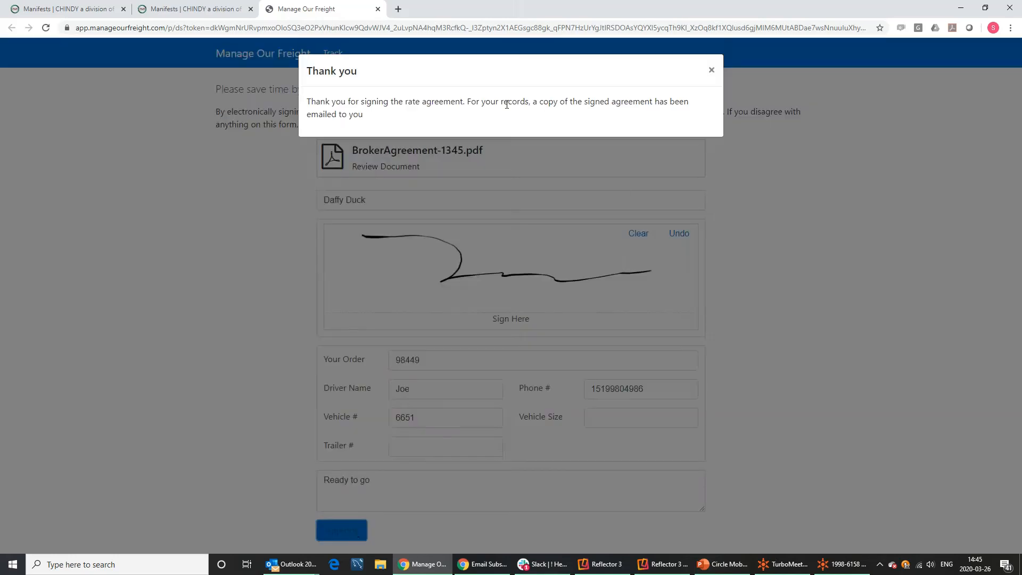
pyautogui.click(711, 71)
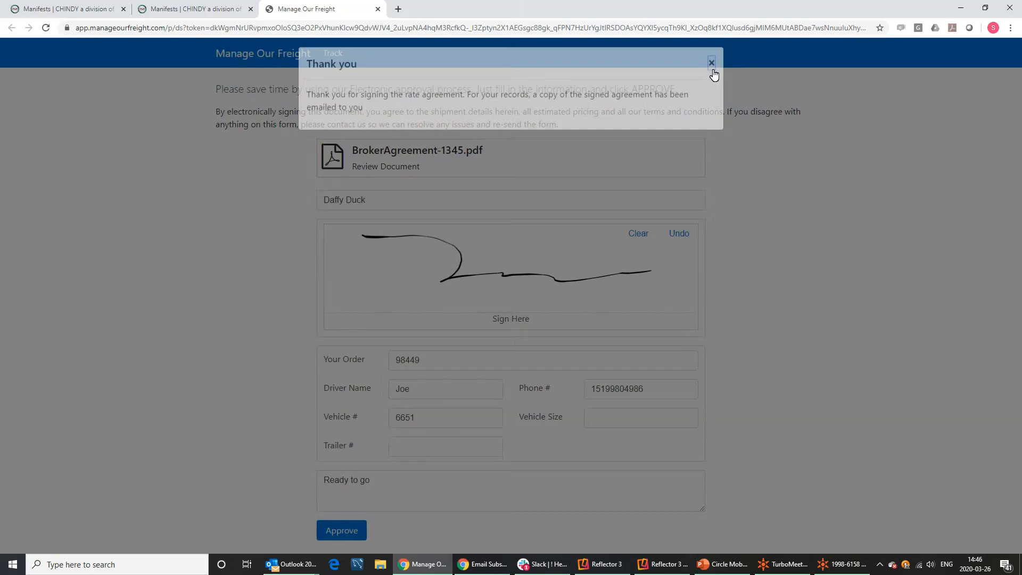
pyautogui.click(192, 9)
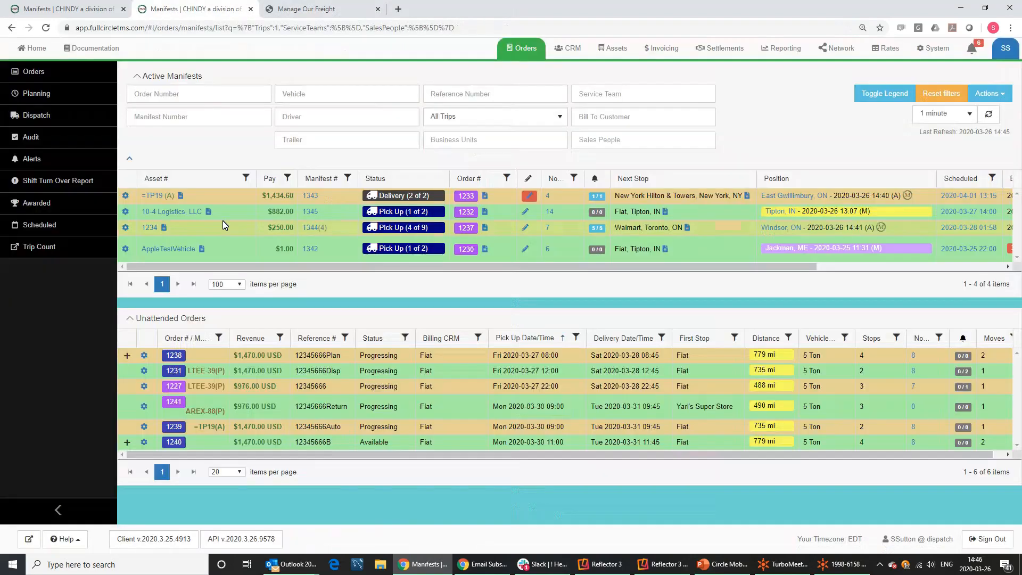
# Refresh the manifests and open BrokerAgreement-1345.pdf from manifest 1345's paperwork documents.
pyautogui.click(990, 119)
pyautogui.click(126, 196)
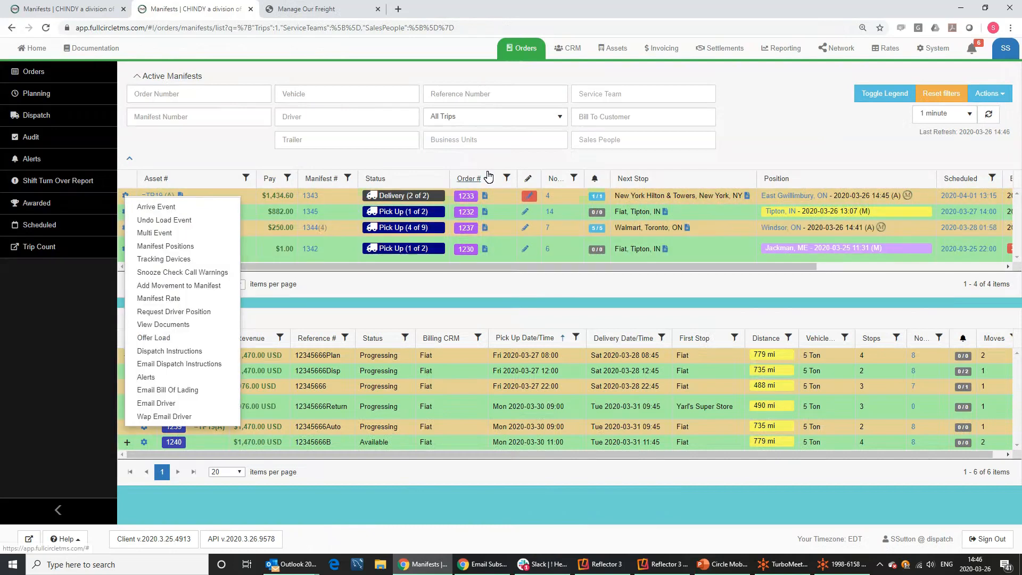
pyautogui.click(487, 174)
pyautogui.click(124, 212)
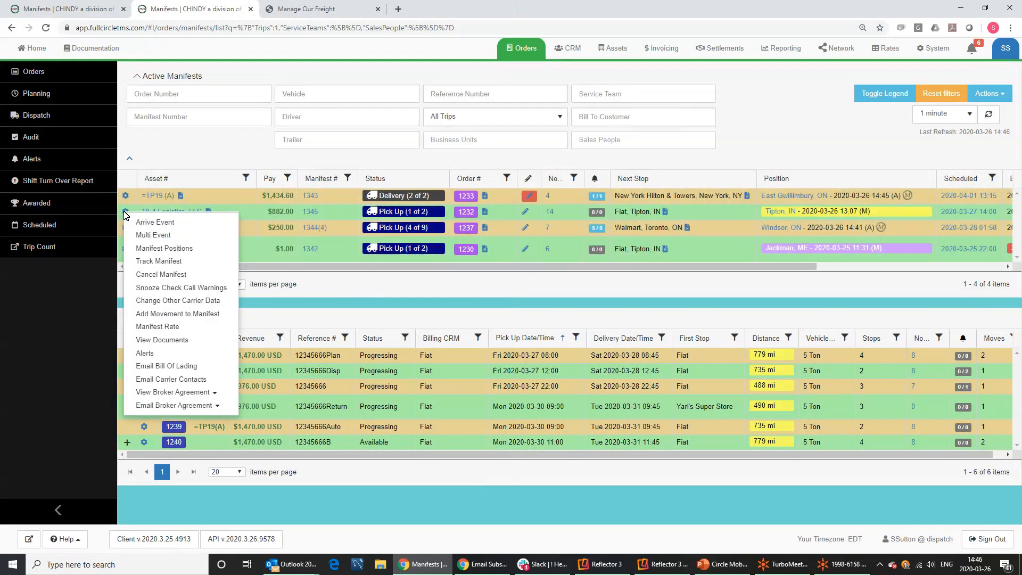
pyautogui.click(161, 339)
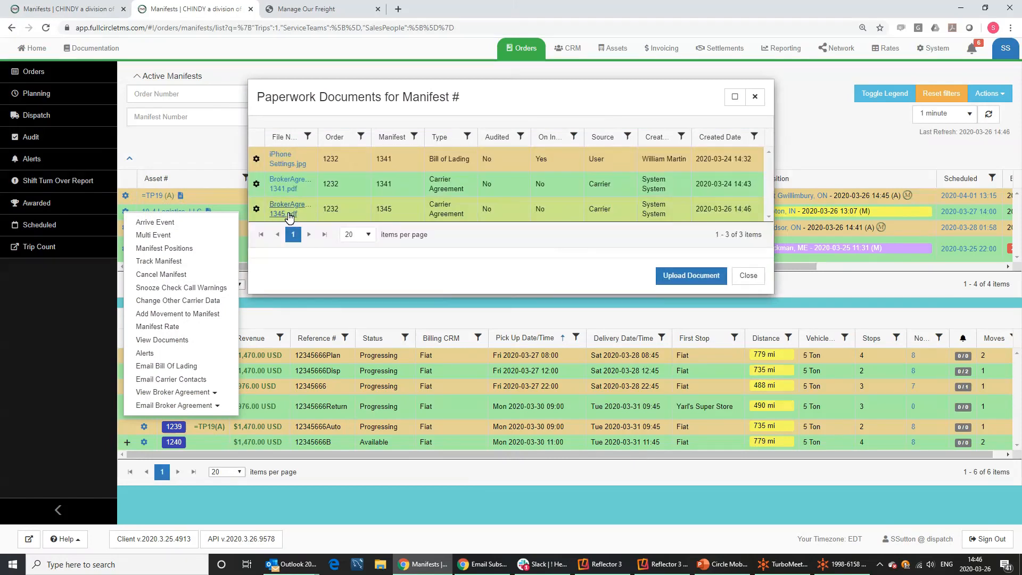
pyautogui.moveTo(758, 210); pyautogui.dragTo(716, 212)
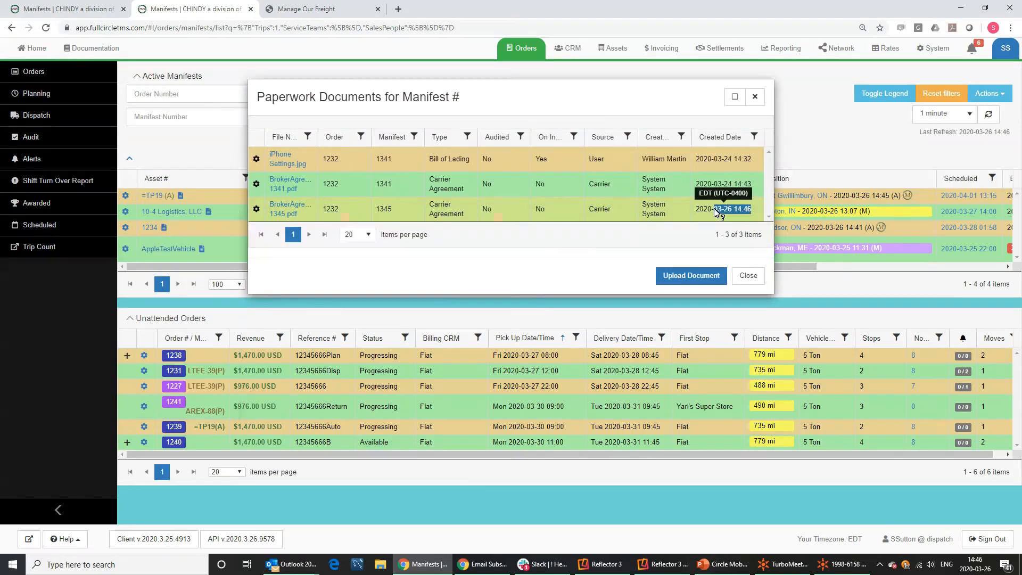
pyautogui.click(285, 211)
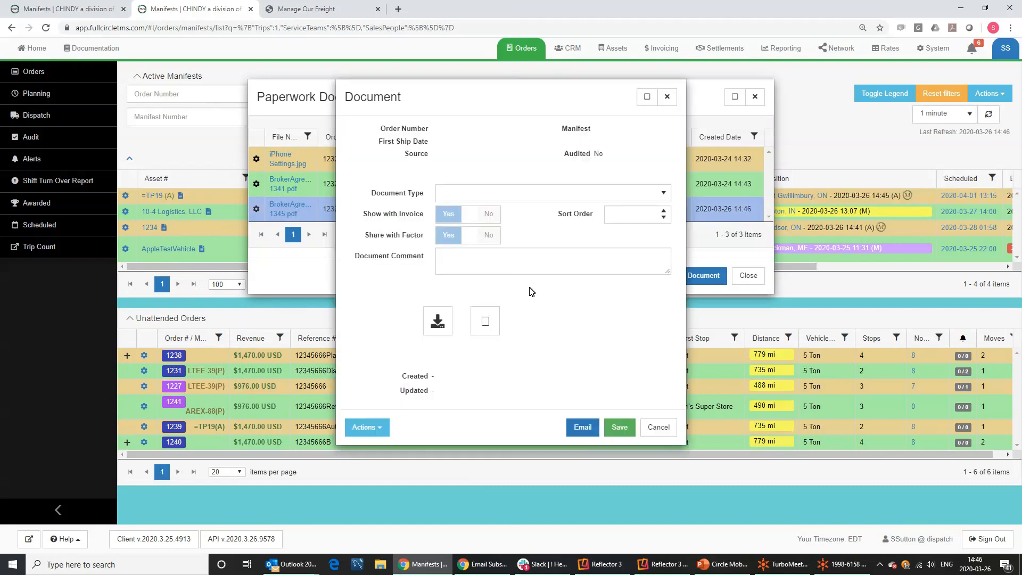
# Open the signed PDF in Acrobat and scroll to page 3's signature and 882.00 USD carrier pay.
pyautogui.click(487, 337)
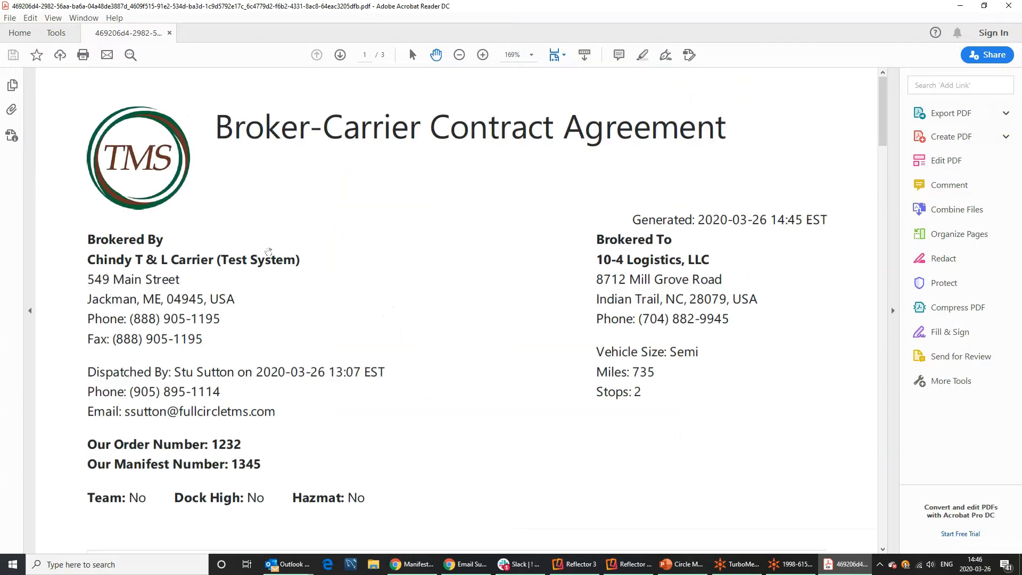
pyautogui.scroll(-5, 269, 251)
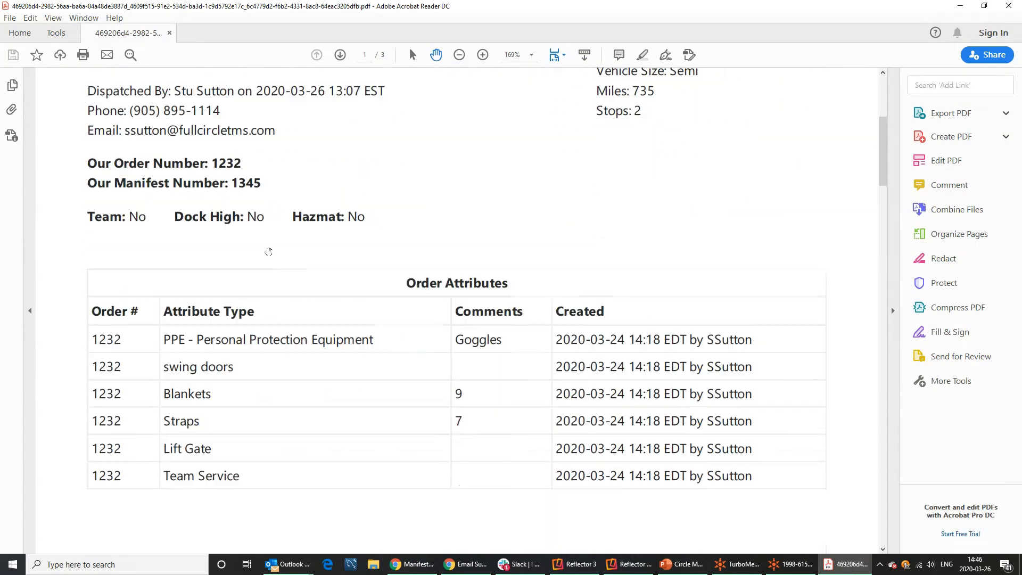
pyautogui.scroll(-10, 268, 251)
pyautogui.scroll(-12, 268, 251)
pyautogui.scroll(-10, 269, 253)
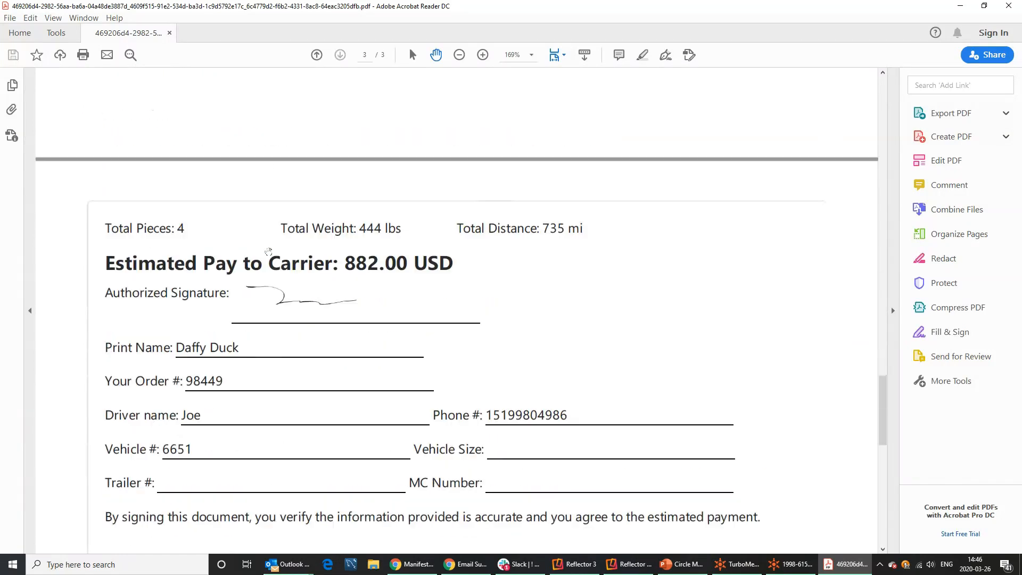
pyautogui.scroll(-1, 268, 251)
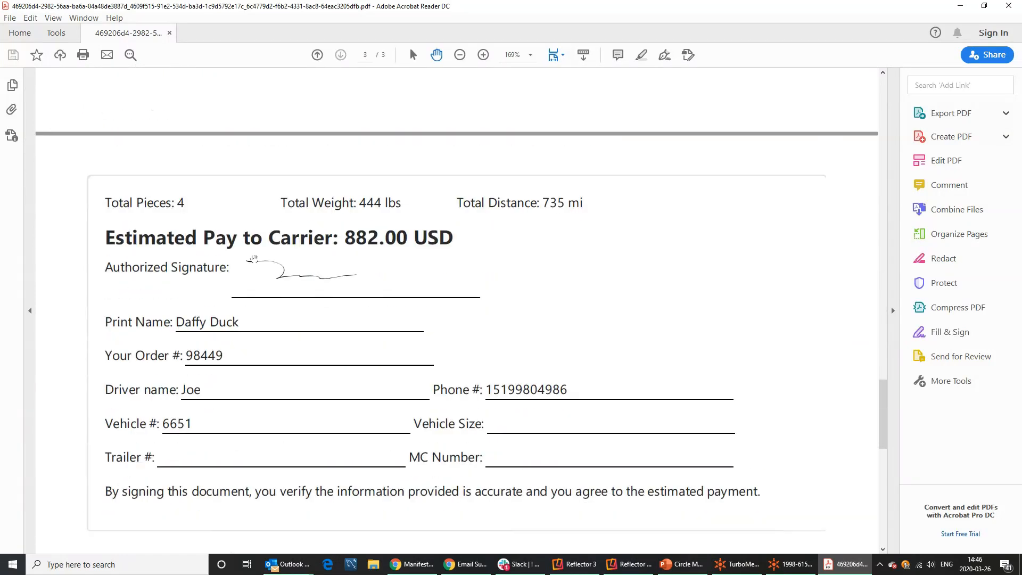
pyautogui.scroll(-2, 286, 296)
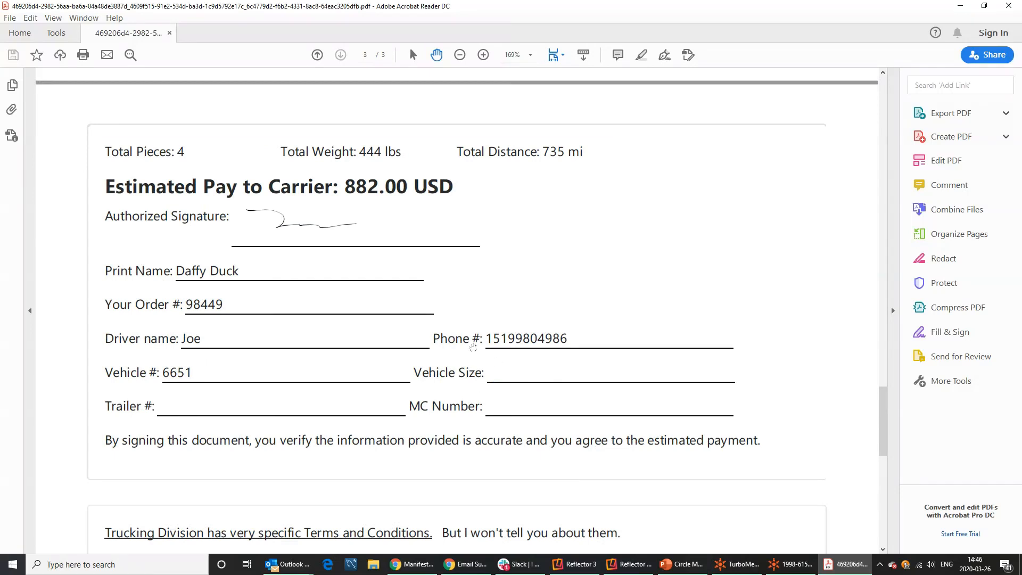
pyautogui.click(961, 6)
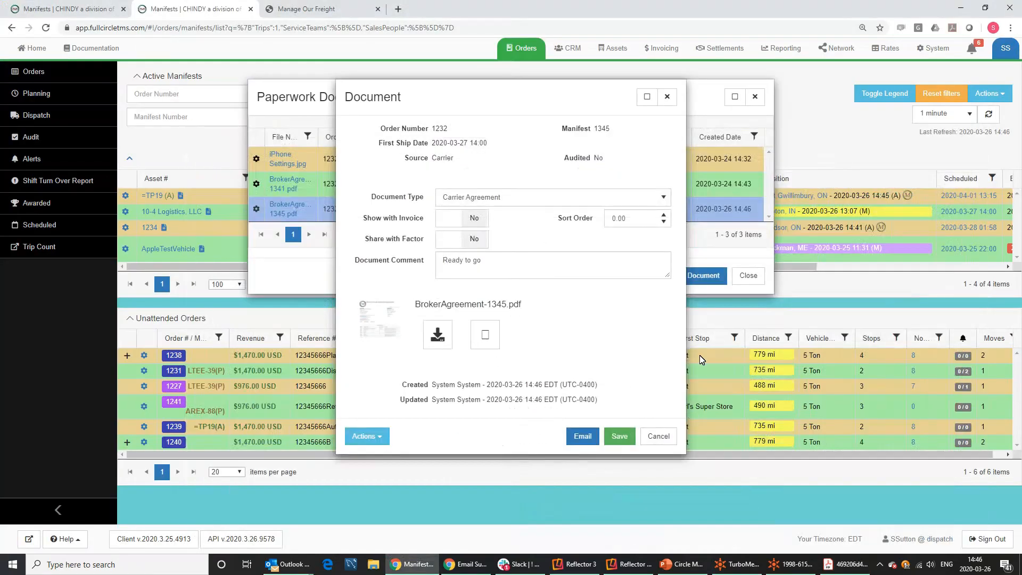
# Close the Document and Paperwork dialogs and check 10-4 Logistics, LLC shows vehicle 6651 and tracking number 98449.
pyautogui.click(672, 437)
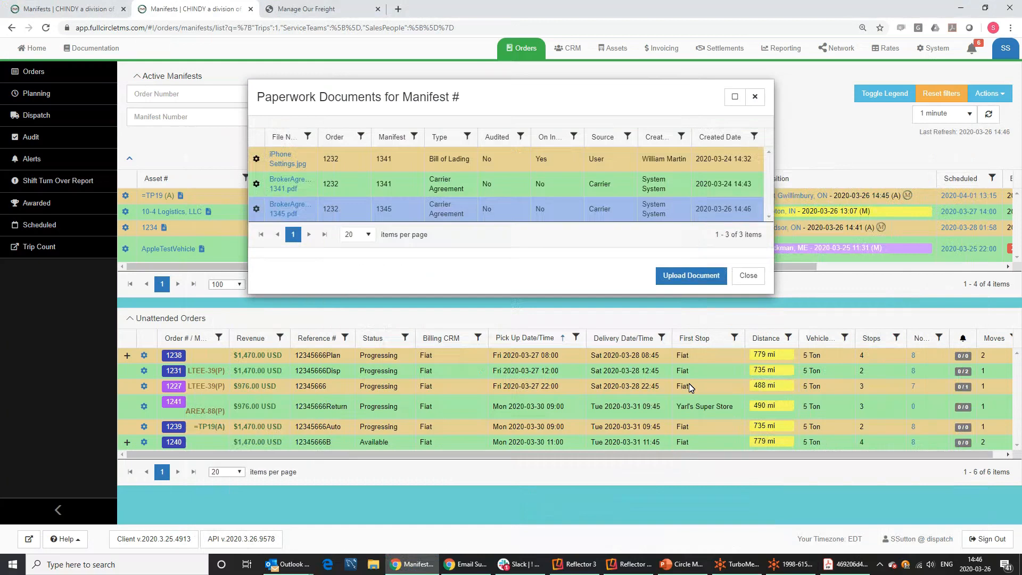
pyautogui.click(749, 276)
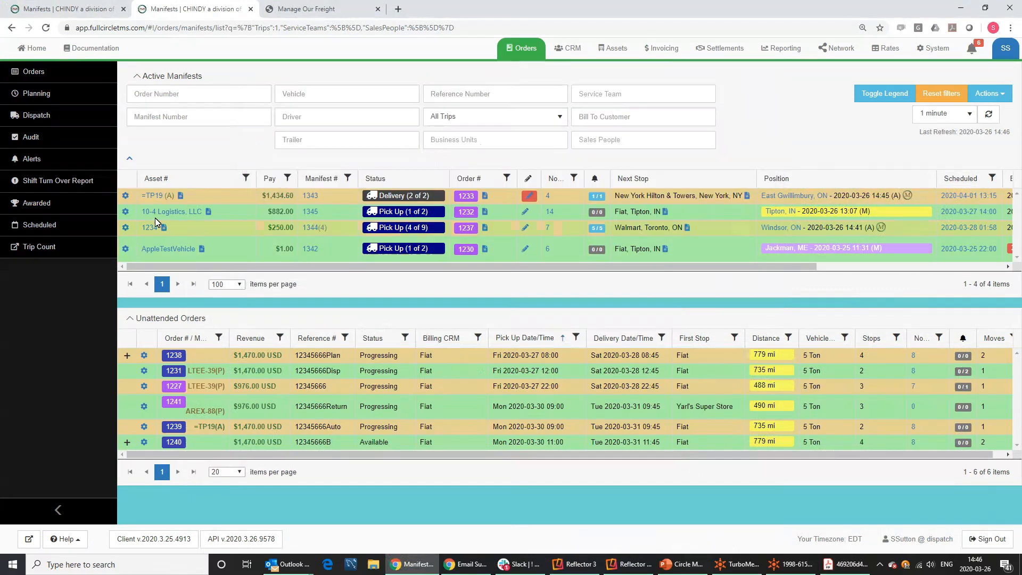
pyautogui.moveTo(153, 216)
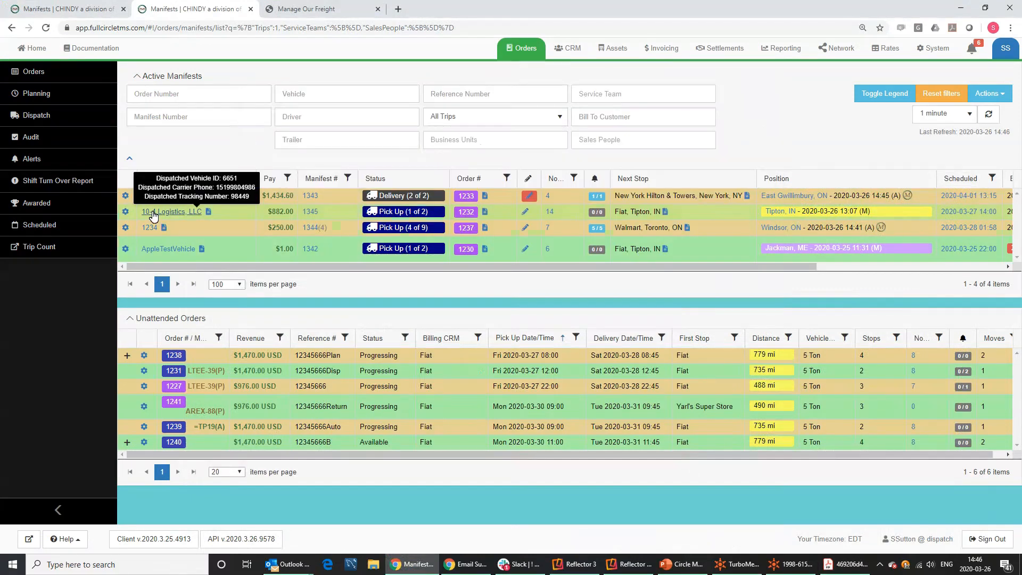
pyautogui.click(153, 216)
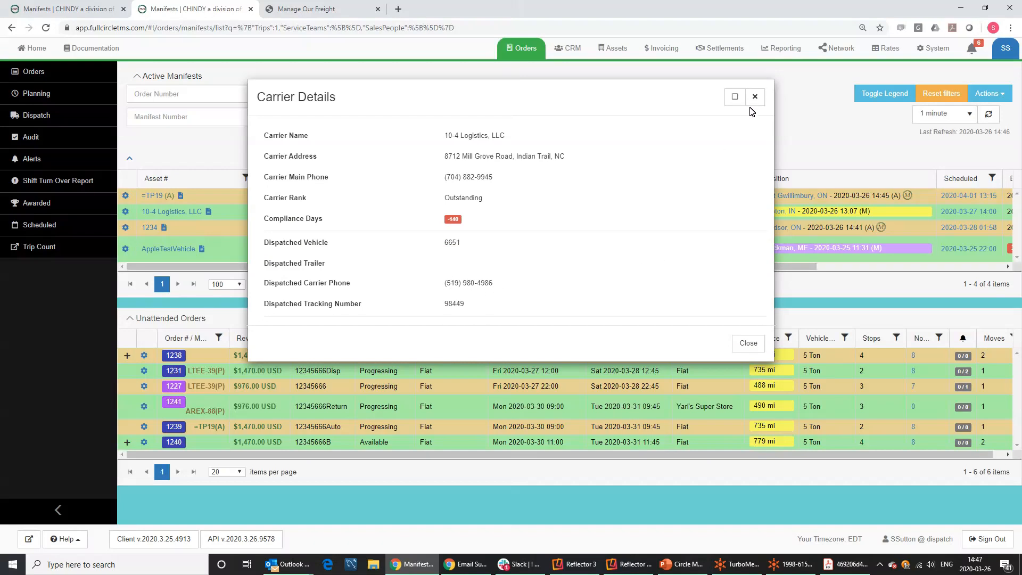
pyautogui.press('Escape')
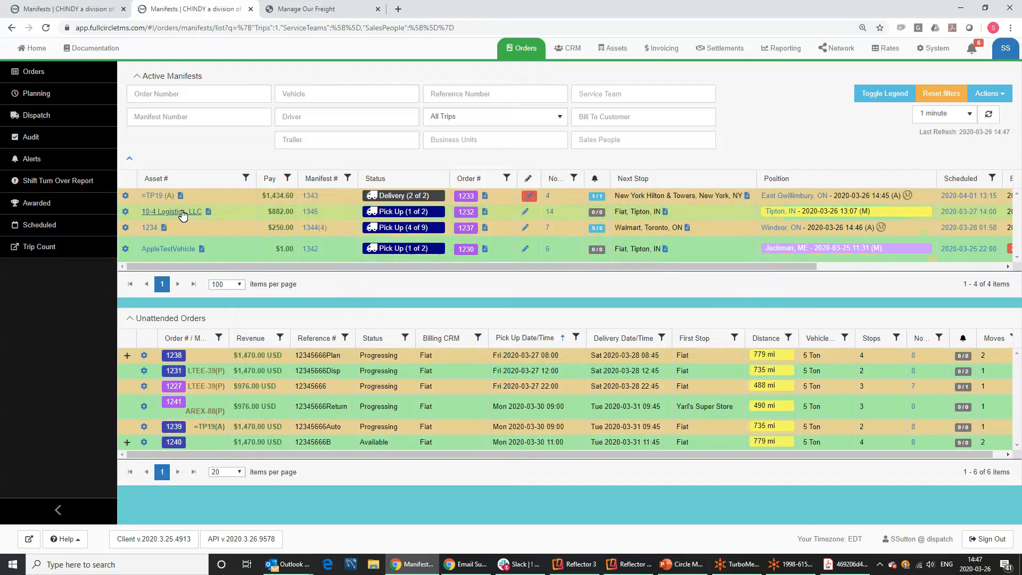
pyautogui.moveTo(183, 215)
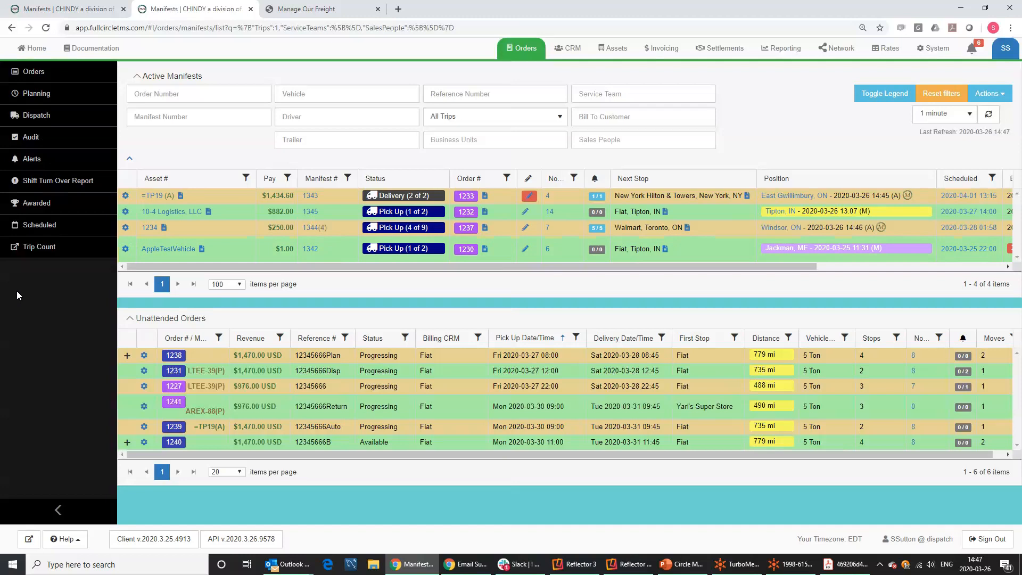
pyautogui.moveTo(516, 258)
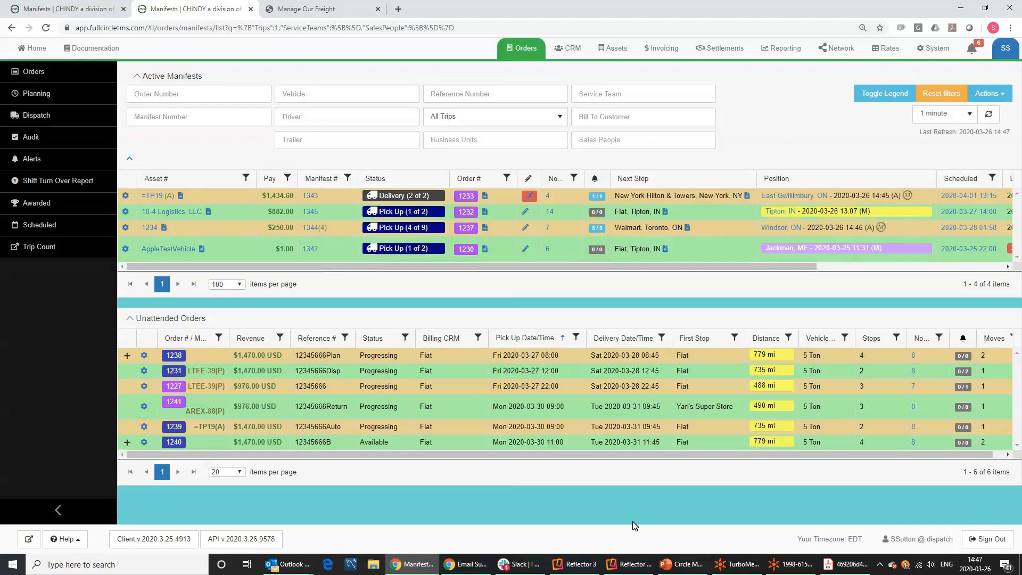
pyautogui.click(791, 564)
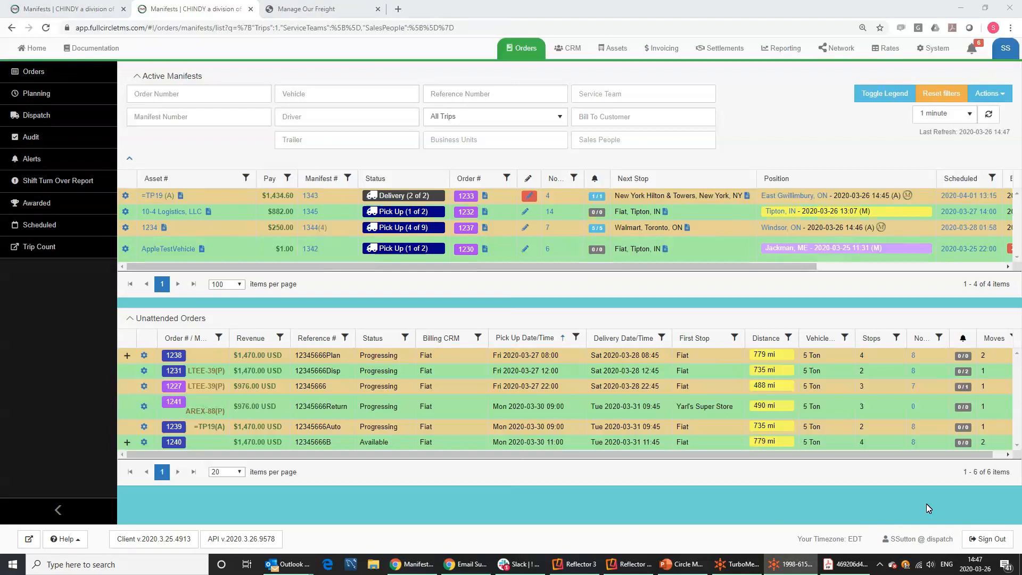